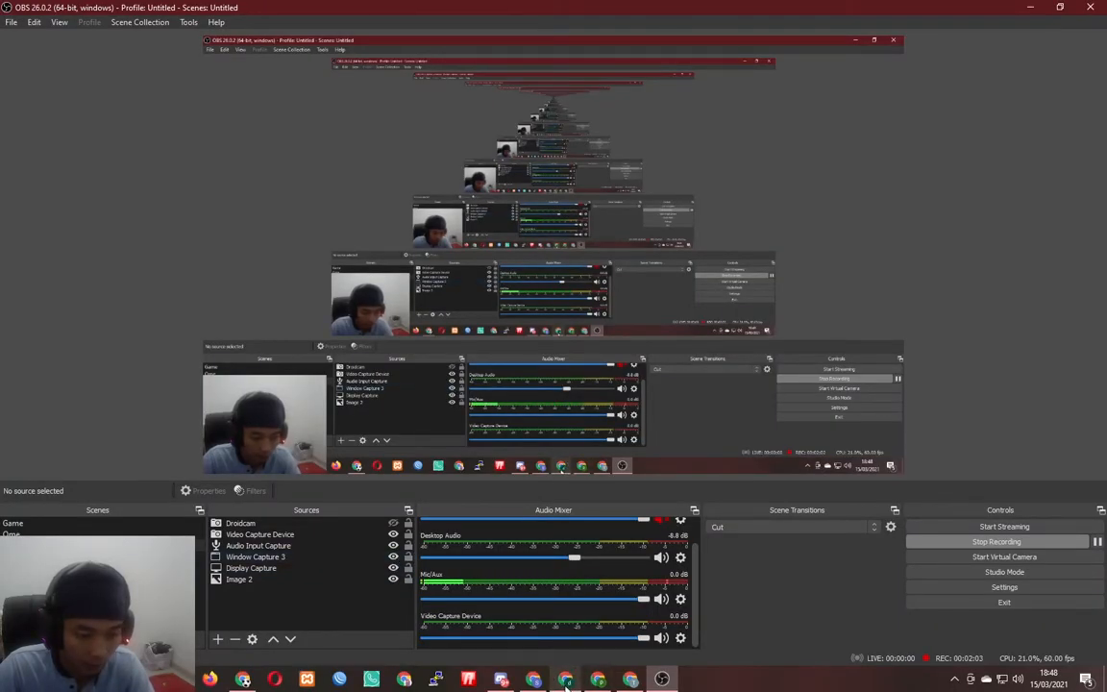
# - Bring the Chrome window with the Berdu sign-up page to the front
pyautogui.click(566, 678)
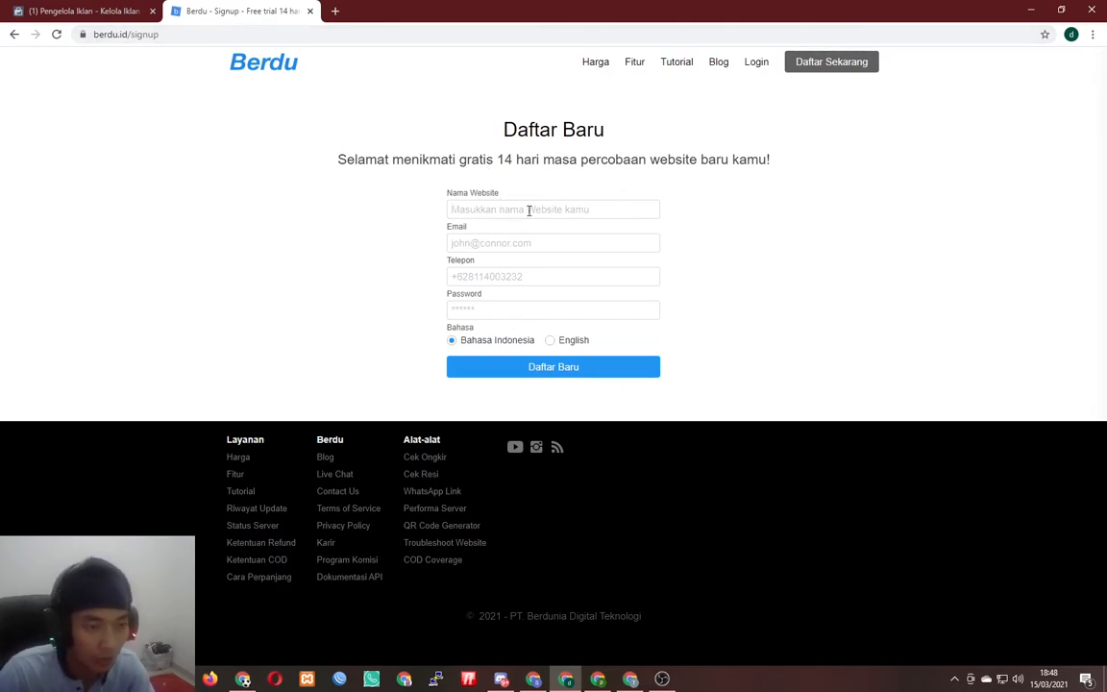
# - Switch from sign-up to Login and sign in with the store account's email and password
pyautogui.click(512, 244)
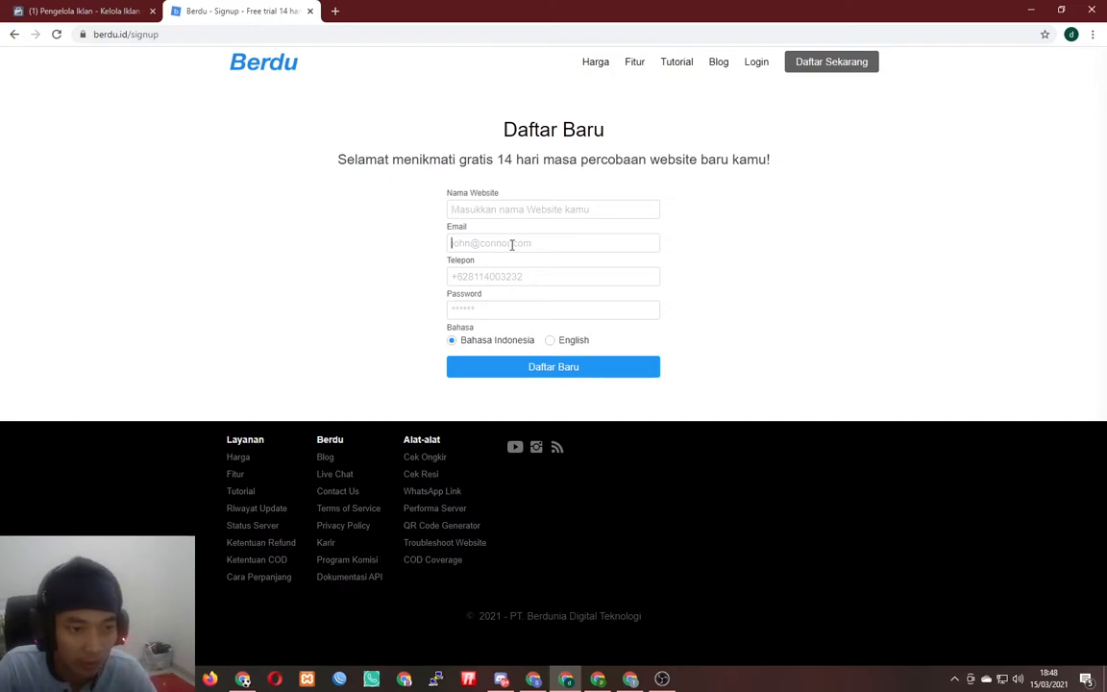
pyautogui.click(492, 312)
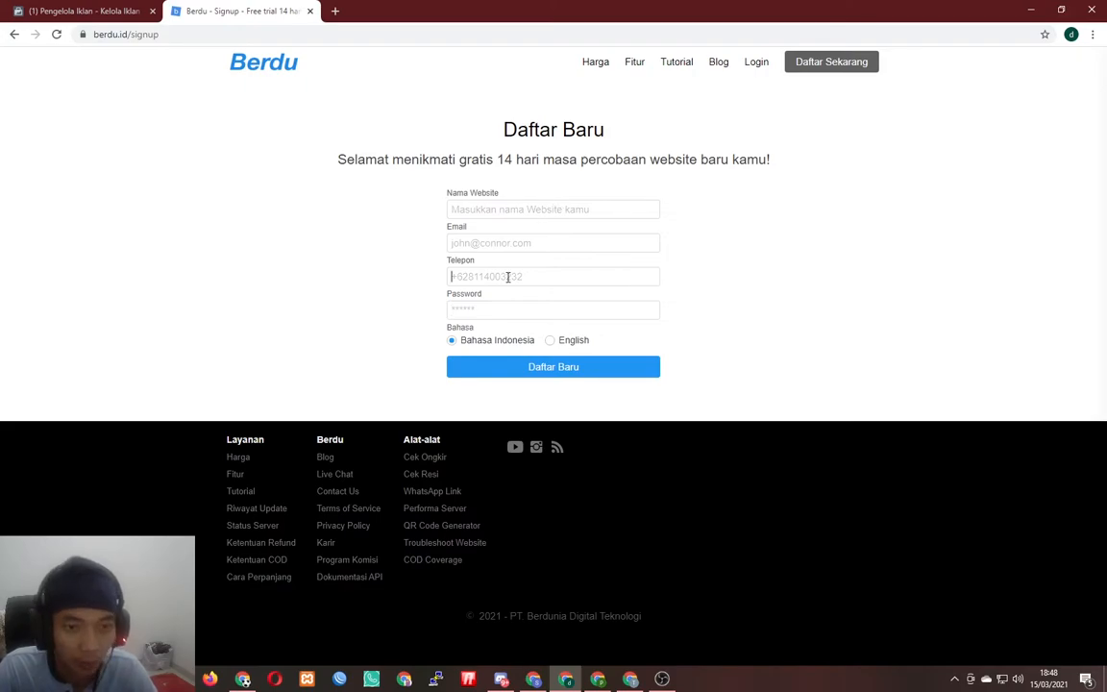
pyautogui.click(756, 63)
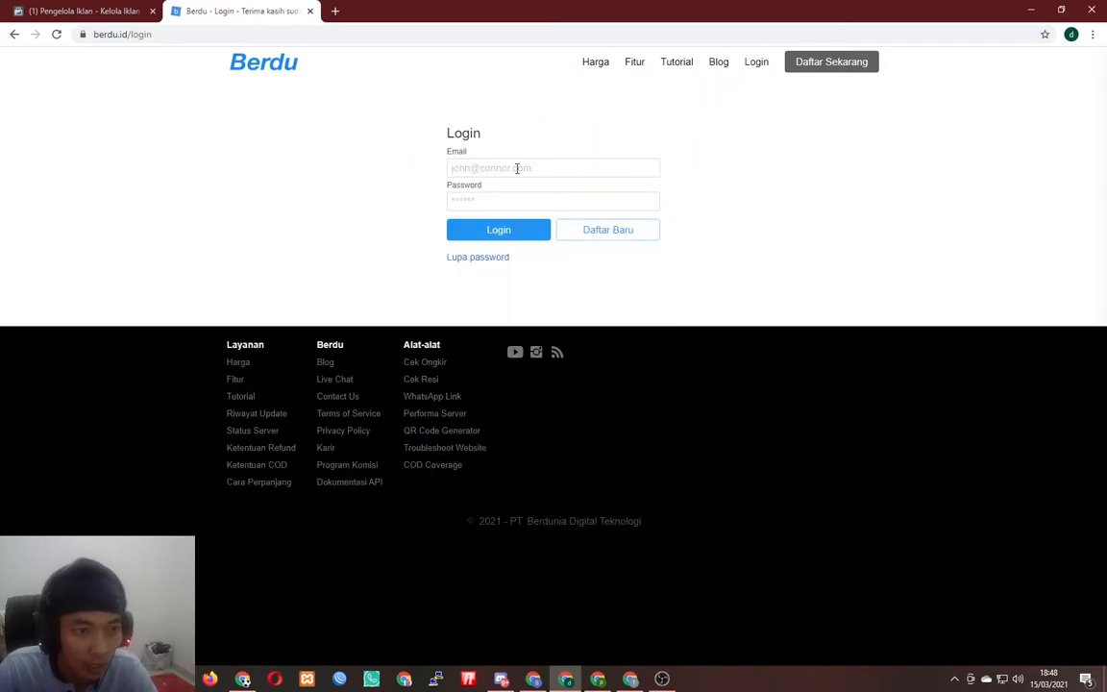
pyautogui.click(522, 168)
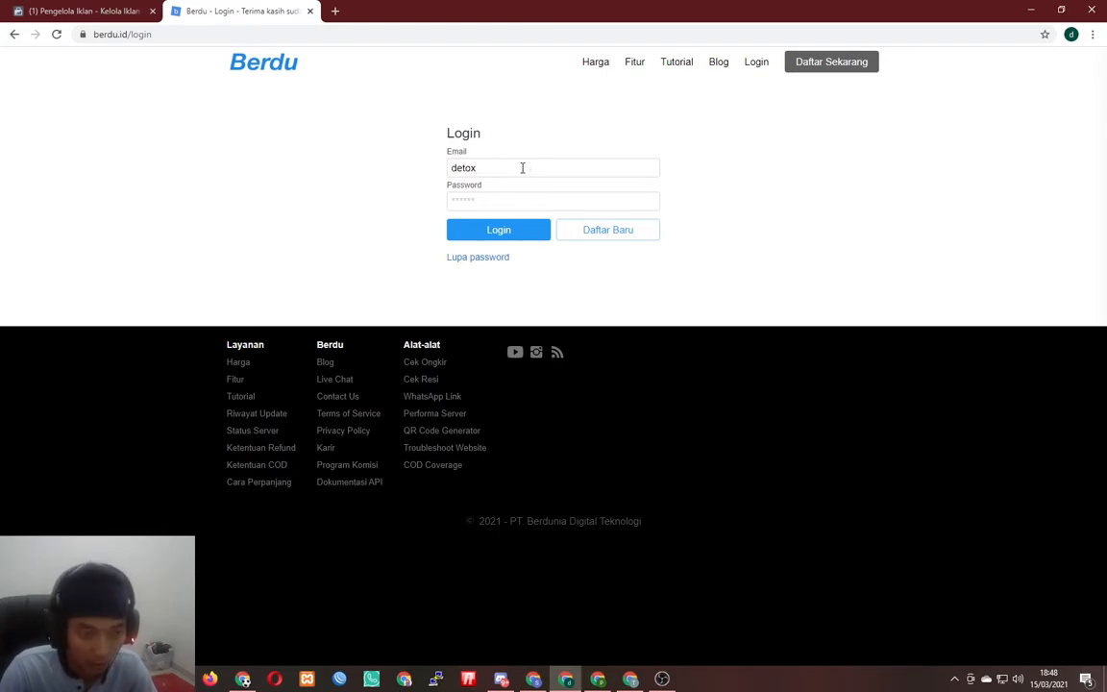
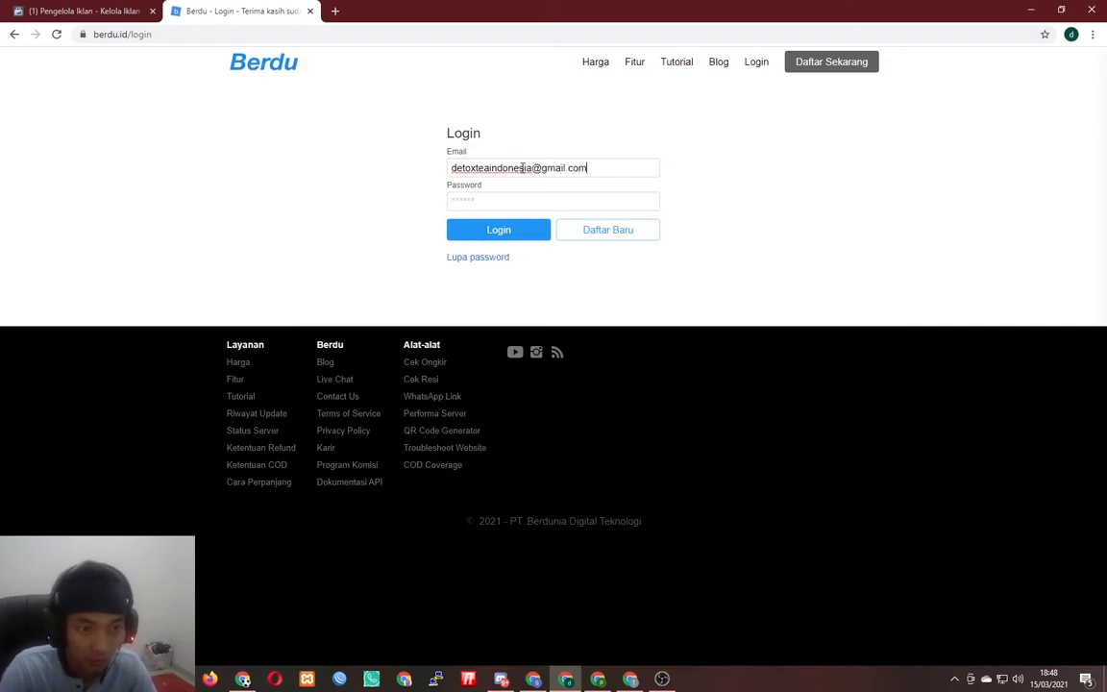
pyautogui.press('Tab')
pyautogui.write('********')
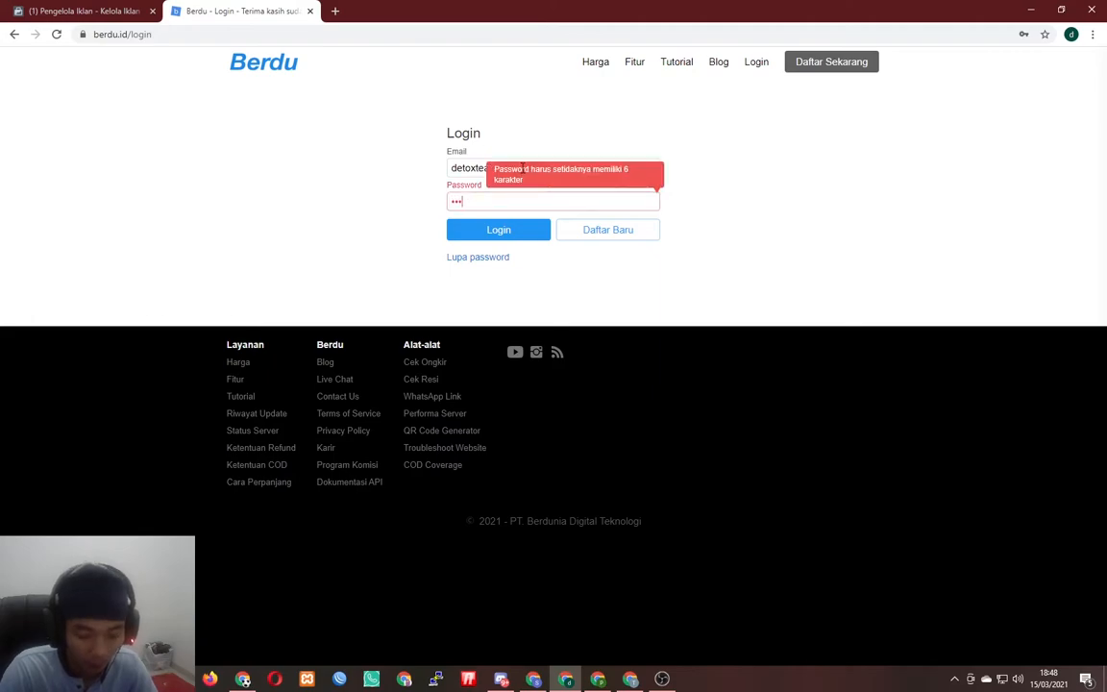
pyautogui.press('Return')
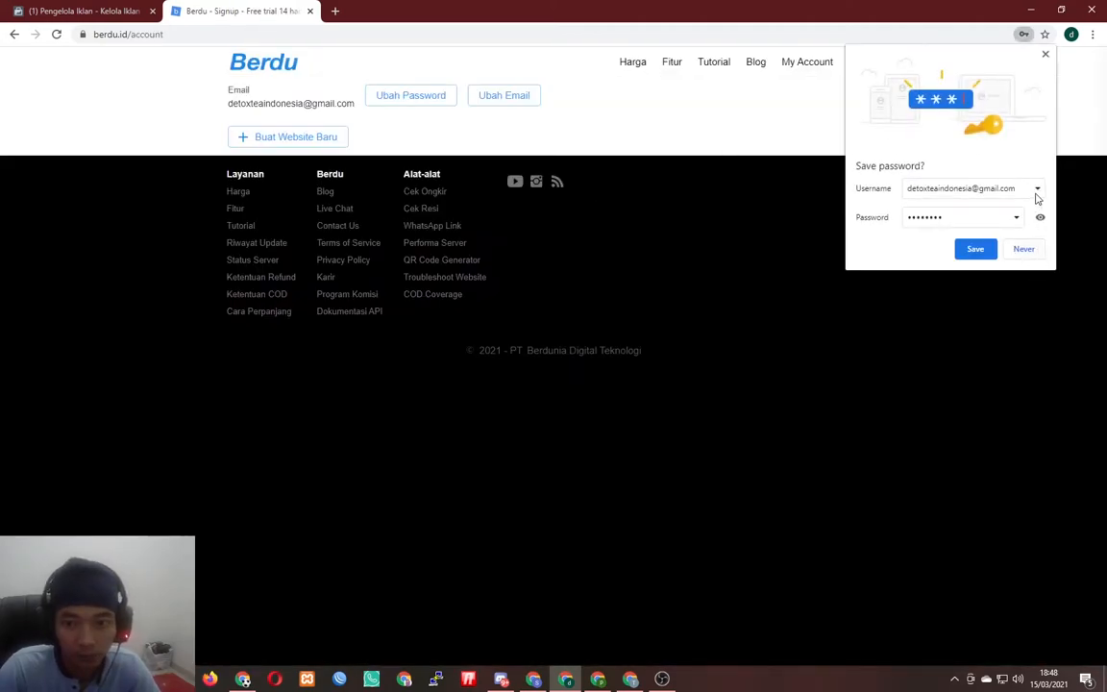
# - Create a new website named 'Toko Pakaian Lampung', accepting the Syarat & Ketentuan
pyautogui.click(1044, 55)
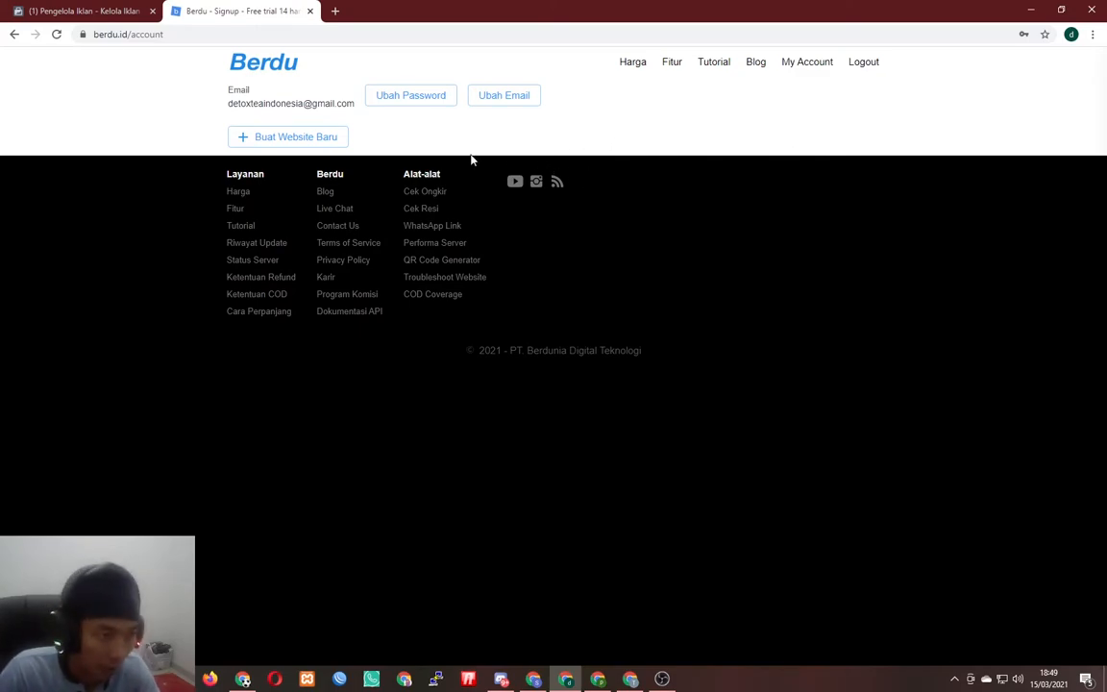
pyautogui.click(293, 140)
pyautogui.click(533, 317)
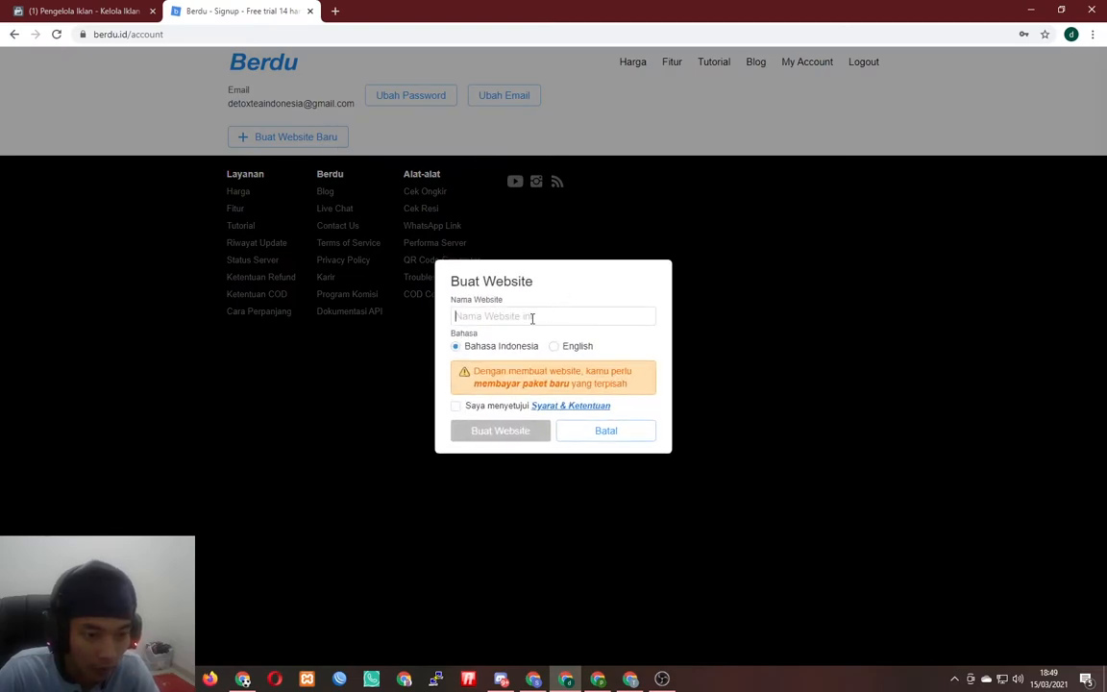
pyautogui.write('Toko Pakaian')
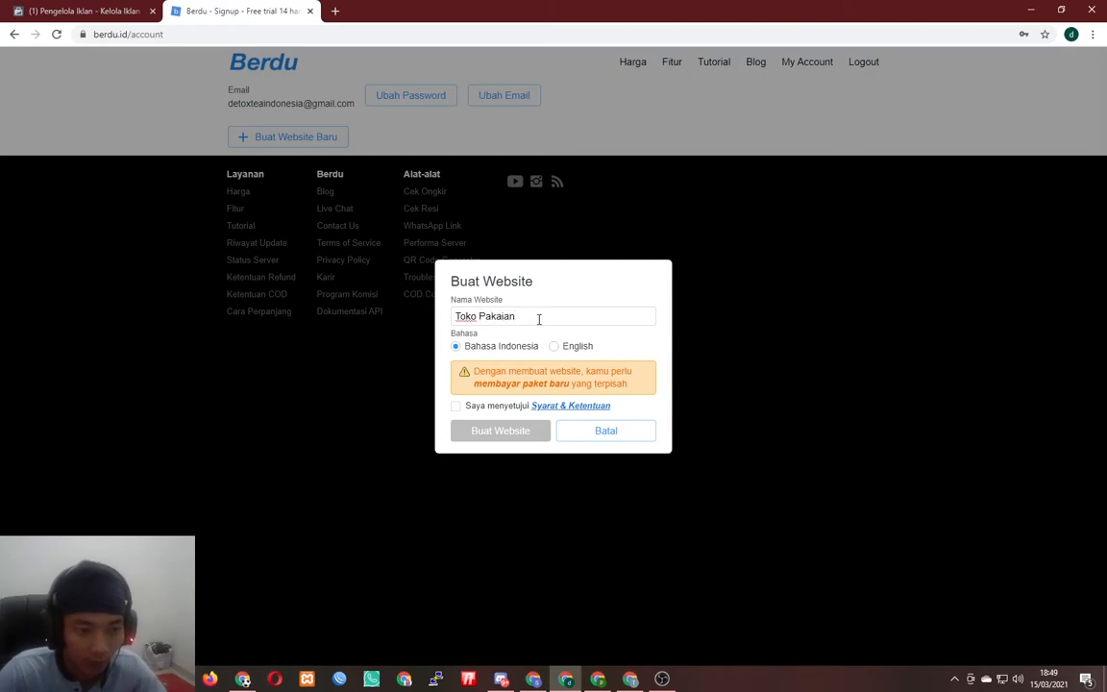
pyautogui.click(456, 406)
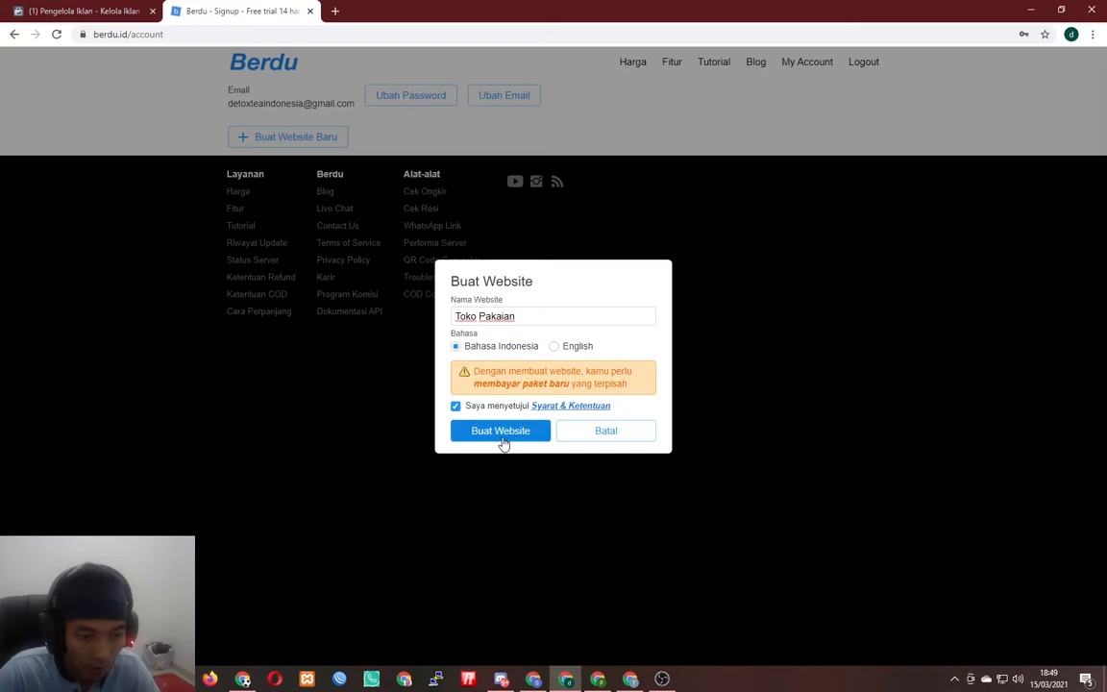
pyautogui.click(500, 431)
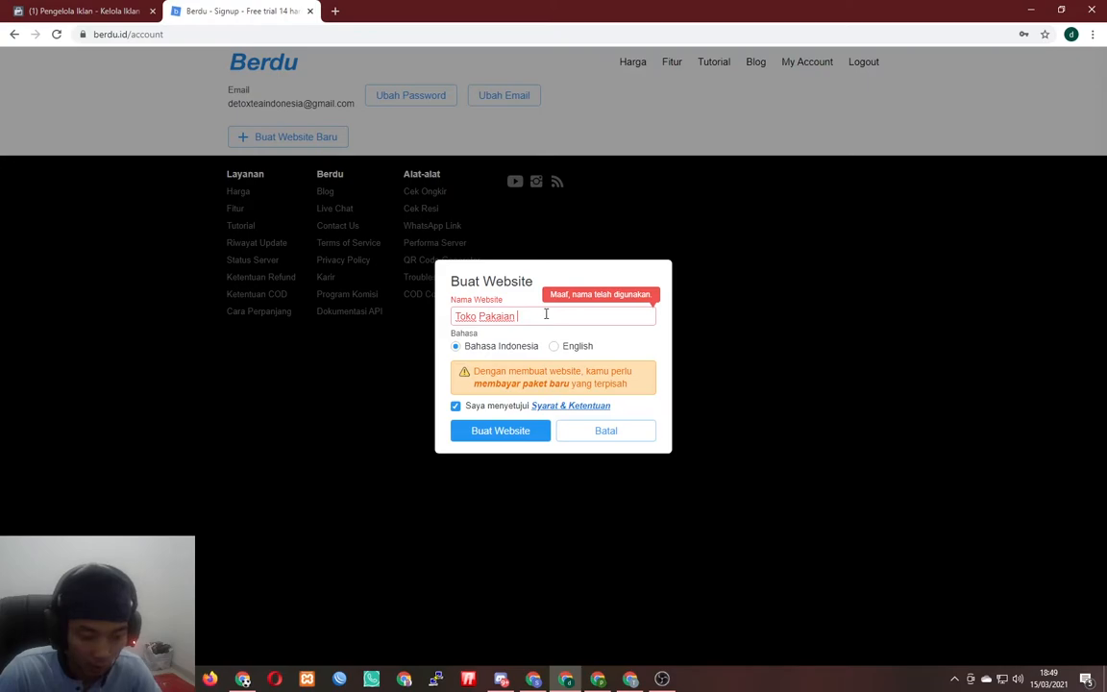
pyautogui.write('Lampung')
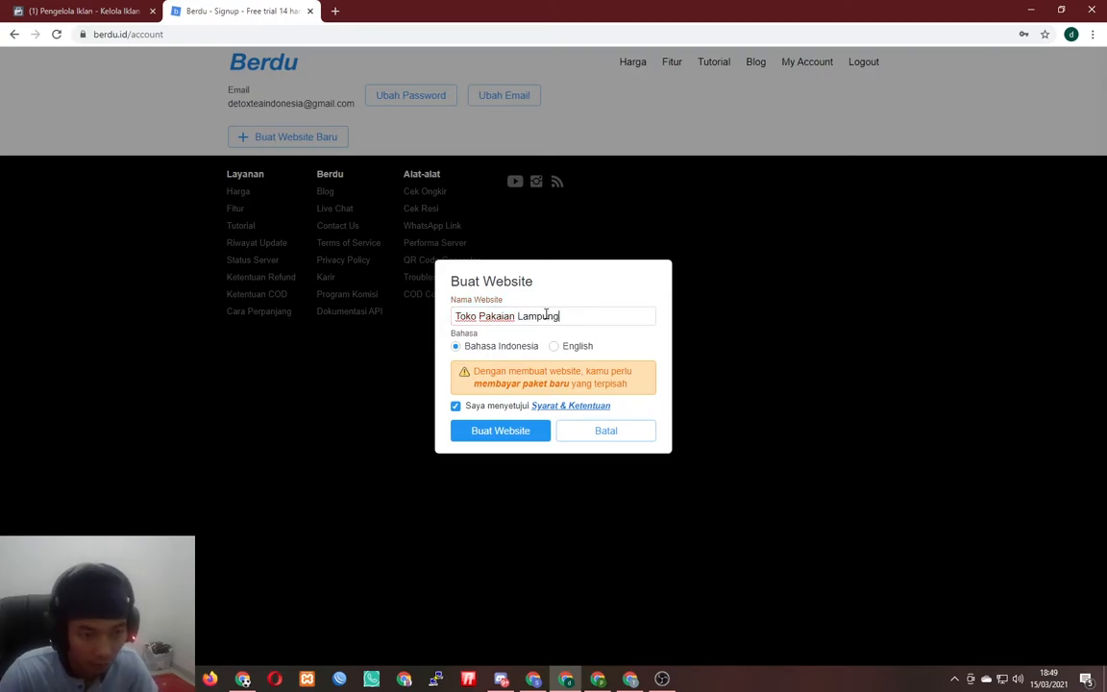
pyautogui.click(523, 432)
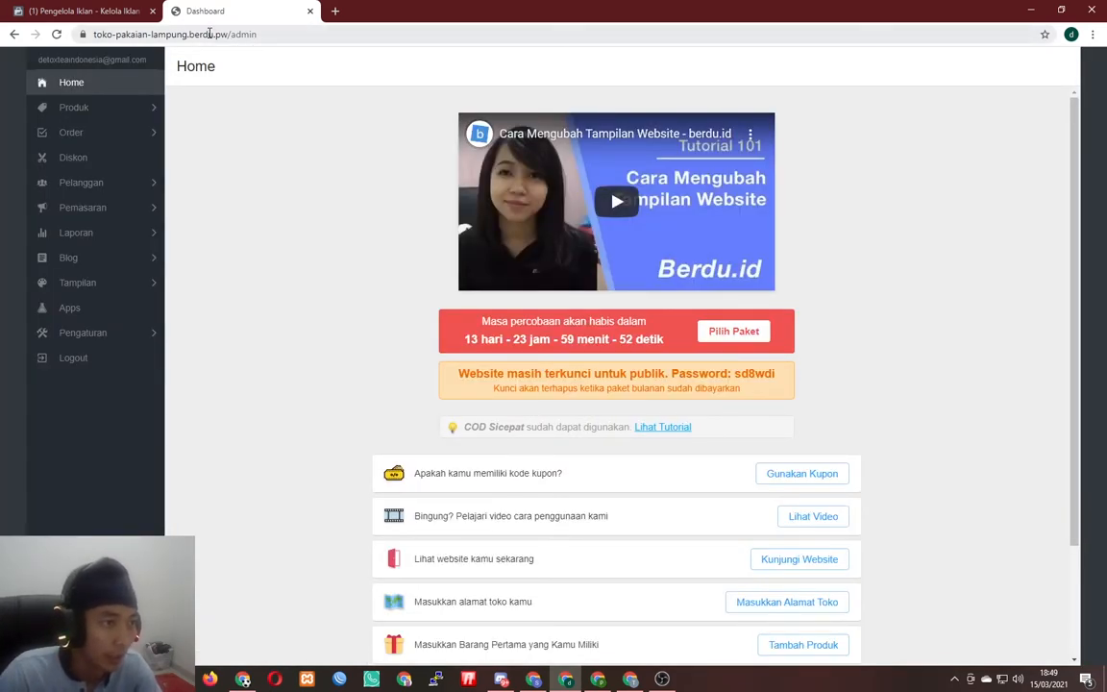
# - Select the full address toko-pakaian-lampung.berdu.pw/admin in the browser address bar
pyautogui.click(94, 35)
pyautogui.moveTo(93, 35); pyautogui.dragTo(268, 32)
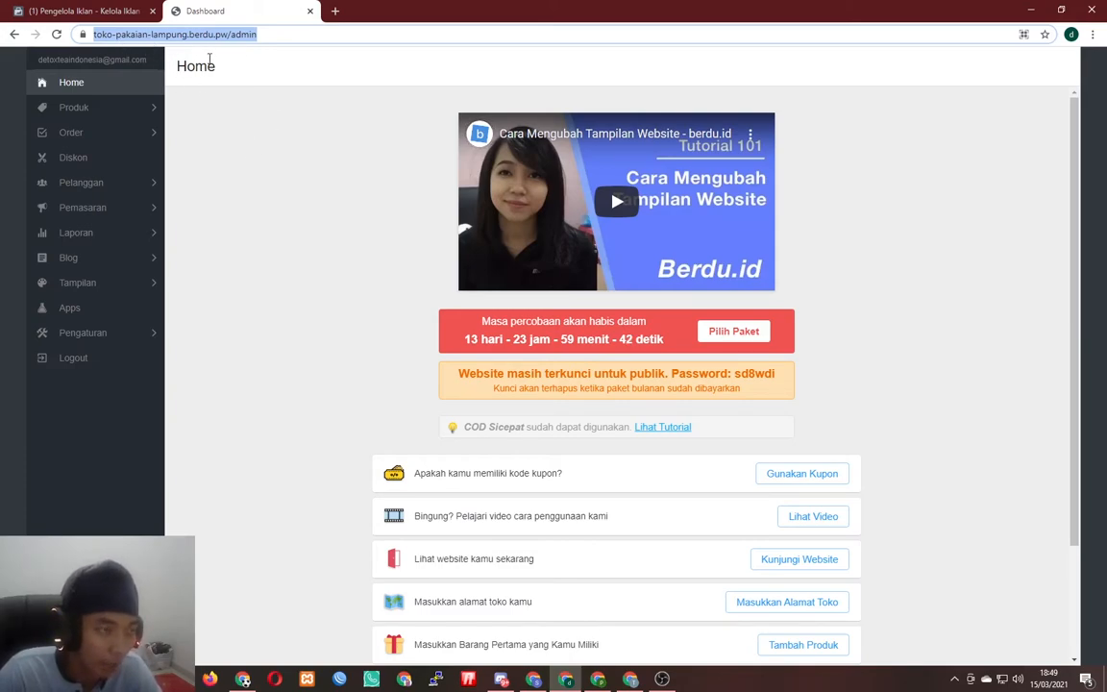
pyautogui.click(110, 338)
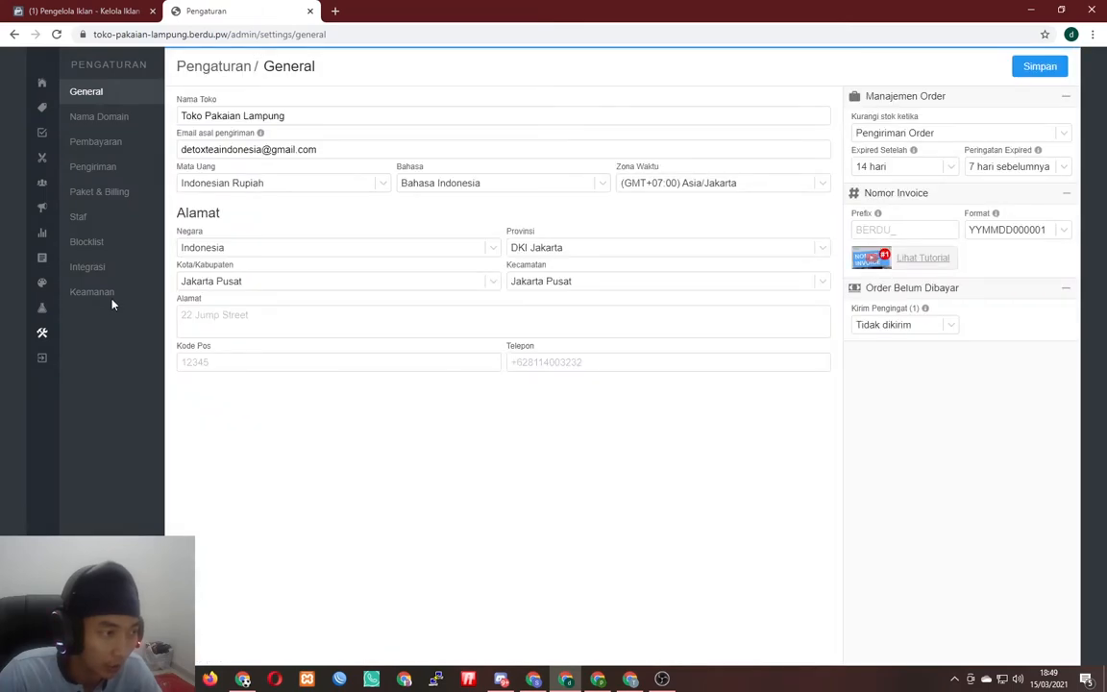
pyautogui.click(85, 119)
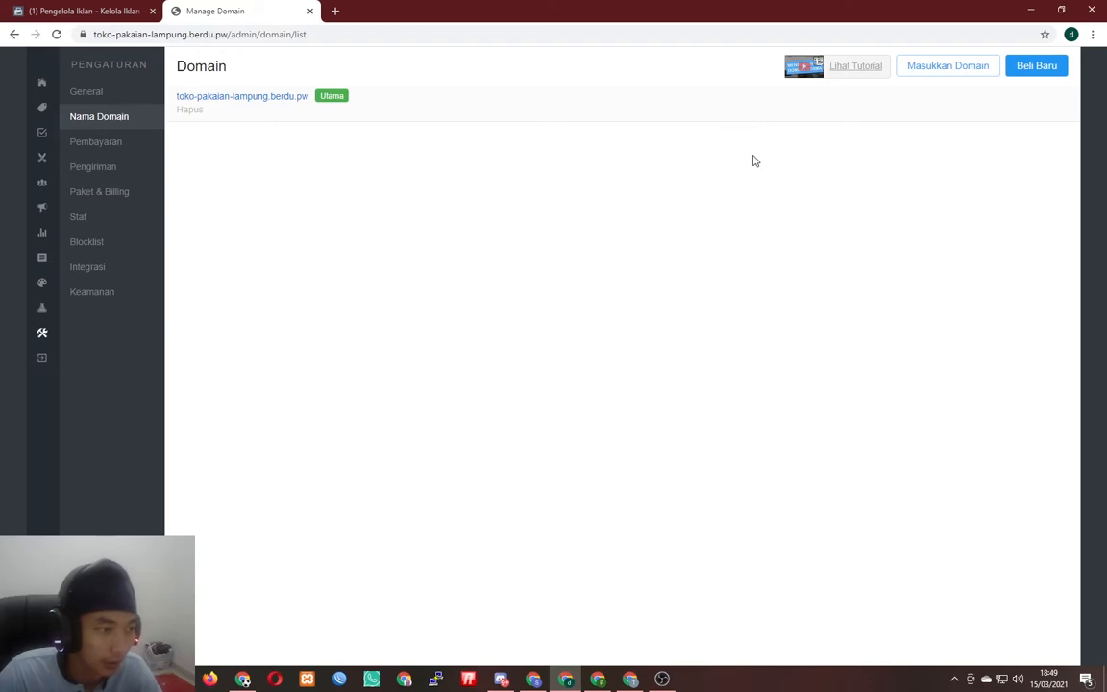
pyautogui.click(109, 96)
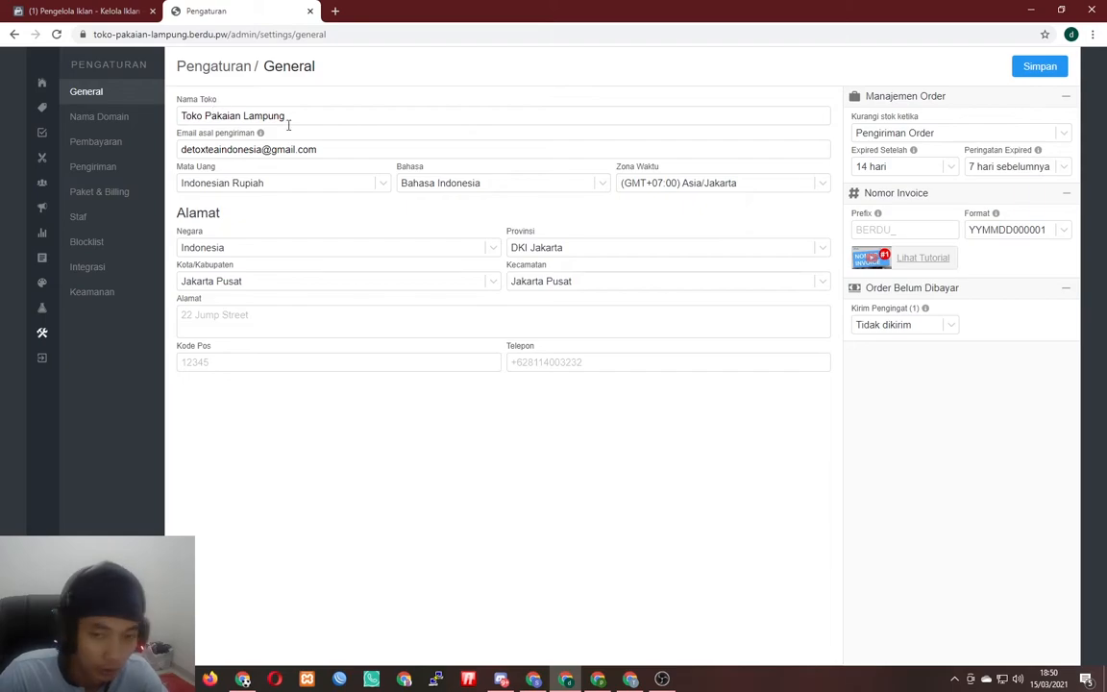
pyautogui.click(45, 85)
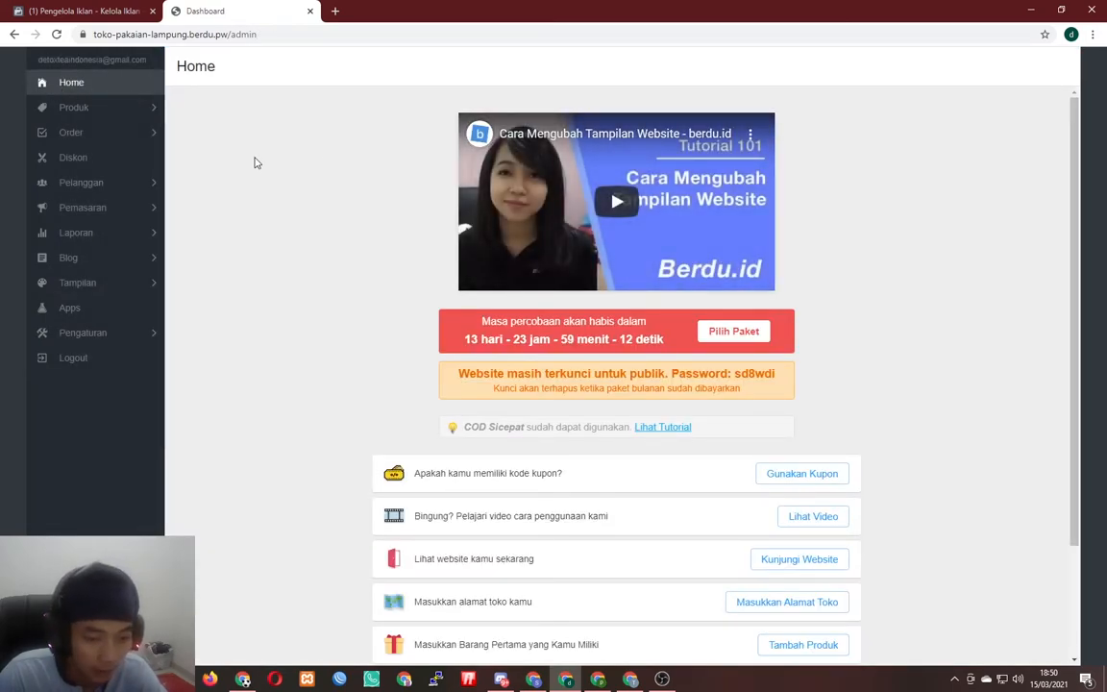
pyautogui.scroll(-3, 255, 165)
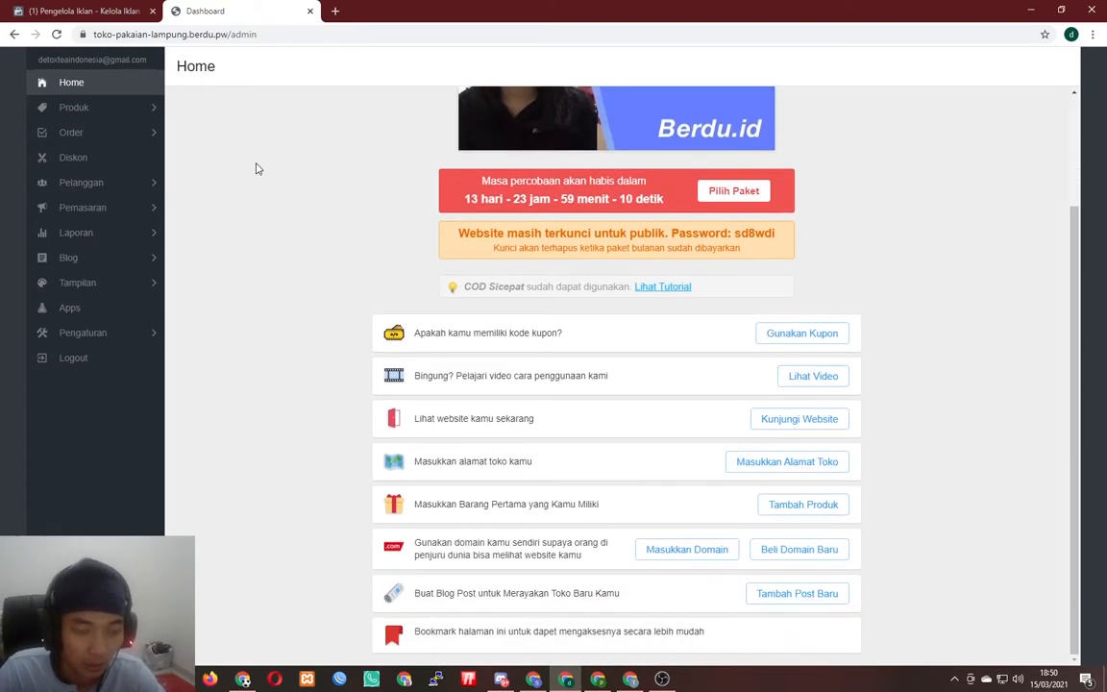
pyautogui.scroll(3, 267, 243)
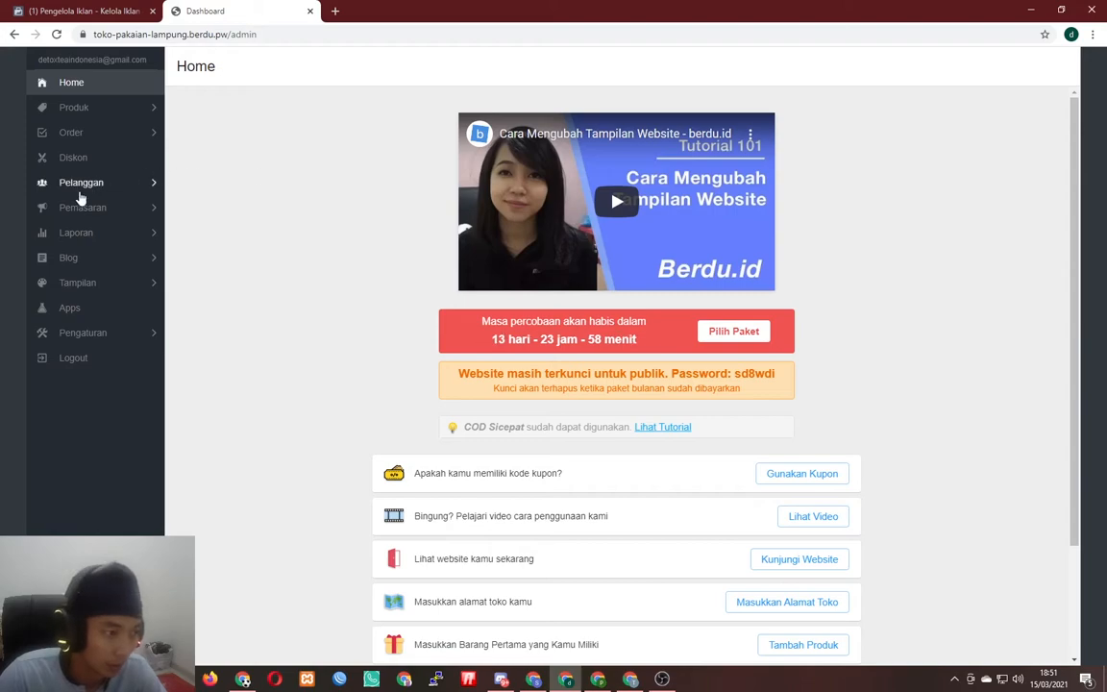
# - Add an additional page named 'Baju Distro' with URL path /bajudistro, replacing the placeholders, and save
pyautogui.click(101, 291)
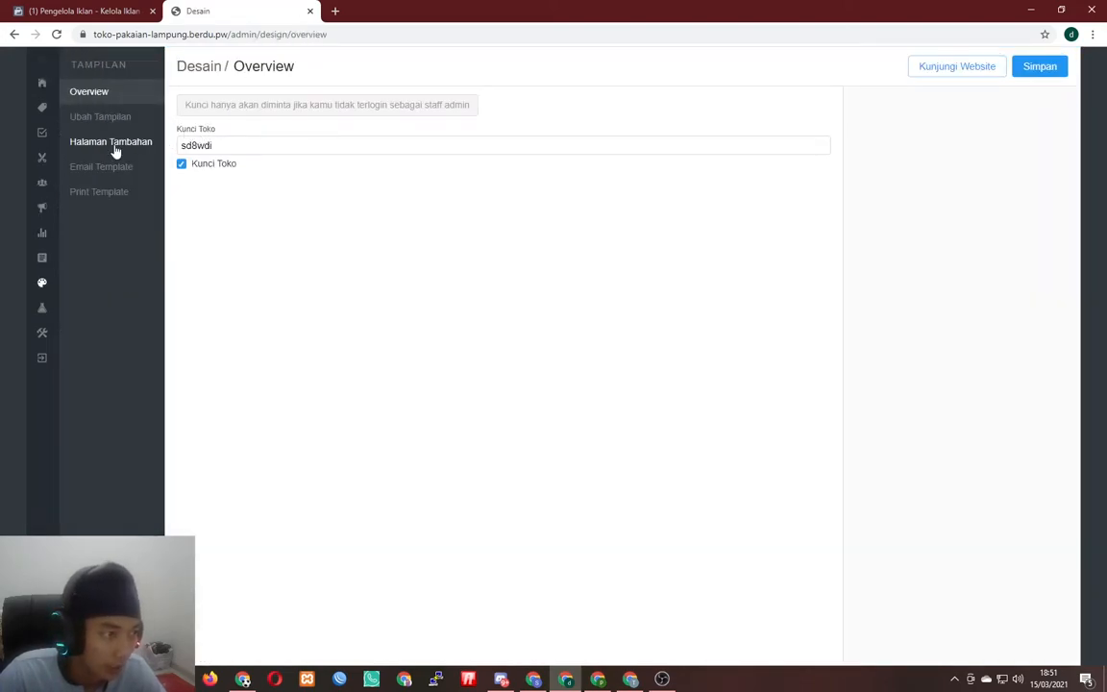
pyautogui.click(113, 143)
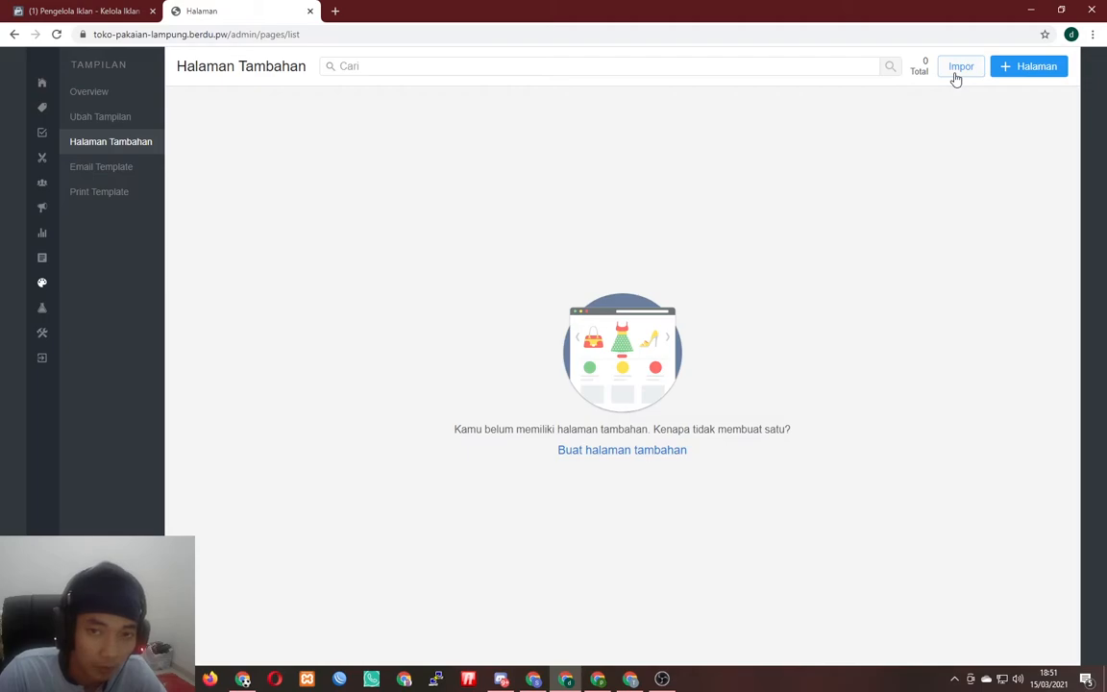
pyautogui.click(1008, 78)
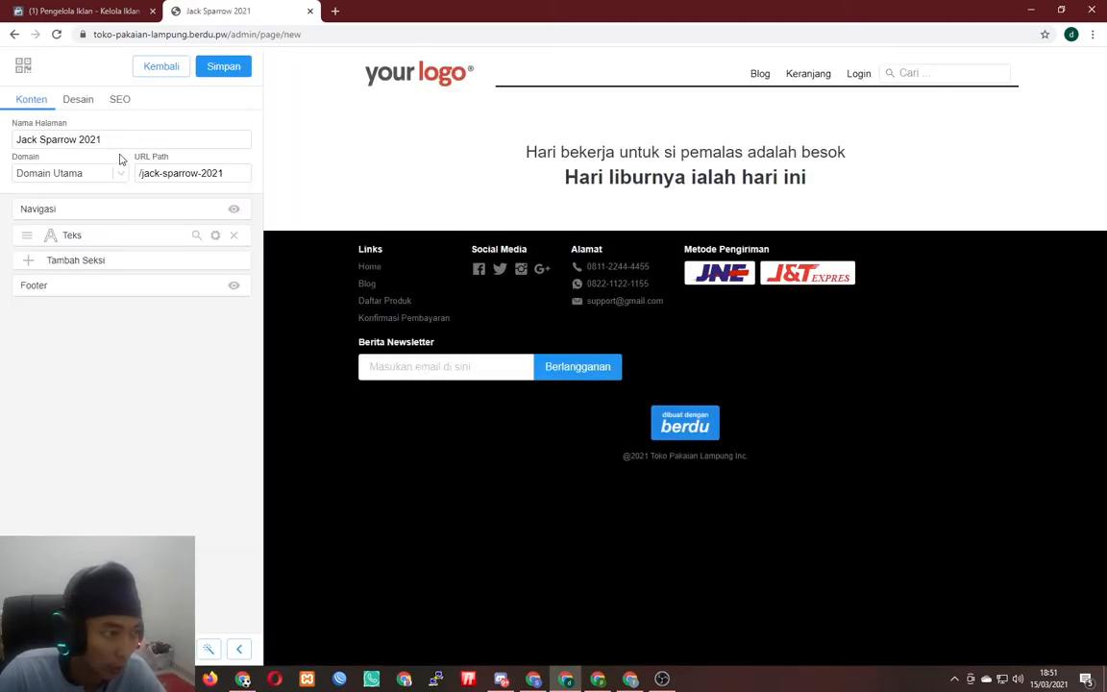
pyautogui.moveTo(142, 140); pyautogui.dragTo(7, 134)
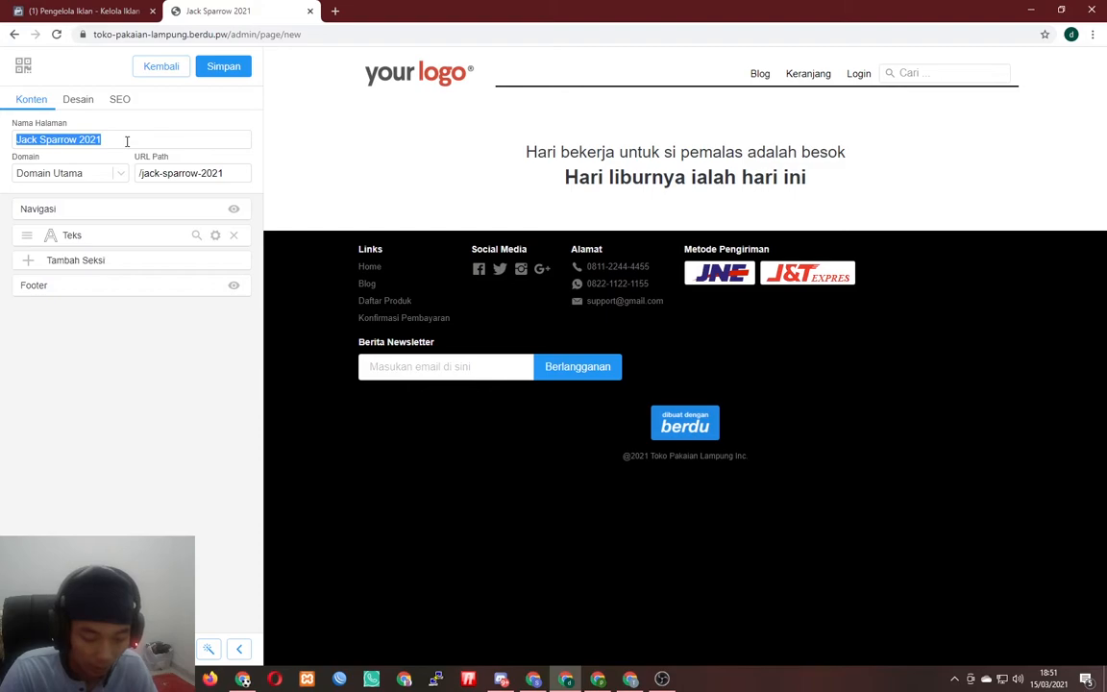
pyautogui.write('Baju Distro')
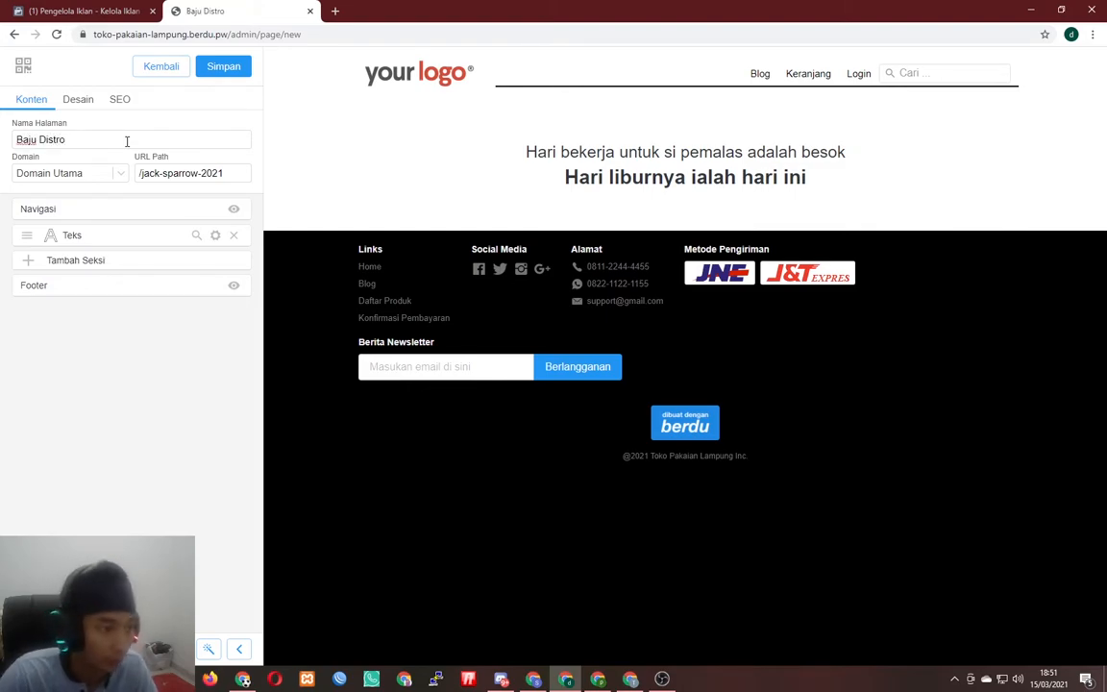
pyautogui.moveTo(223, 173); pyautogui.dragTo(142, 176)
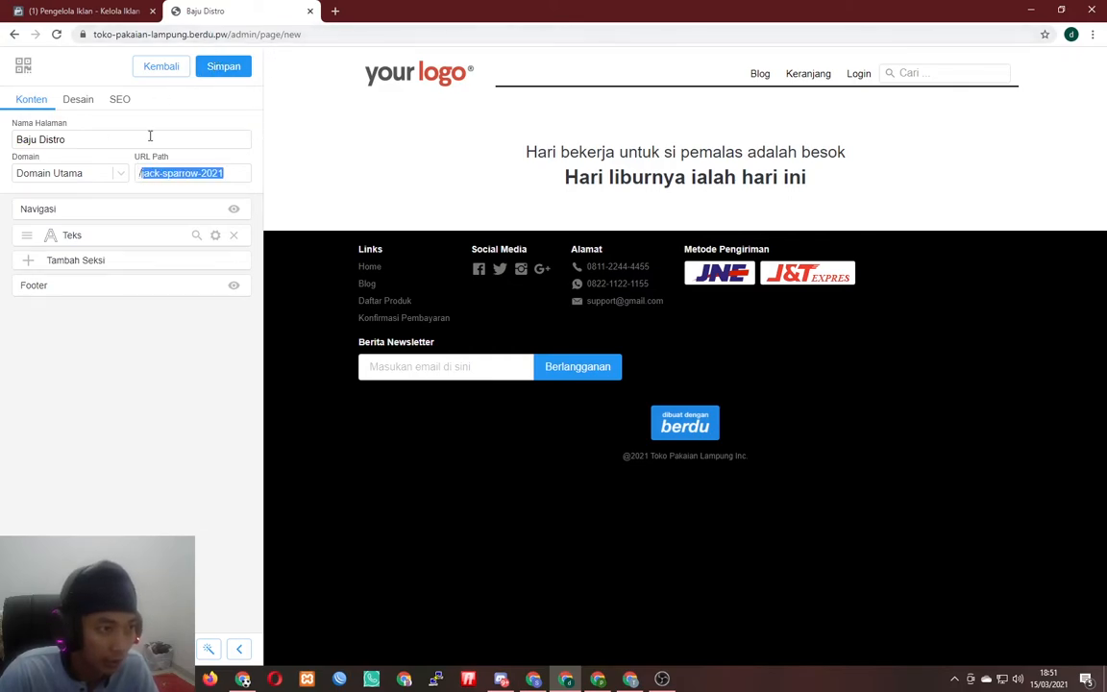
pyautogui.write('/bajudis')
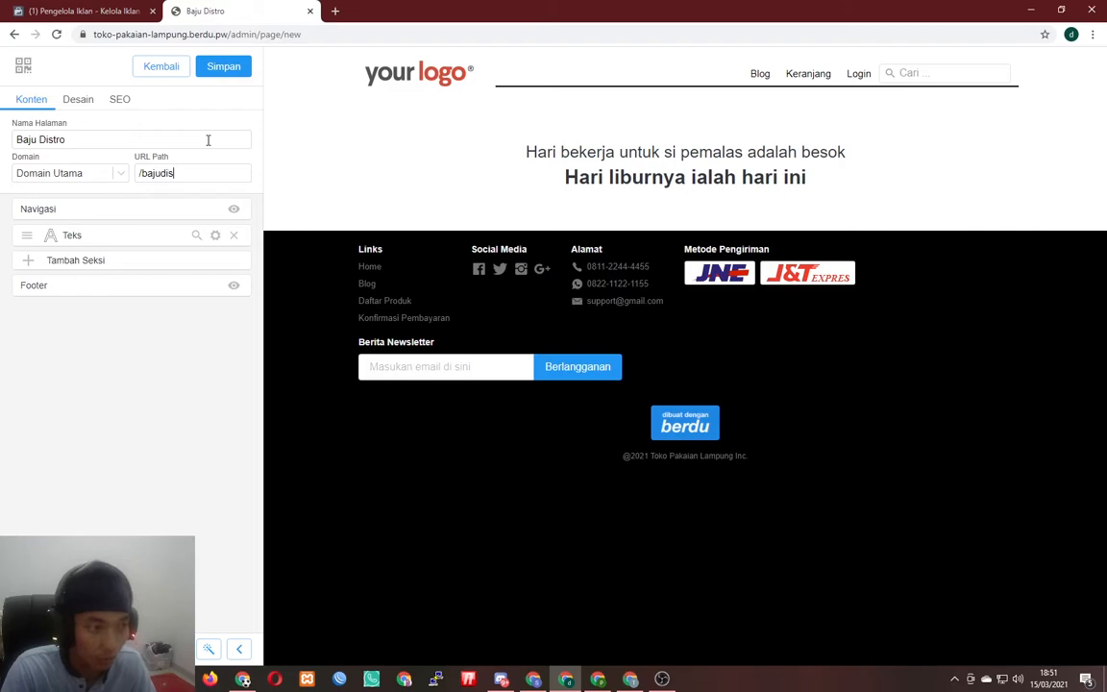
pyautogui.write('tro')
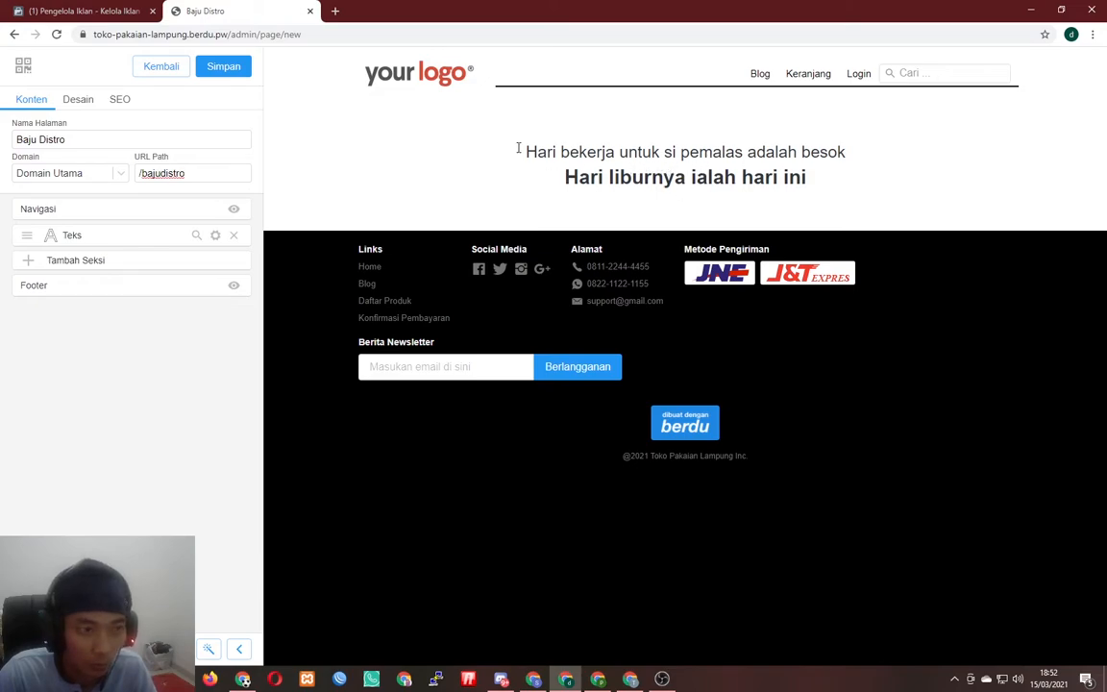
pyautogui.click(242, 70)
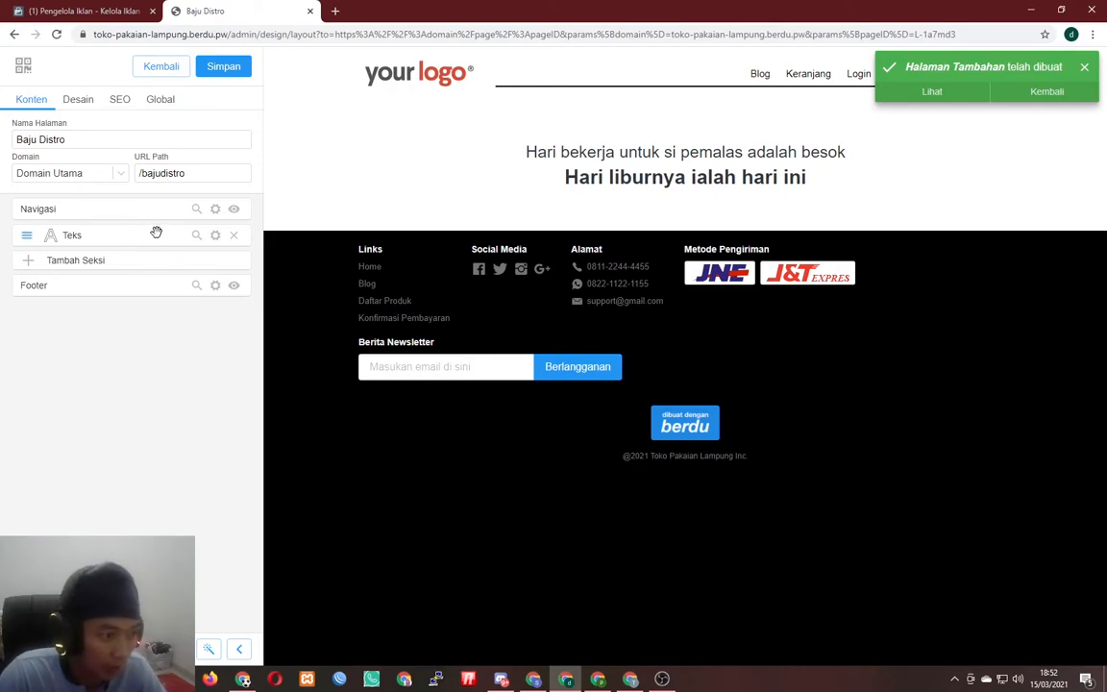
# - Add a Teks section reading 'DISTRO LAMPUNG TERLARIS', save, and delete the original quote section
pyautogui.click(28, 259)
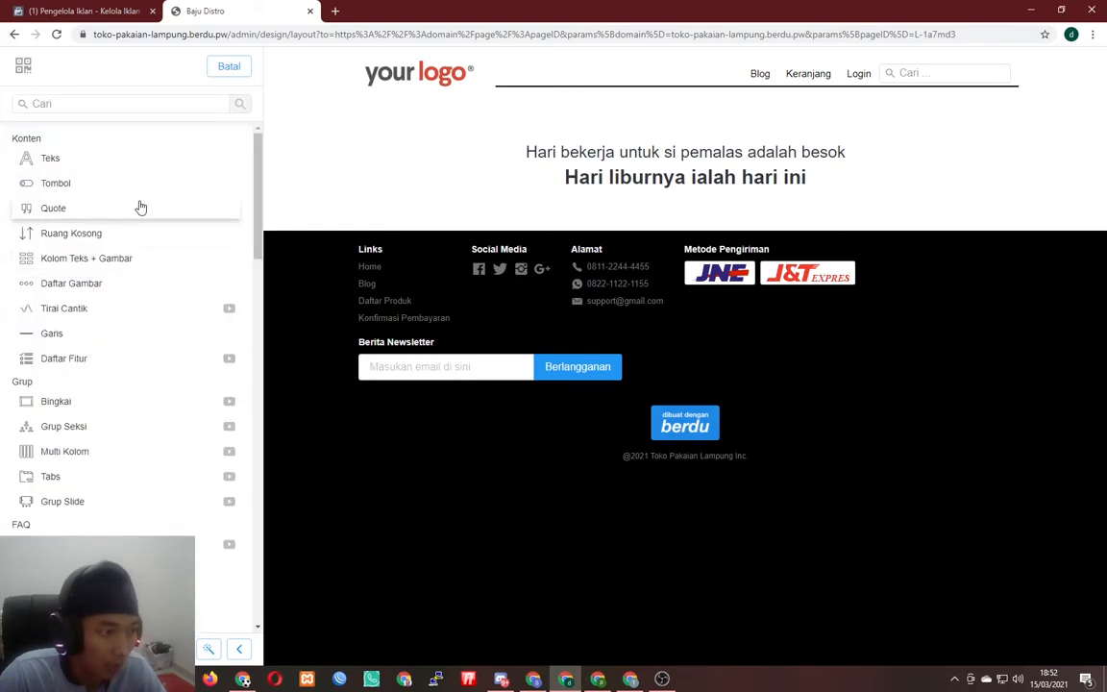
pyautogui.click(79, 165)
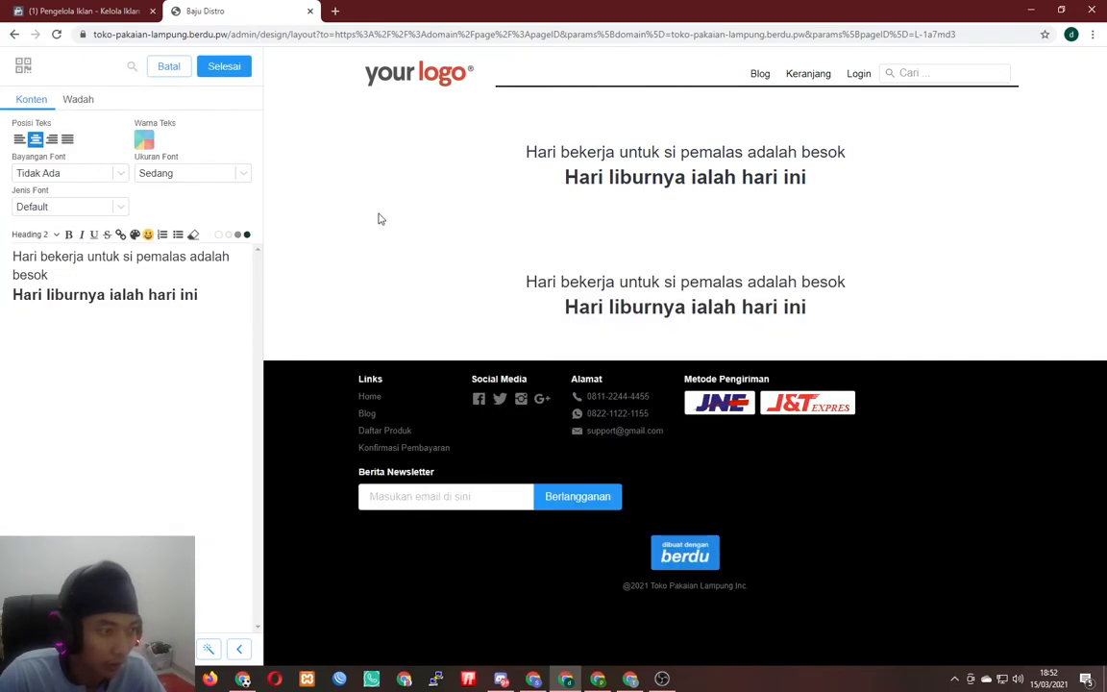
pyautogui.moveTo(225, 294); pyautogui.dragTo(3, 261)
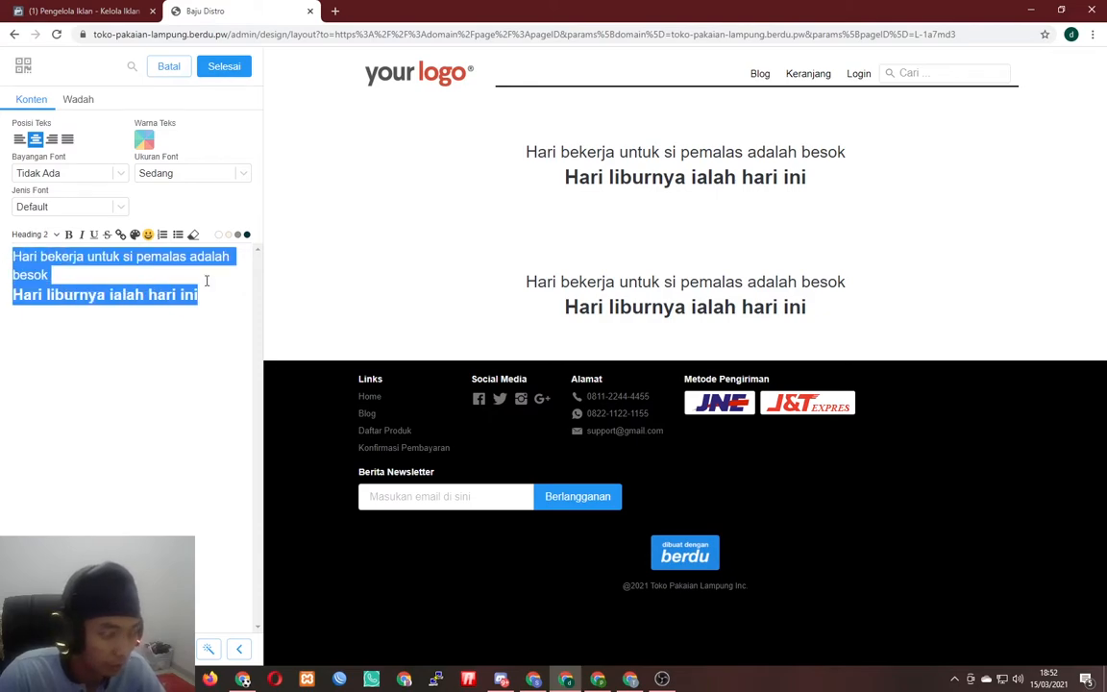
pyautogui.write('DISTRO')
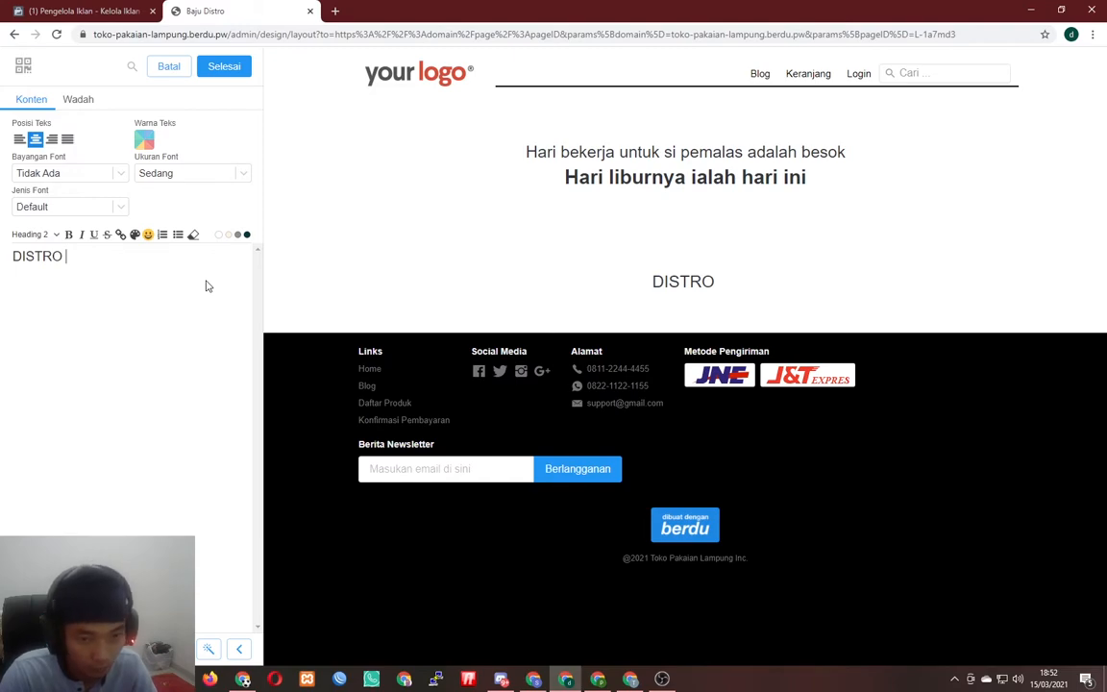
pyautogui.write(' LAMPUNG ')
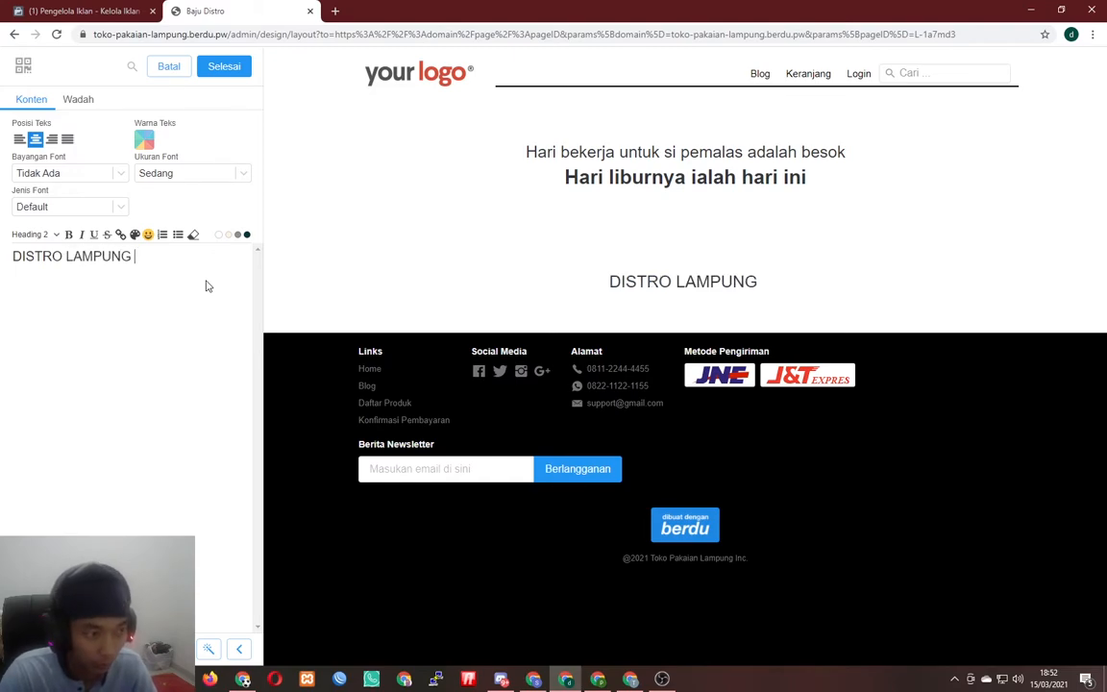
pyautogui.write('TERLARIS')
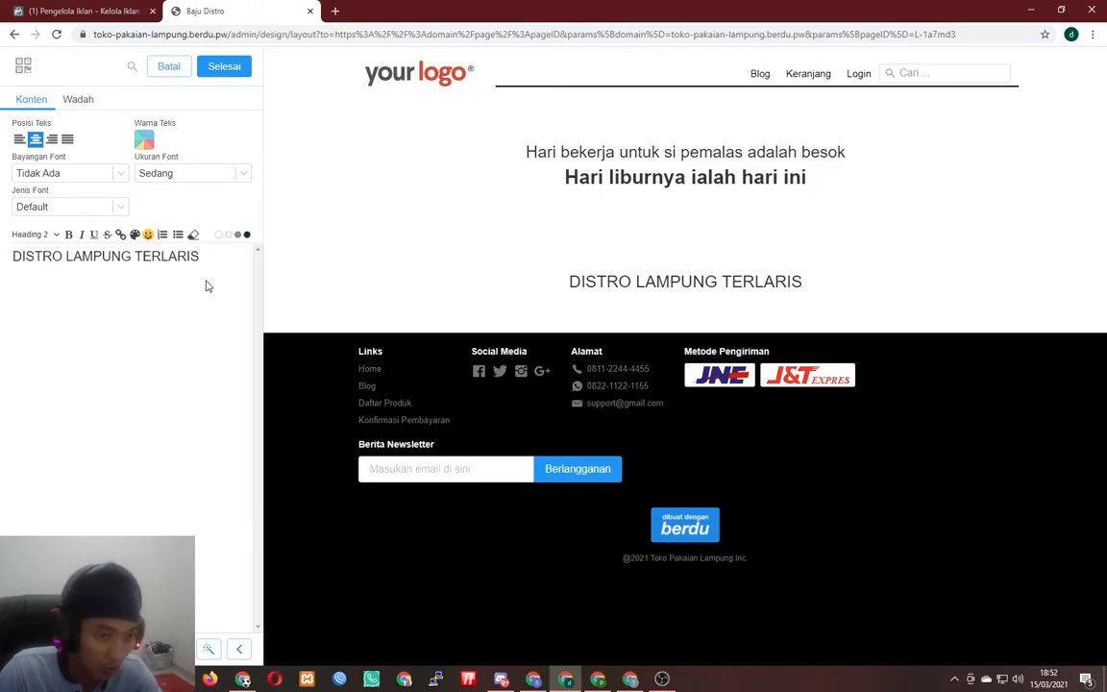
pyautogui.click(224, 66)
pyautogui.click(224, 67)
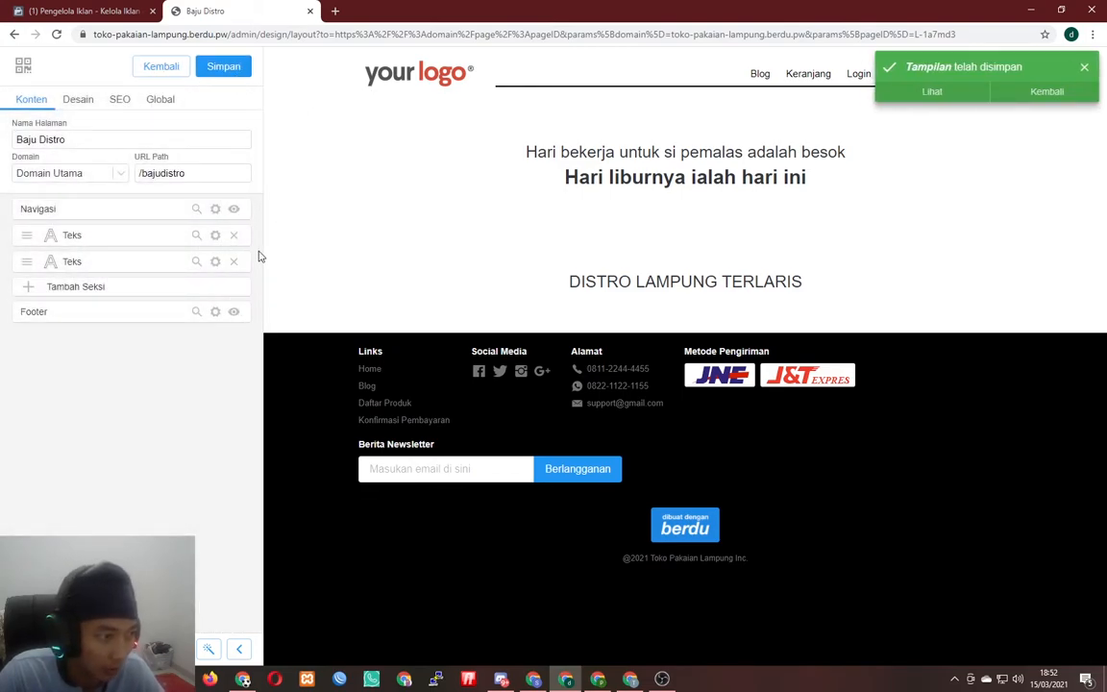
pyautogui.click(234, 235)
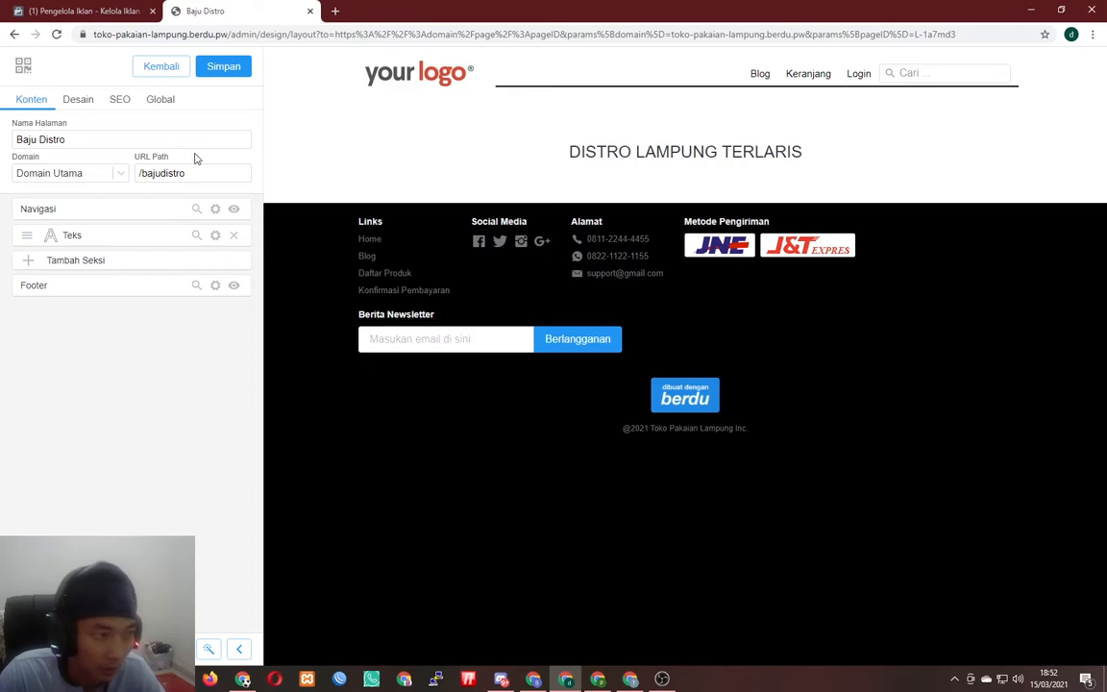
# - Hide the Navigasi and Footer, then add a Gambar image section below the heading
pyautogui.click(234, 209)
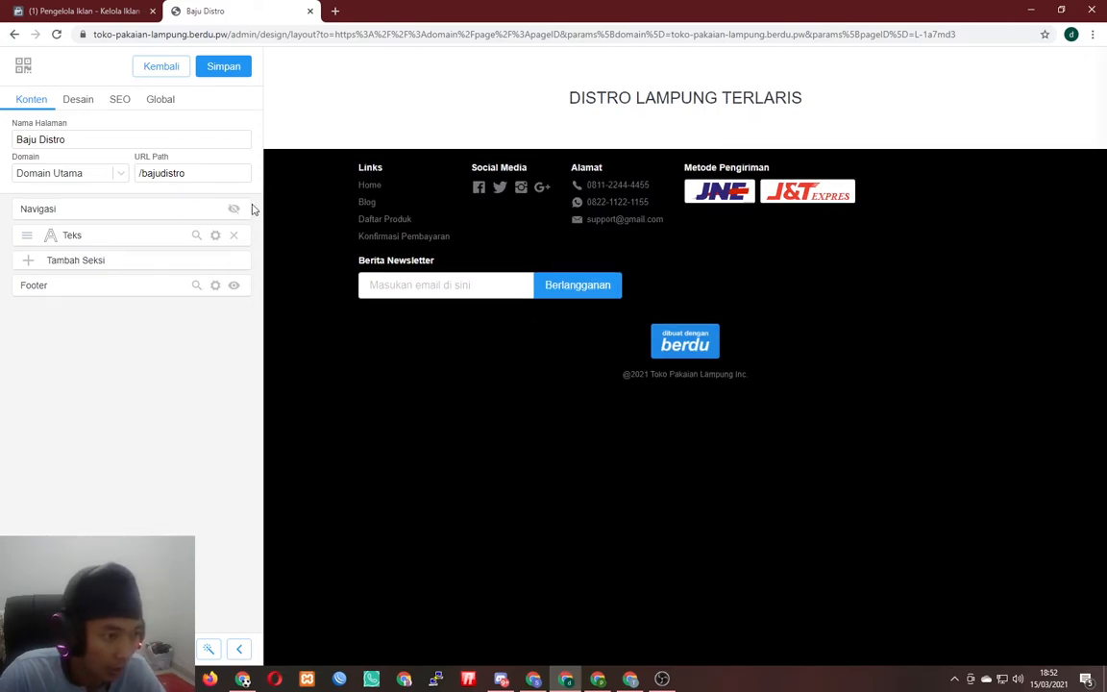
pyautogui.click(234, 286)
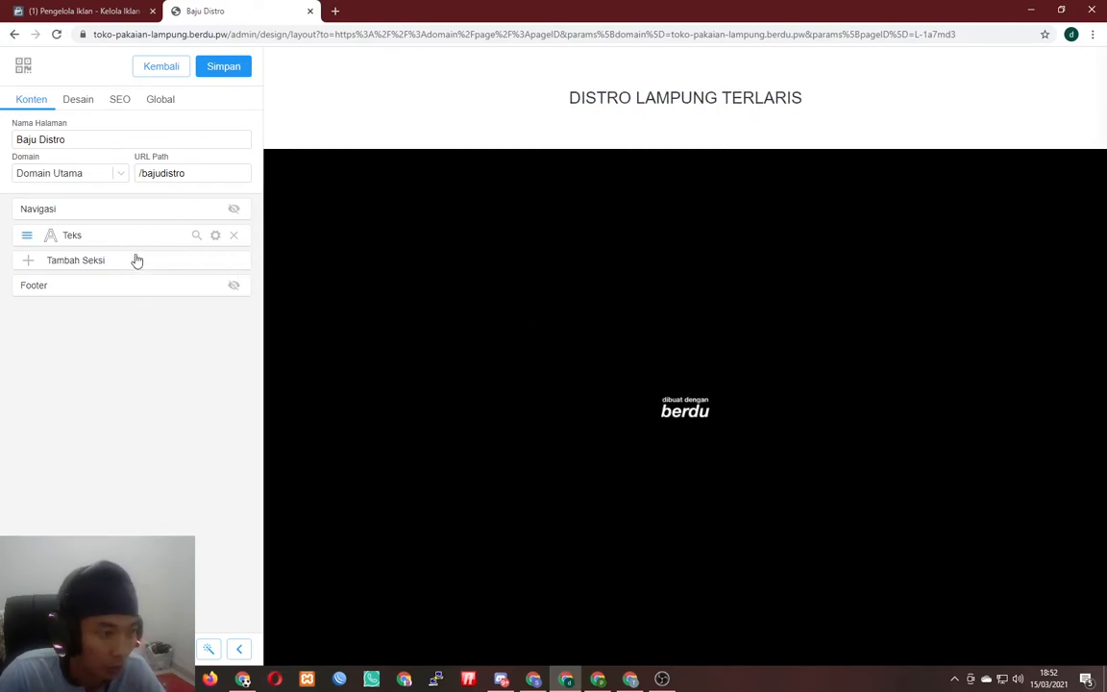
pyautogui.click(83, 262)
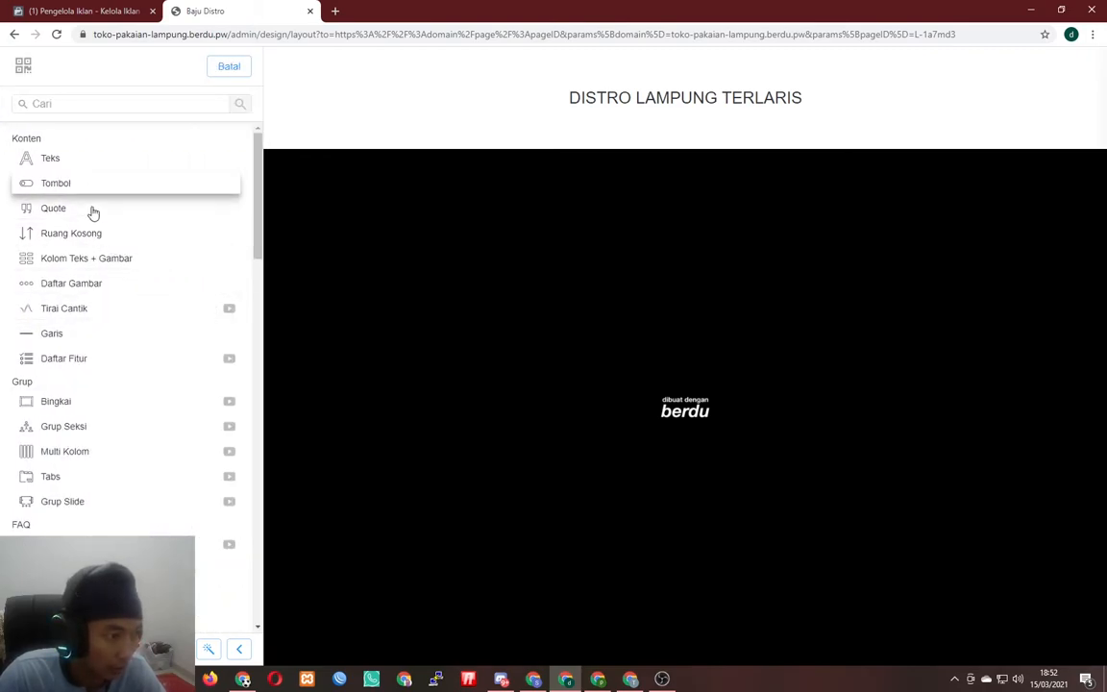
pyautogui.scroll(-2, 91, 204)
pyautogui.scroll(-2, 84, 303)
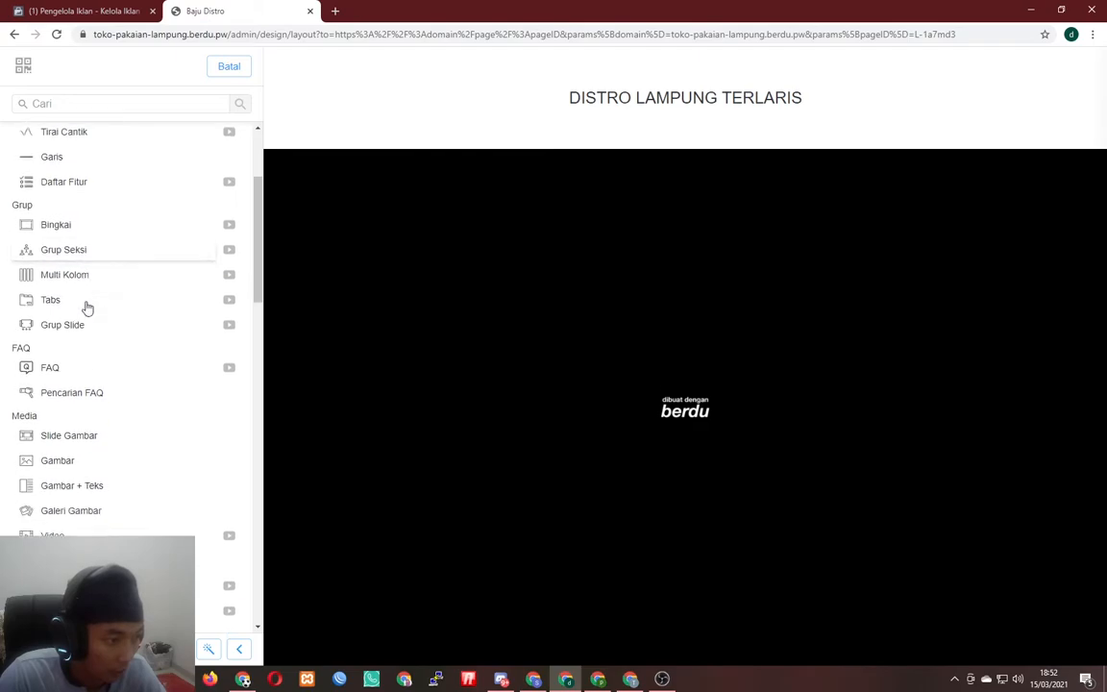
pyautogui.click(86, 373)
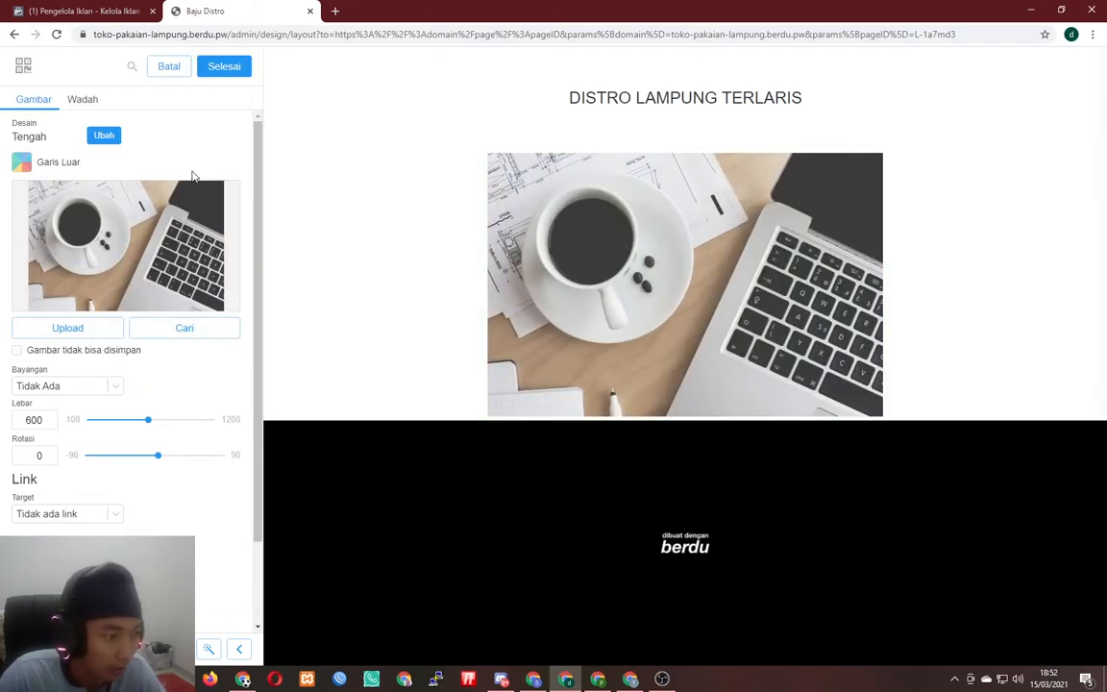
pyautogui.click(230, 67)
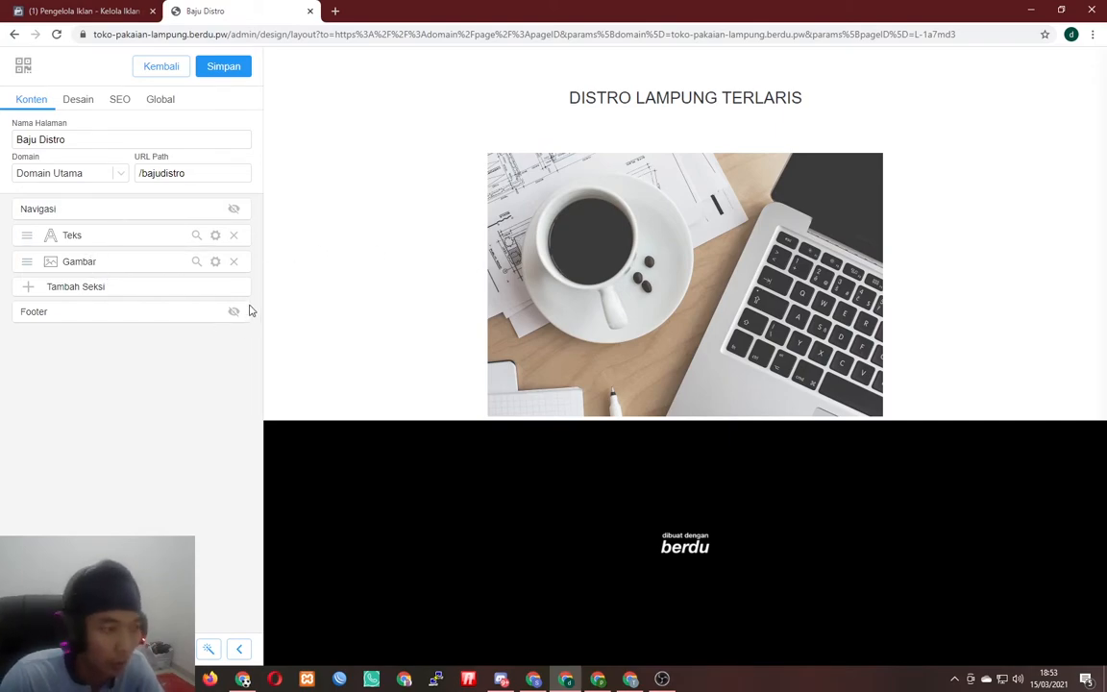
# - Try adding a three-column Kolom Teks + Gambar section, then discard it with Batal
pyautogui.click(149, 288)
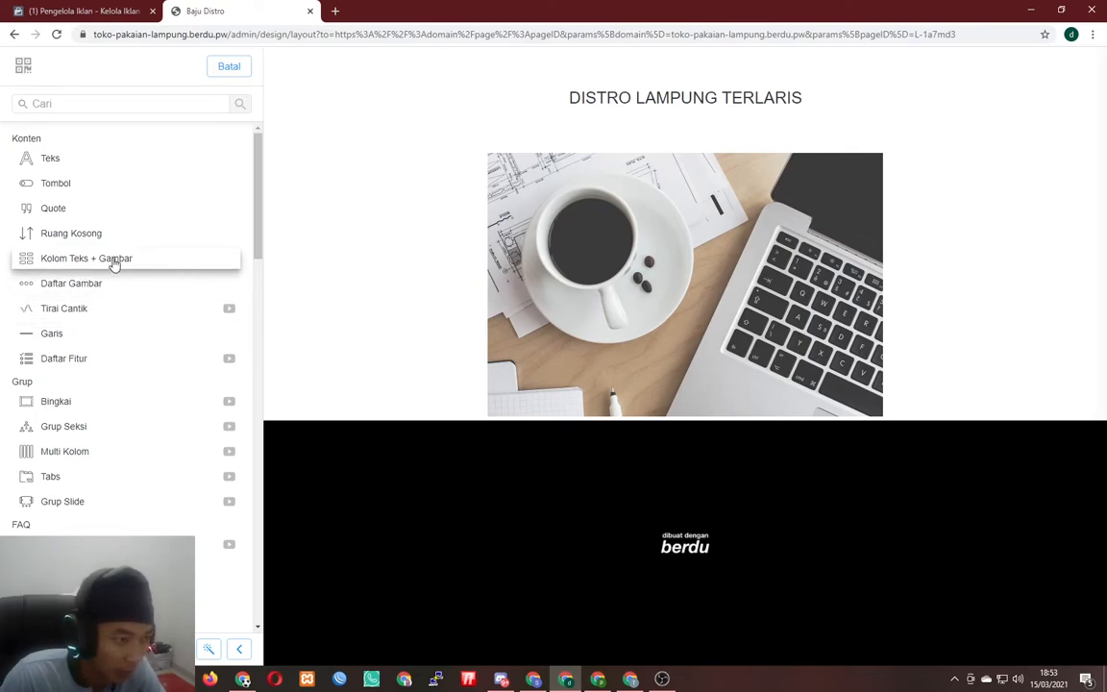
pyautogui.click(110, 258)
pyautogui.scroll(-2, 655, 486)
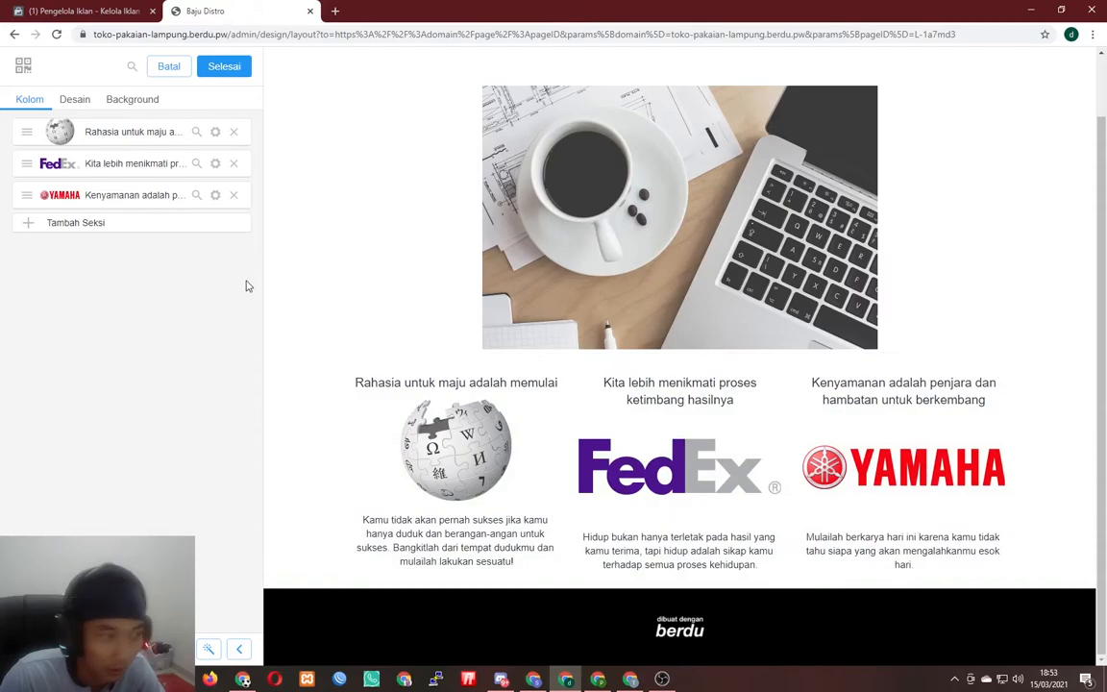
pyautogui.click(170, 67)
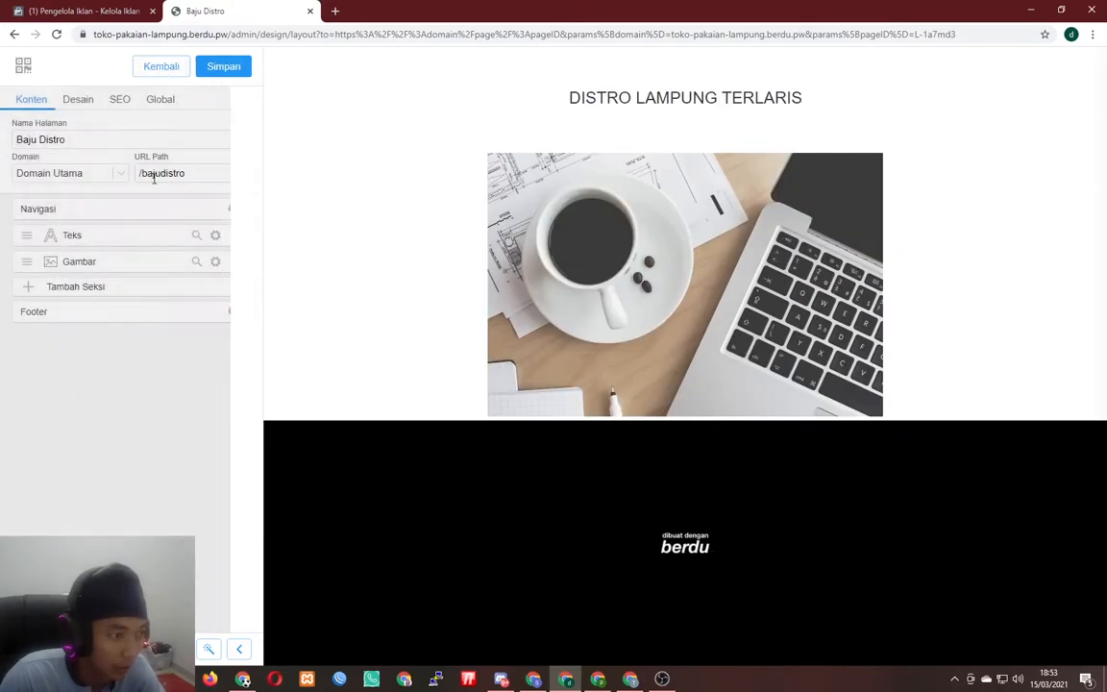
# - Reopen the section list and filter it by searching 'TOM'
pyautogui.click(109, 287)
pyautogui.scroll(-5, 187, 361)
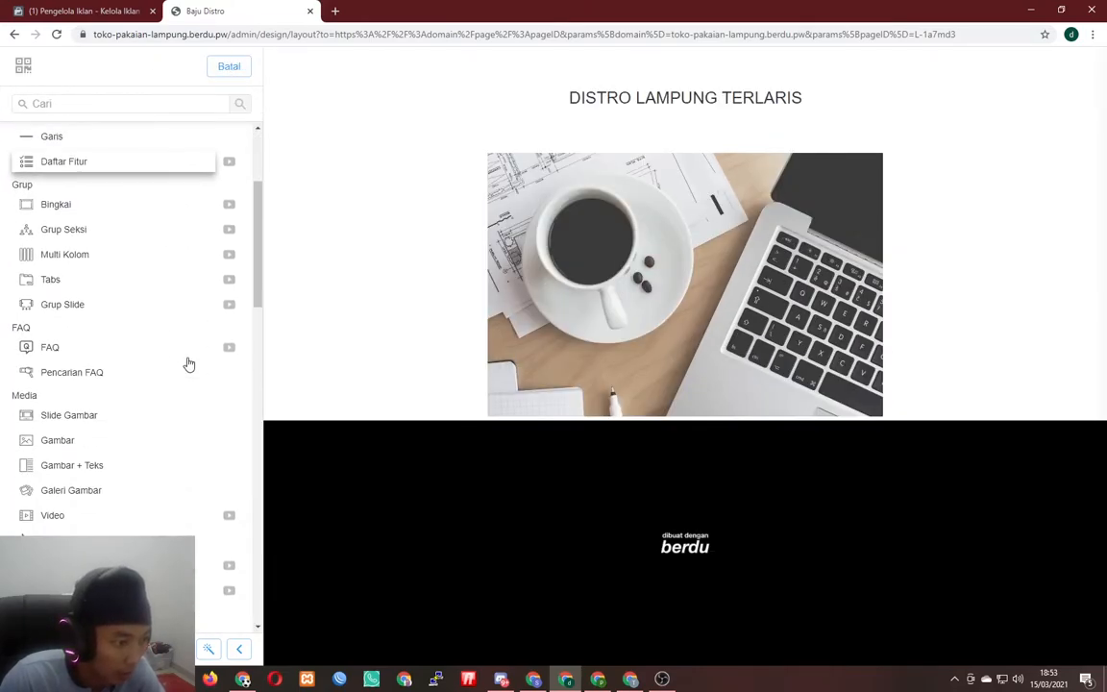
pyautogui.scroll(-3, 183, 361)
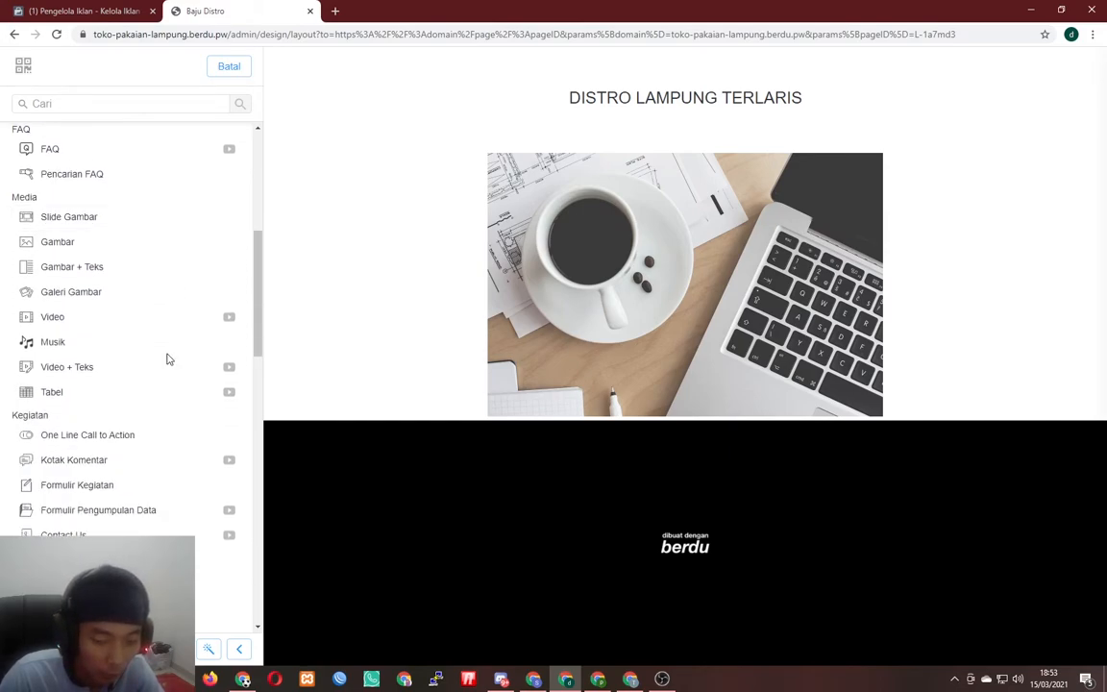
pyautogui.scroll(-7, 167, 361)
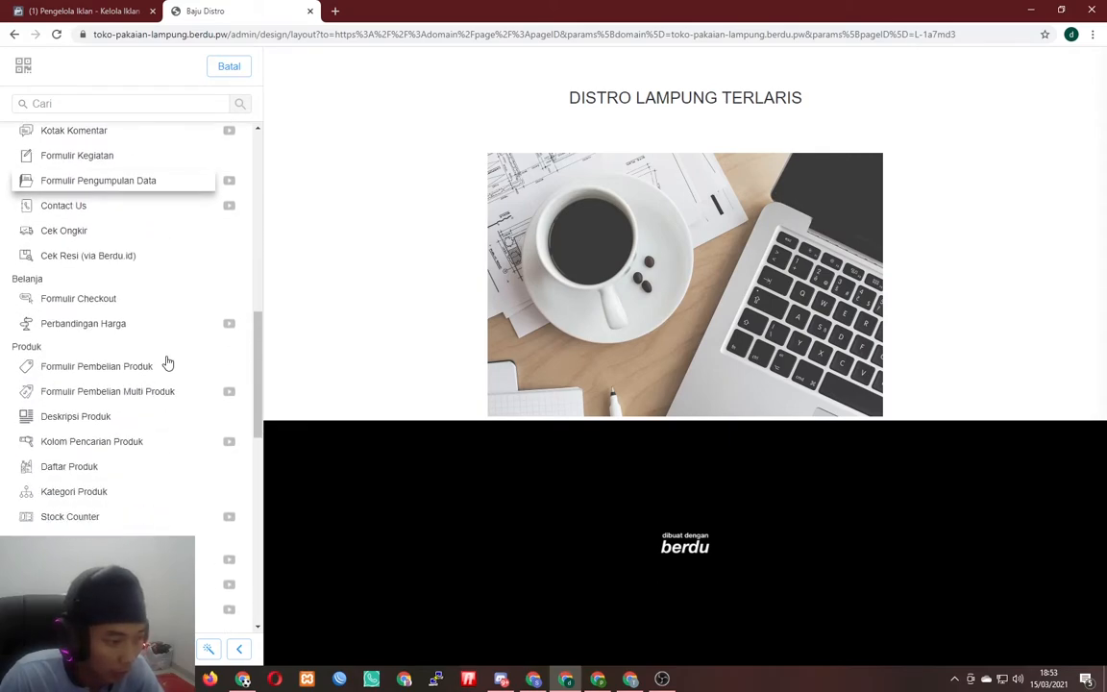
pyautogui.scroll(6, 167, 363)
pyautogui.scroll(7, 144, 317)
pyautogui.click(75, 104)
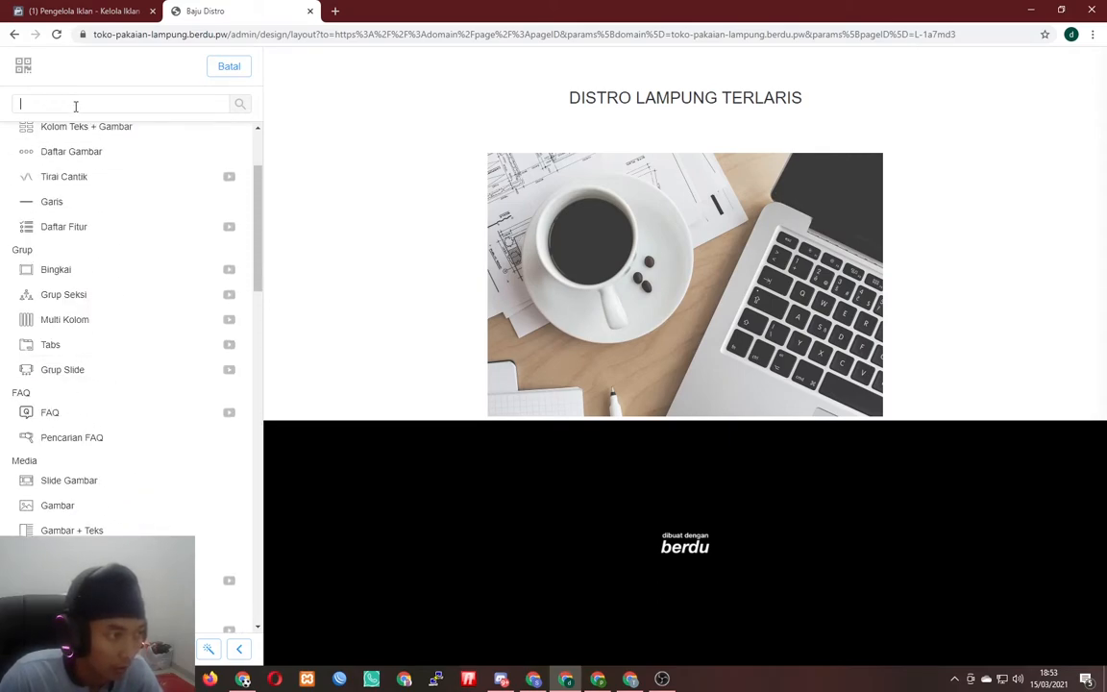
pyautogui.write('BUT')
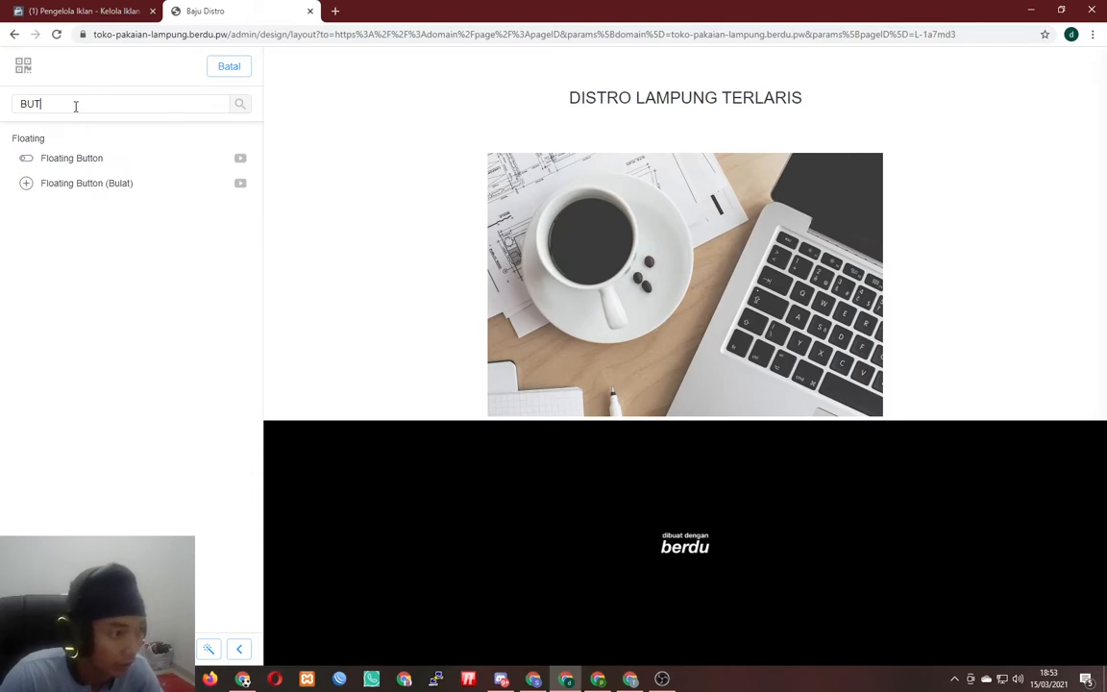
pyautogui.press('BackSpace')
pyautogui.press('BackSpace')
pyautogui.press('BackSpace')
pyautogui.write('TOM')
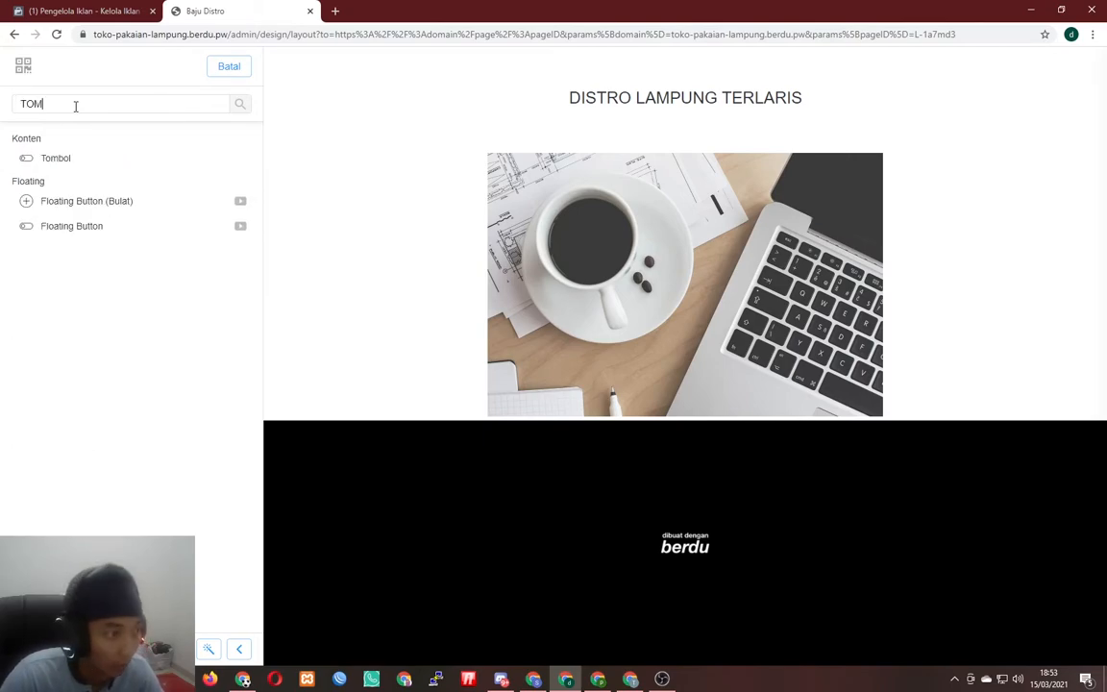
# - Add a button section, delete 'Please Click Me', and colour 'Don't Click Me' green #4CAF50
pyautogui.click(85, 155)
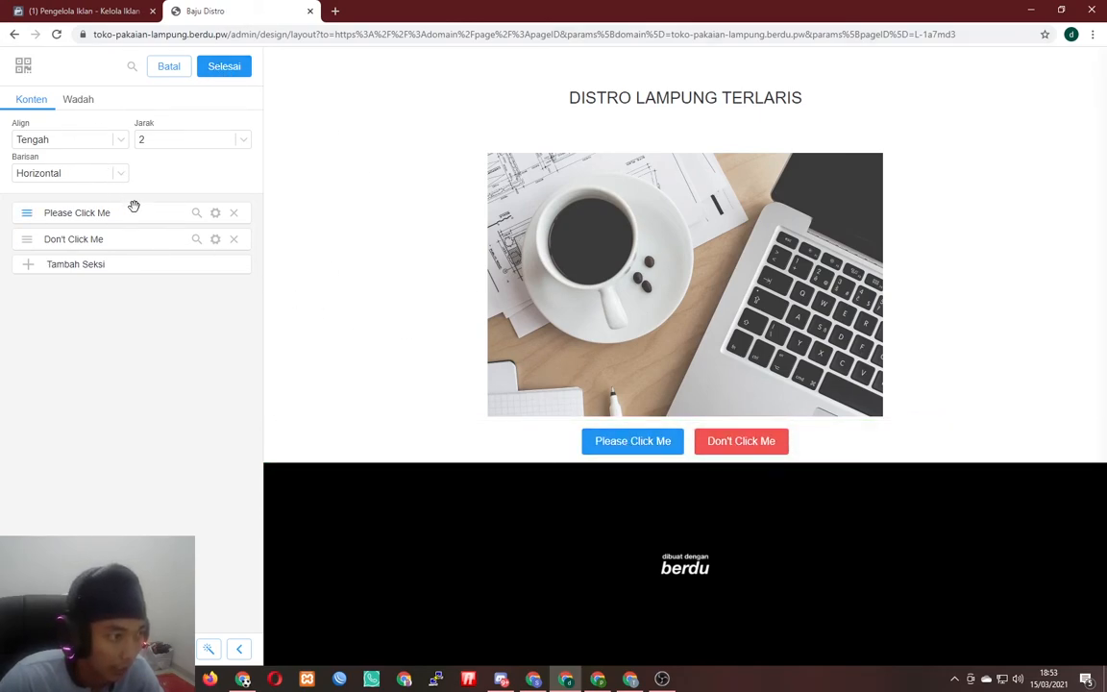
pyautogui.click(233, 213)
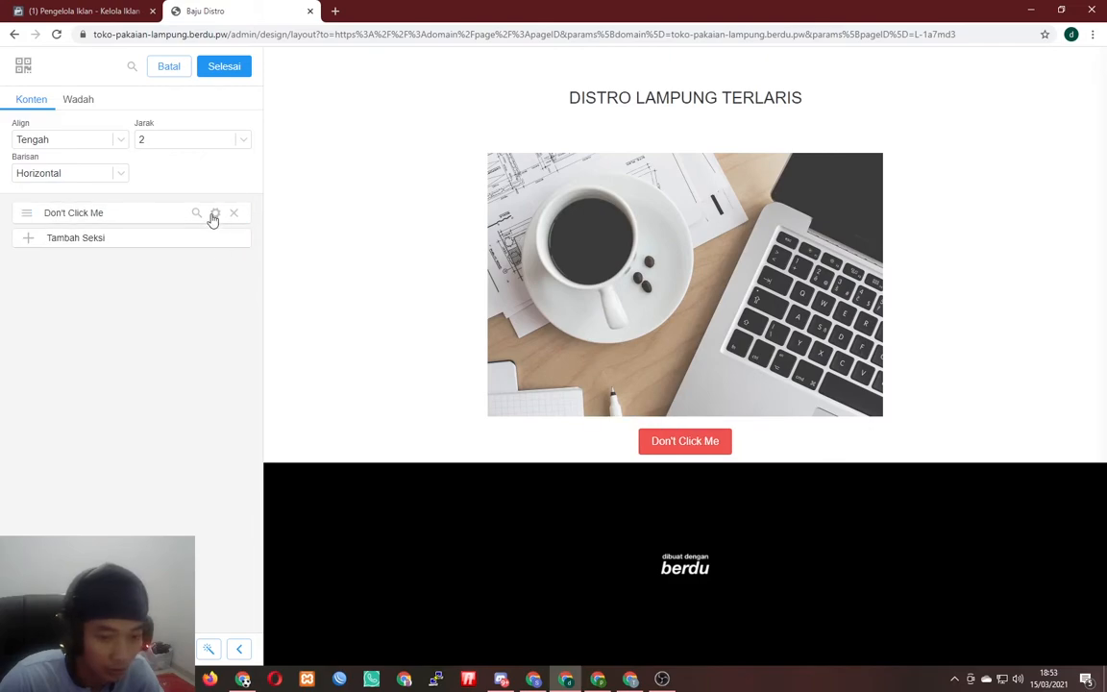
pyautogui.click(216, 213)
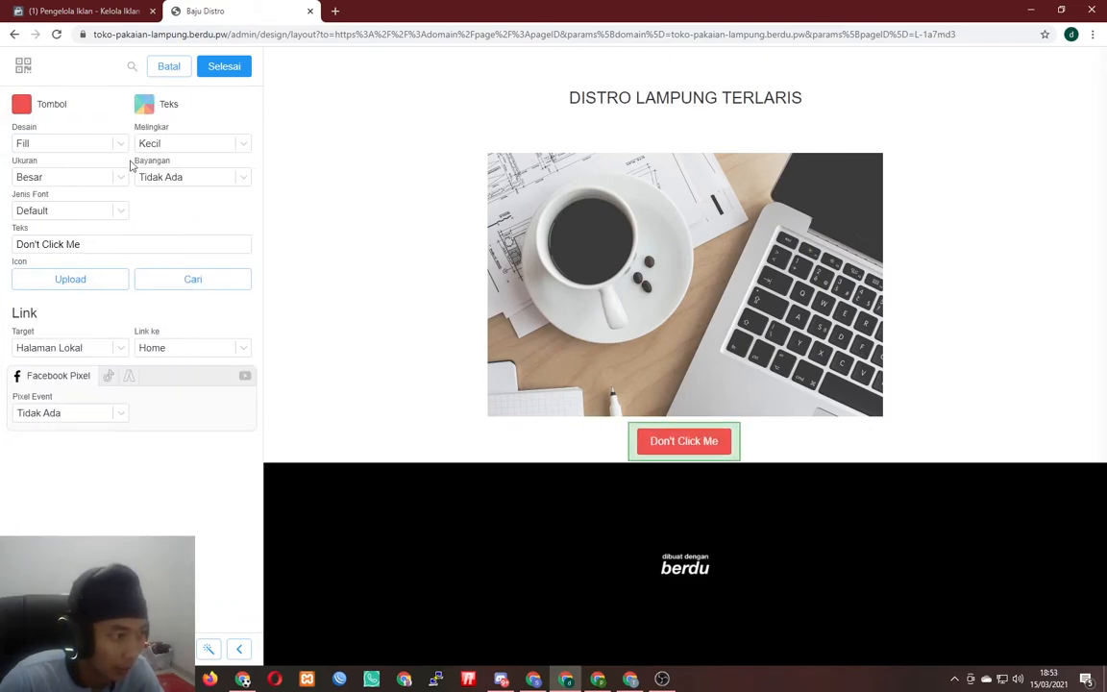
pyautogui.click(20, 102)
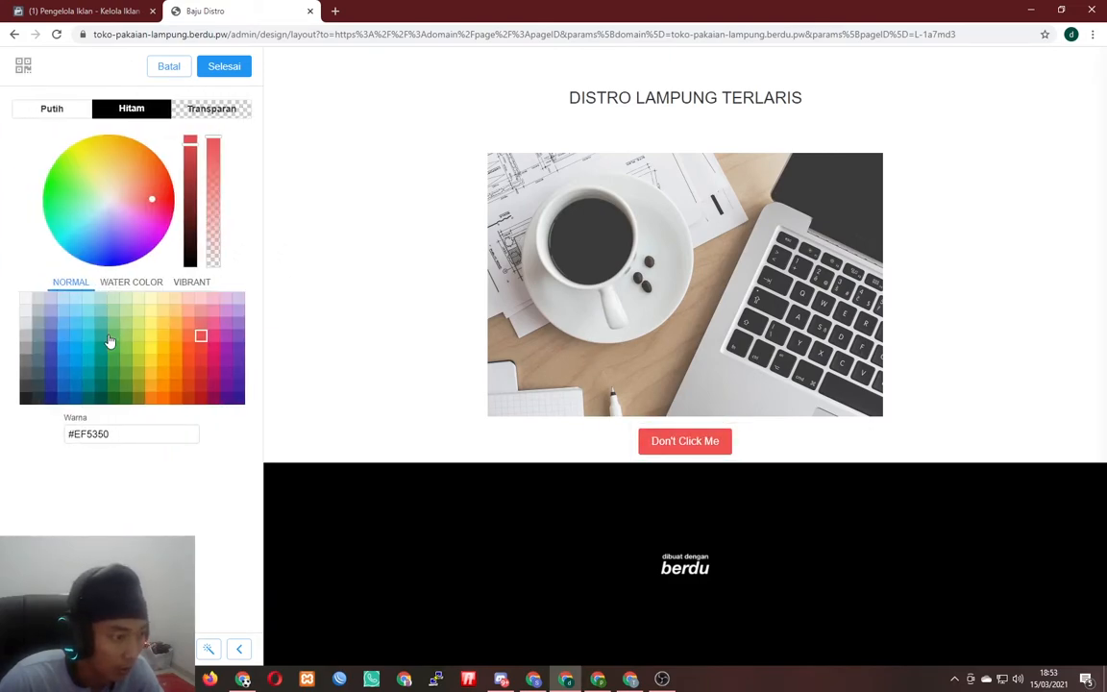
pyautogui.click(151, 355)
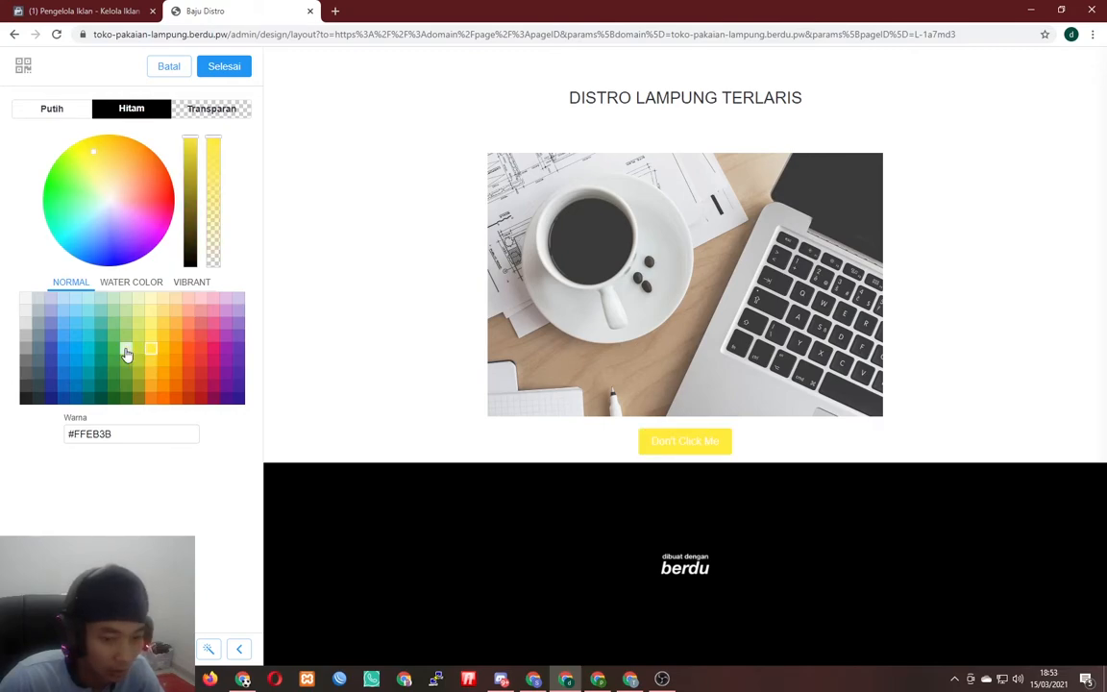
pyautogui.click(125, 349)
pyautogui.click(113, 348)
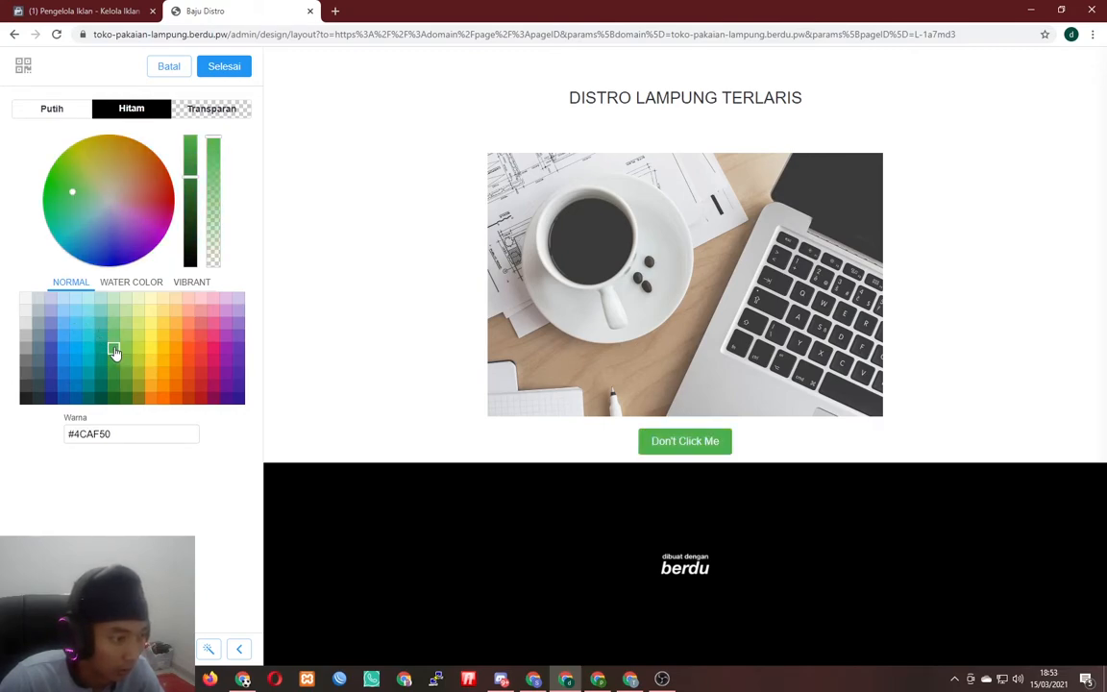
pyautogui.click(224, 66)
pyautogui.click(114, 210)
# - Relabel the button 'BELI SEKARANG VIA WA' and give it a WhatsApp icon
pyautogui.tripleClick(227, 241)
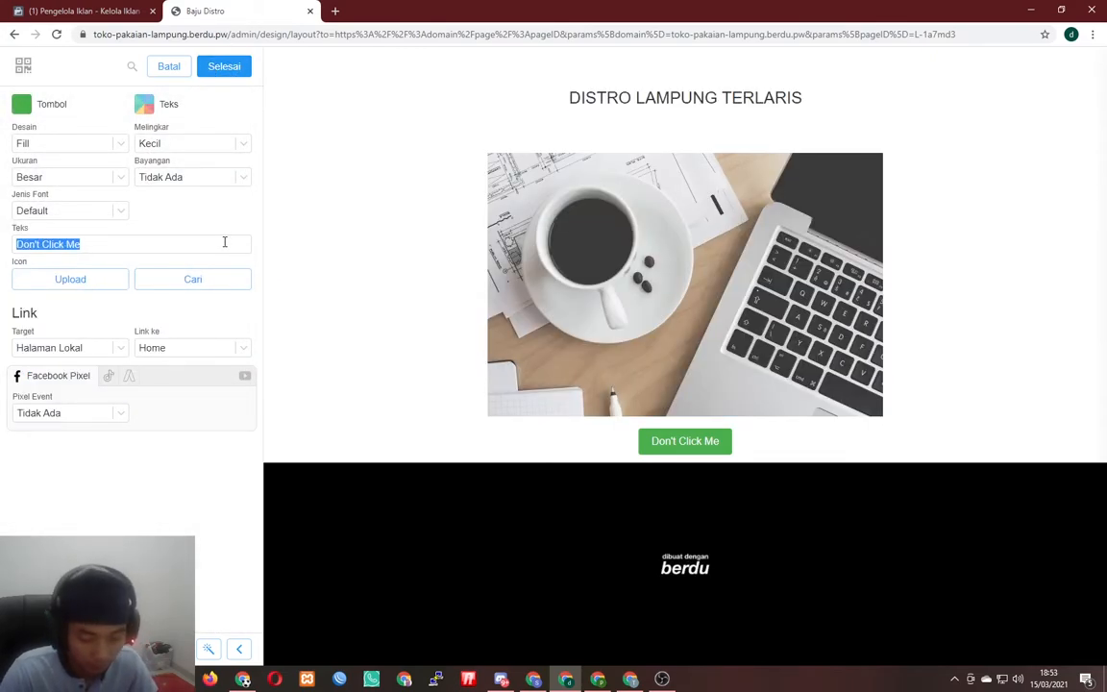
pyautogui.write('chat')
pyautogui.press('BackSpace')
pyautogui.press('BackSpace')
pyautogui.press('BackSpace')
pyautogui.press('BackSpace')
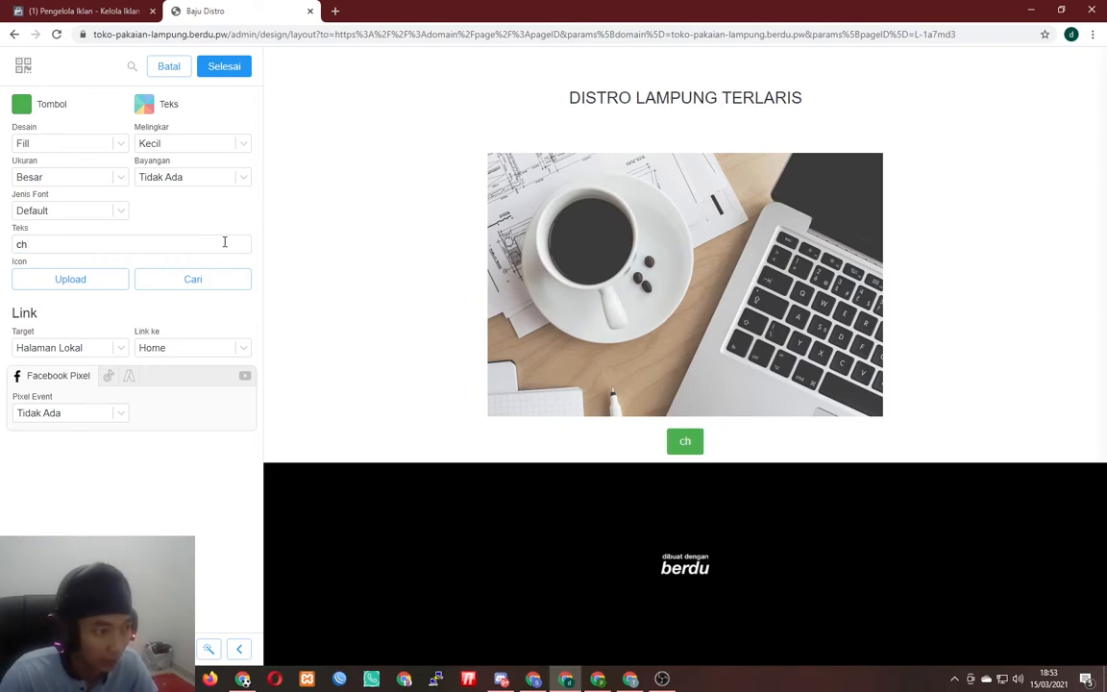
pyautogui.write('CHAT')
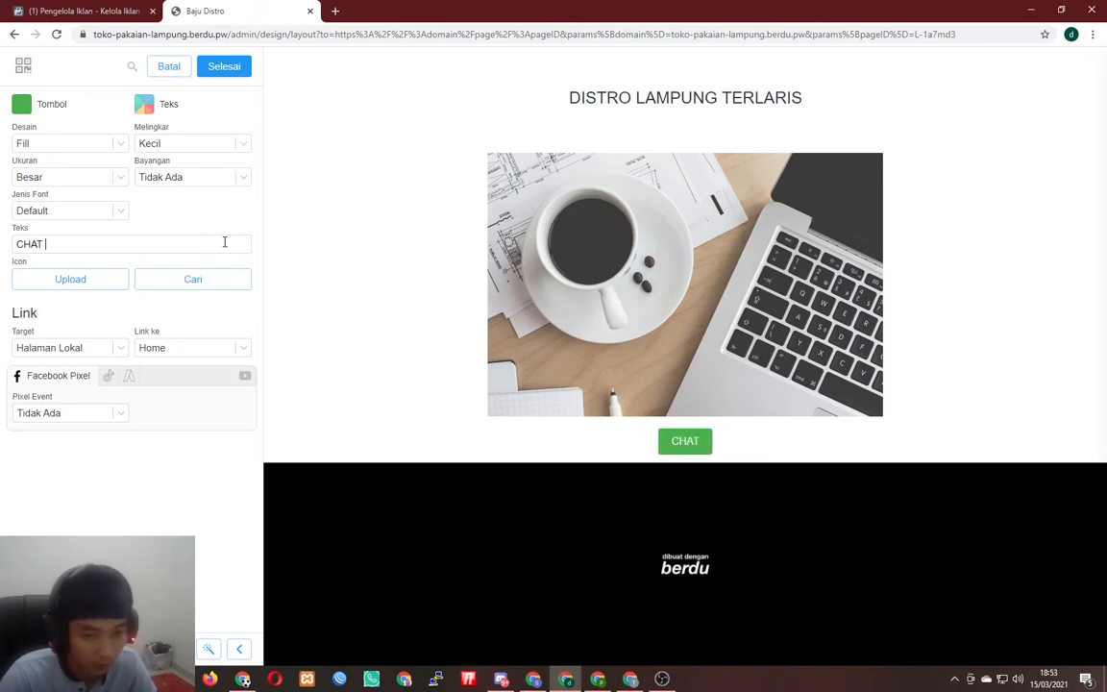
pyautogui.press('BackSpace')
pyautogui.press('BackSpace')
pyautogui.press('BackSpace')
pyautogui.press('BackSpace')
pyautogui.press('BackSpace')
pyautogui.write('BELI SEKARANG')
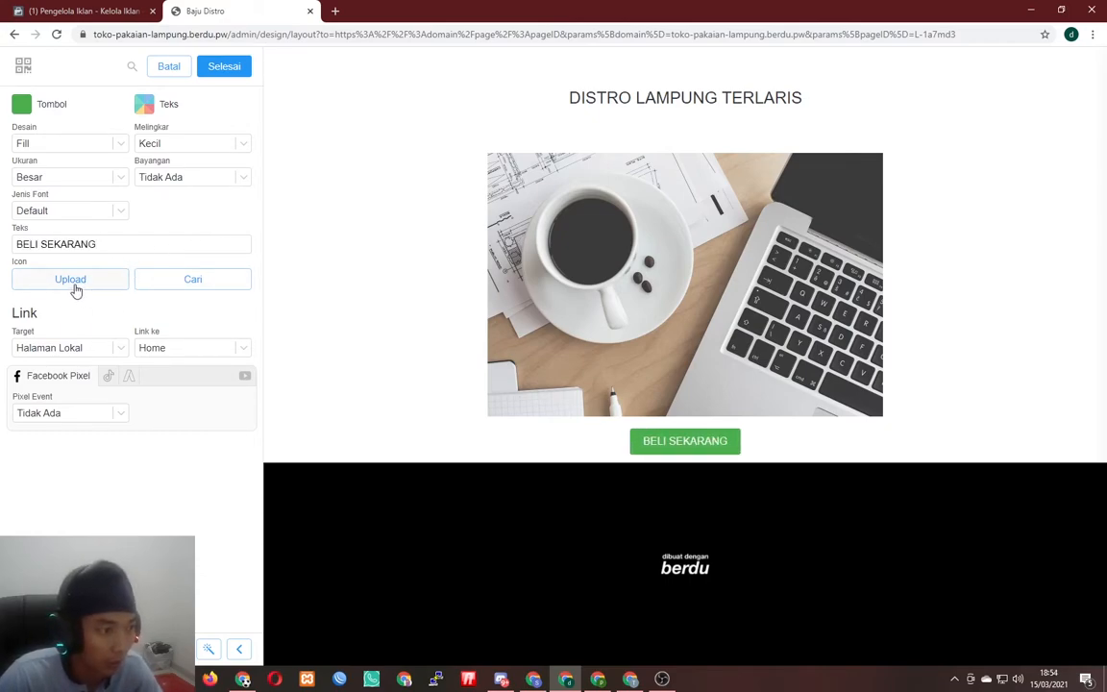
pyautogui.click(159, 281)
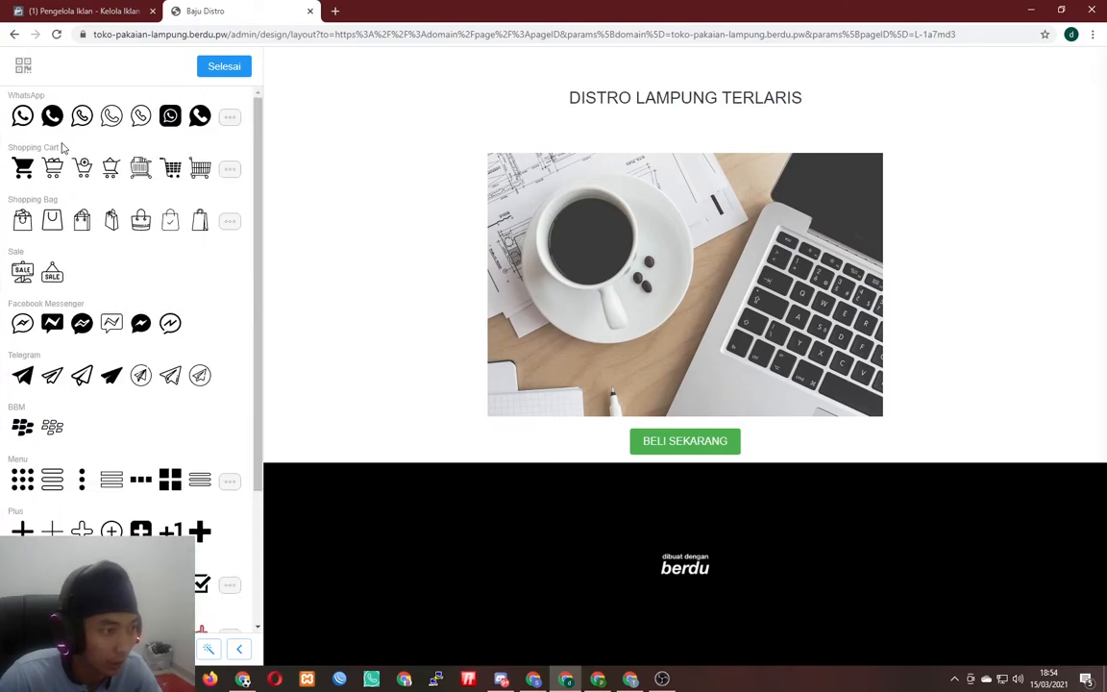
pyautogui.click(52, 115)
pyautogui.click(215, 73)
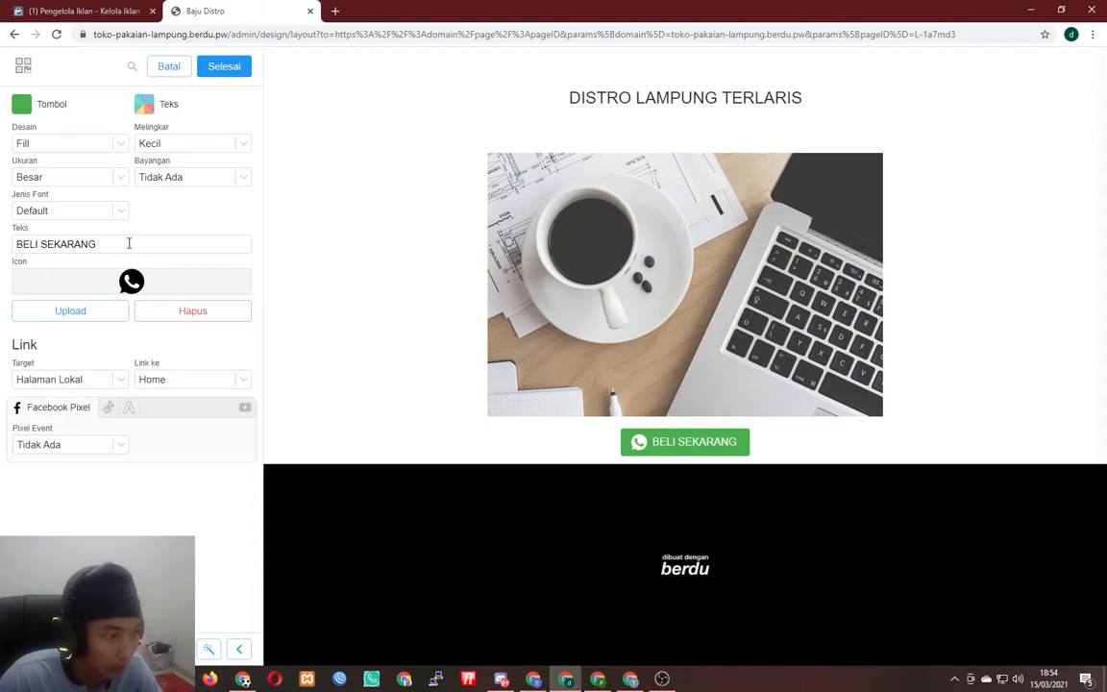
pyautogui.write('VIA WA')
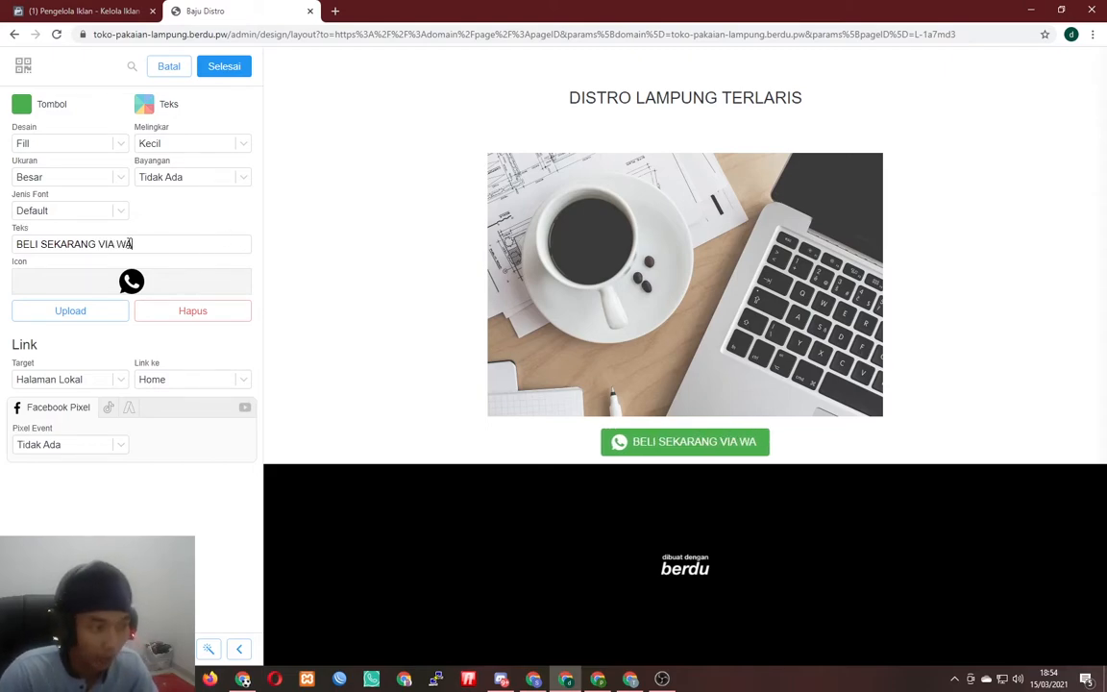
# - Set Melingkar to Sedang, leave the pixel event as none, and save the layout
pyautogui.click(173, 142)
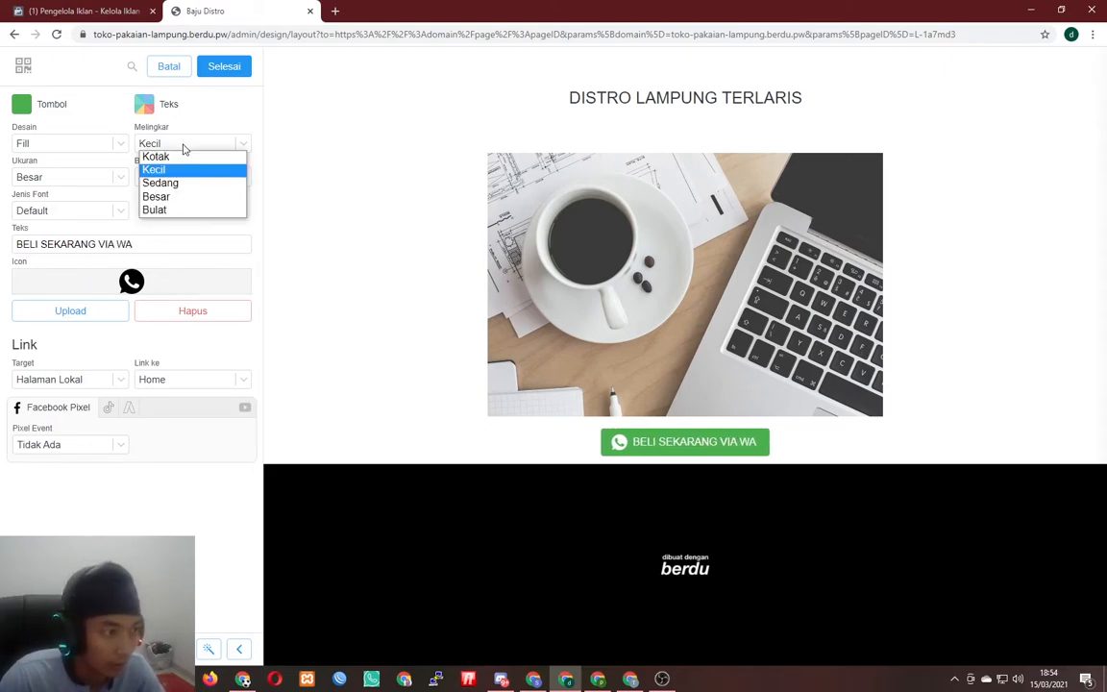
pyautogui.click(185, 183)
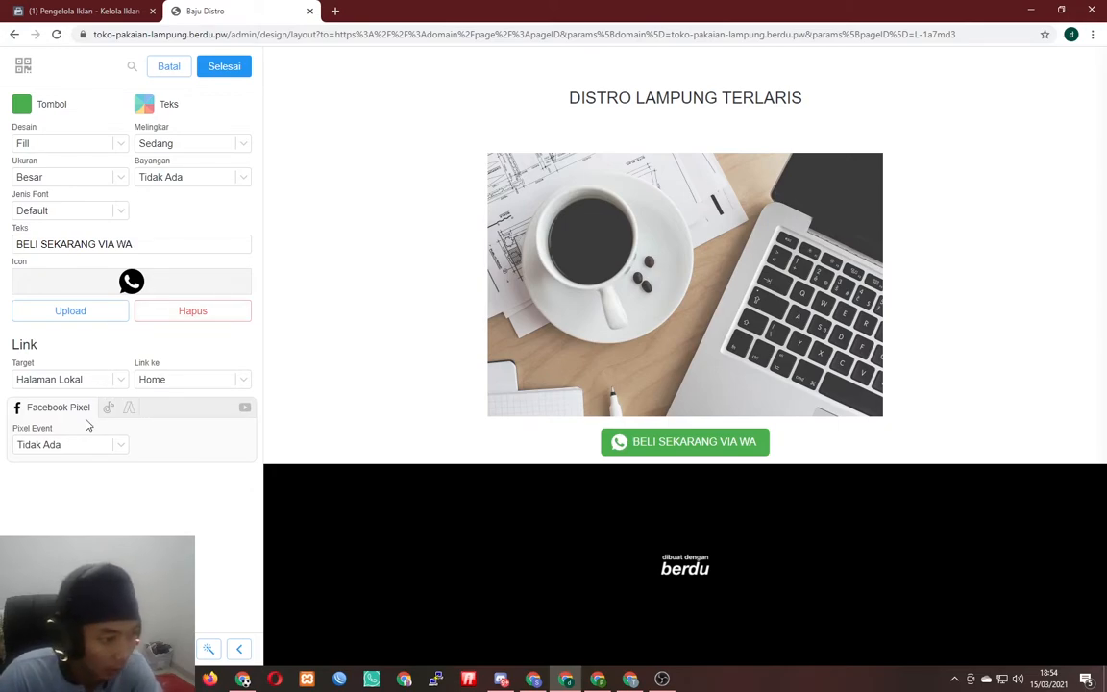
pyautogui.click(70, 446)
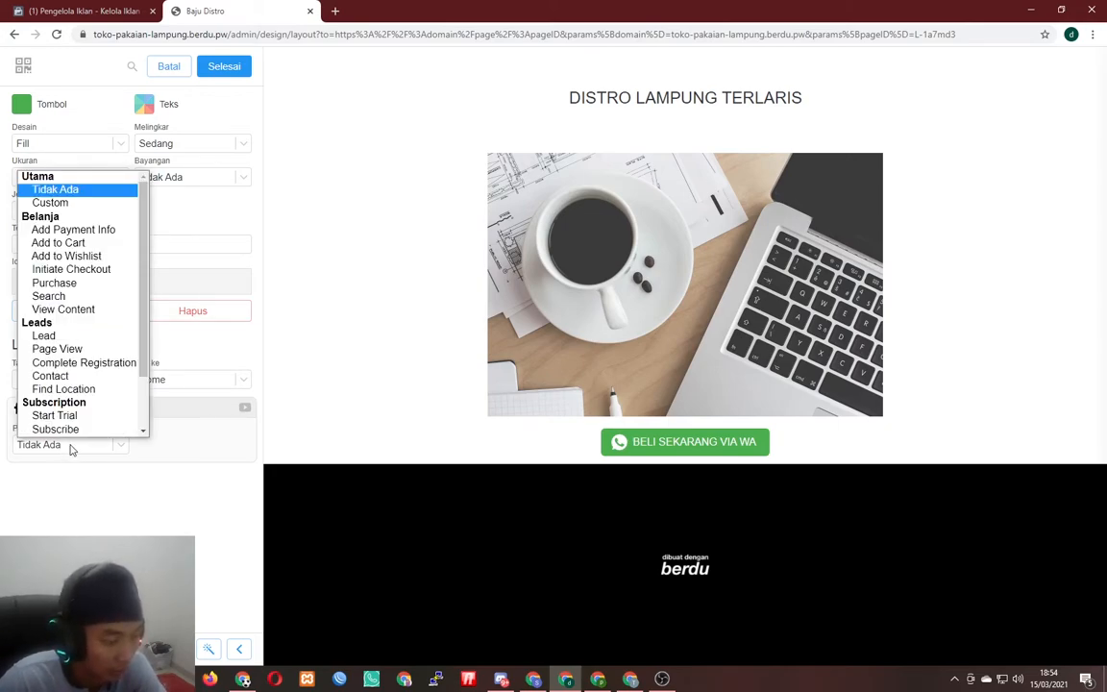
pyautogui.click(70, 447)
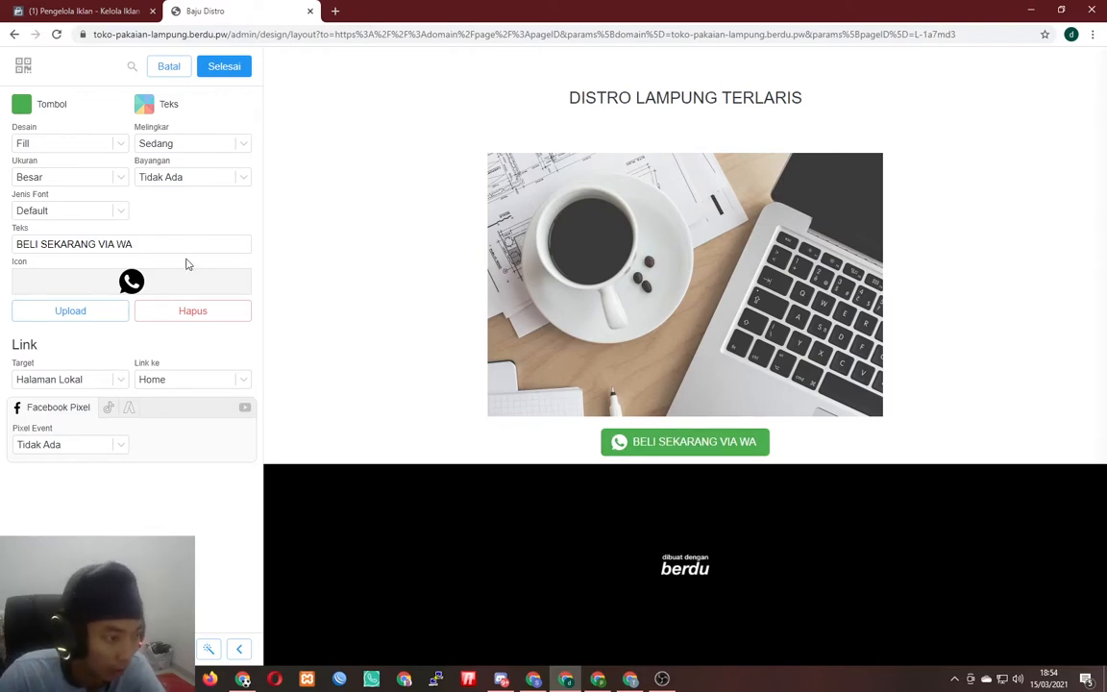
pyautogui.click(228, 71)
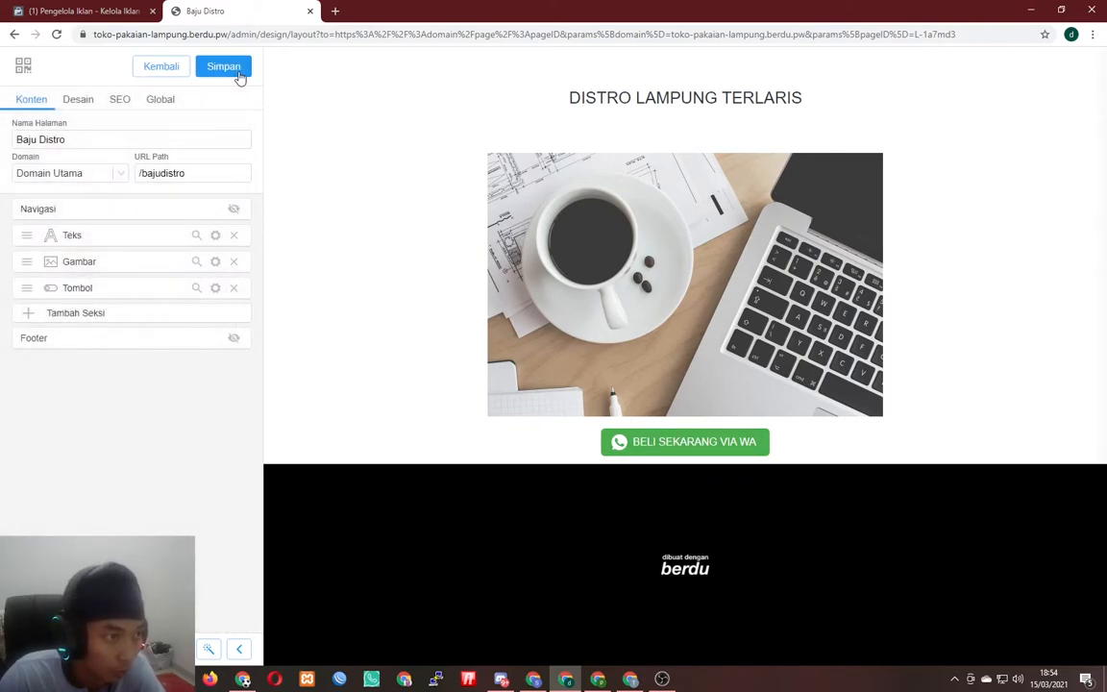
pyautogui.click(226, 71)
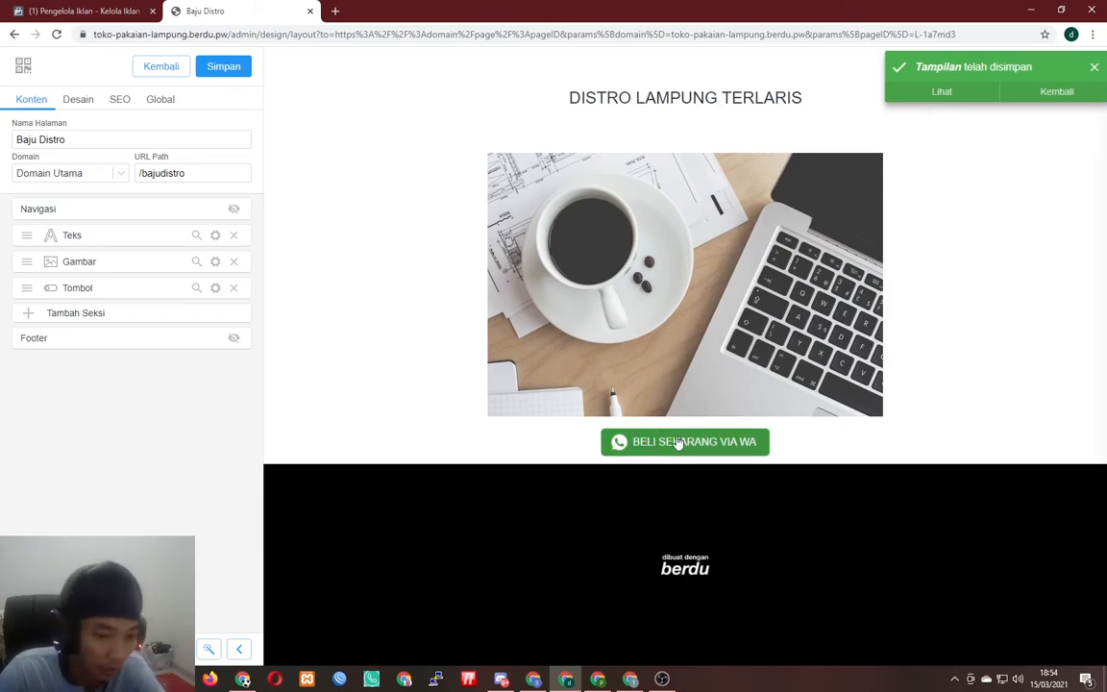
# - Leave the Baju Distro layout editor and open the Berdu store's apps list
pyautogui.click(159, 66)
pyautogui.click(160, 67)
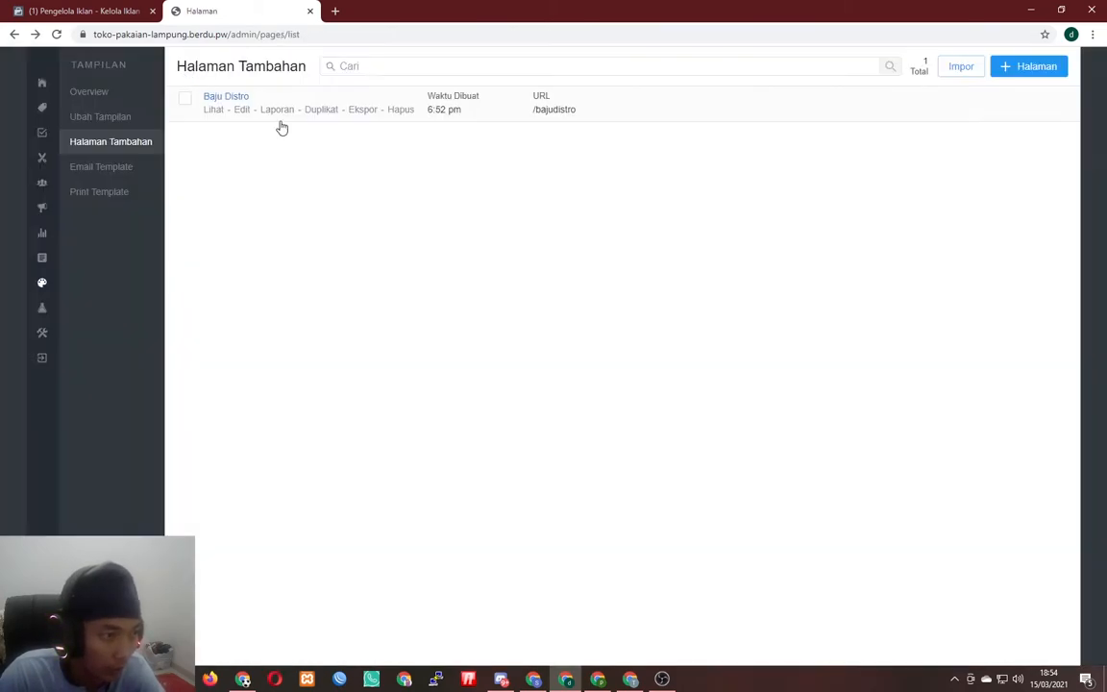
pyautogui.click(41, 84)
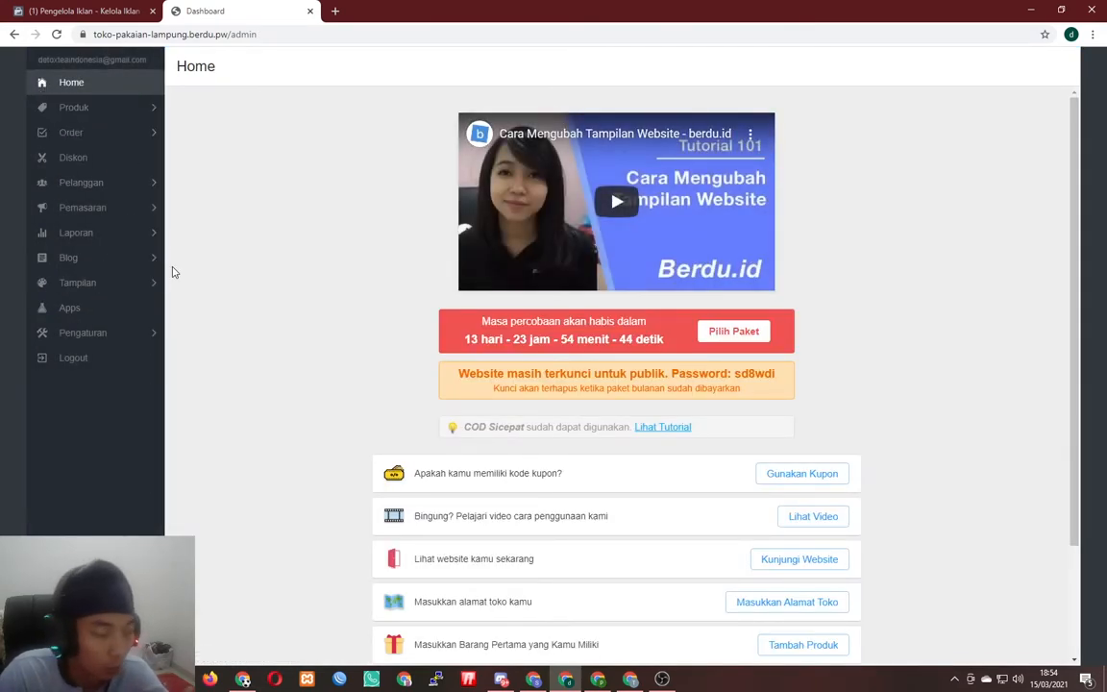
pyautogui.click(88, 312)
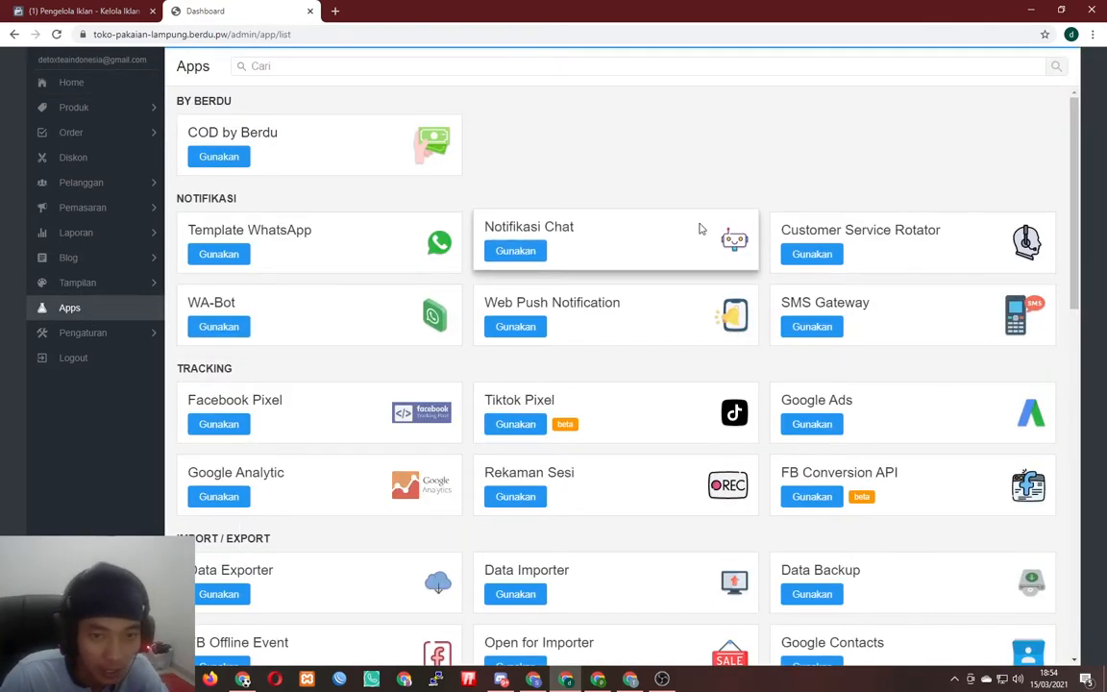
# - Save a Facebook Pixel named 'Toko Distro' with its pixel ID, then switch to Ads Manager
pyautogui.click(239, 428)
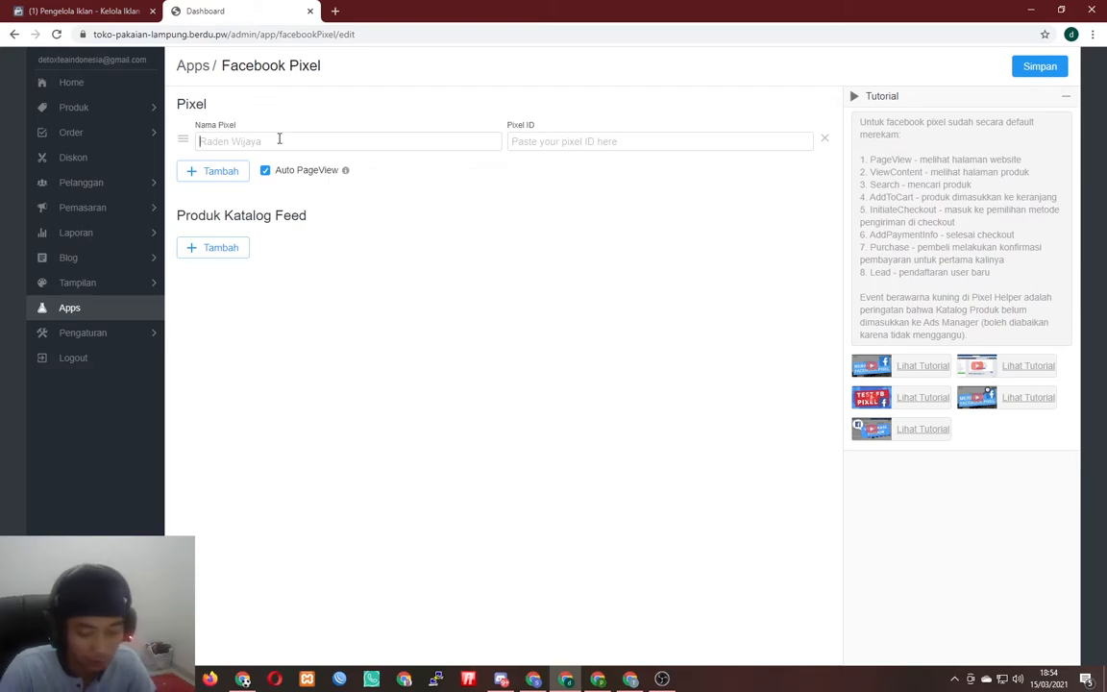
pyautogui.write('Toko Distro')
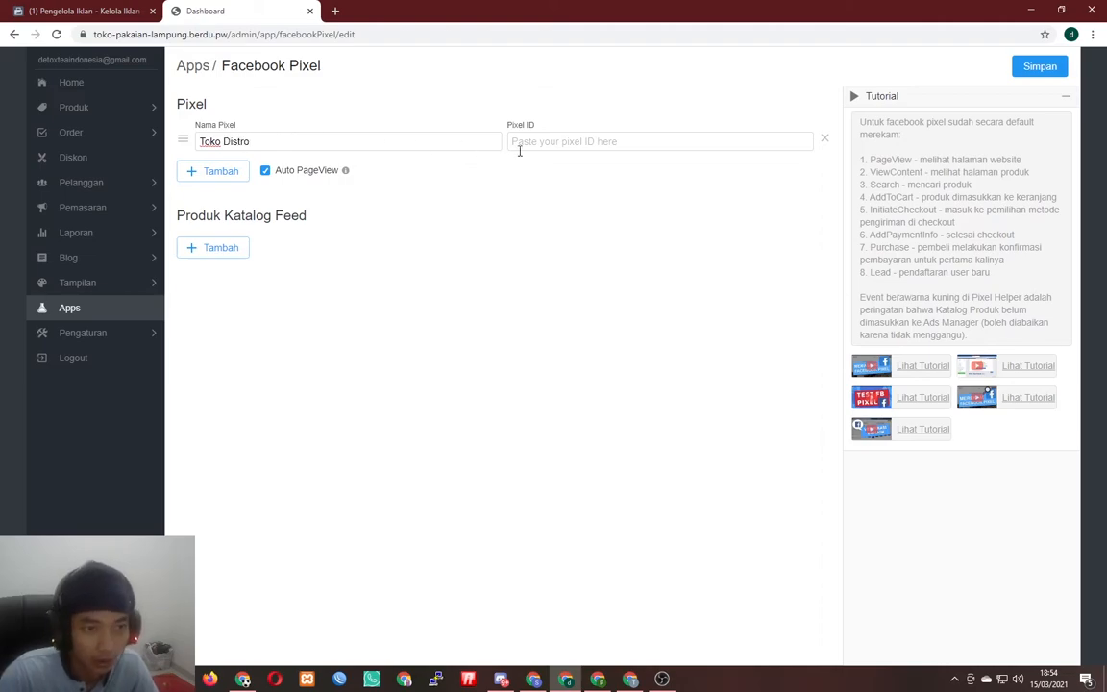
pyautogui.click(541, 141)
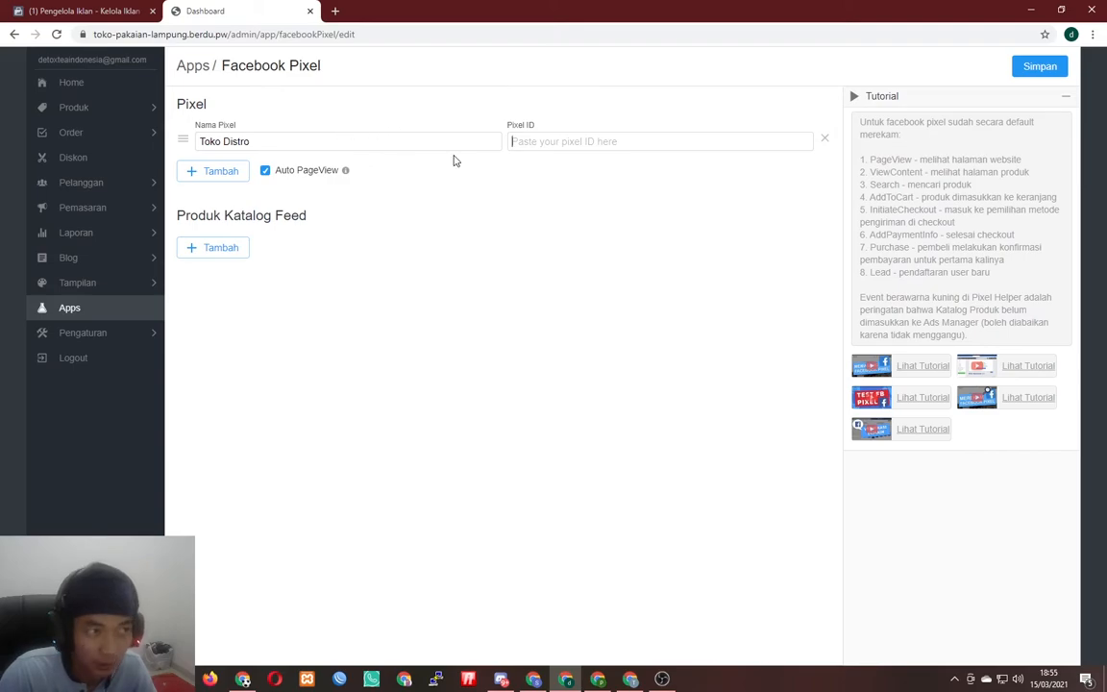
pyautogui.click(1030, 66)
pyautogui.click(623, 136)
pyautogui.write('12414141412')
pyautogui.click(1038, 67)
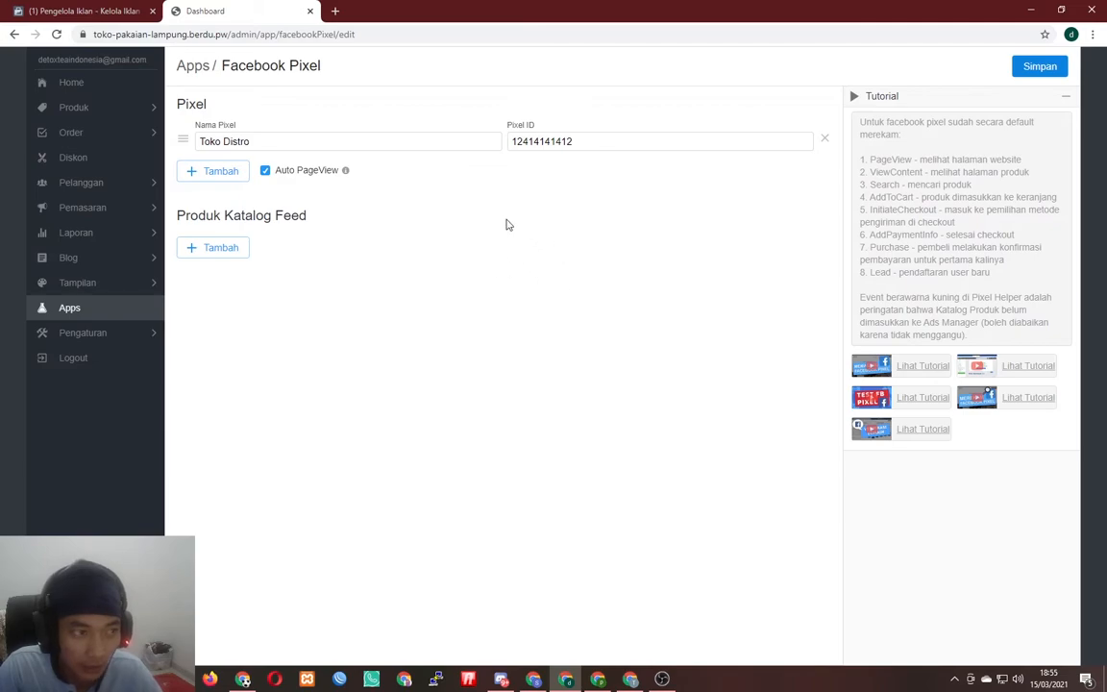
pyautogui.click(111, 10)
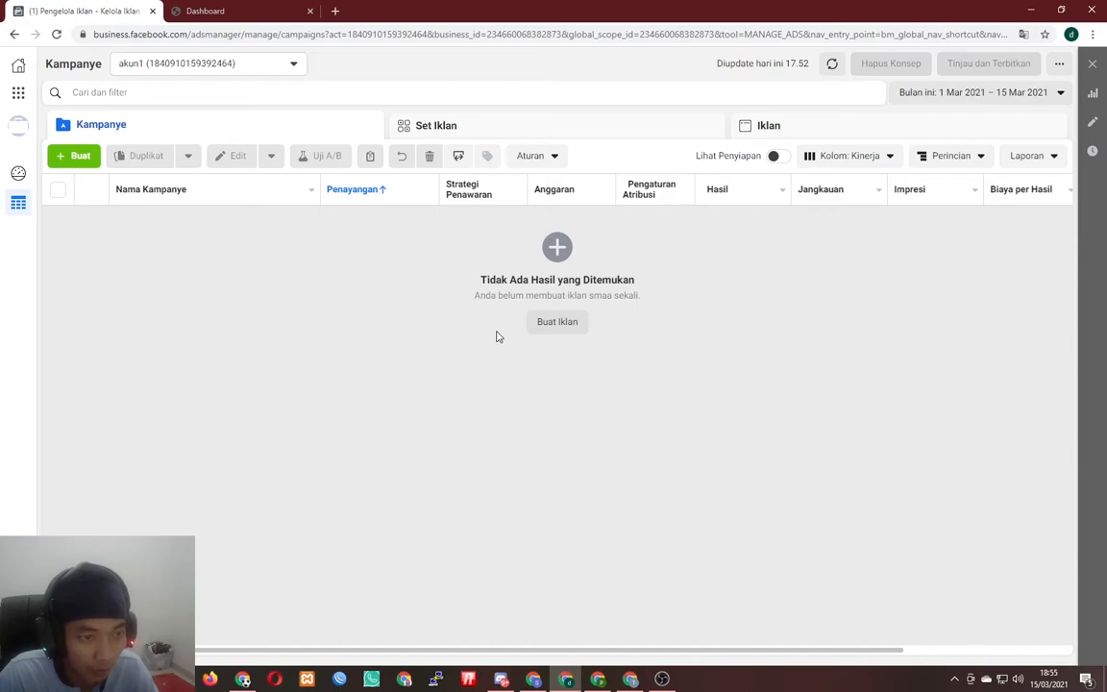
# - Start a new campaign with the green Buat button on the Kampanye tab
pyautogui.click(73, 157)
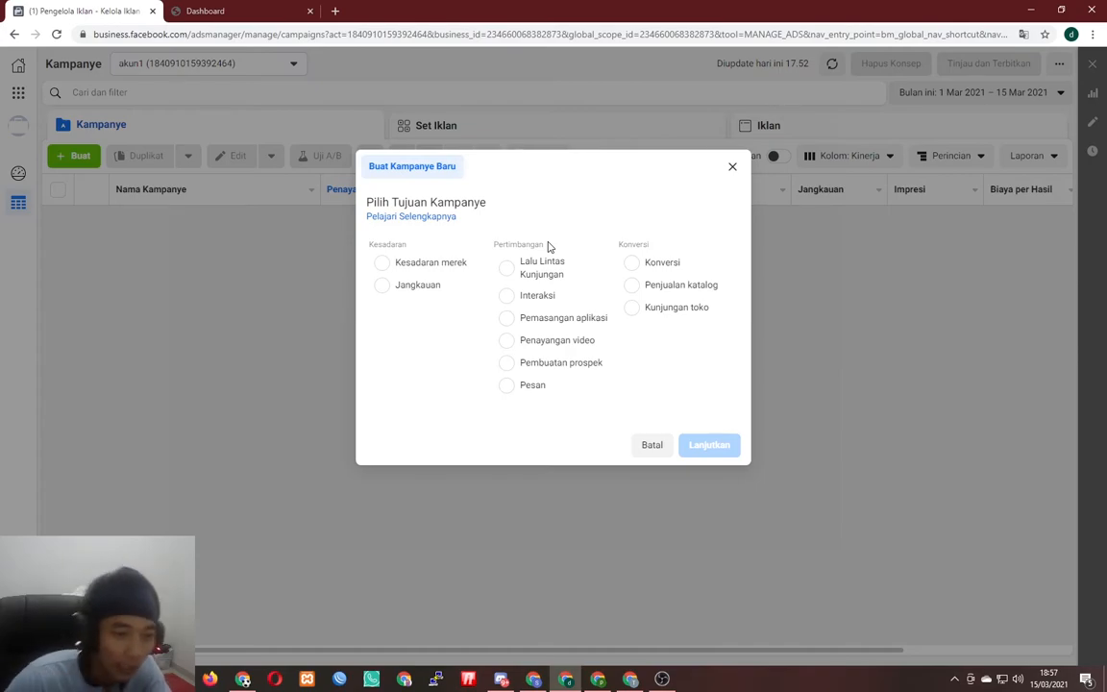
# - Choose the Interaksi objective and name the campaign 'Interaksi baju distro'
pyautogui.click(531, 297)
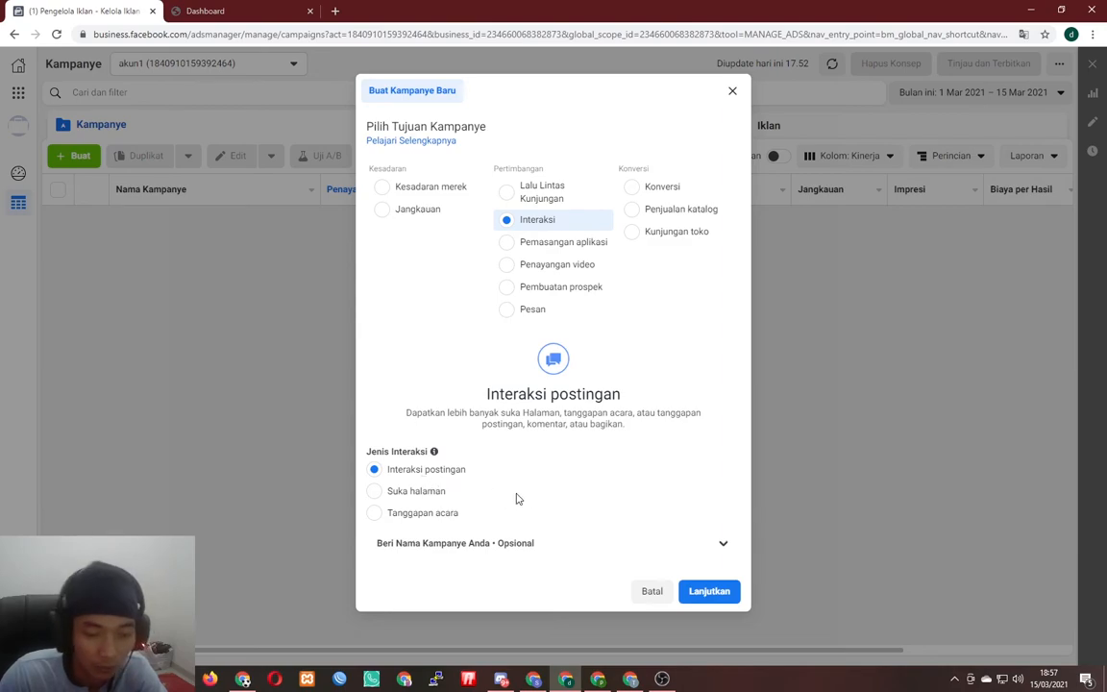
pyautogui.click(493, 544)
pyautogui.scroll(-2, 538, 528)
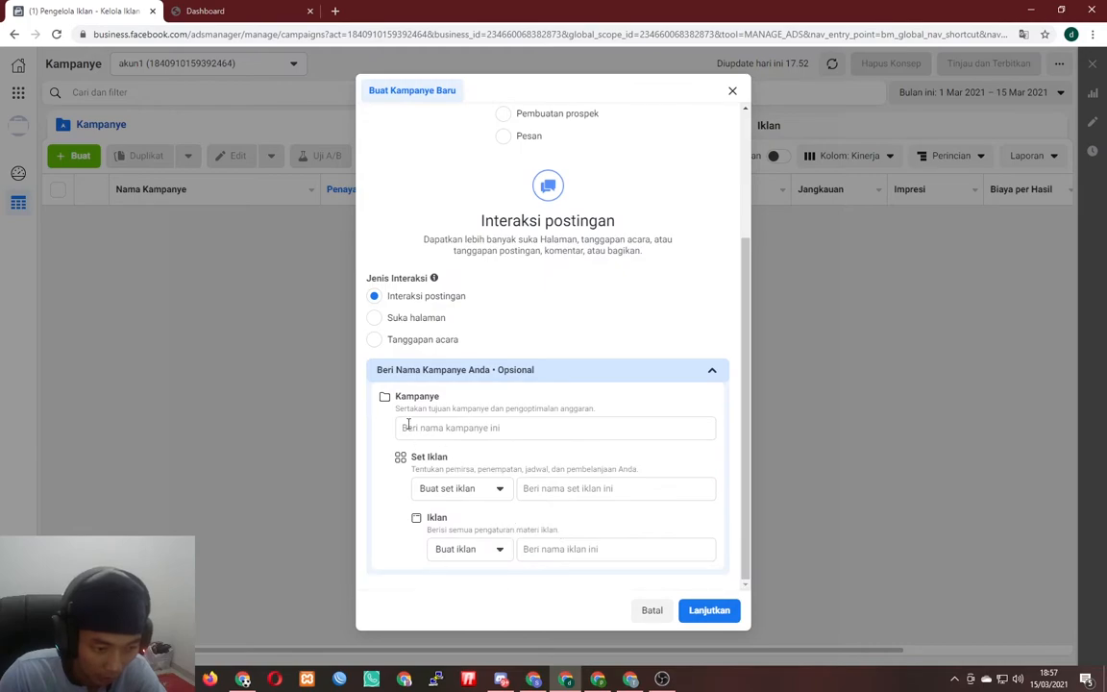
pyautogui.click(452, 428)
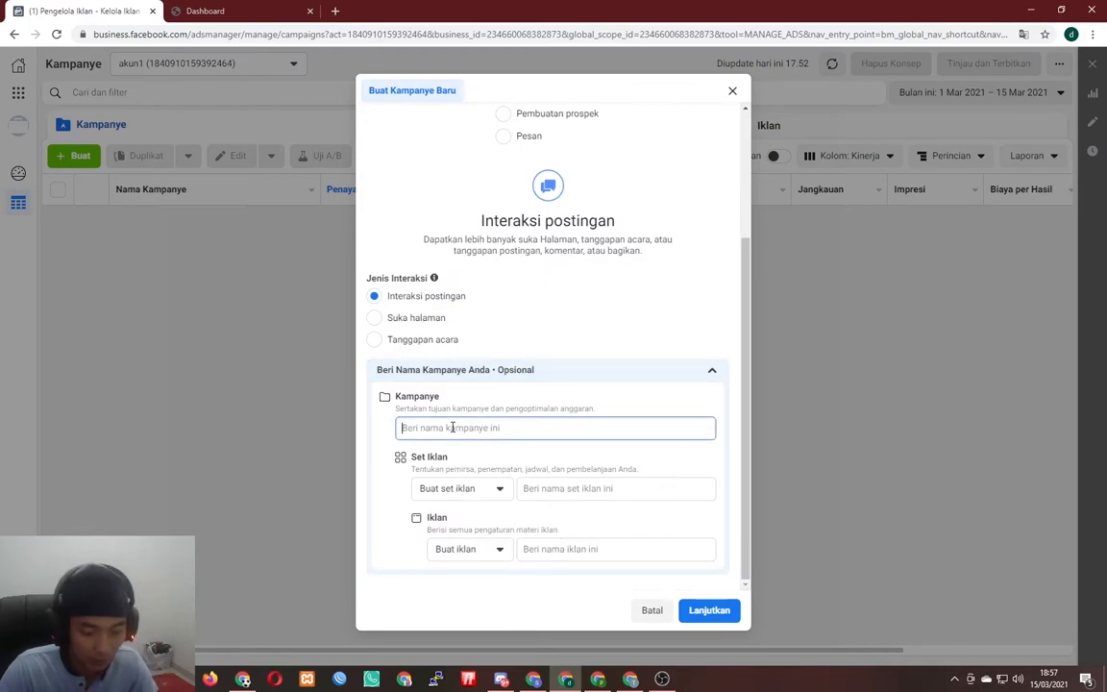
pyautogui.write('Intera')
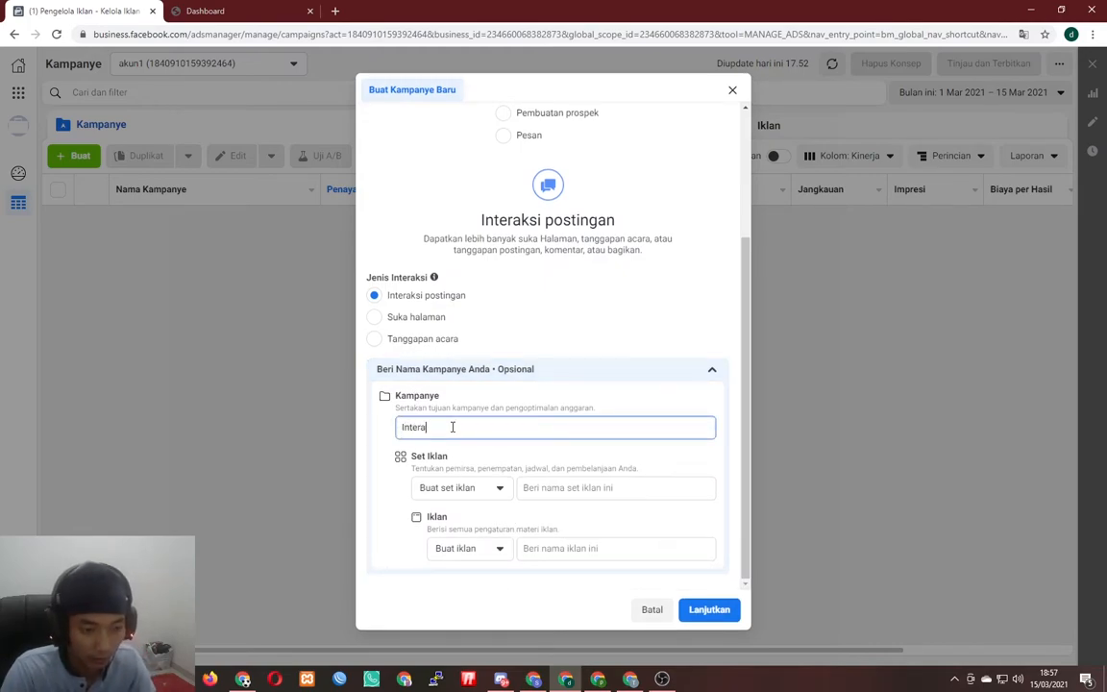
pyautogui.write('ksi ')
pyautogui.write('baru')
pyautogui.write(' distro')
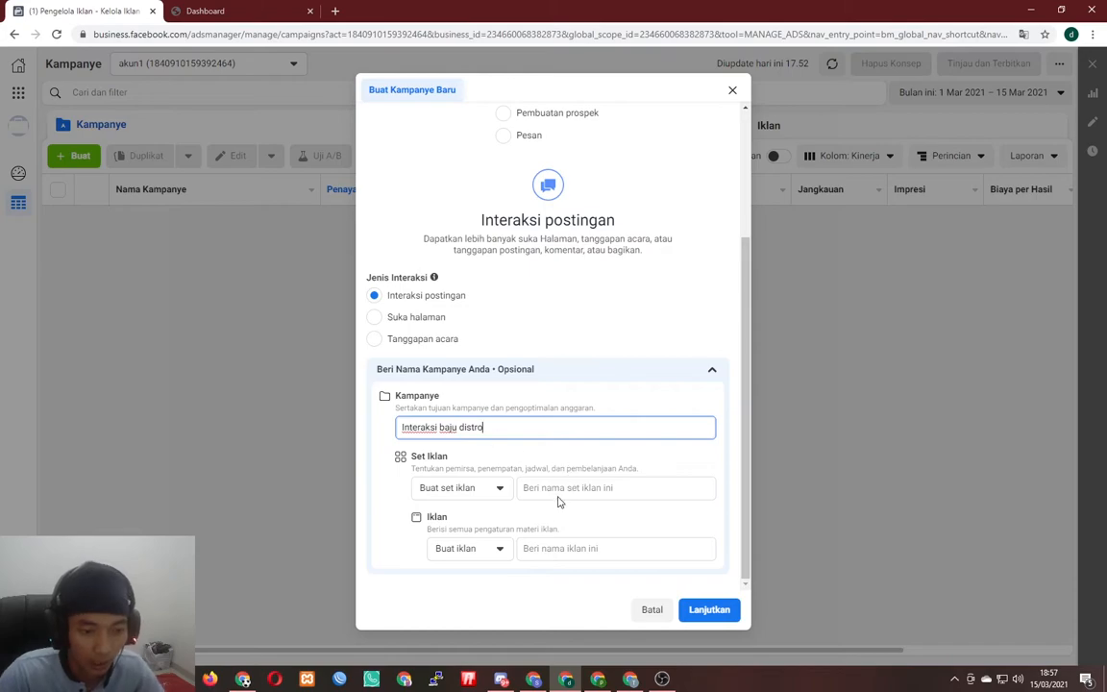
# - Name the ad set 'adset1' and the ad 'gambar1', then continue
pyautogui.click(544, 487)
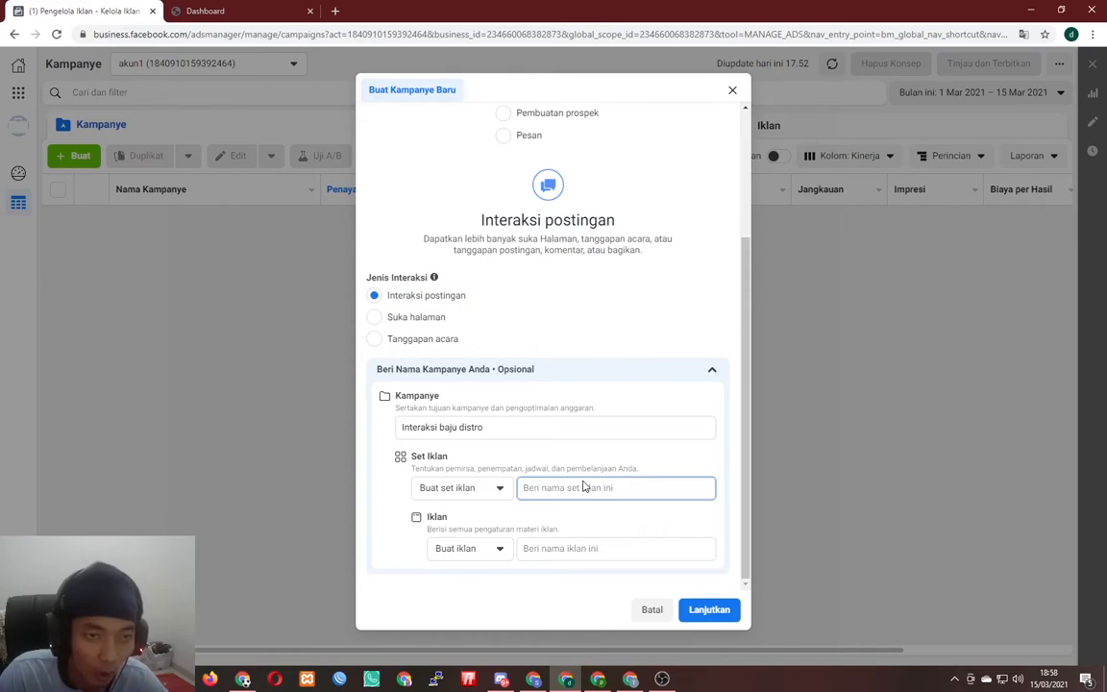
pyautogui.write('pakai')
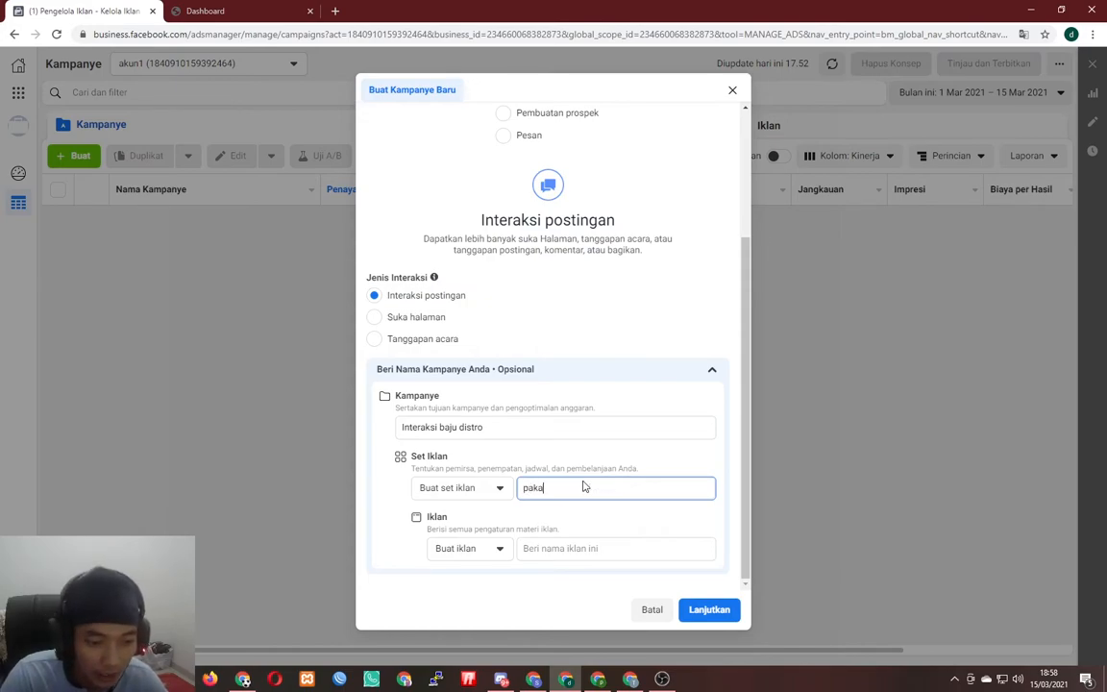
pyautogui.press('BackSpace')
pyautogui.press('BackSpace')
pyautogui.press('BackSpace')
pyautogui.press('BackSpace')
pyautogui.press('BackSpace')
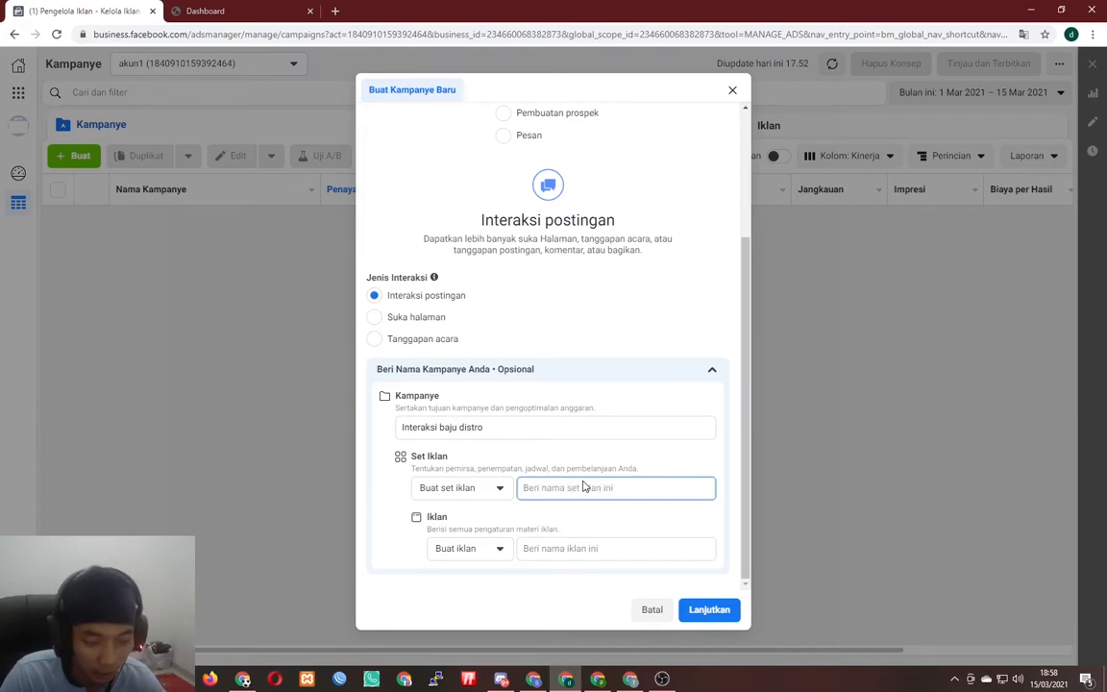
pyautogui.write('ads')
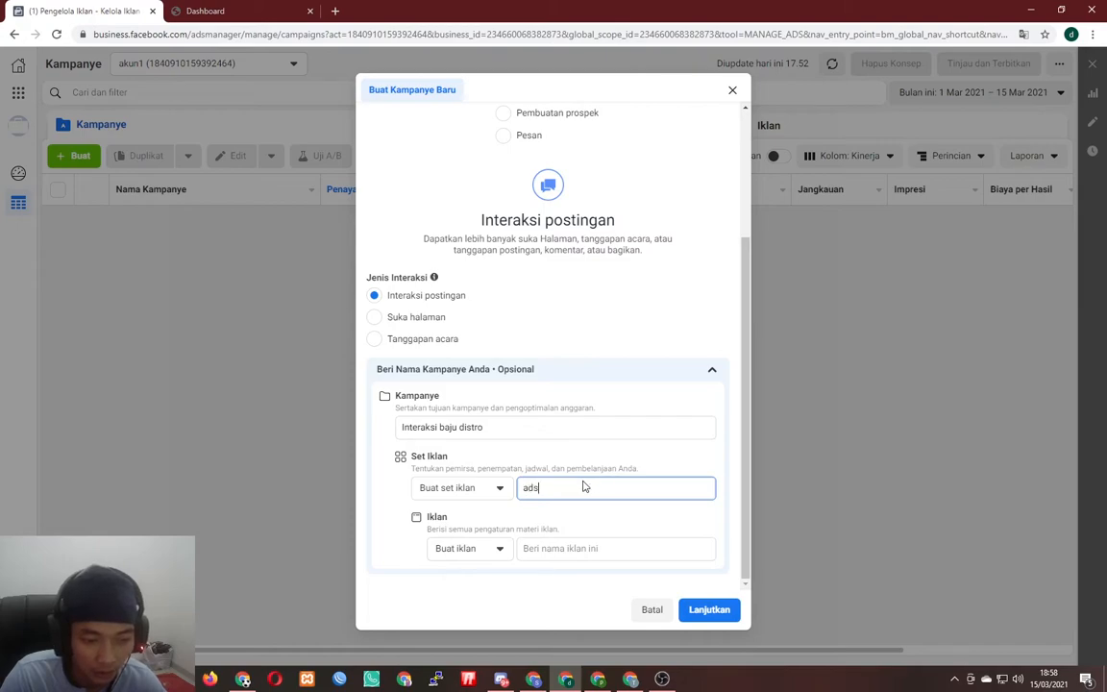
pyautogui.write('et1')
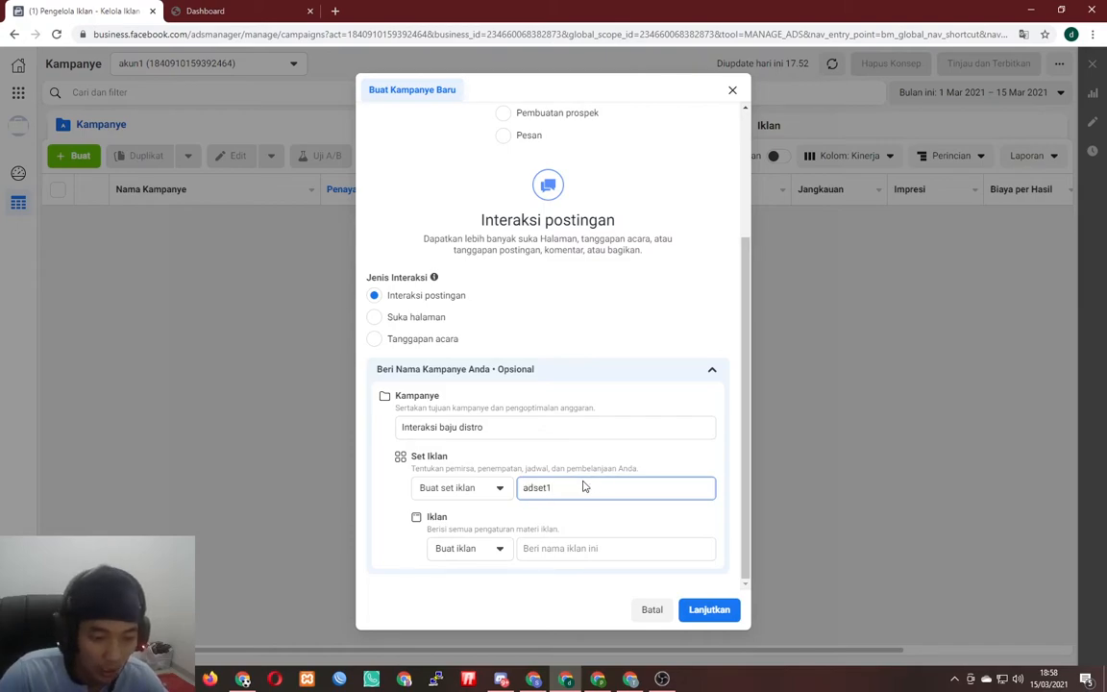
pyautogui.click(550, 547)
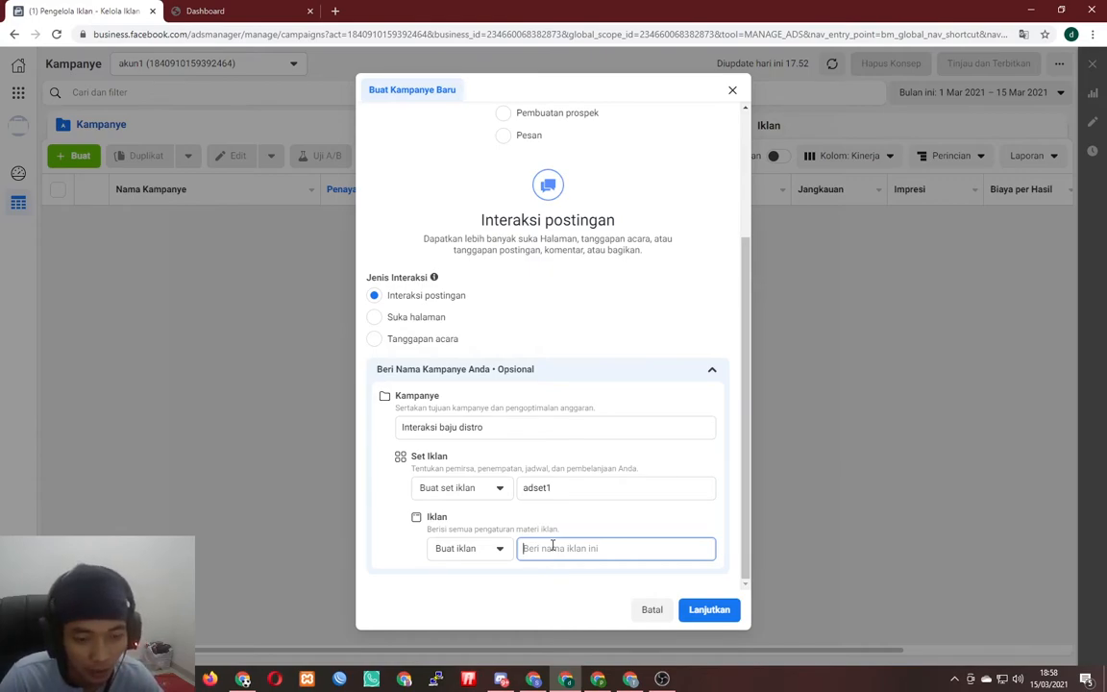
pyautogui.write('gambar1')
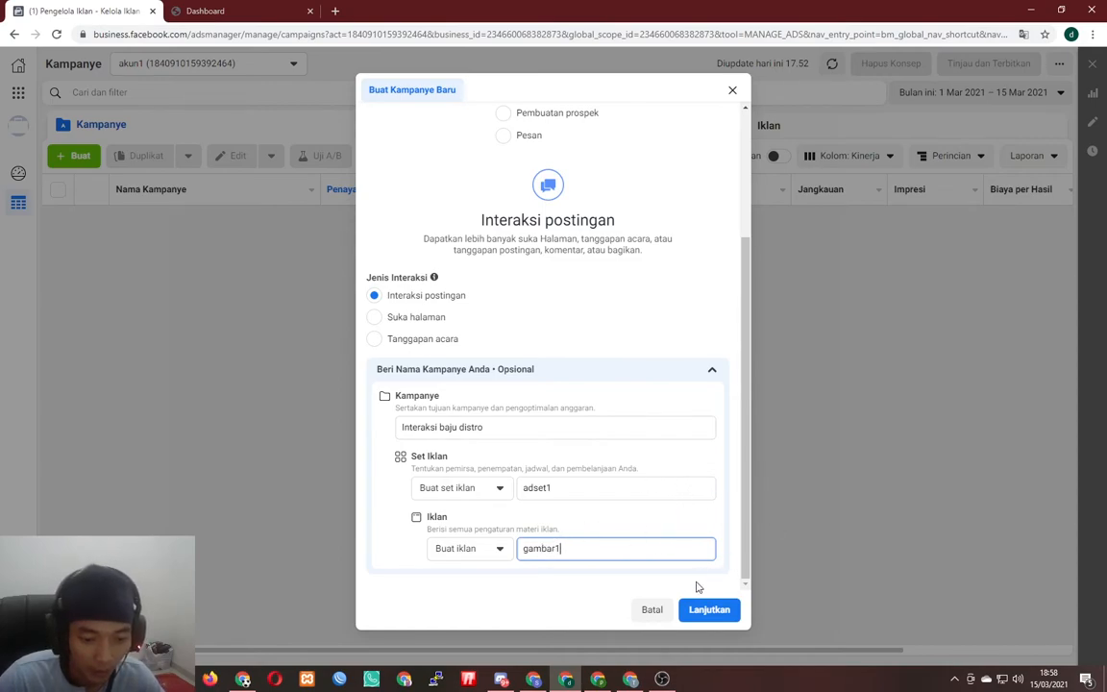
pyautogui.click(716, 611)
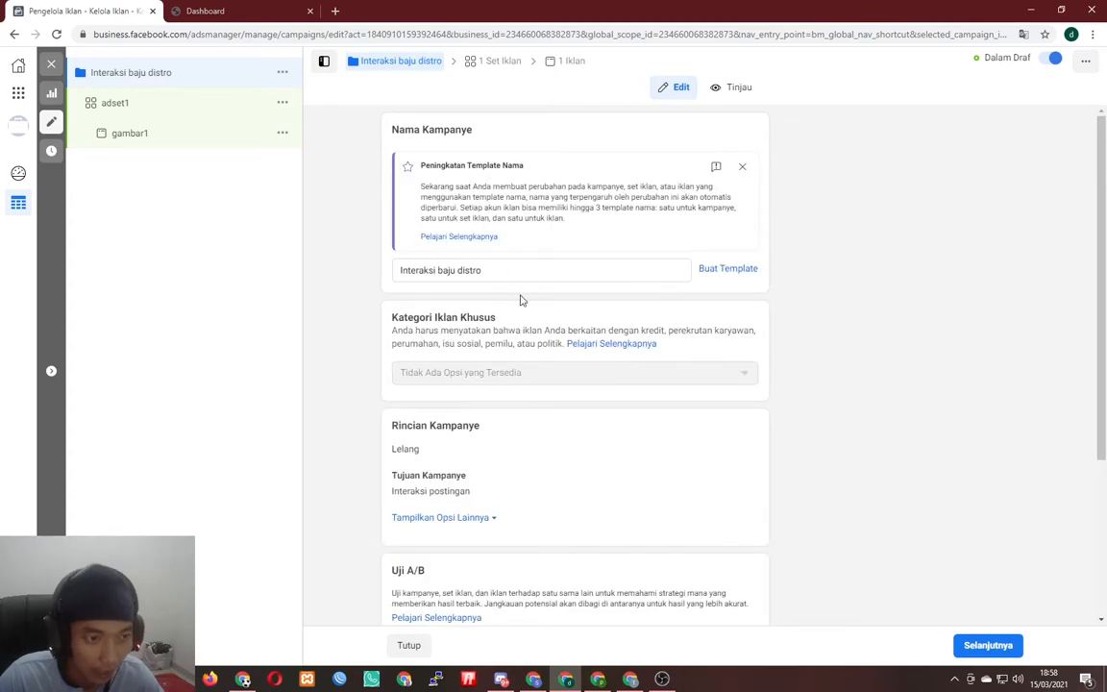
# - Enable campaign budget optimisation with a Rp 15.000 daily budget, then open adset1
pyautogui.scroll(-1, 662, 383)
pyautogui.scroll(-3, 662, 383)
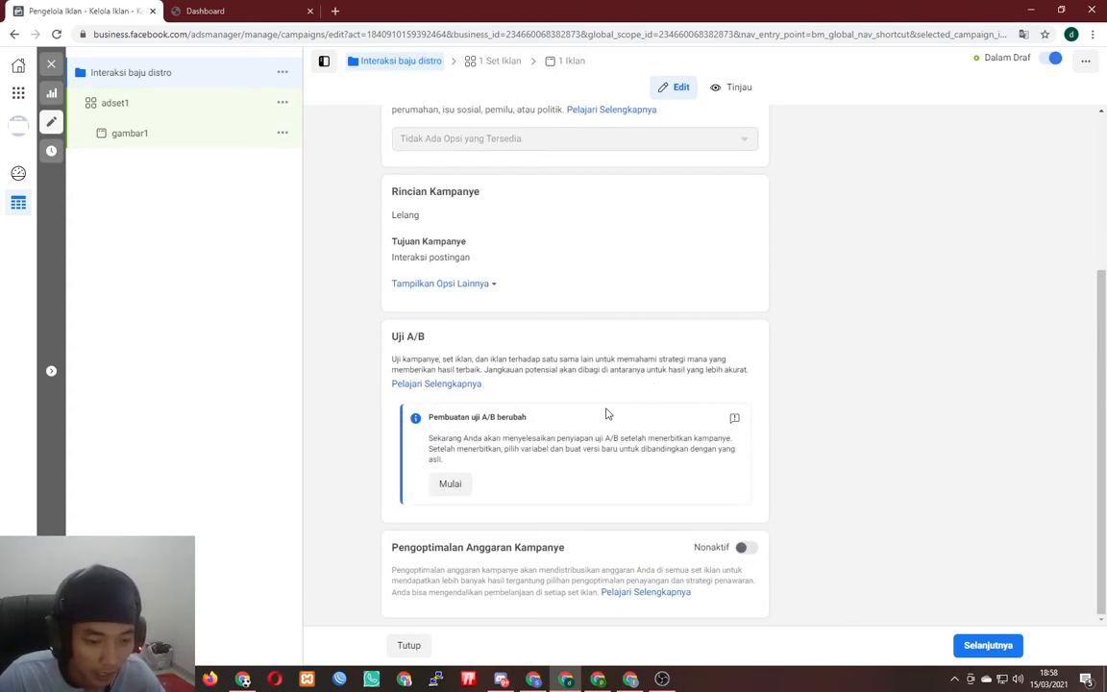
pyautogui.scroll(1, 622, 420)
pyautogui.scroll(-1, 525, 536)
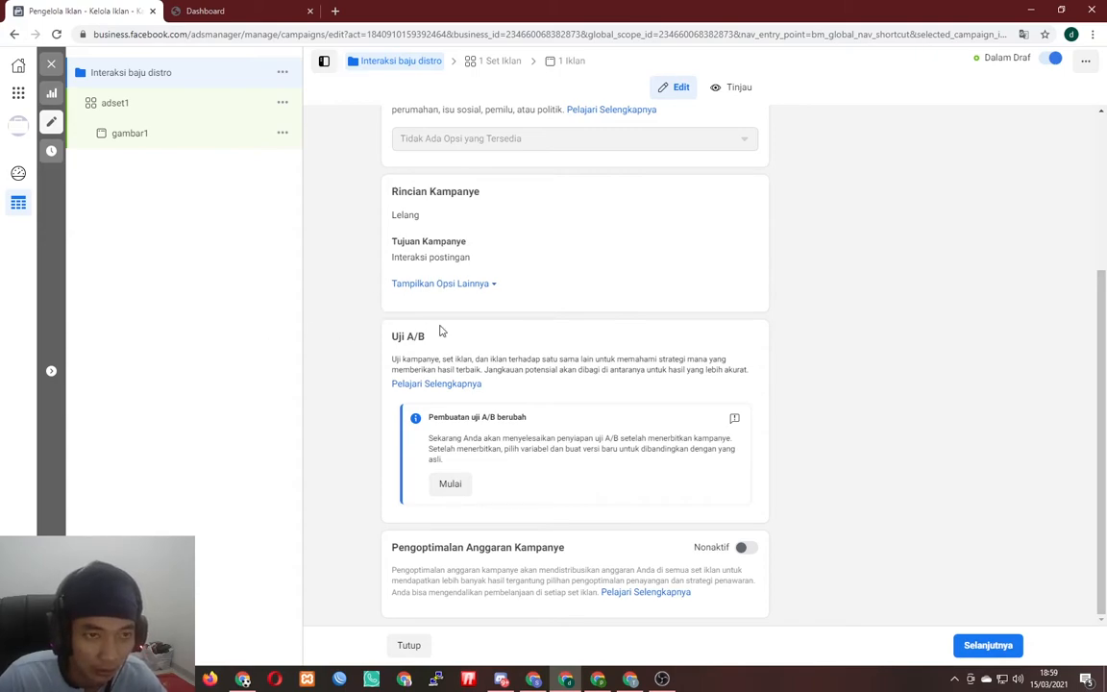
pyautogui.click(745, 547)
pyautogui.tripleClick(583, 510)
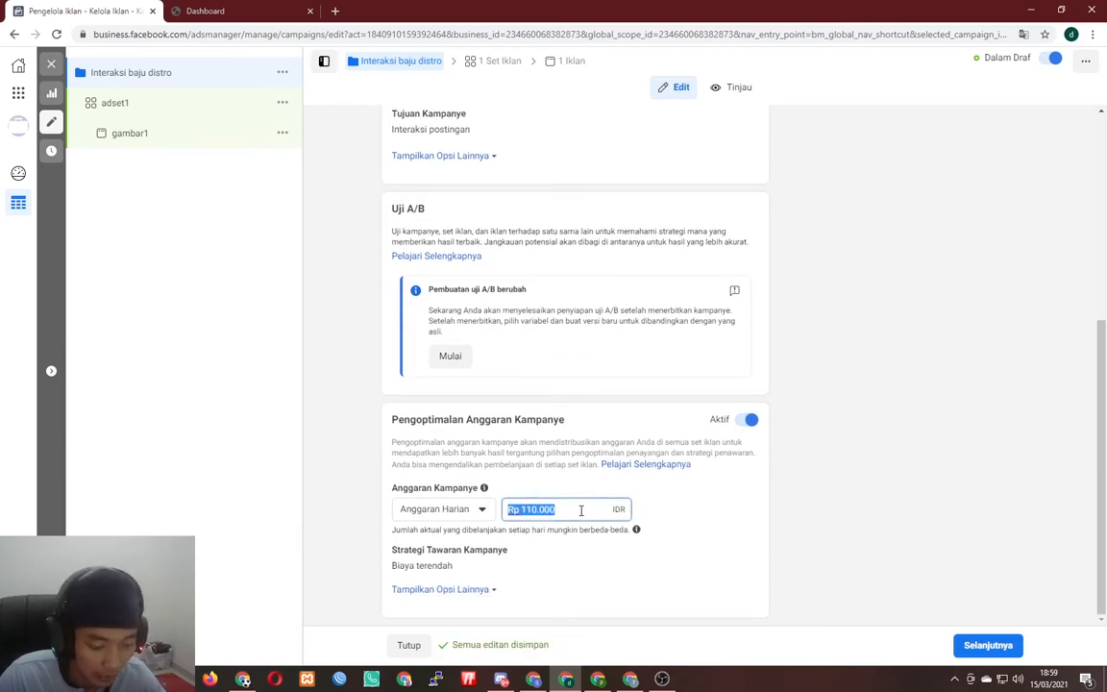
pyautogui.write('15000')
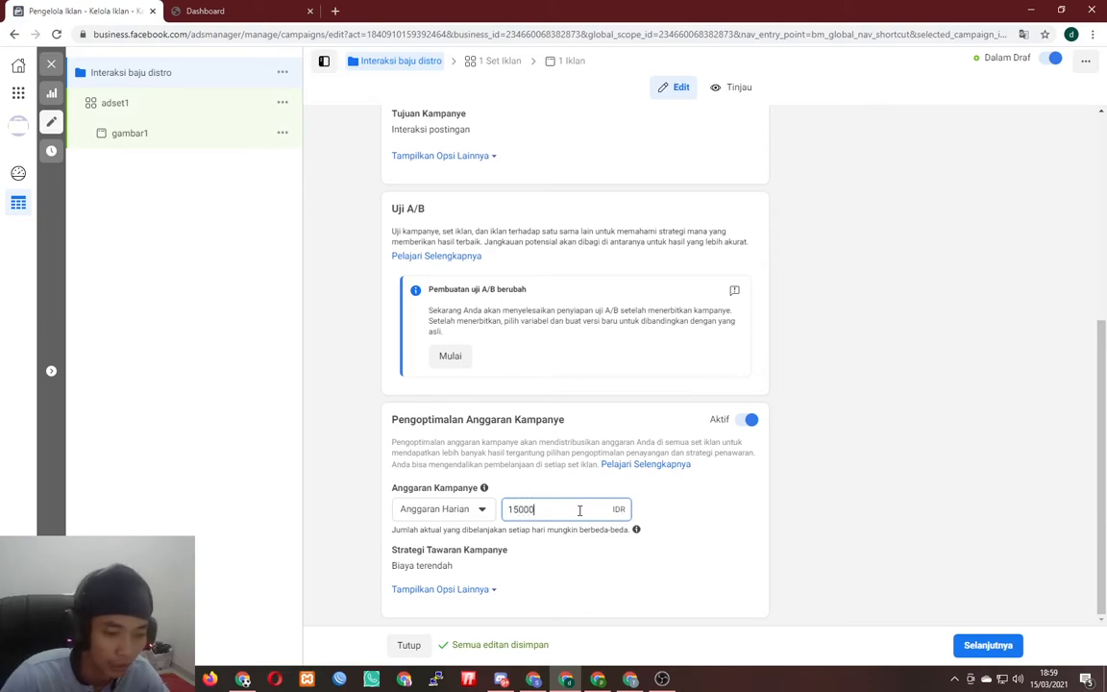
pyautogui.click(694, 524)
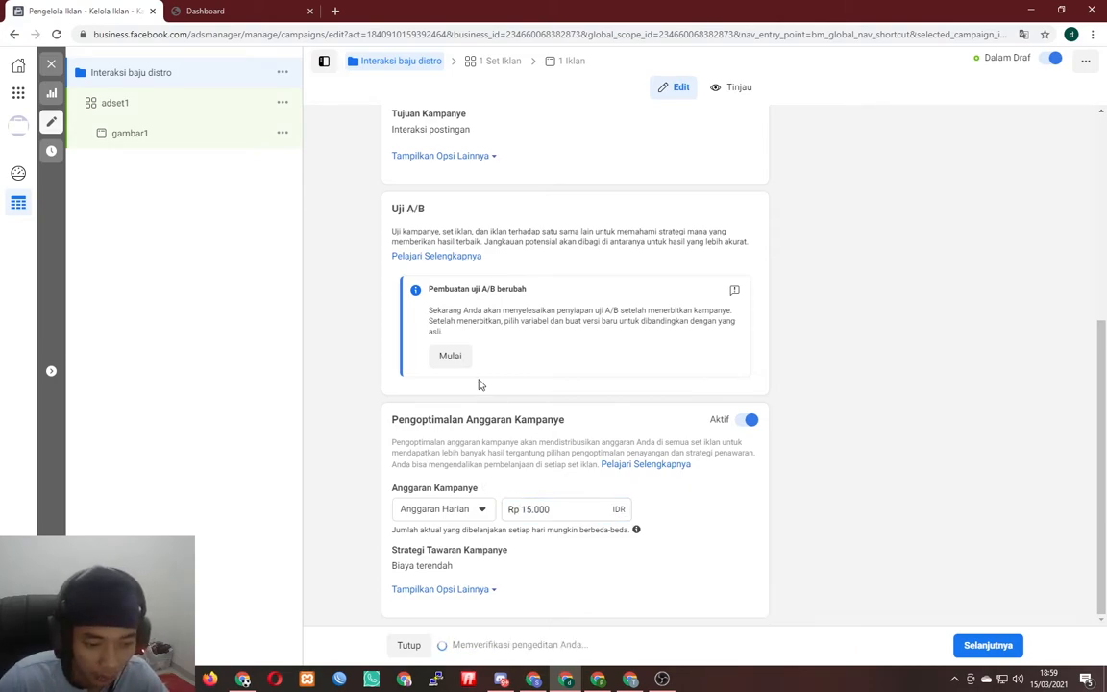
pyautogui.click(135, 105)
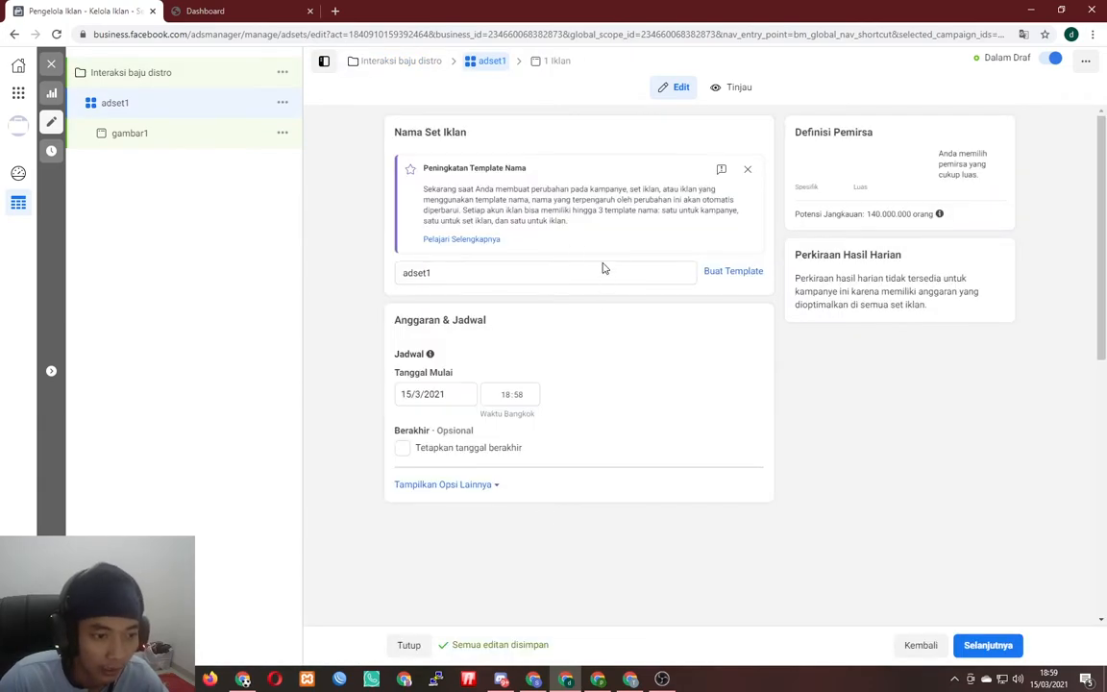
# - Set adset1's start time to 00:01 and start date to 16 March 2021
pyautogui.scroll(-3, 588, 363)
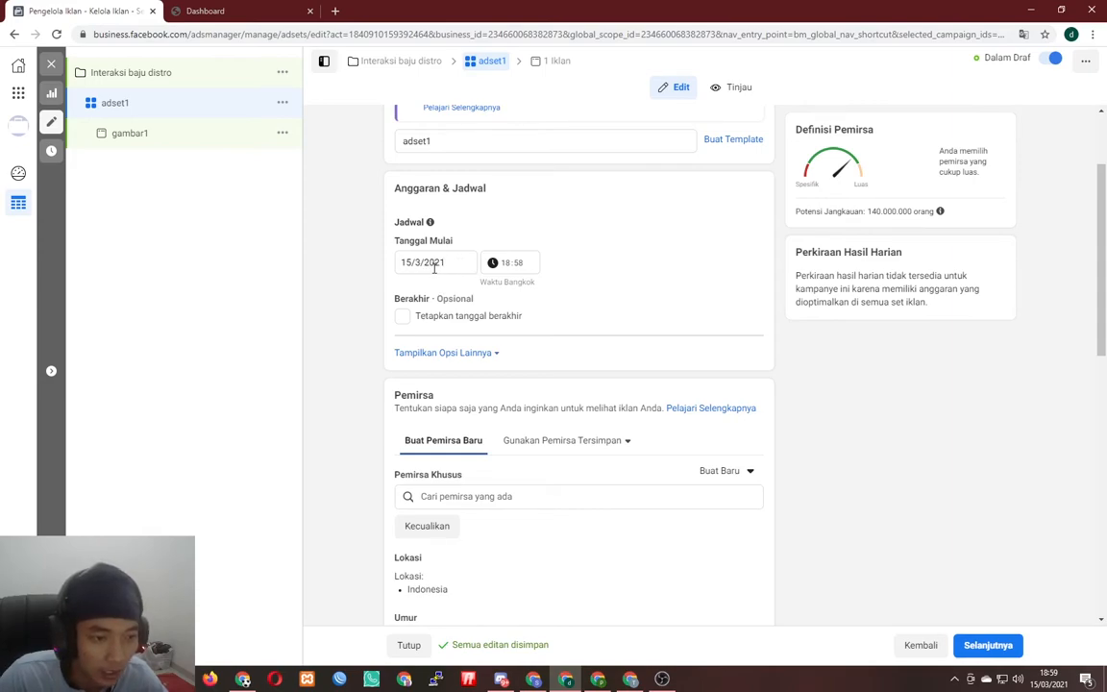
pyautogui.click(507, 269)
pyautogui.write('00:')
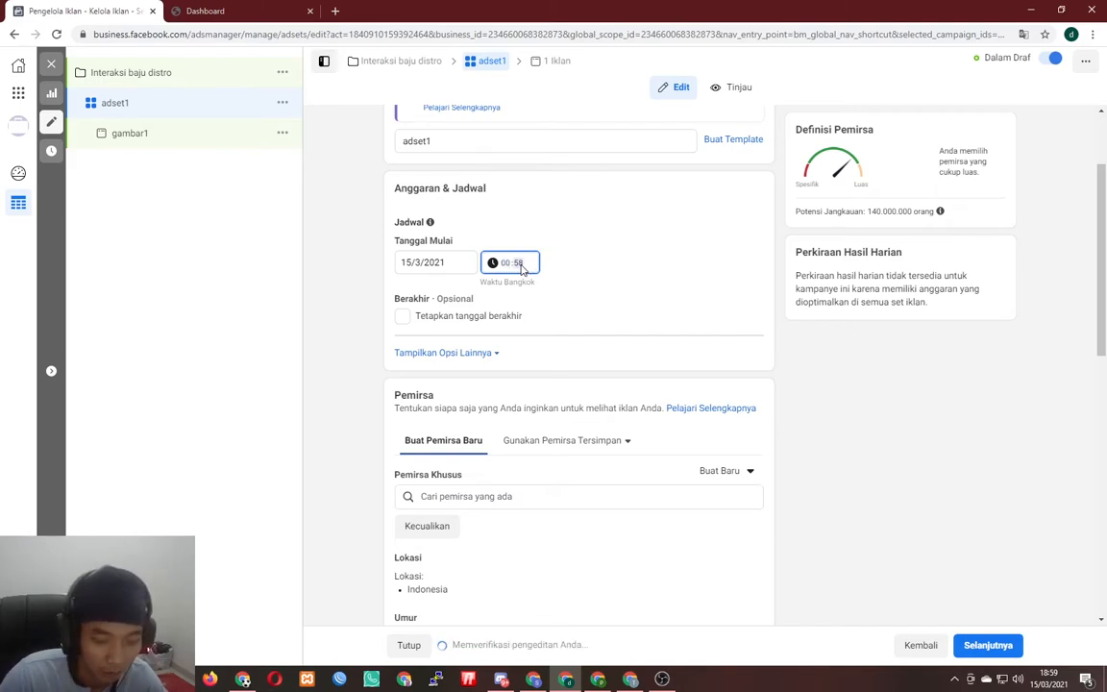
pyautogui.write('01')
pyautogui.click(423, 262)
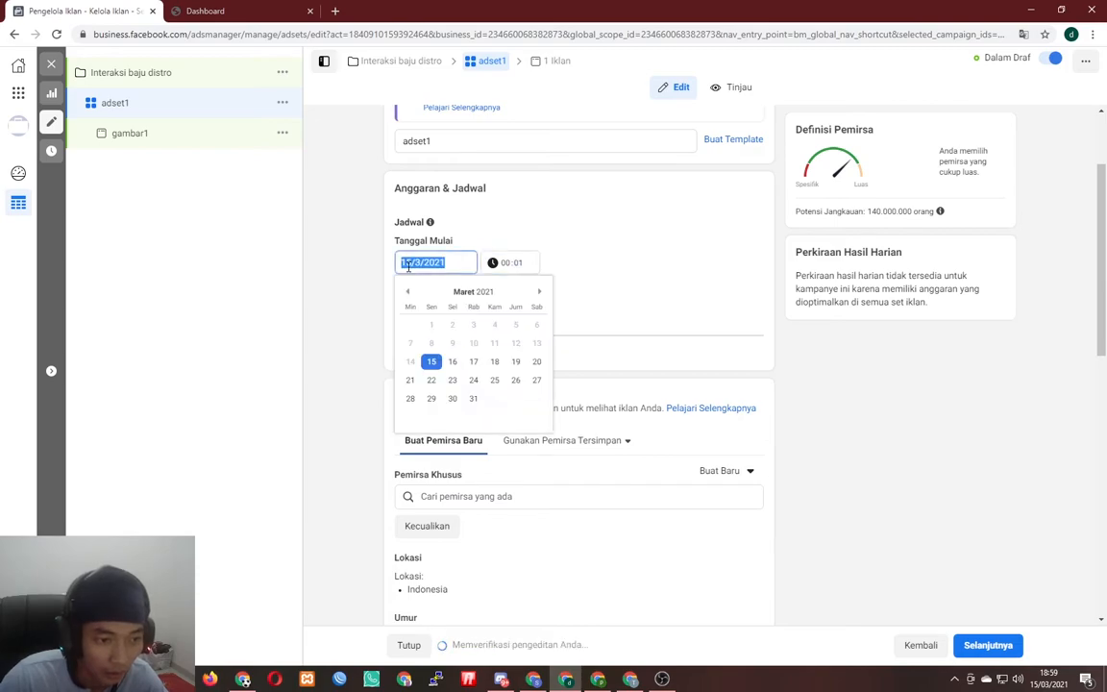
pyautogui.click(455, 362)
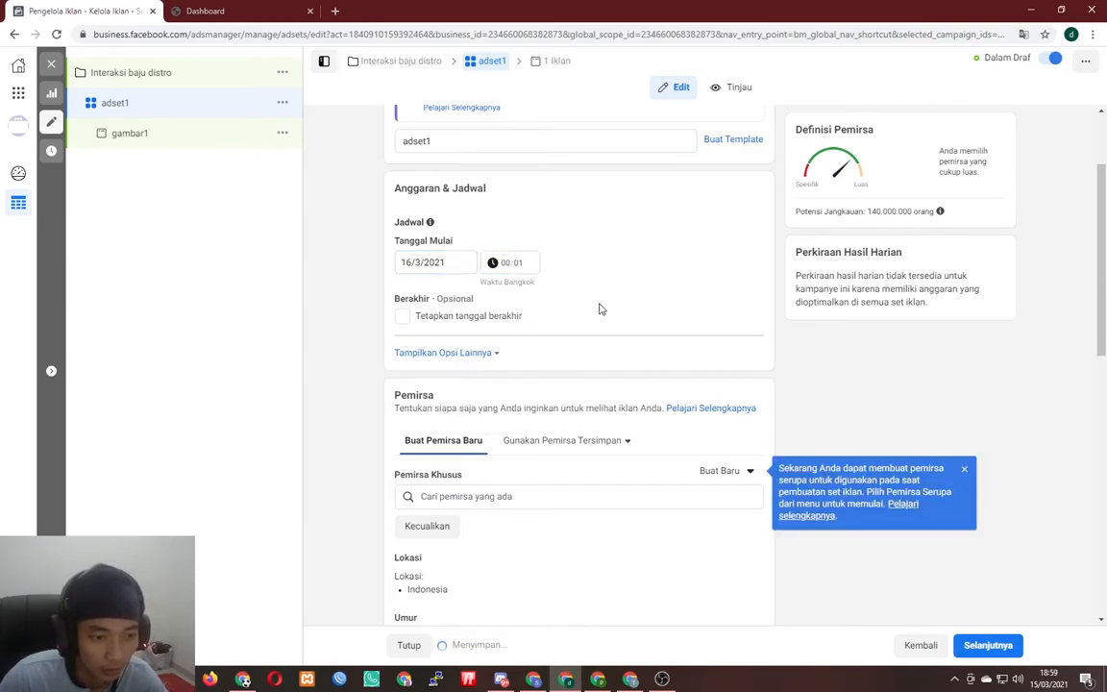
pyautogui.scroll(-2, 605, 346)
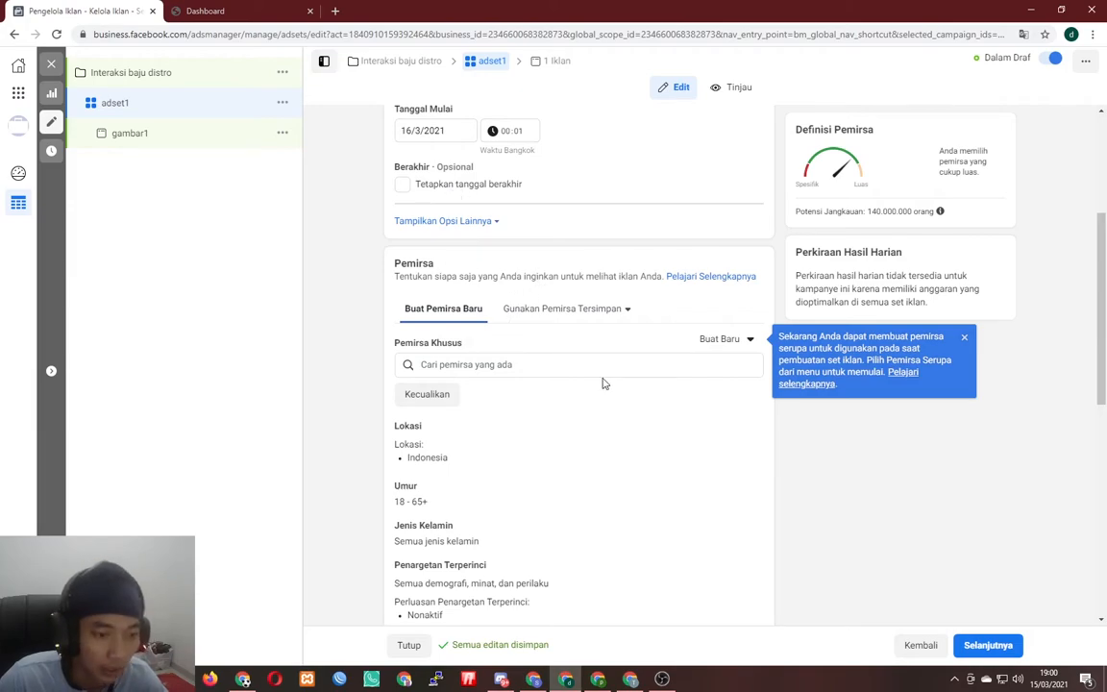
pyautogui.scroll(-3, 606, 370)
pyautogui.scroll(2, 581, 354)
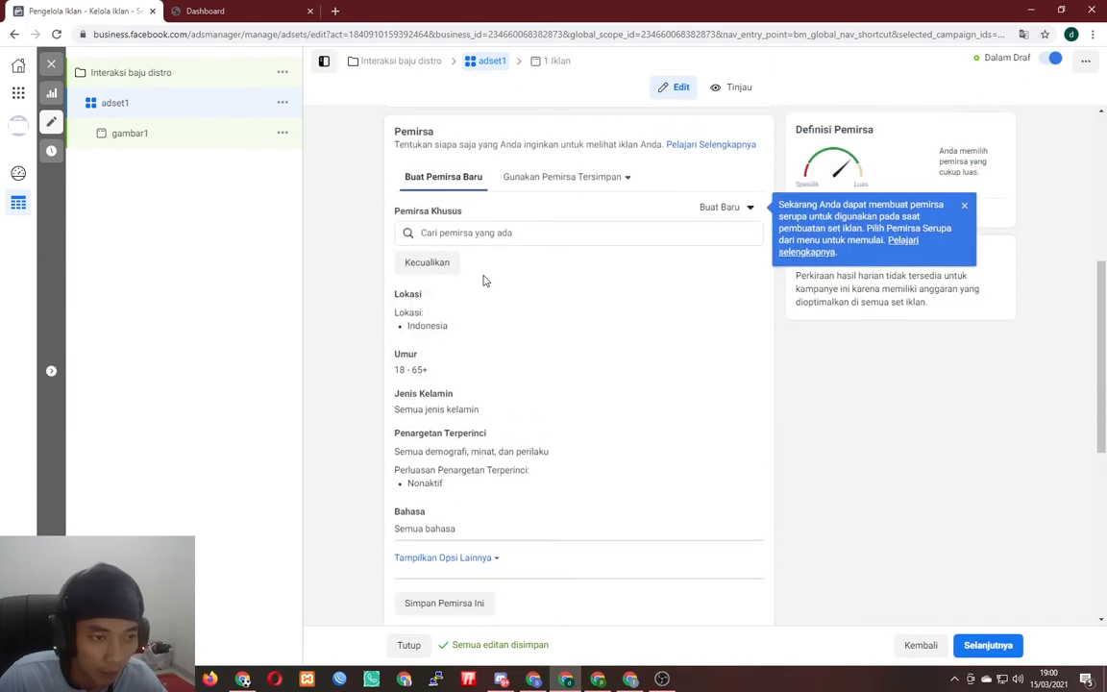
pyautogui.moveTo(465, 395)
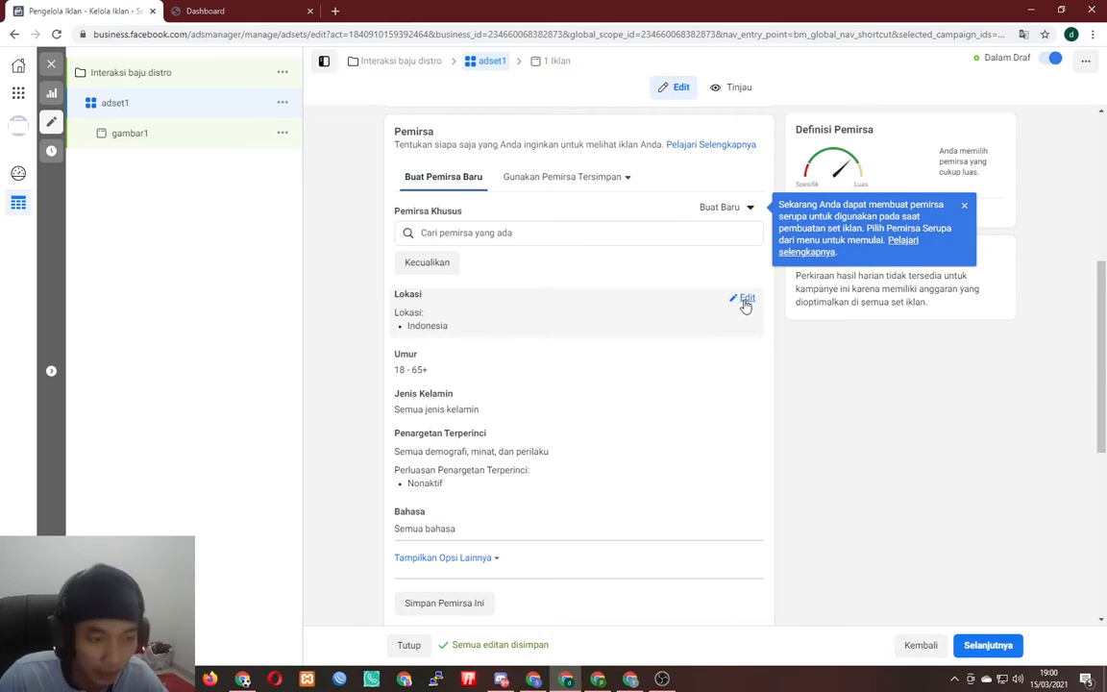
# - Limit adset1's audience to men aged 18–30 and open detailed targeting for editing
pyautogui.click(746, 359)
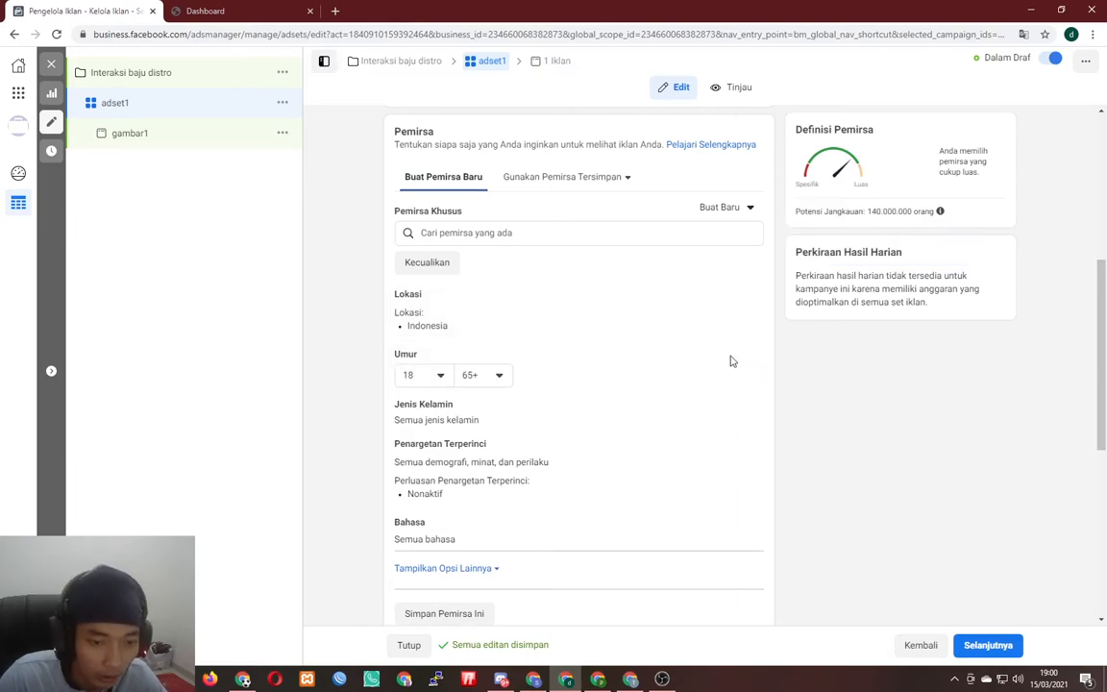
pyautogui.click(440, 376)
pyautogui.scroll(-1, 469, 465)
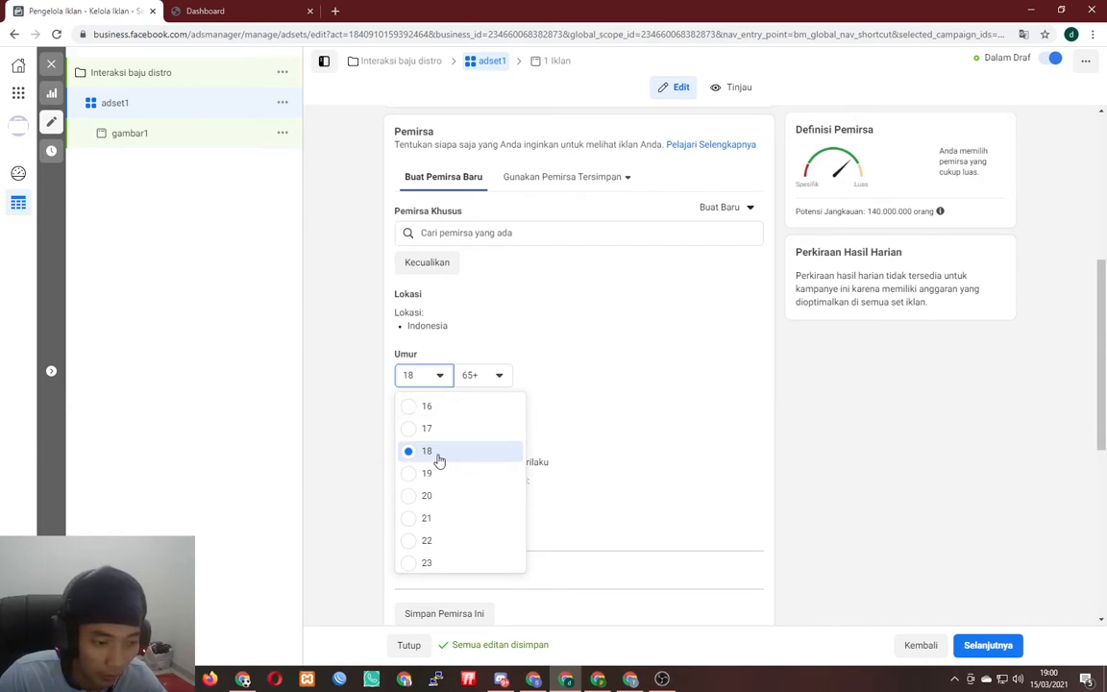
pyautogui.click(438, 460)
pyautogui.click(487, 377)
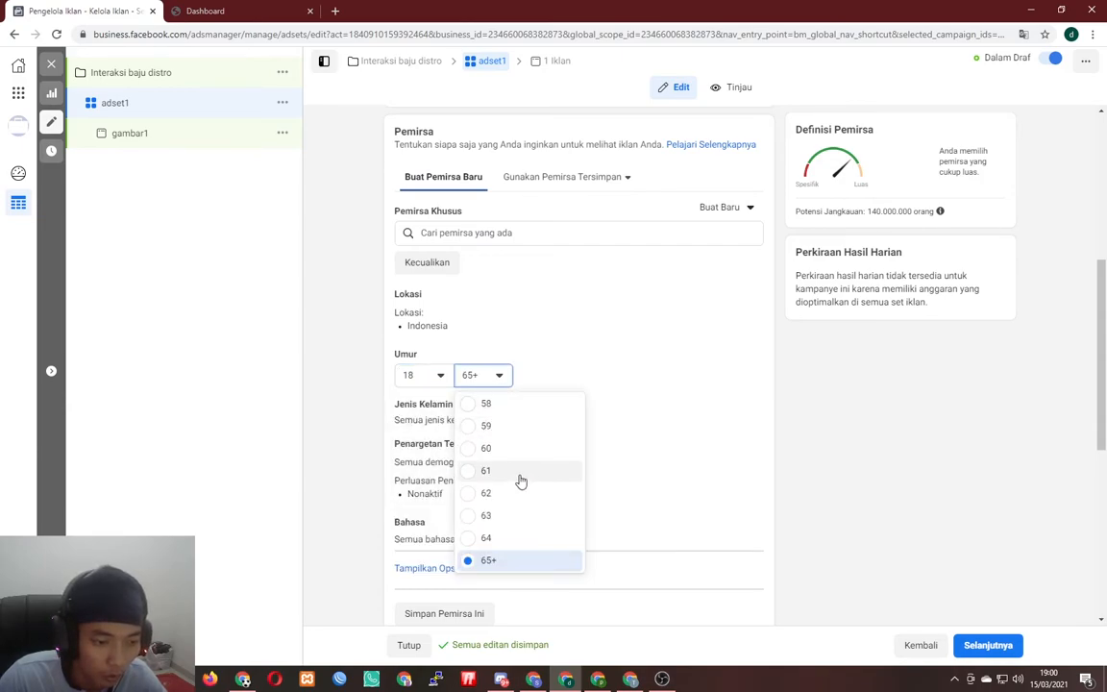
pyautogui.scroll(8, 519, 482)
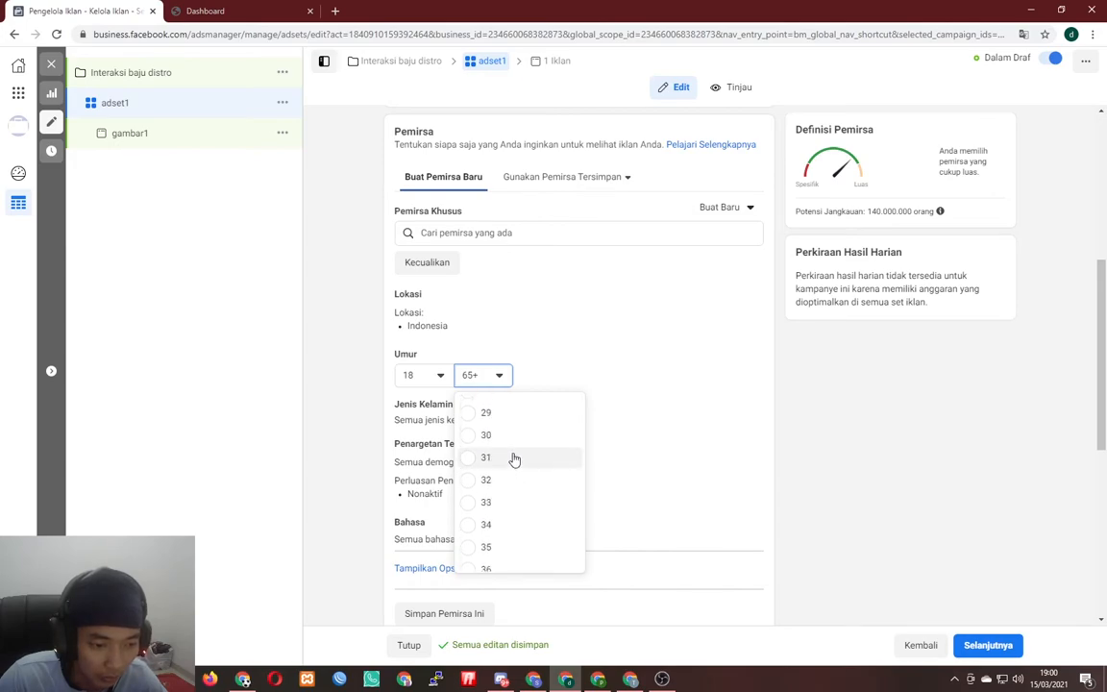
pyautogui.click(504, 439)
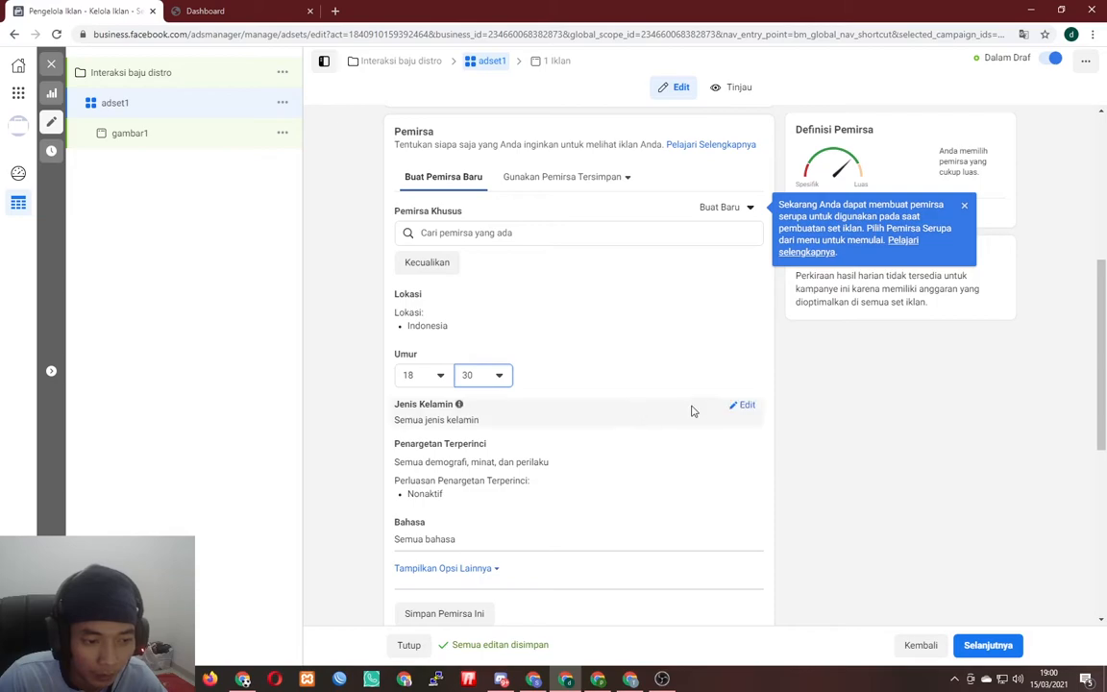
pyautogui.click(750, 407)
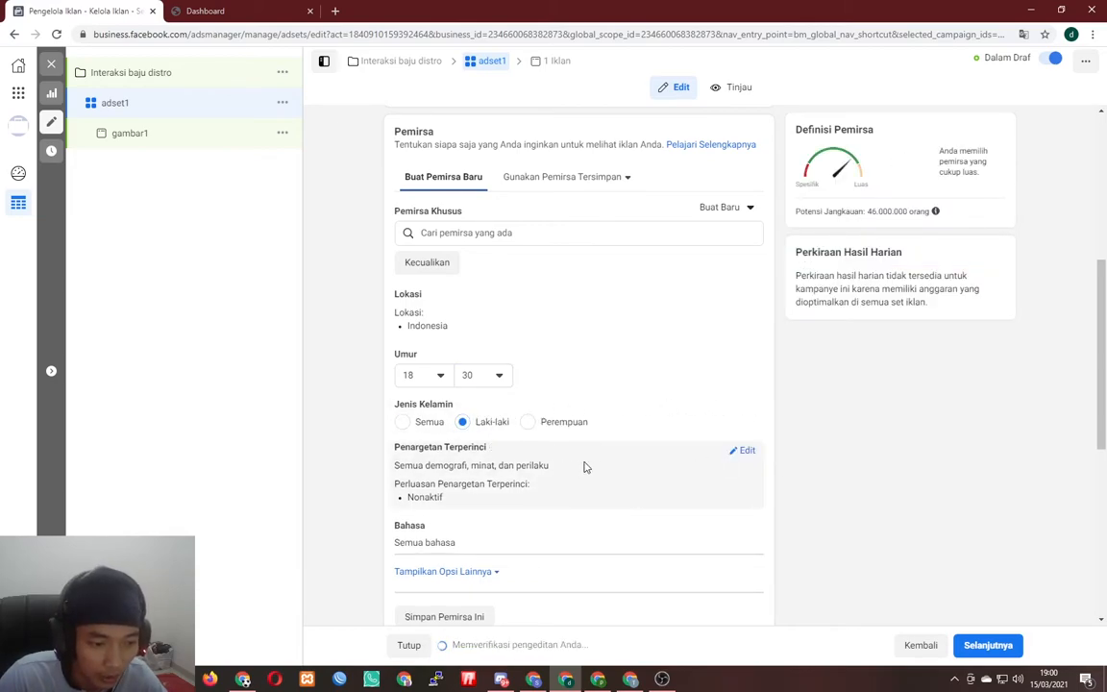
pyautogui.click(746, 450)
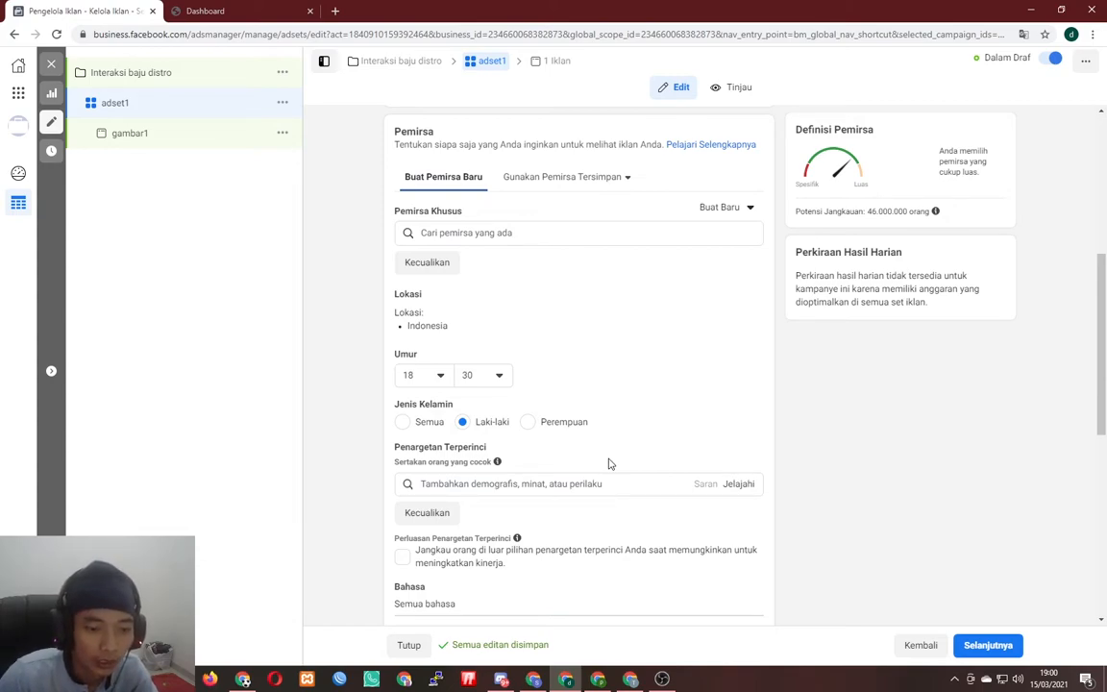
# - Add Sepakbola as a detailed-targeting interest by searching 'se'
pyautogui.click(558, 484)
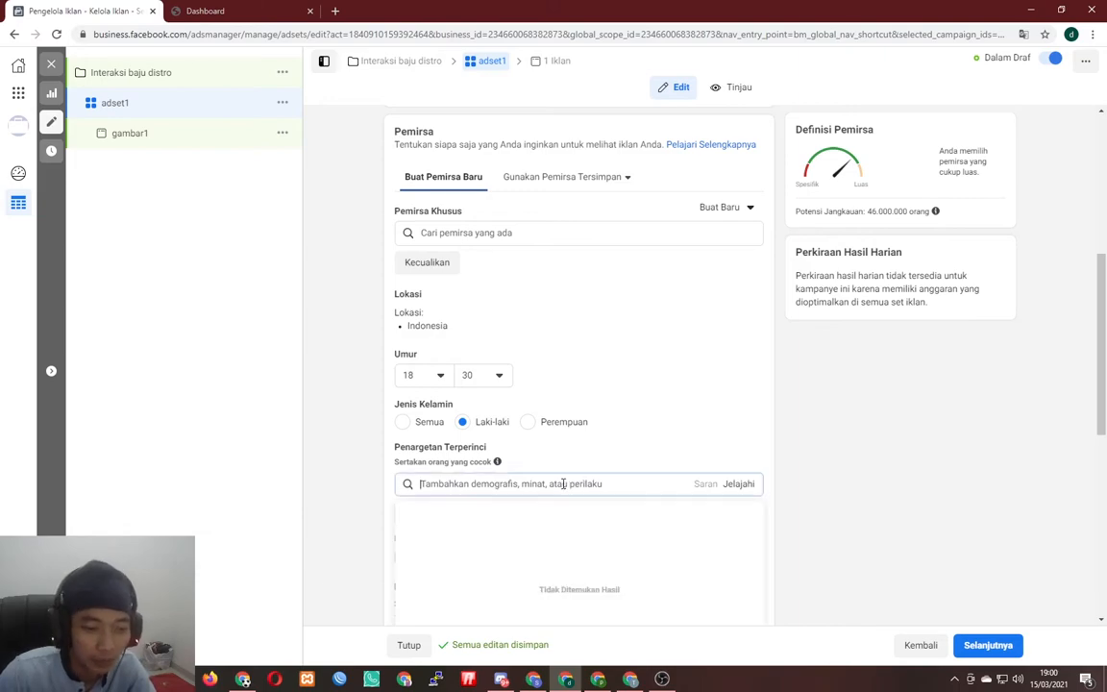
pyautogui.click(737, 488)
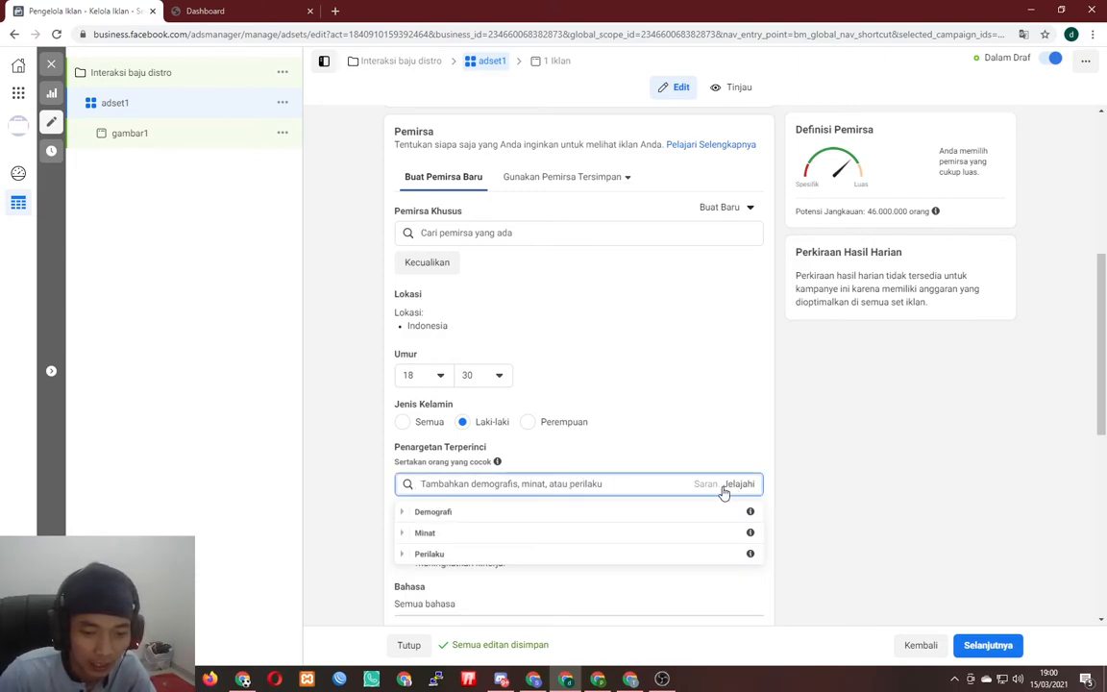
pyautogui.click(566, 485)
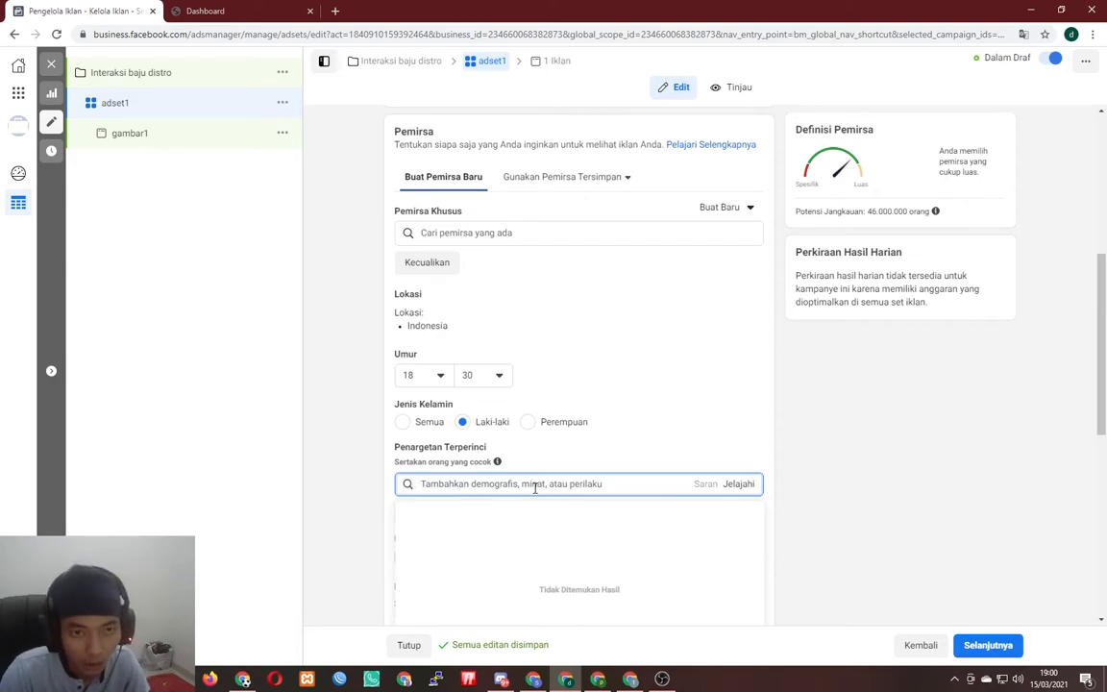
pyautogui.write('sepak')
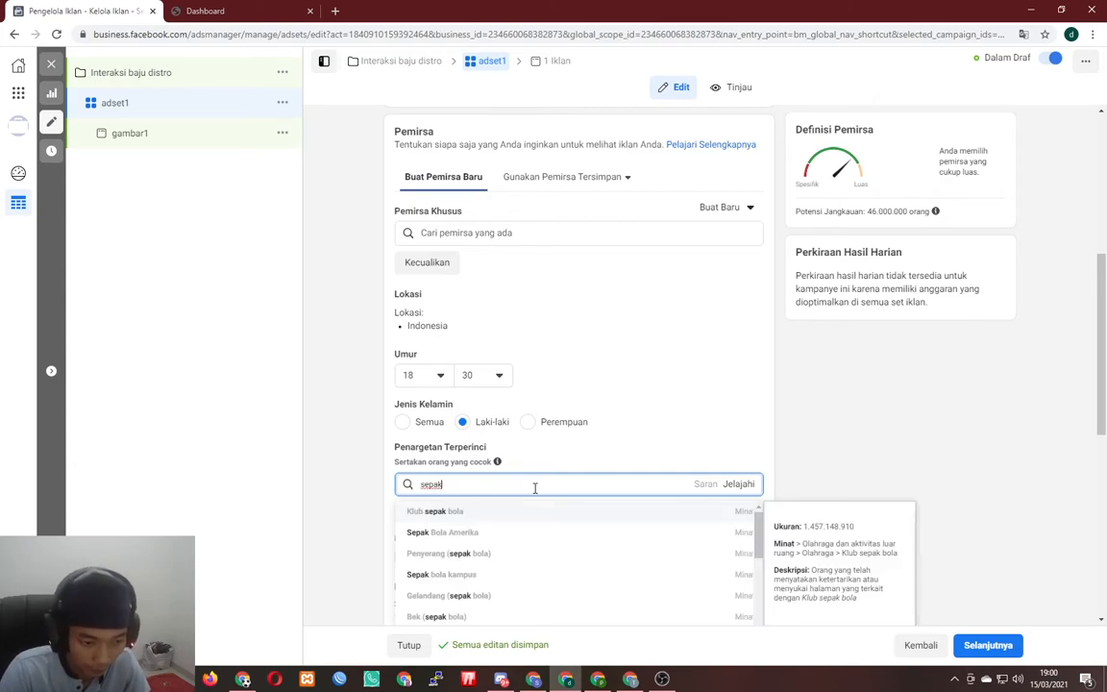
pyautogui.scroll(-2, 535, 487)
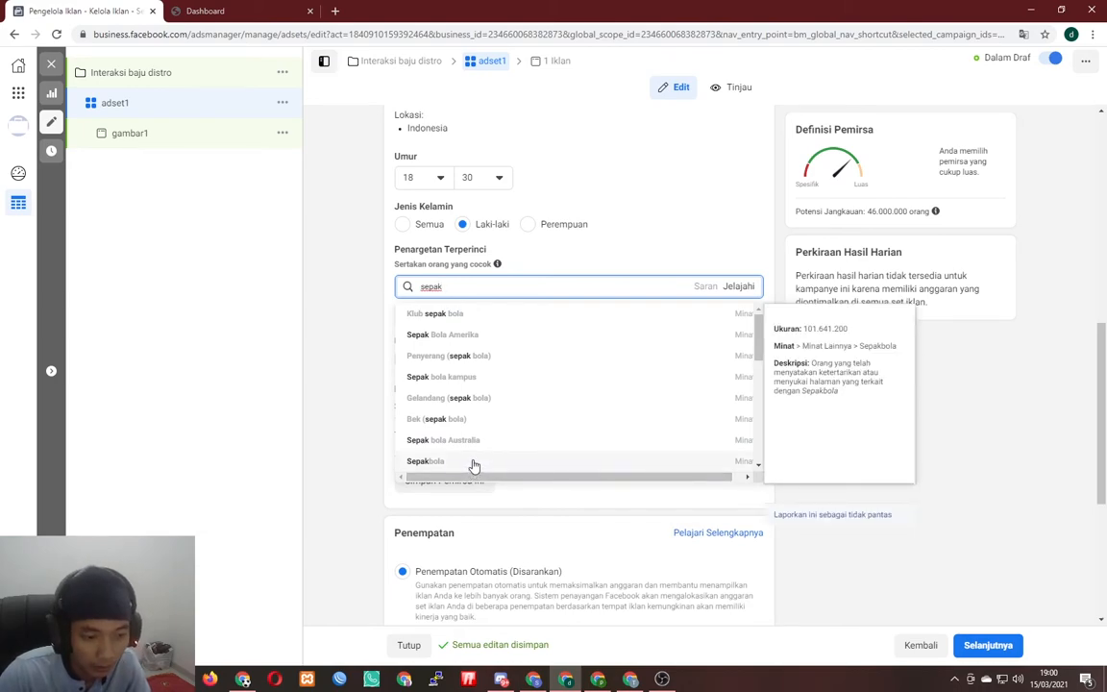
pyautogui.click(471, 464)
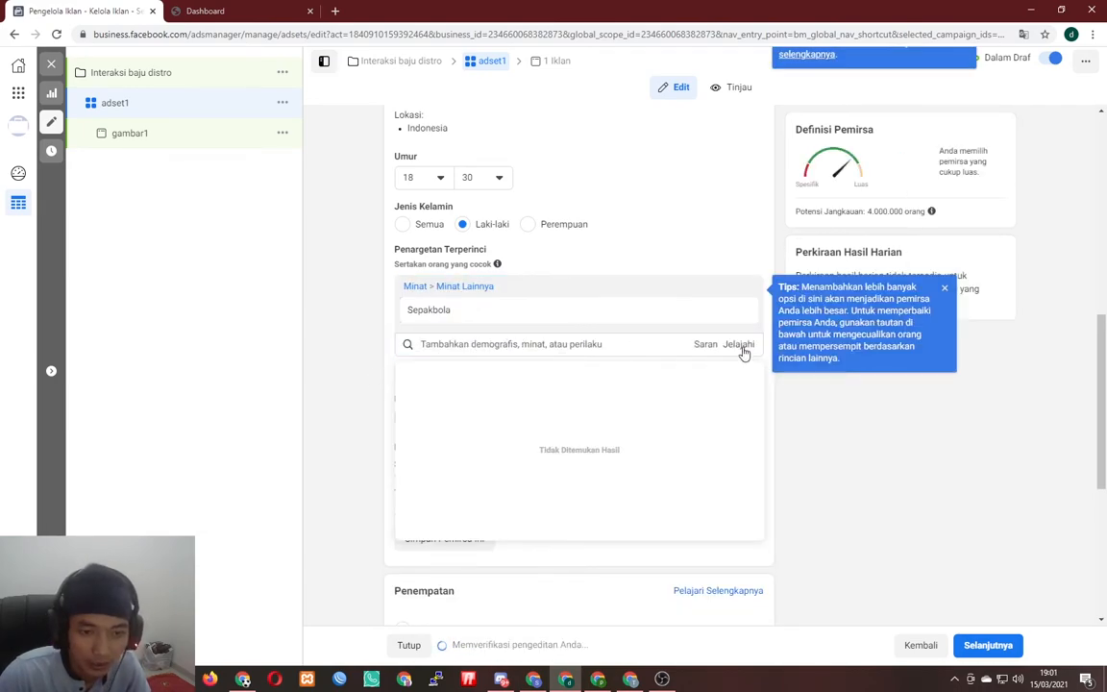
# - Add Olahraga from the suggested interests and close the suggestion list
pyautogui.click(706, 346)
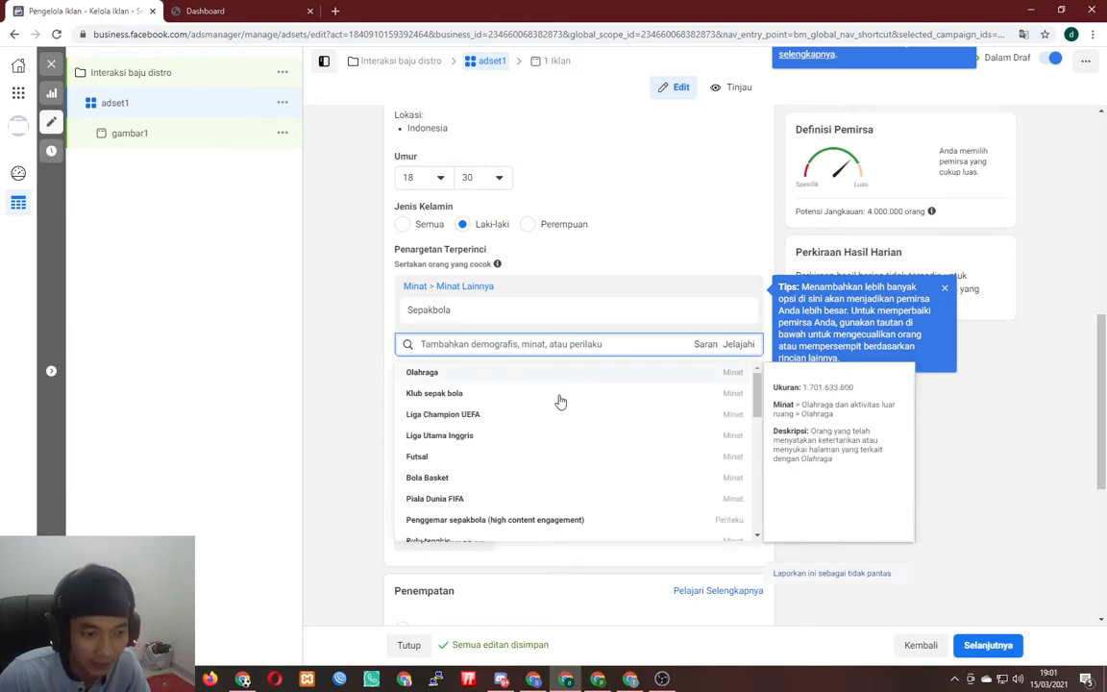
pyautogui.scroll(-5, 565, 437)
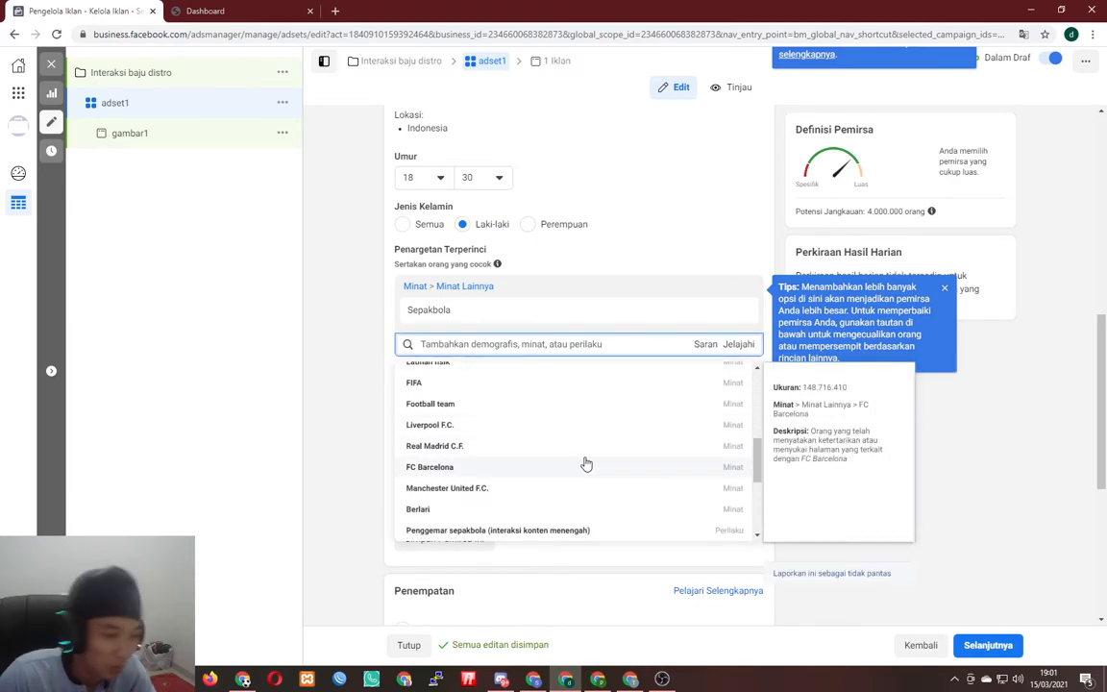
pyautogui.scroll(3, 550, 479)
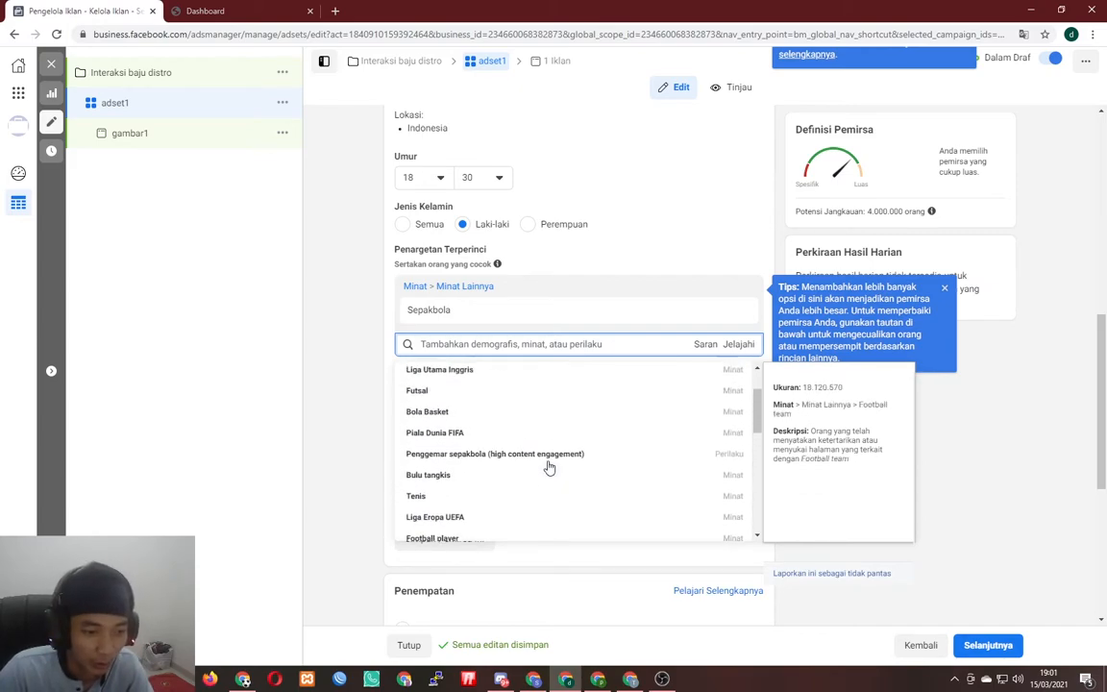
pyautogui.scroll(1, 600, 462)
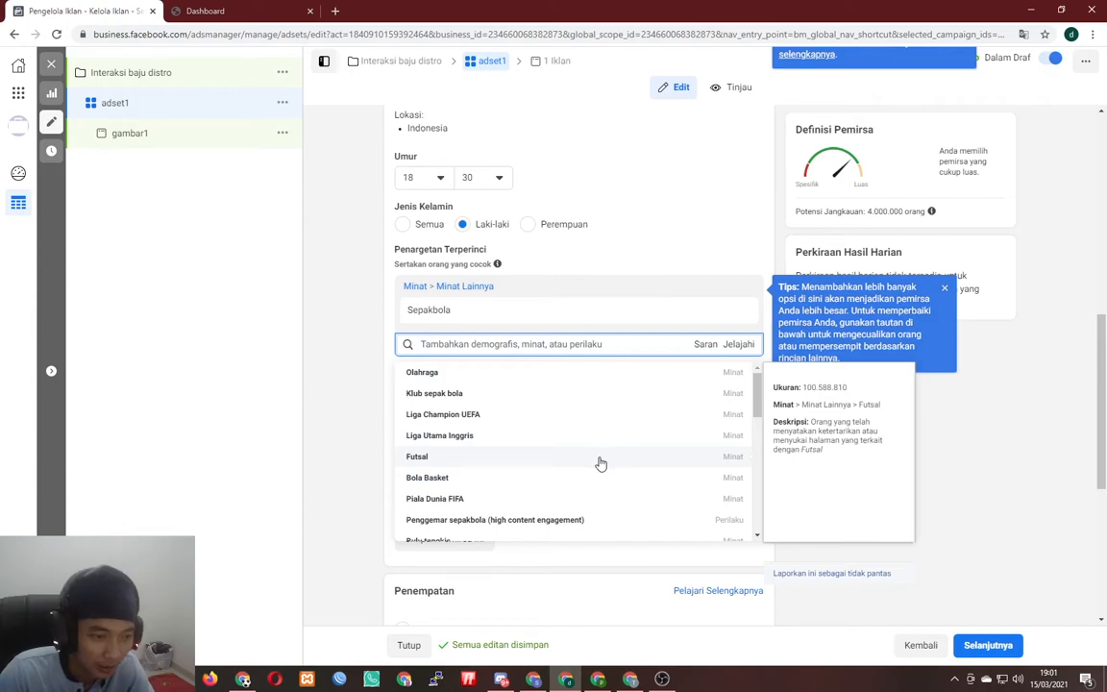
pyautogui.scroll(1, 585, 472)
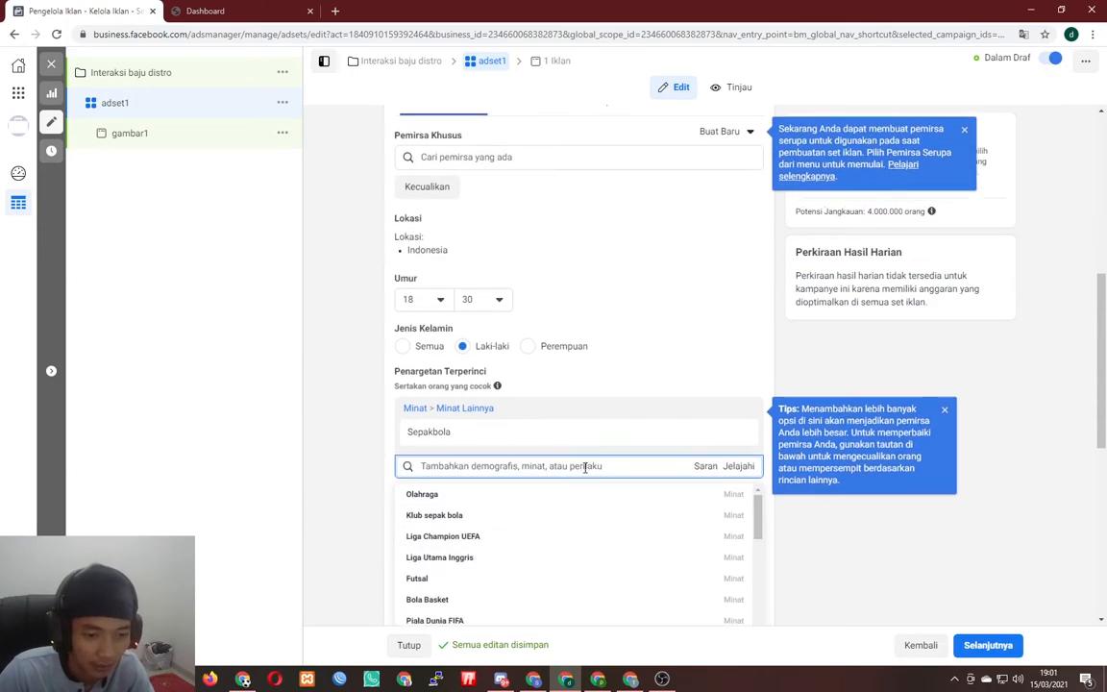
pyautogui.scroll(-1, 586, 470)
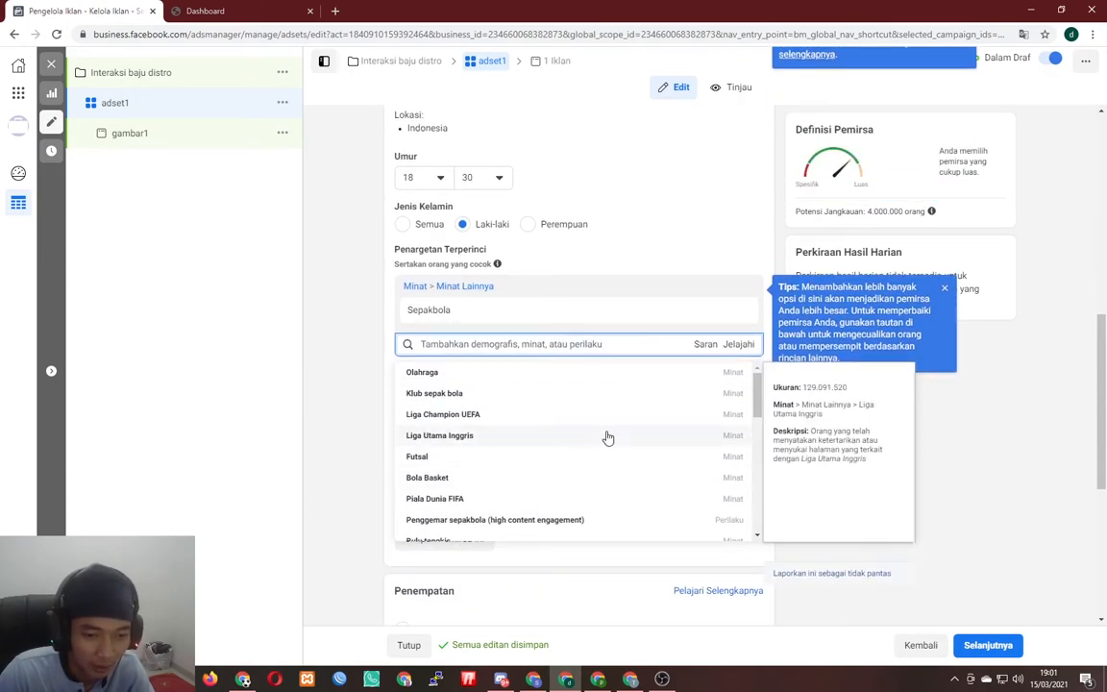
pyautogui.click(339, 419)
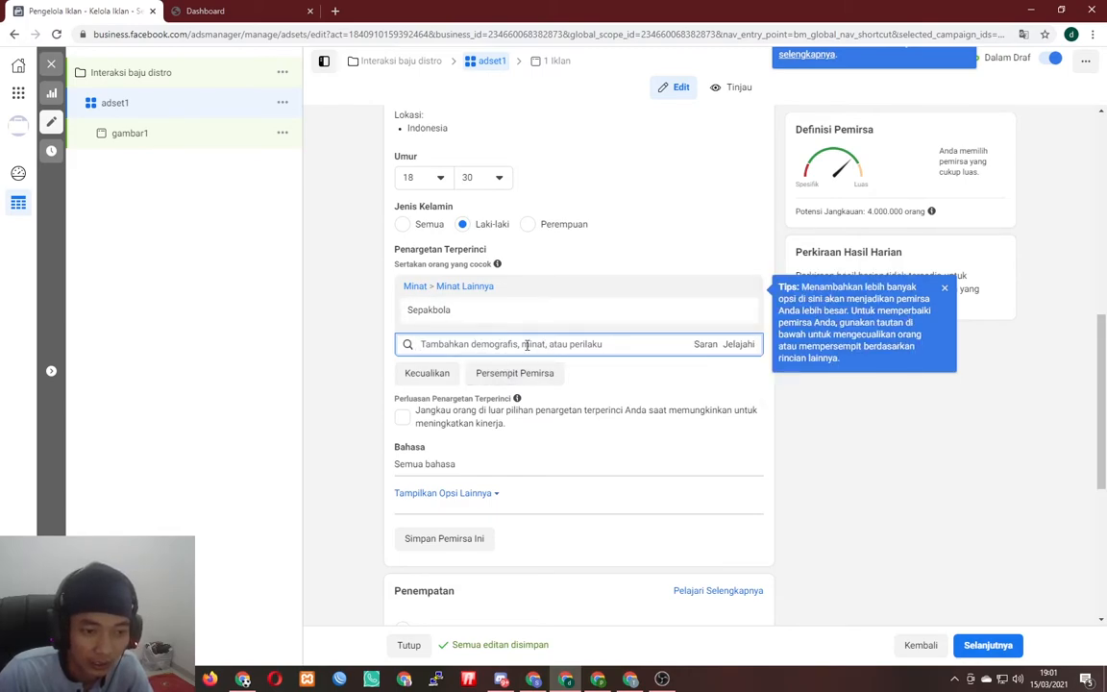
pyautogui.click(708, 345)
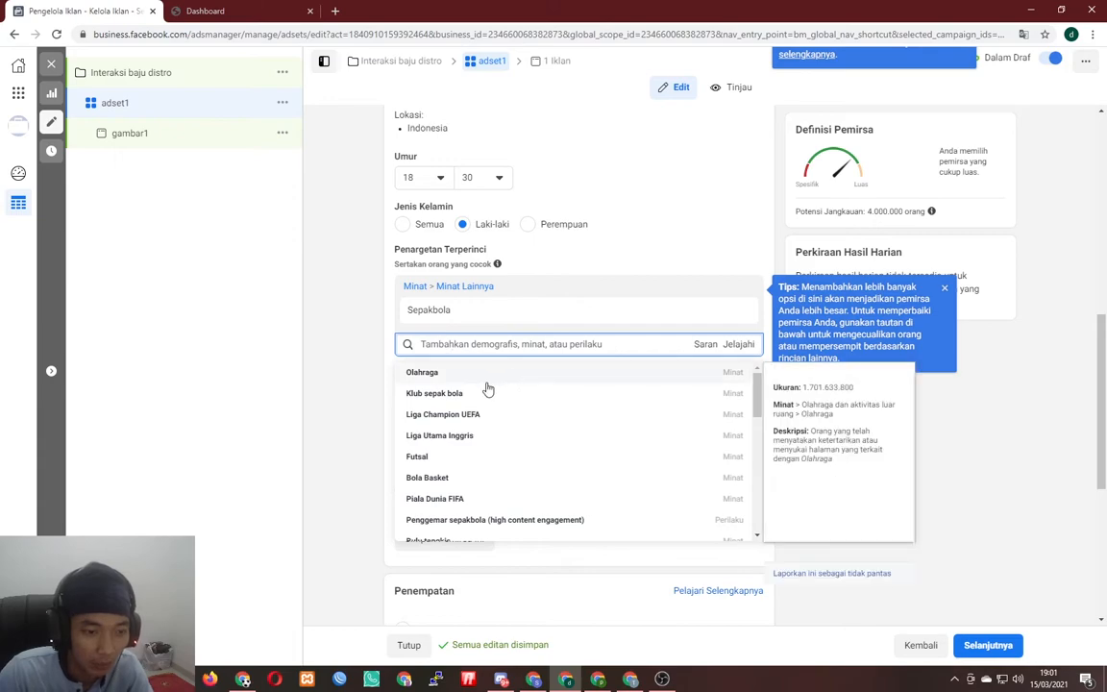
pyautogui.click(428, 373)
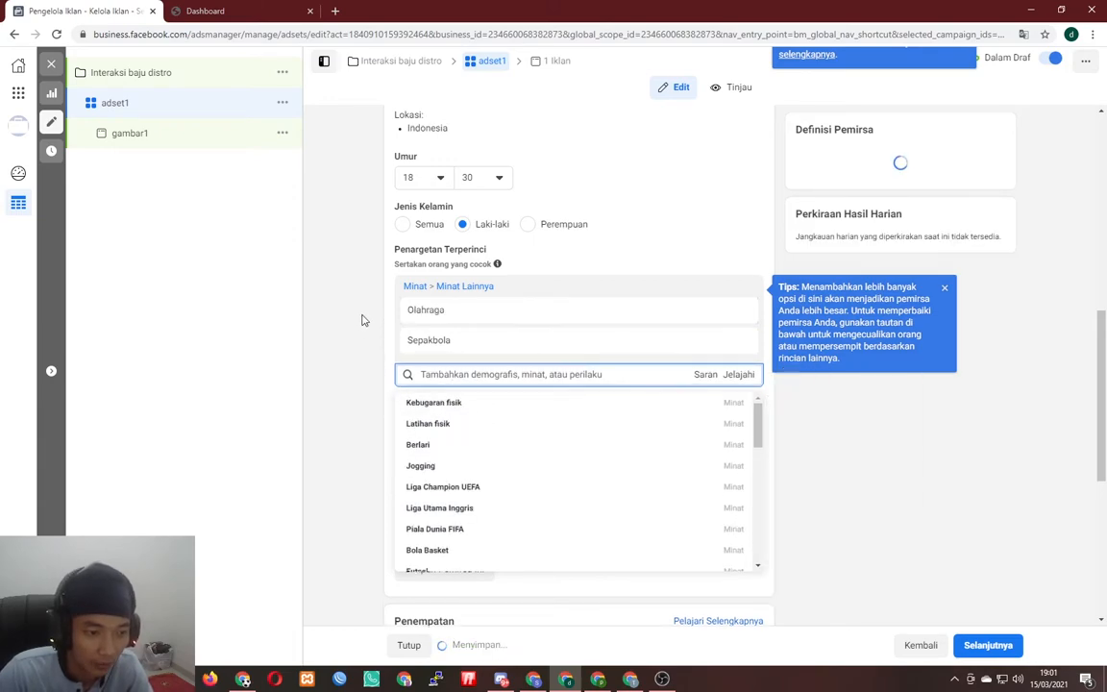
pyautogui.click(362, 320)
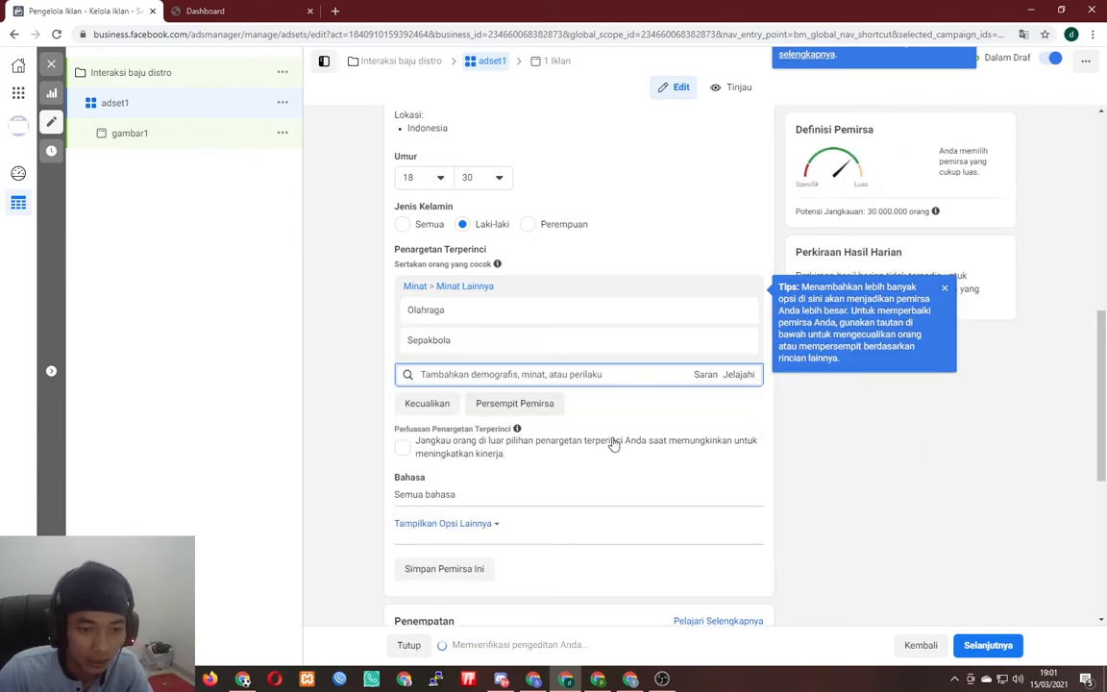
pyautogui.scroll(2, 800, 509)
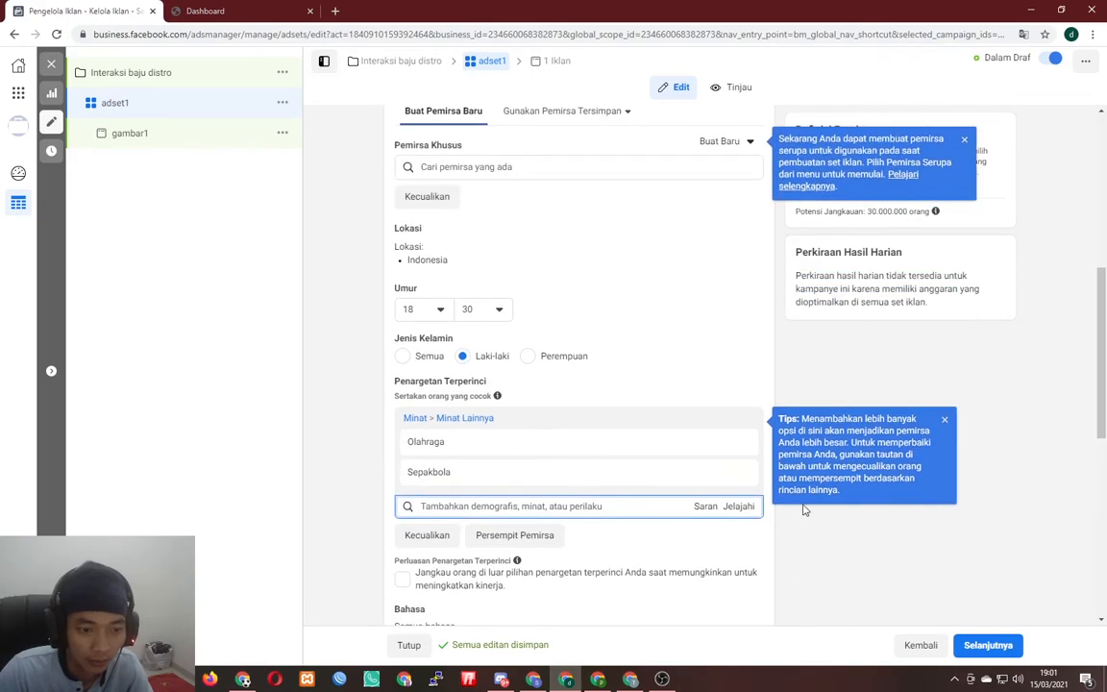
pyautogui.scroll(-2, 803, 514)
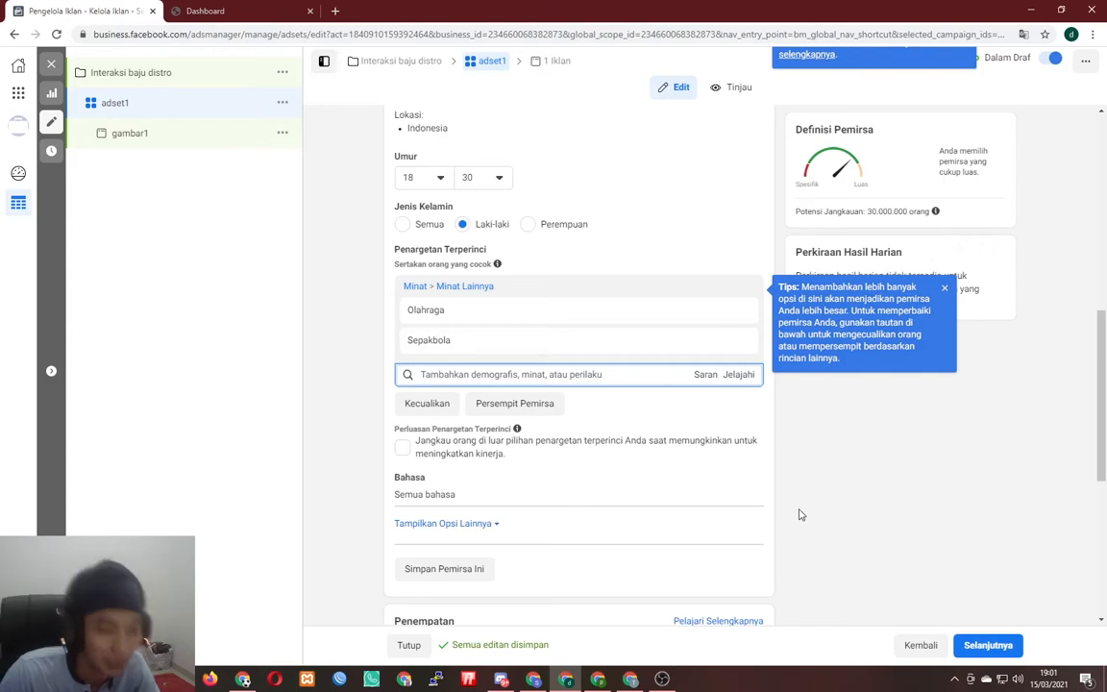
pyautogui.scroll(-2, 796, 520)
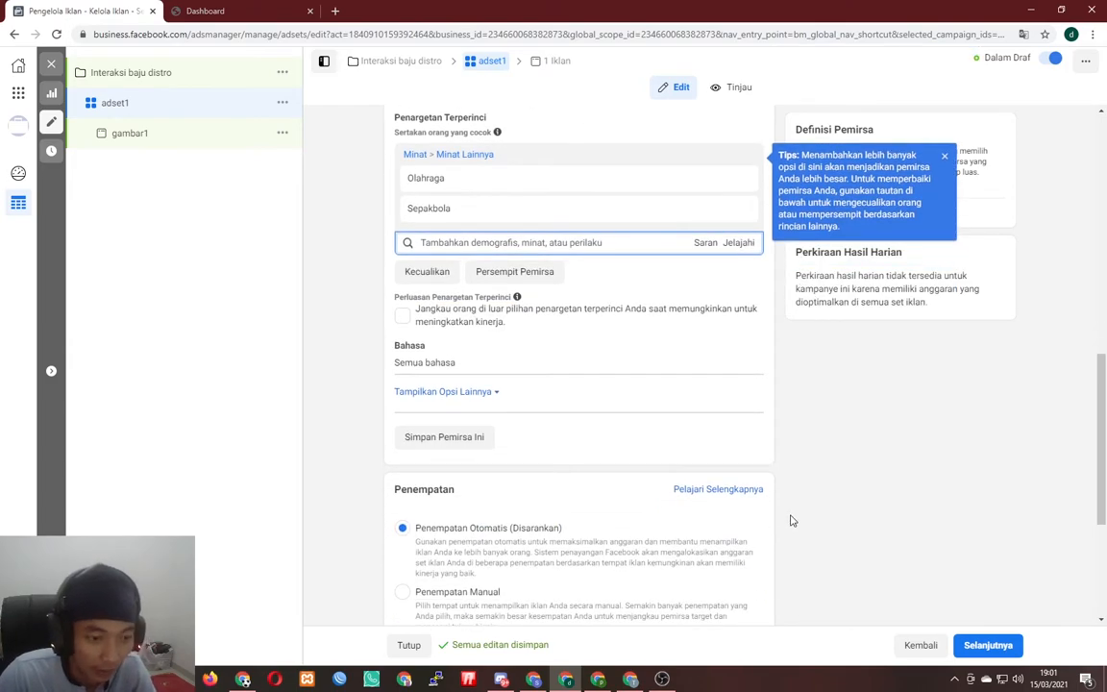
pyautogui.scroll(-2, 791, 520)
pyautogui.scroll(3, 792, 520)
pyautogui.scroll(-2, 792, 519)
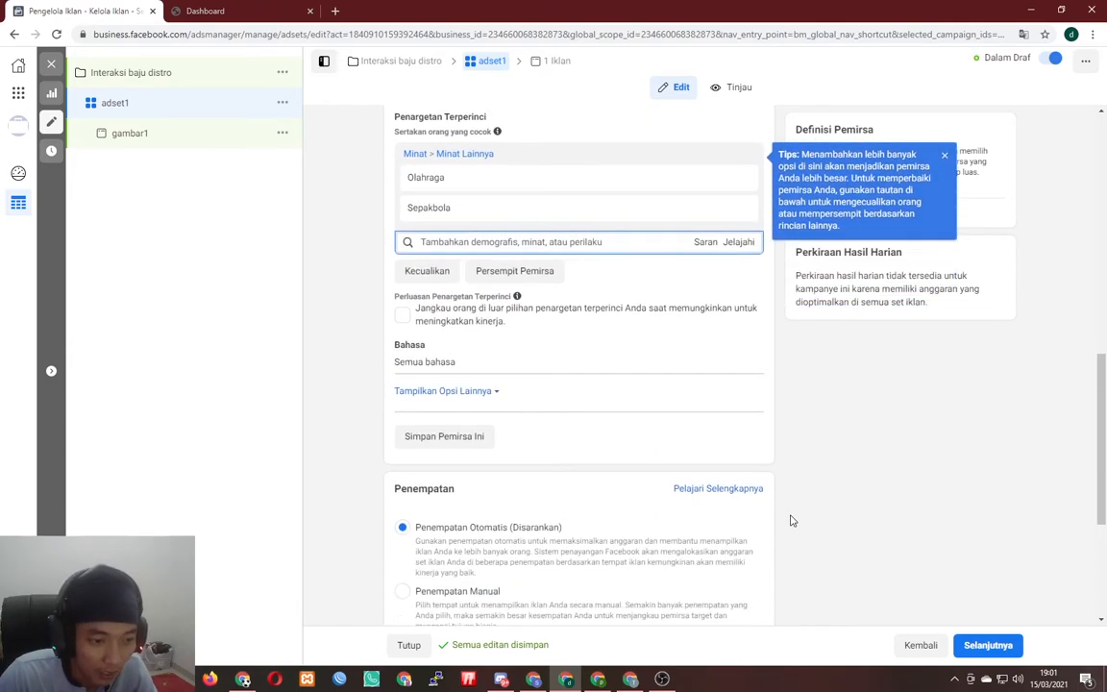
pyautogui.scroll(-2, 442, 471)
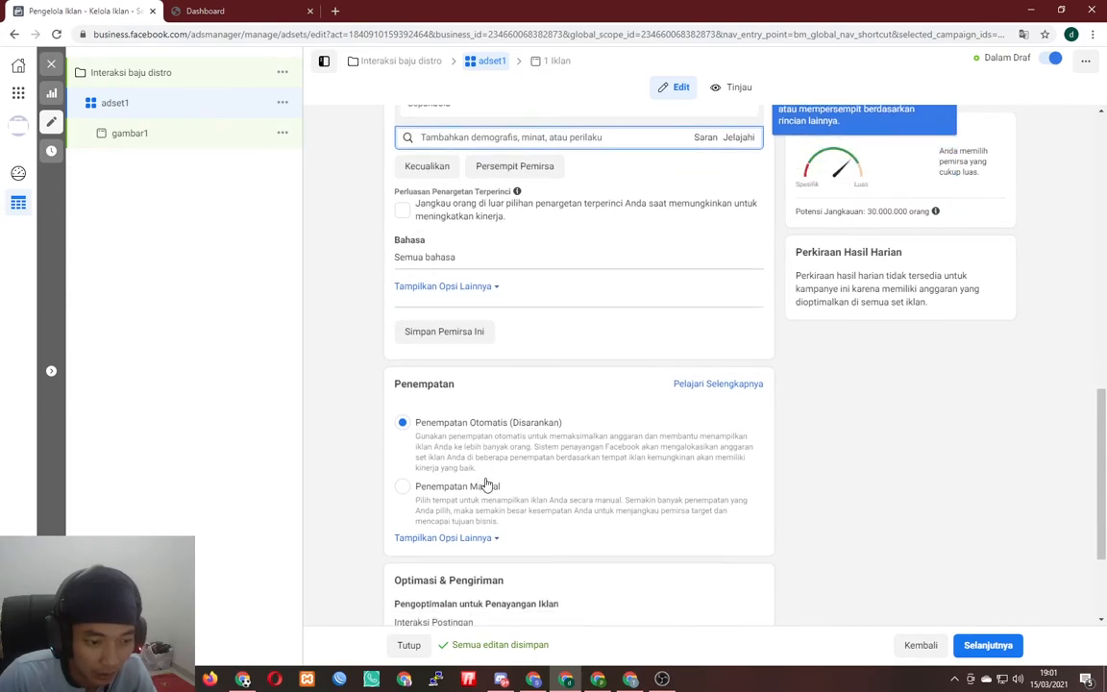
# - Use manual placements without Audience Network, then open the gambar1 ad
pyautogui.click(455, 404)
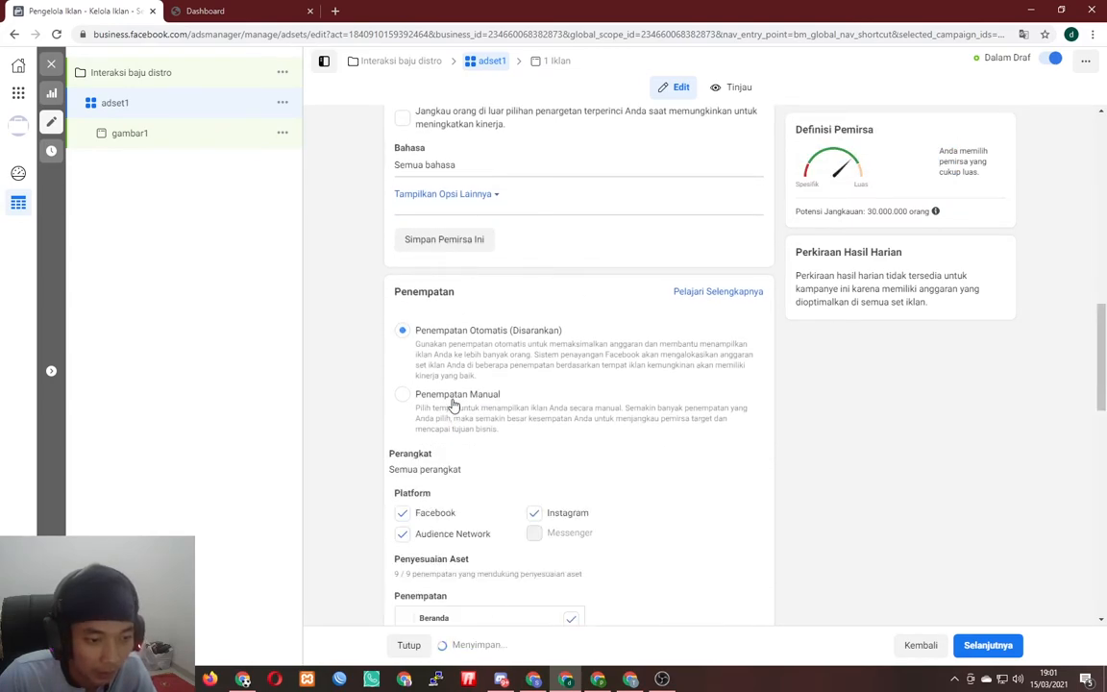
pyautogui.scroll(-1, 534, 432)
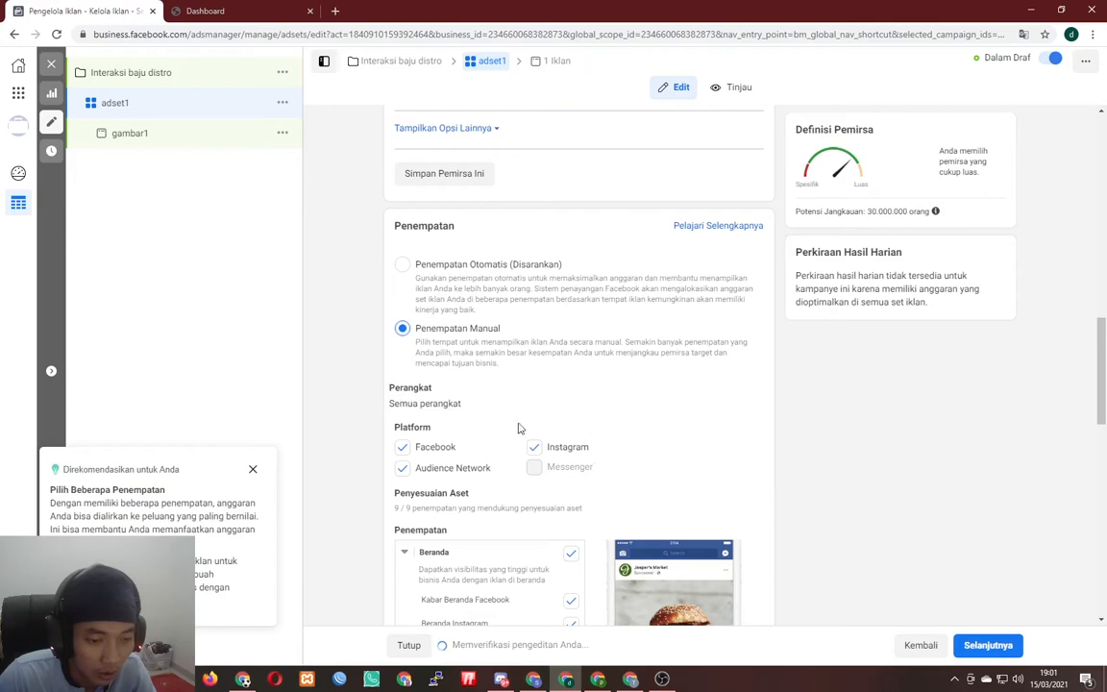
pyautogui.click(402, 470)
pyautogui.scroll(-2, 486, 403)
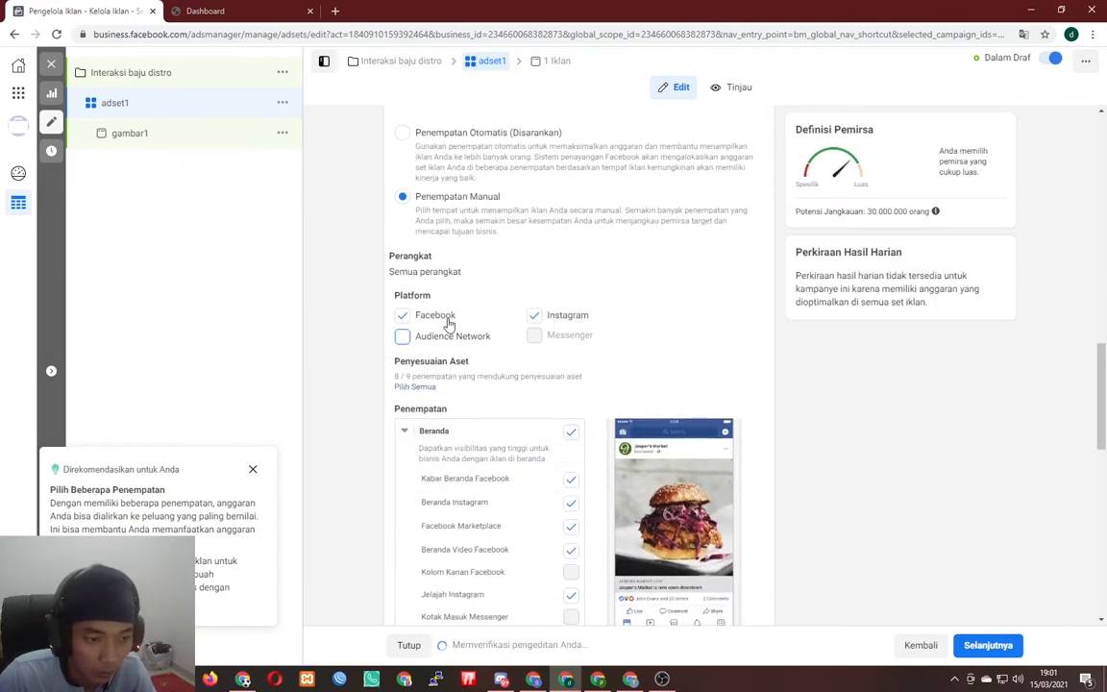
pyautogui.scroll(-4, 519, 399)
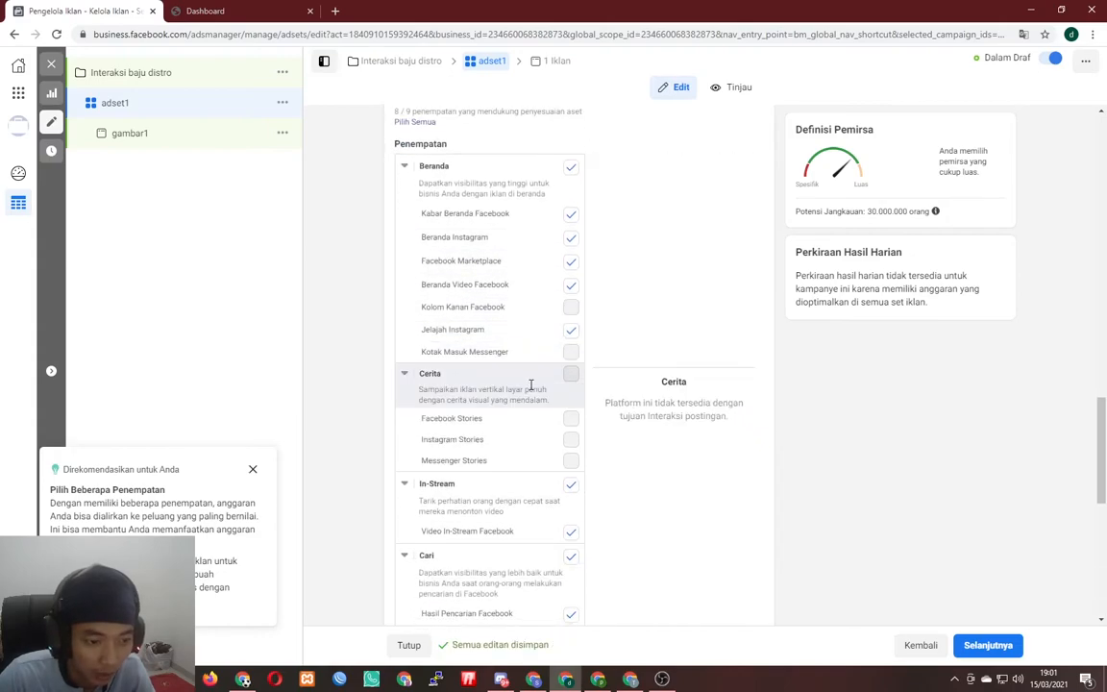
pyautogui.scroll(-7, 530, 382)
pyautogui.moveTo(564, 438)
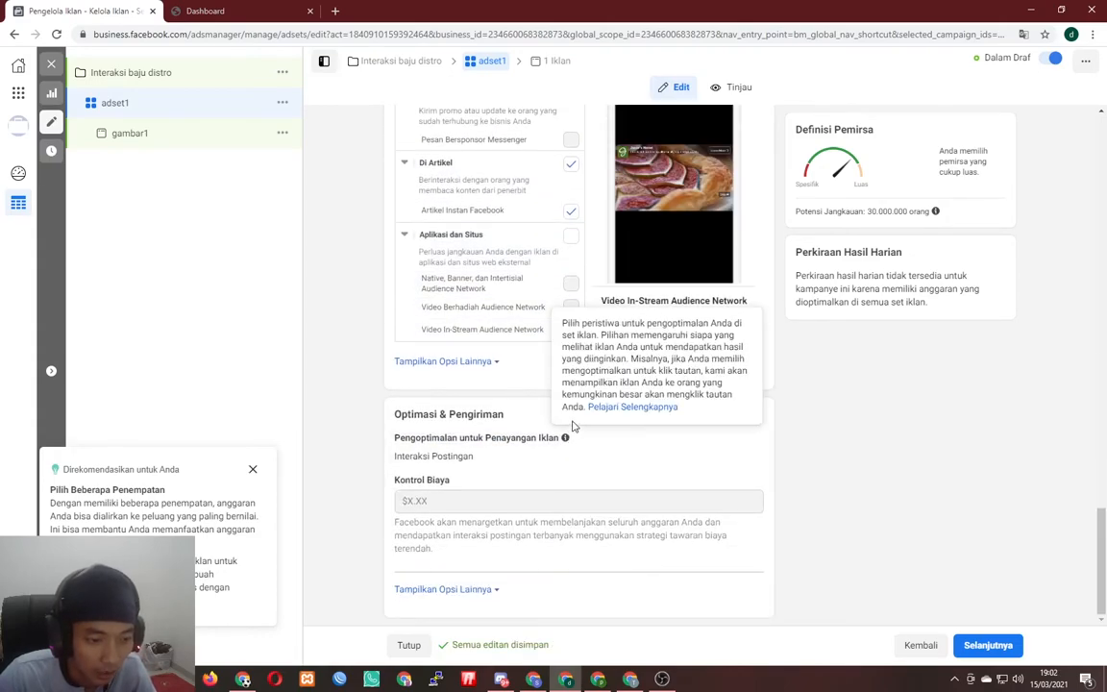
pyautogui.scroll(10, 571, 442)
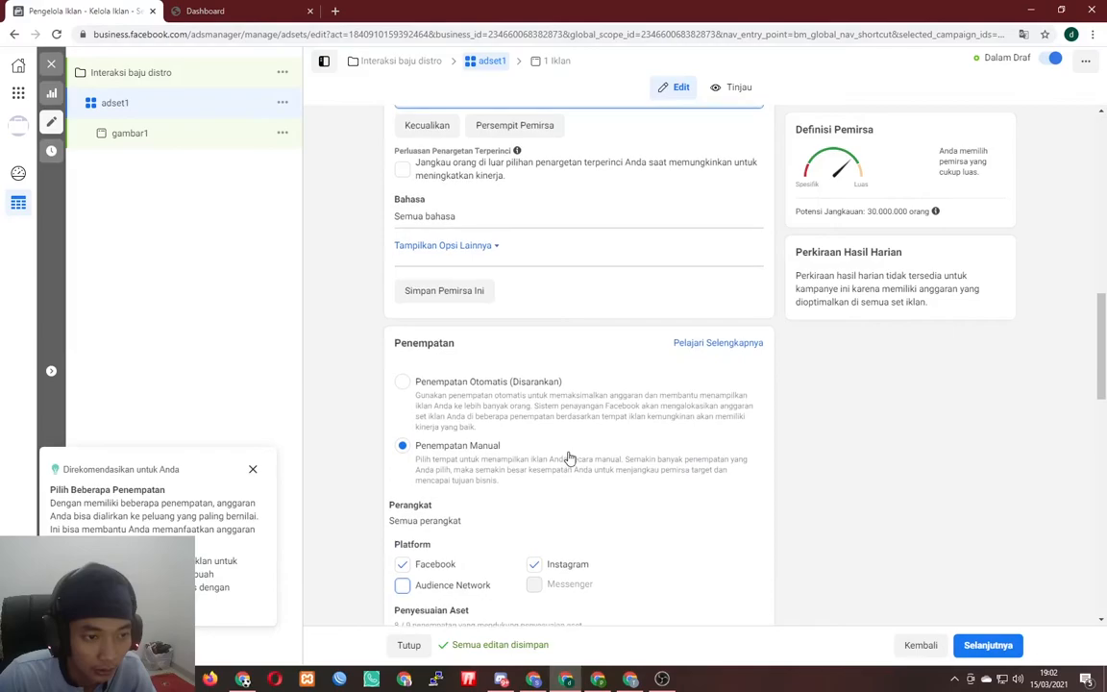
pyautogui.scroll(10, 570, 459)
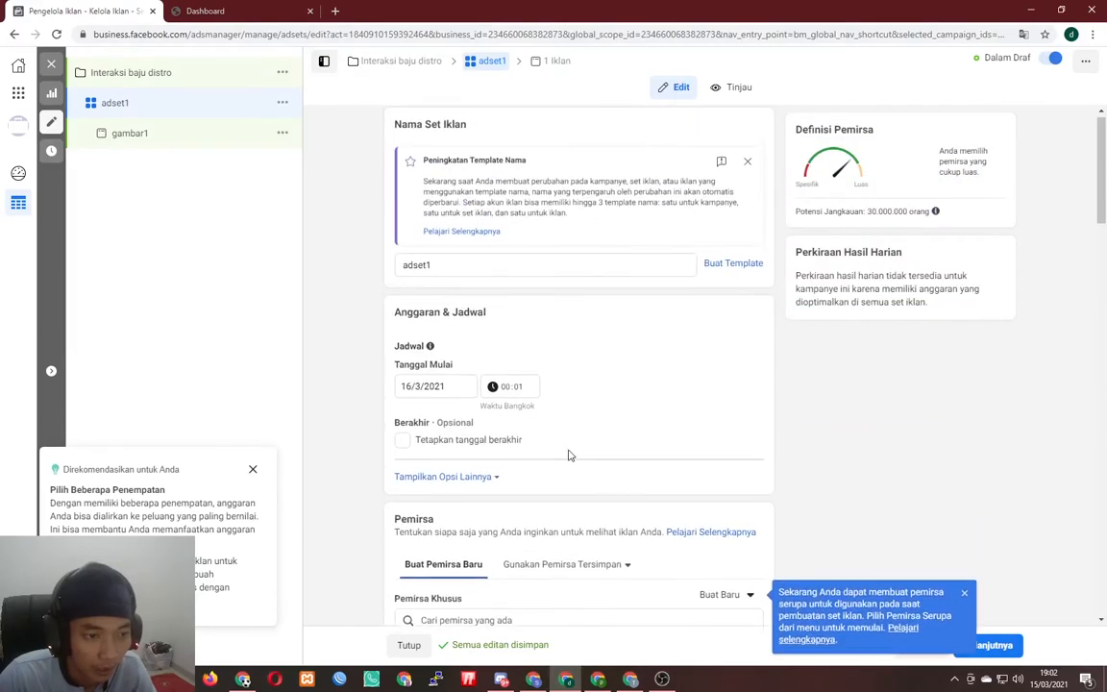
pyautogui.scroll(-10, 568, 453)
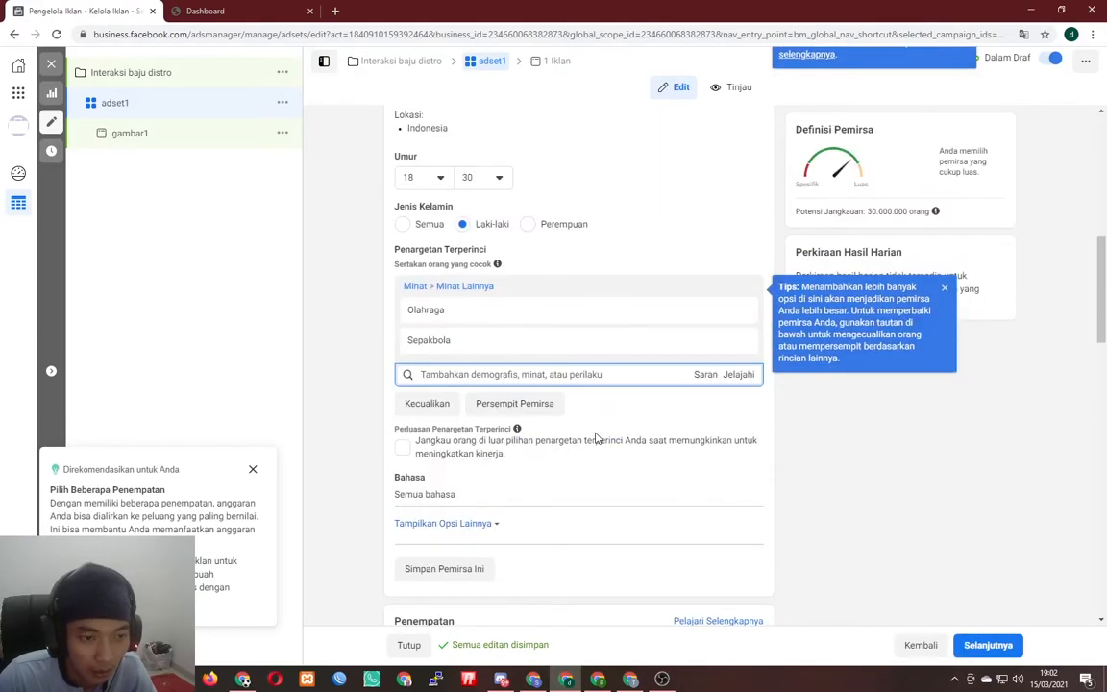
pyautogui.scroll(-8, 544, 391)
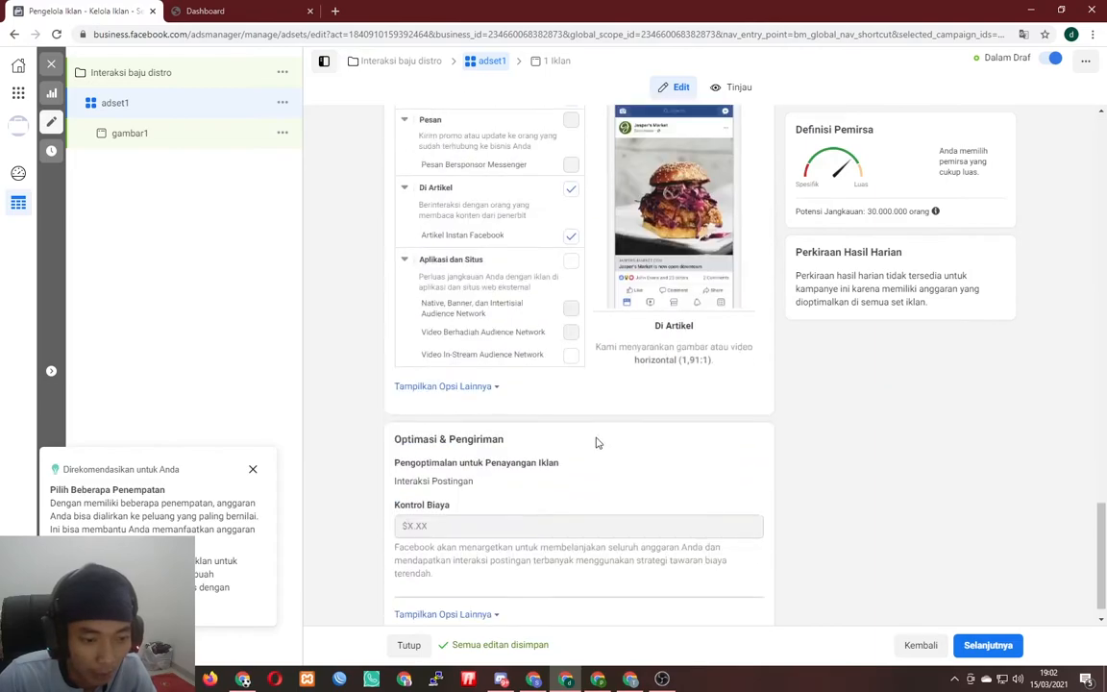
pyautogui.click(162, 145)
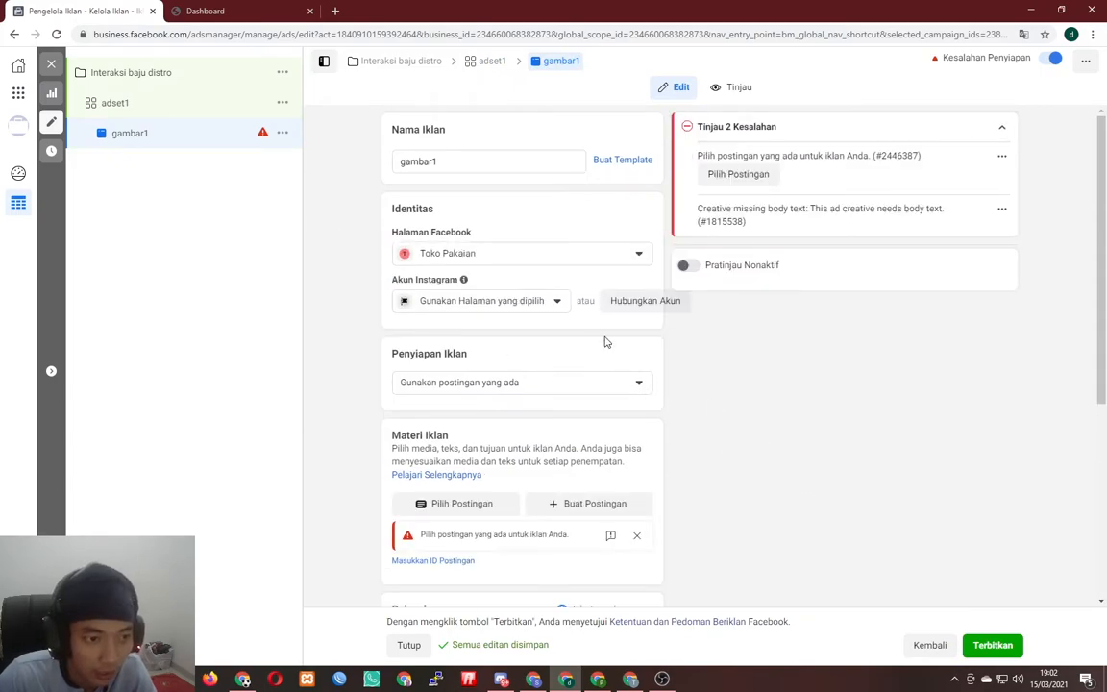
# - Keep Toko Pakaian as the Page and set gambar1's ad setup to Buat Iklan
pyautogui.click(514, 258)
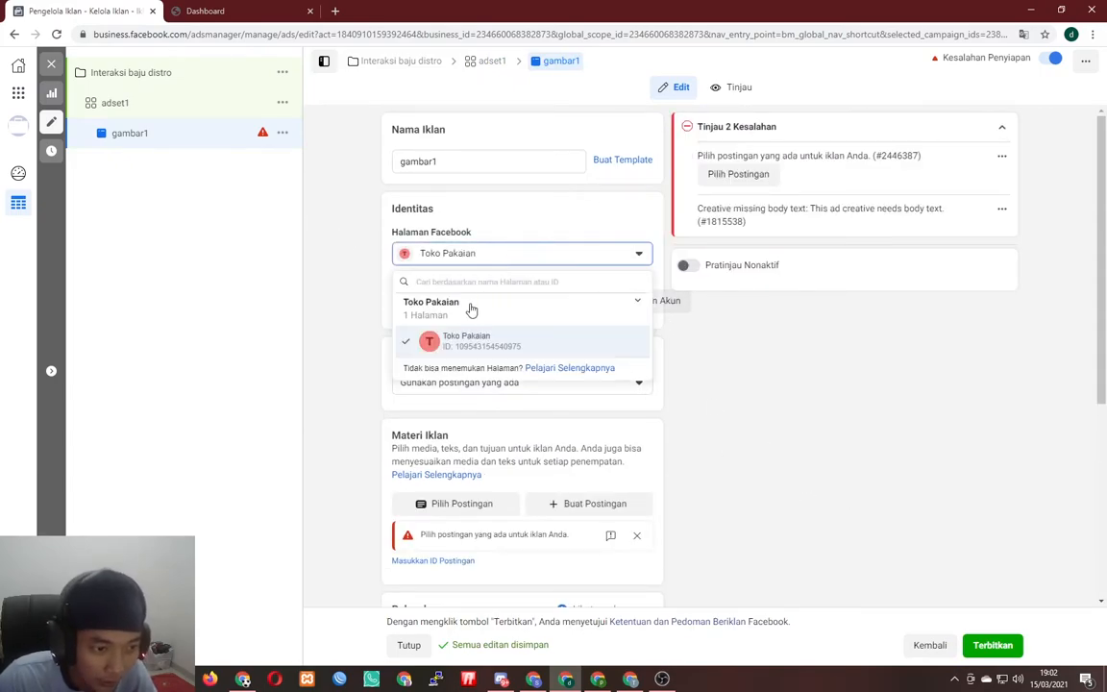
pyautogui.click(798, 410)
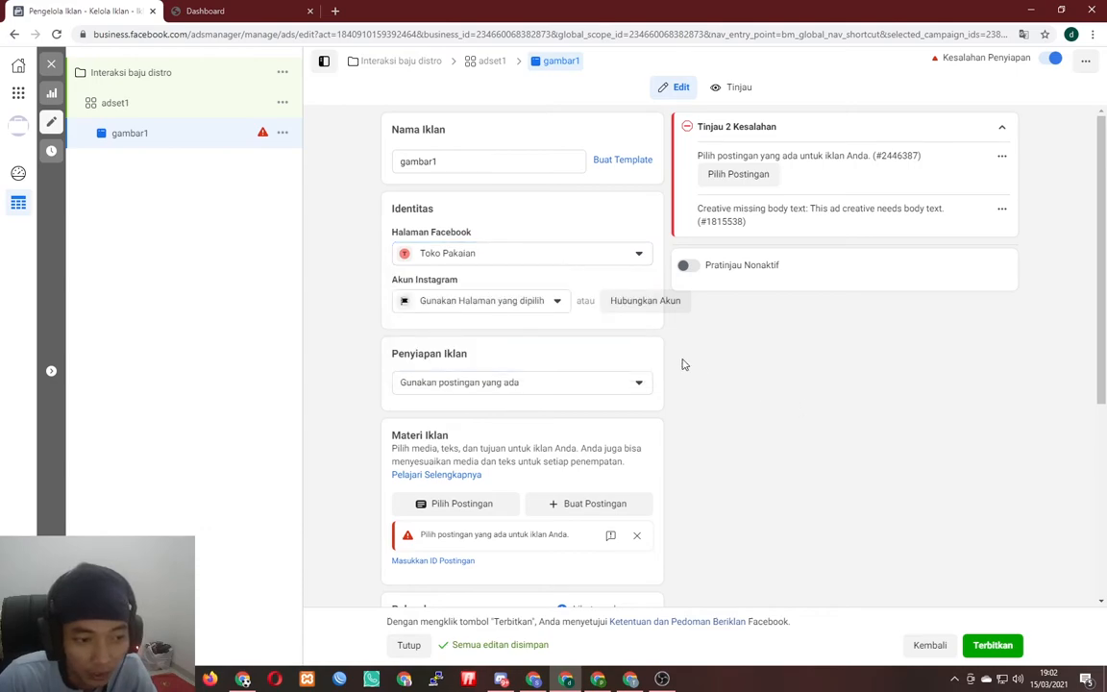
pyautogui.click(504, 385)
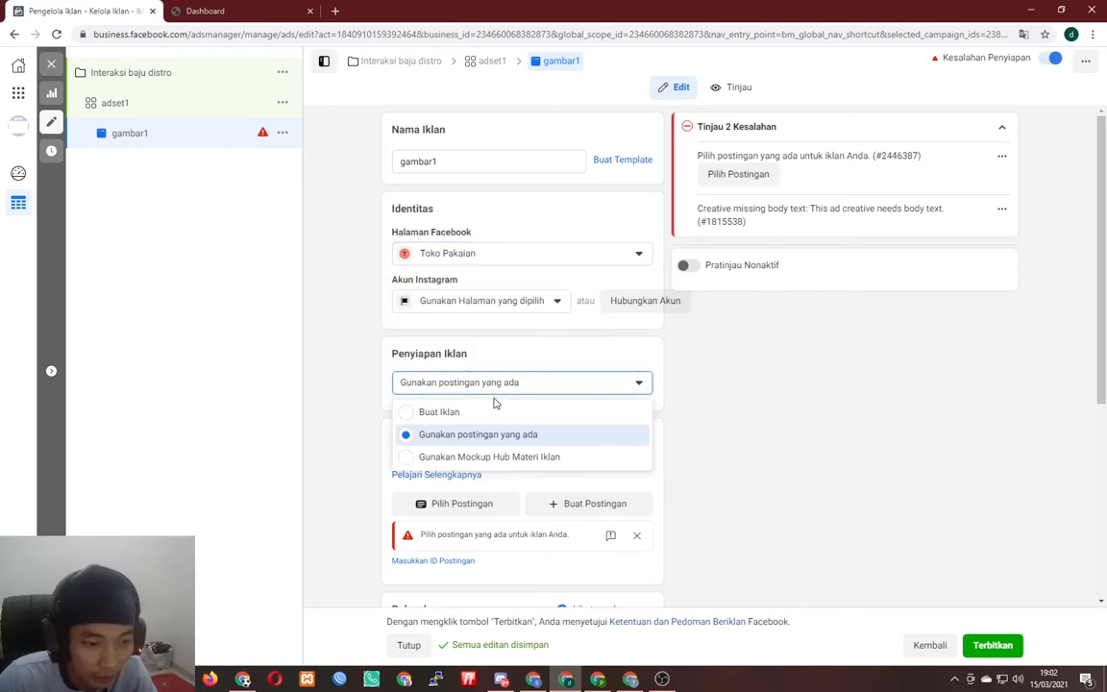
pyautogui.click(481, 414)
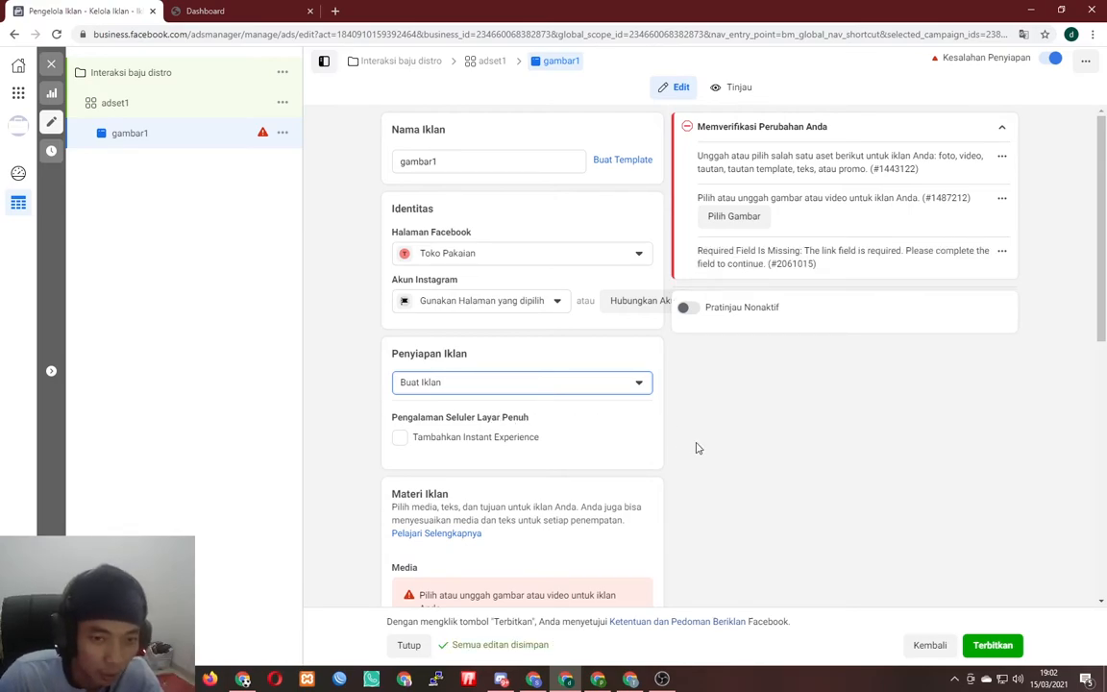
pyautogui.scroll(-2, 698, 449)
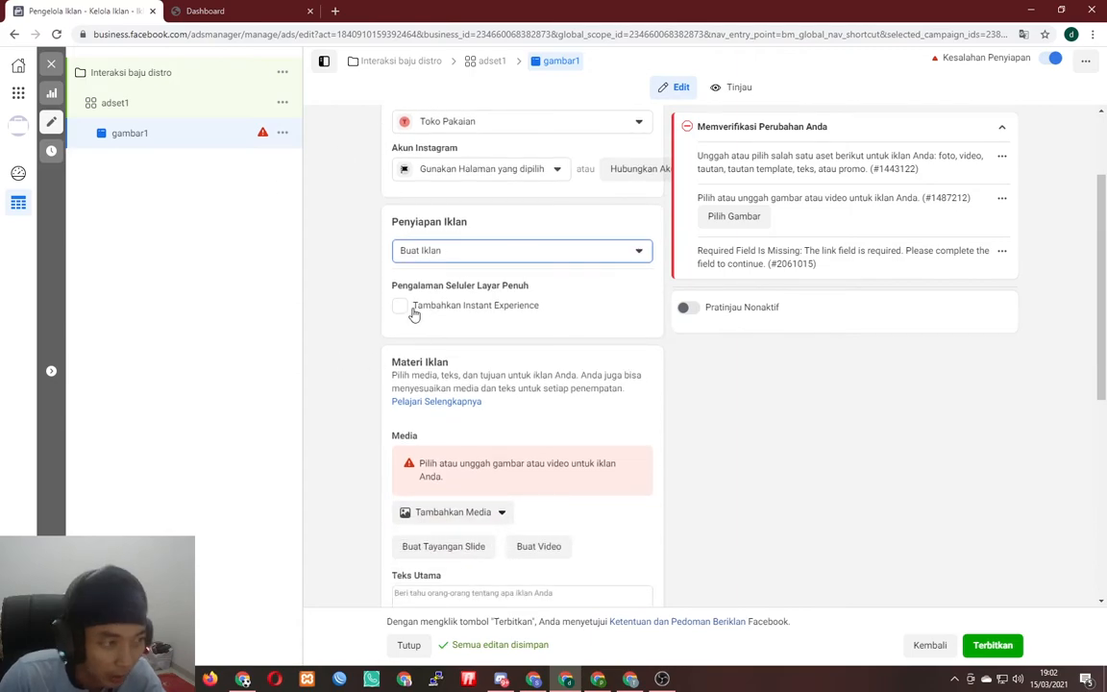
pyautogui.scroll(2, 436, 397)
pyautogui.click(429, 384)
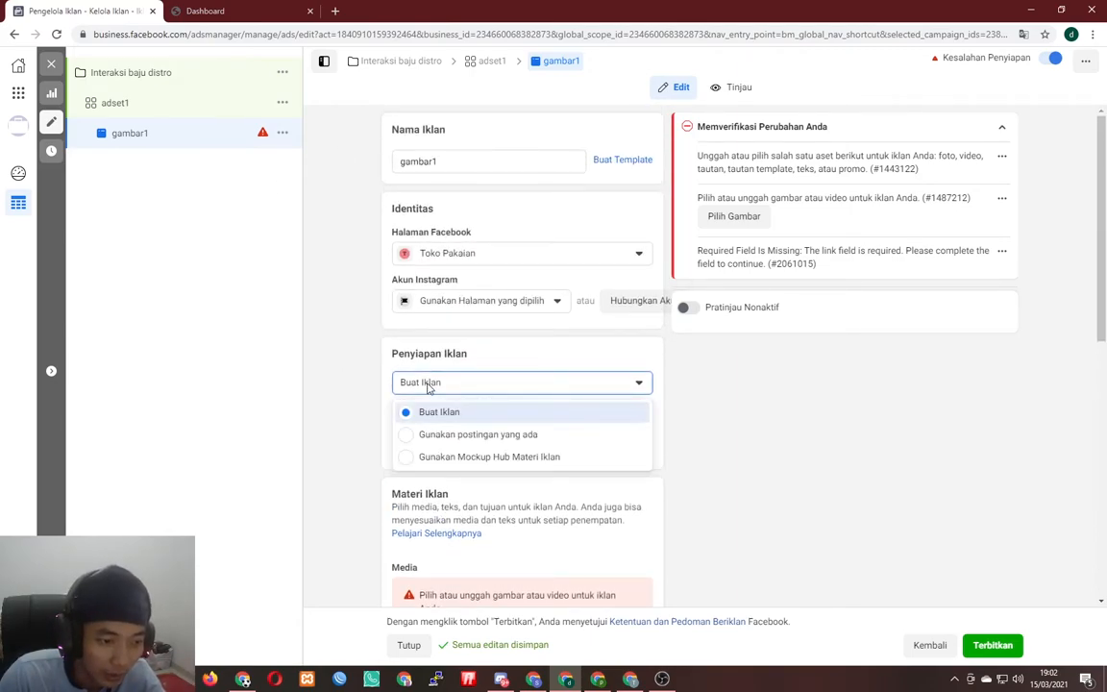
pyautogui.click(481, 437)
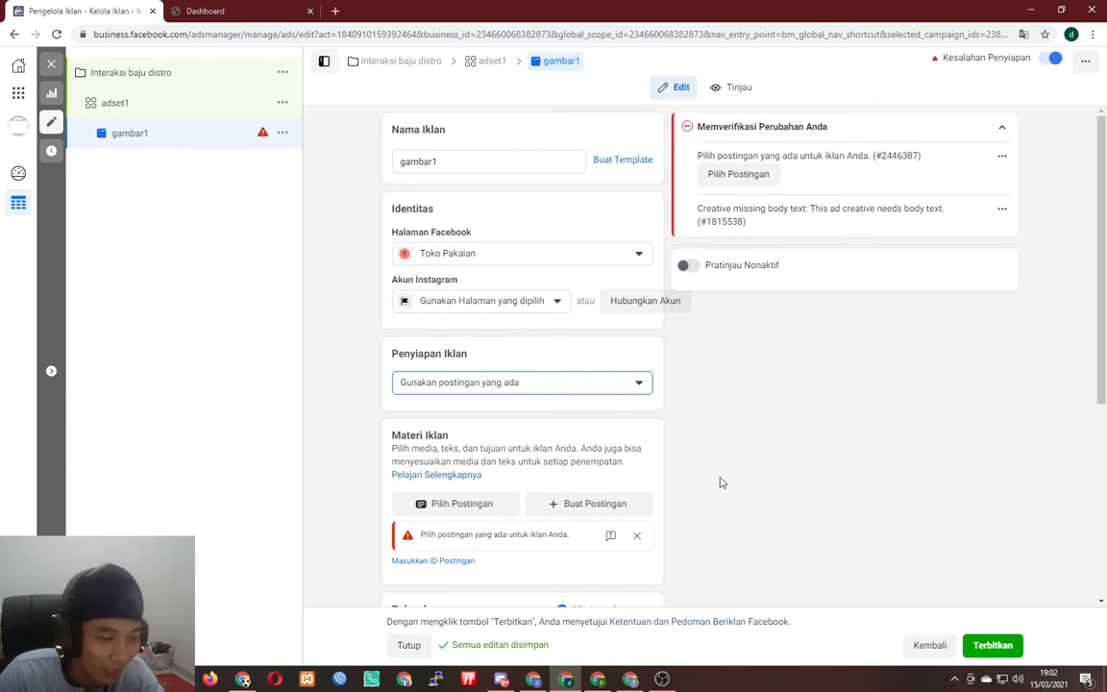
pyautogui.click(499, 389)
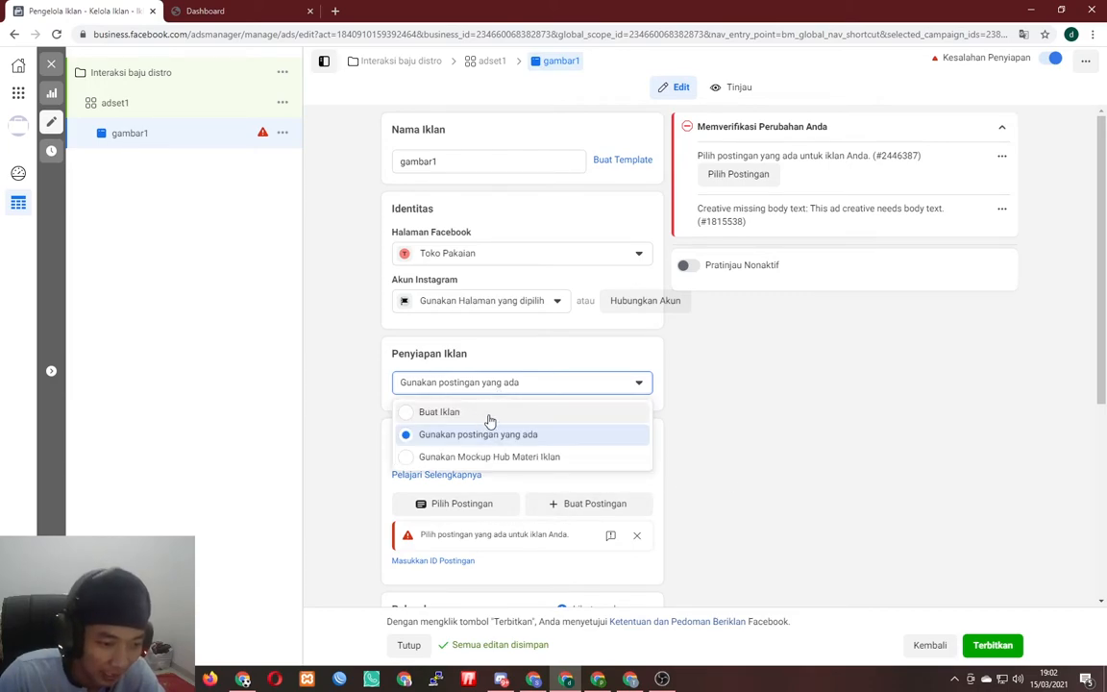
pyautogui.click(488, 413)
pyautogui.scroll(-3, 701, 449)
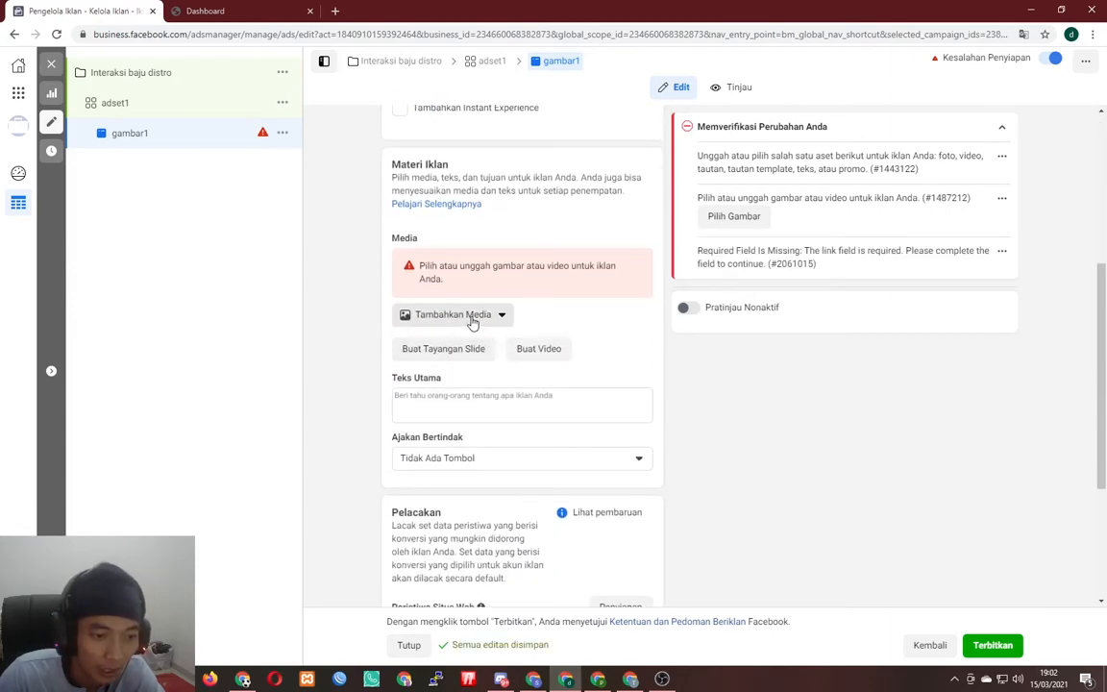
# - Add an image to the ad by starting a new upload from the computer
pyautogui.click(472, 317)
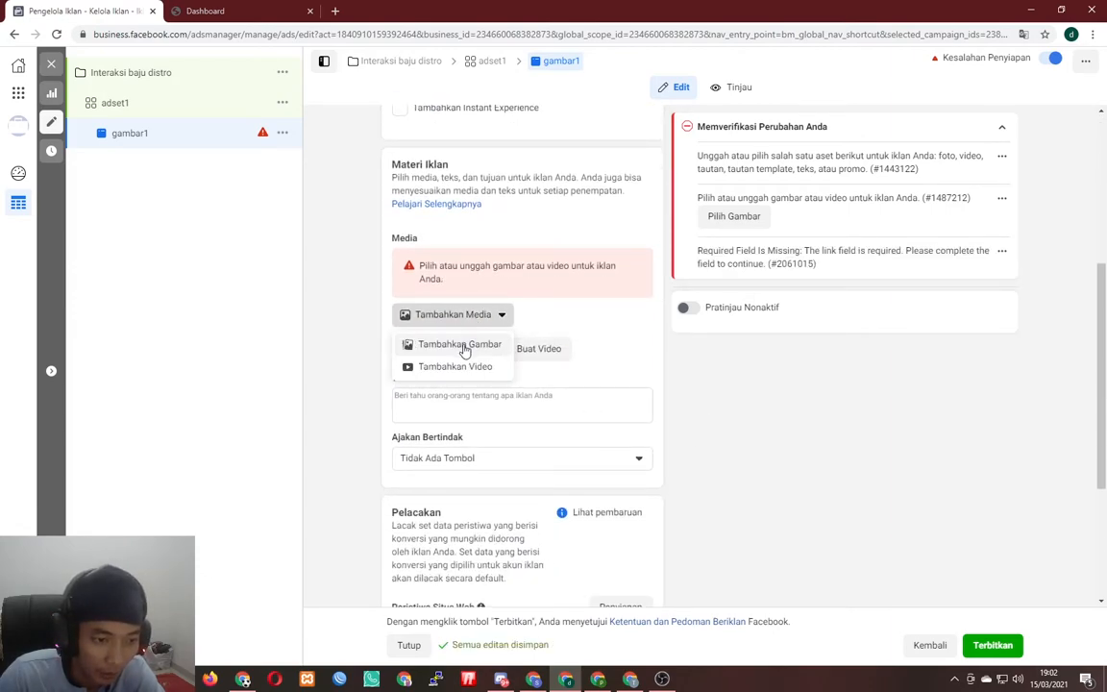
pyautogui.click(465, 349)
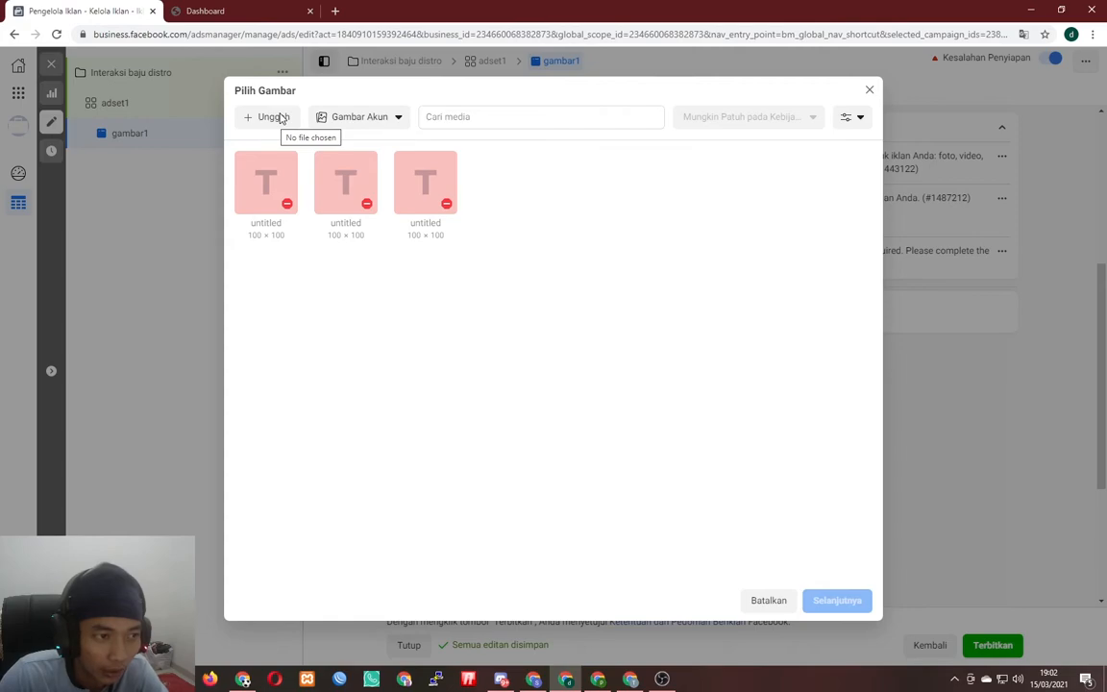
pyautogui.click(280, 116)
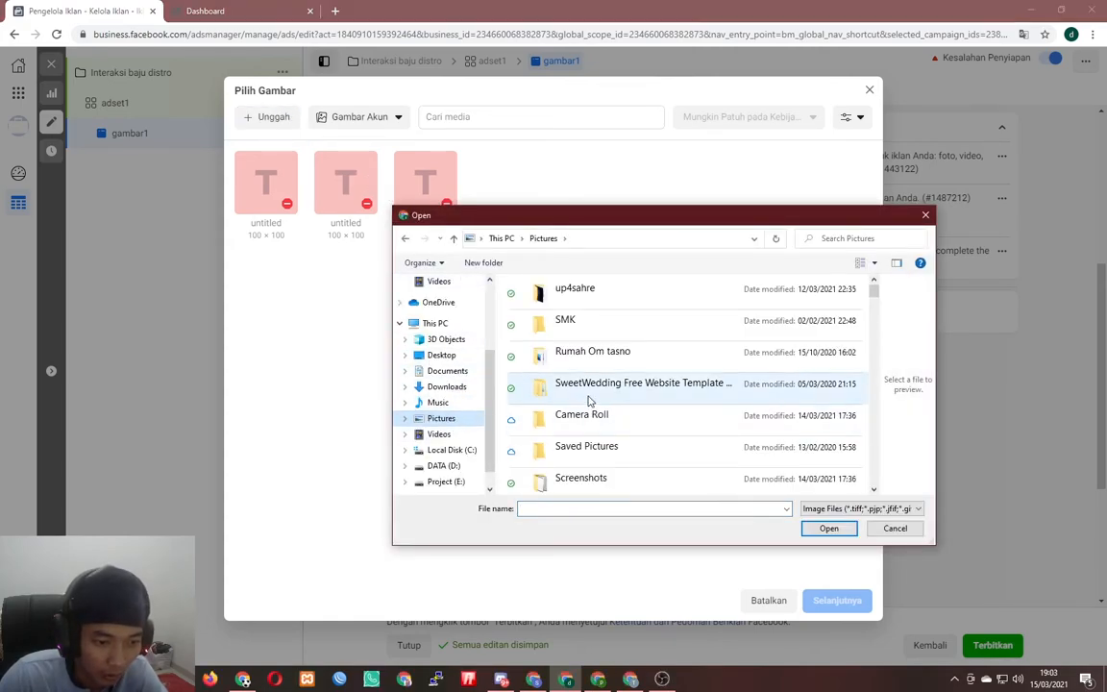
pyautogui.scroll(-5, 648, 395)
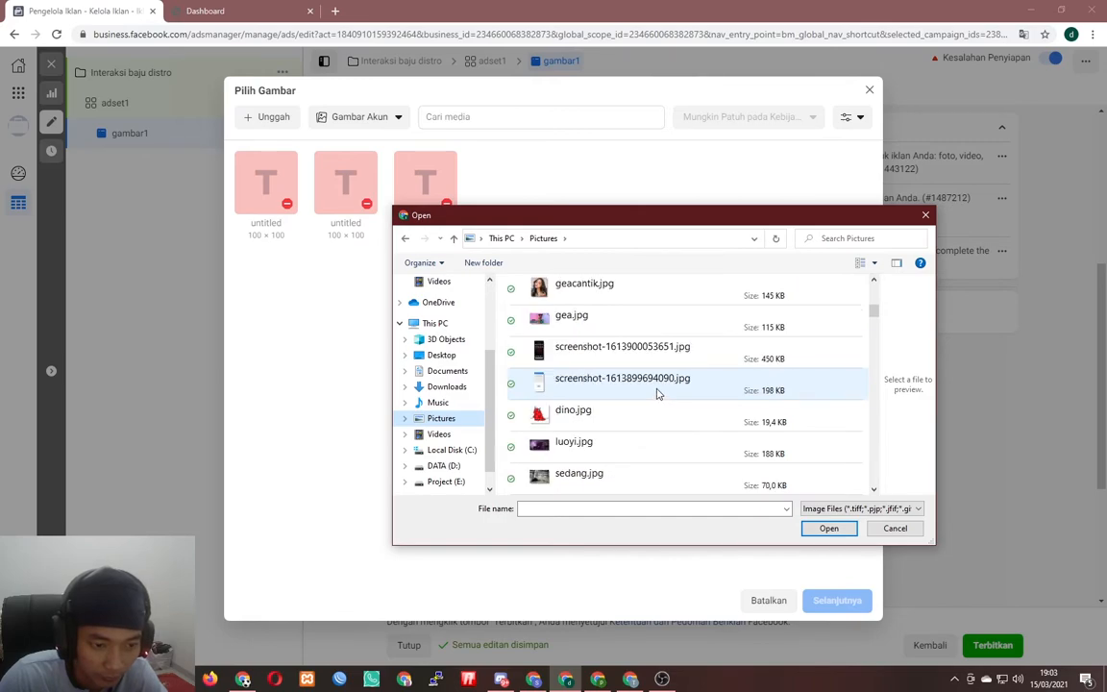
pyautogui.scroll(-1, 658, 393)
pyautogui.scroll(-2, 657, 393)
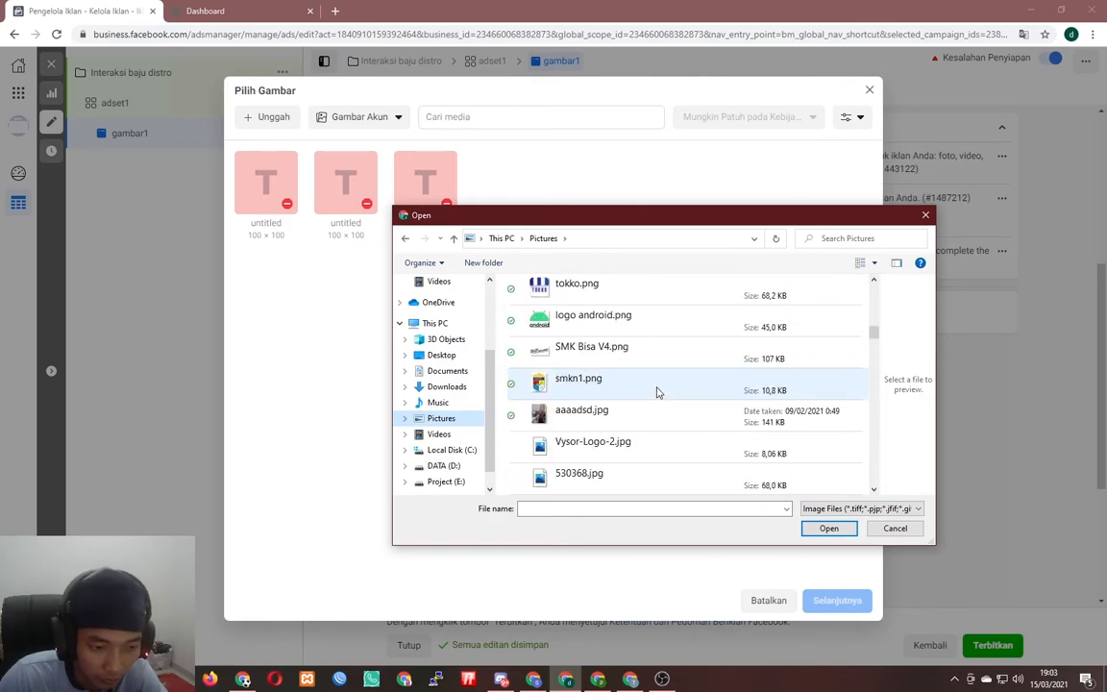
pyautogui.scroll(-1, 657, 393)
pyautogui.scroll(-5, 657, 393)
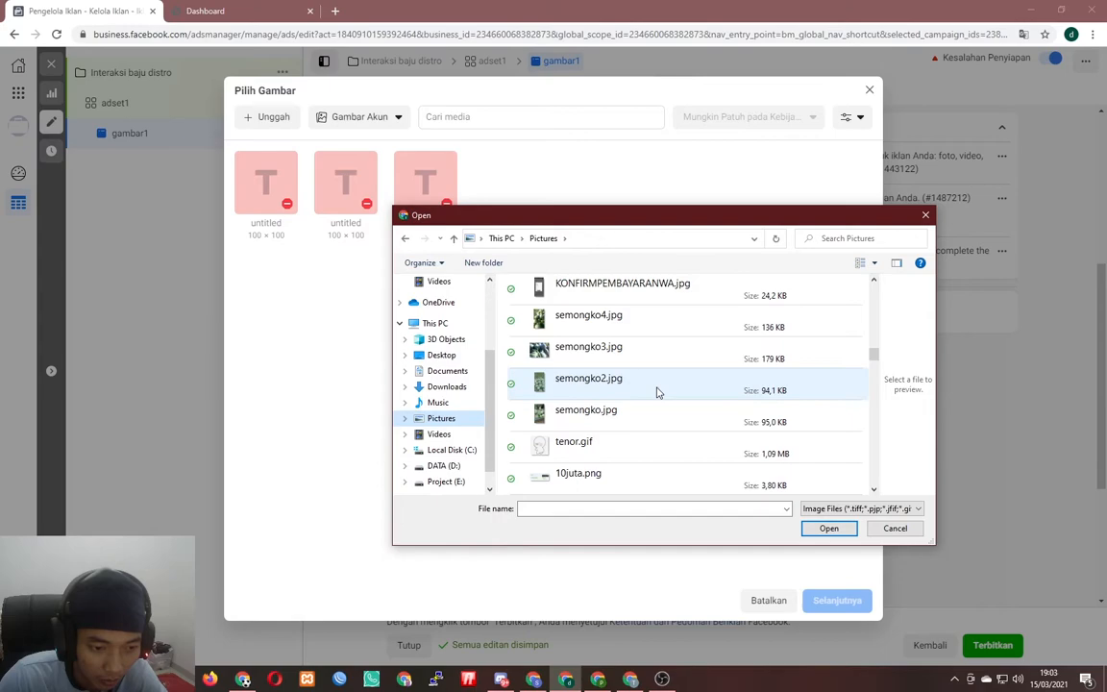
pyautogui.scroll(-1, 657, 393)
pyautogui.scroll(-1, 442, 404)
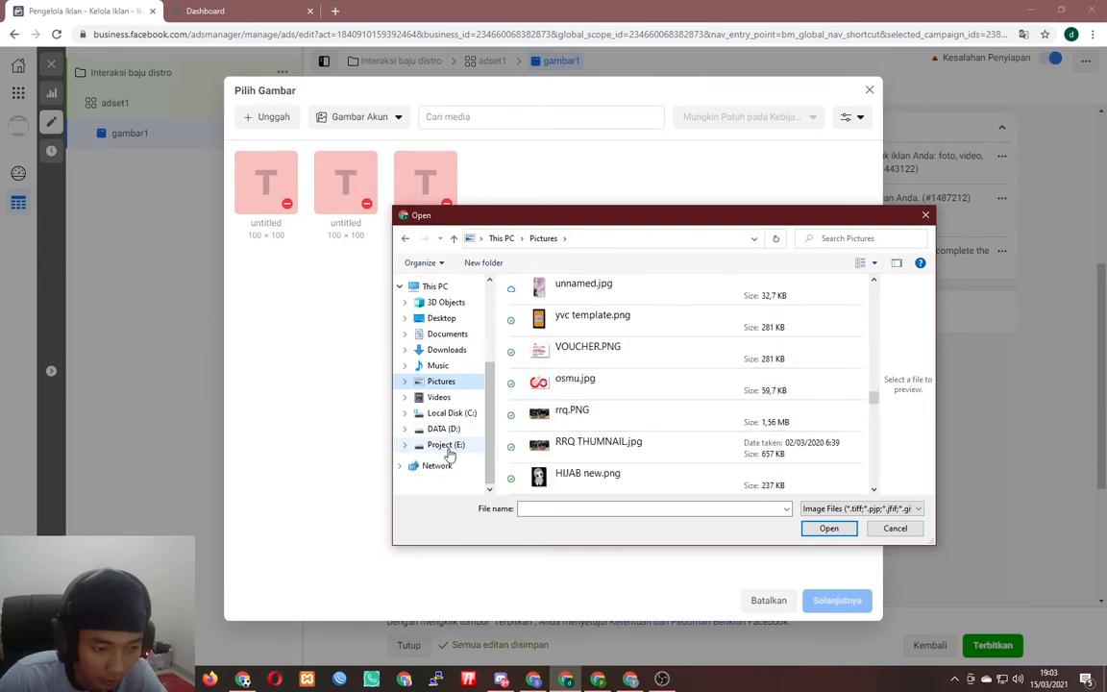
# - Upload bonus1.png from Project (E:)\Online\Internet Marketing\Fb Ads\Bisnis\MitraJetX
pyautogui.click(446, 445)
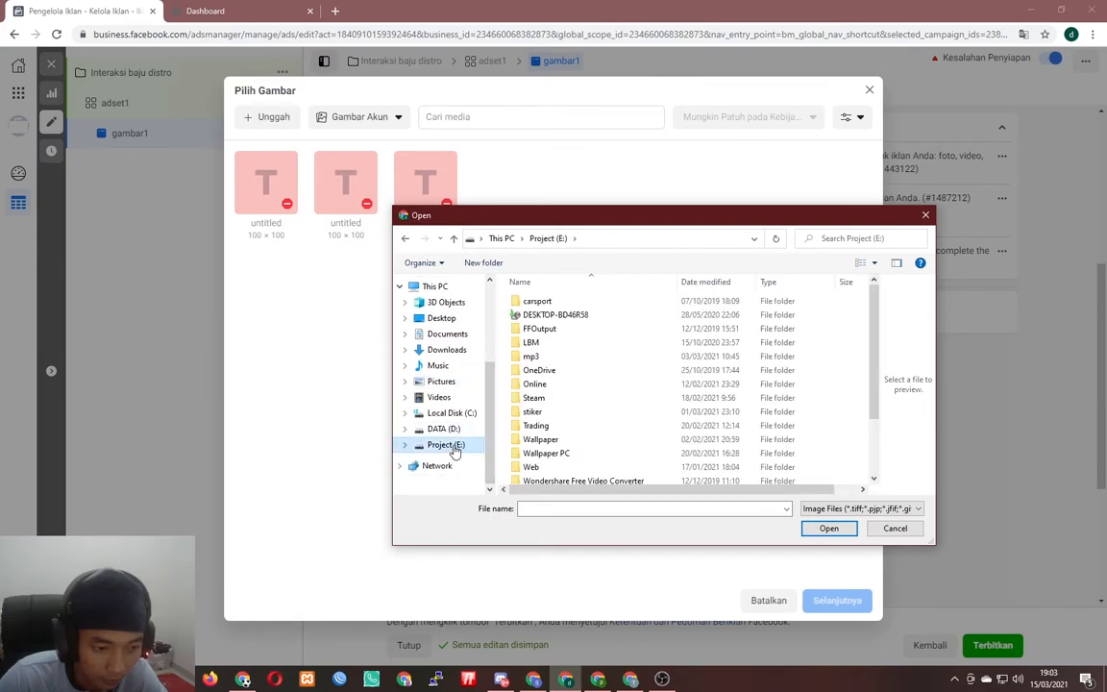
pyautogui.doubleClick(548, 385)
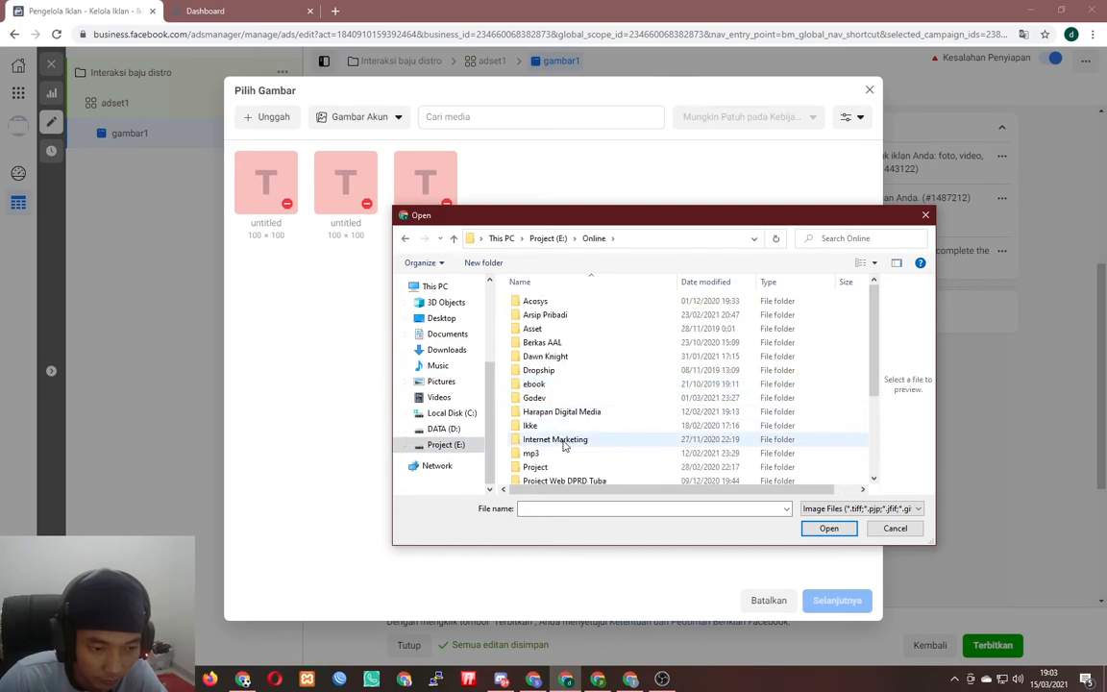
pyautogui.doubleClick(552, 435)
pyautogui.doubleClick(532, 300)
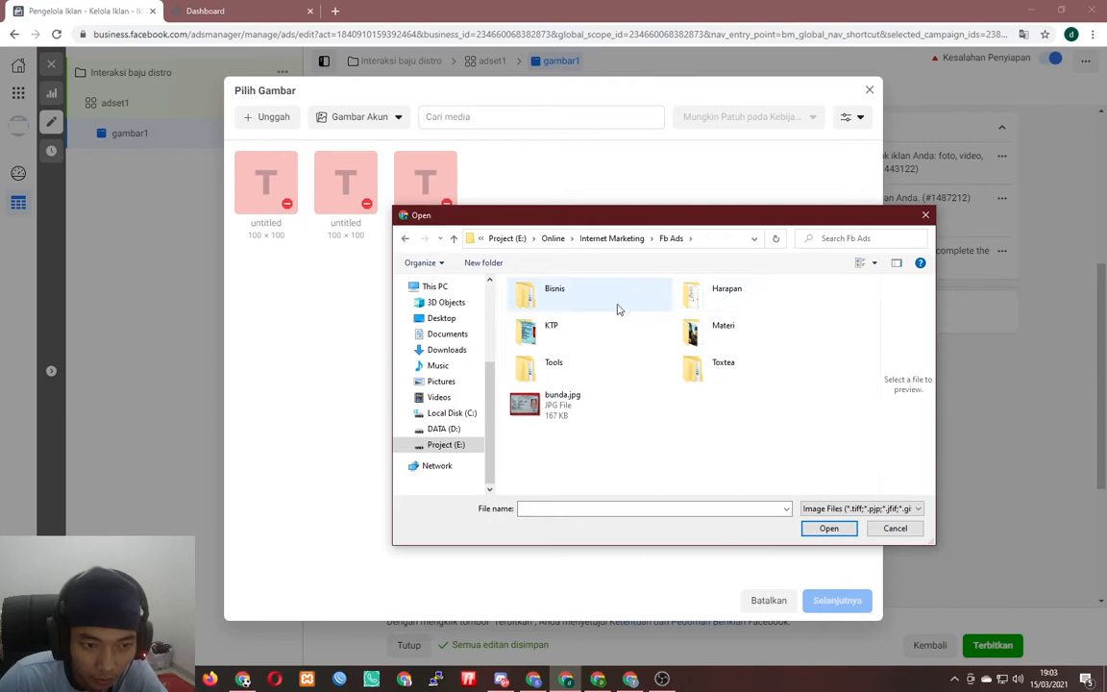
pyautogui.doubleClick(604, 303)
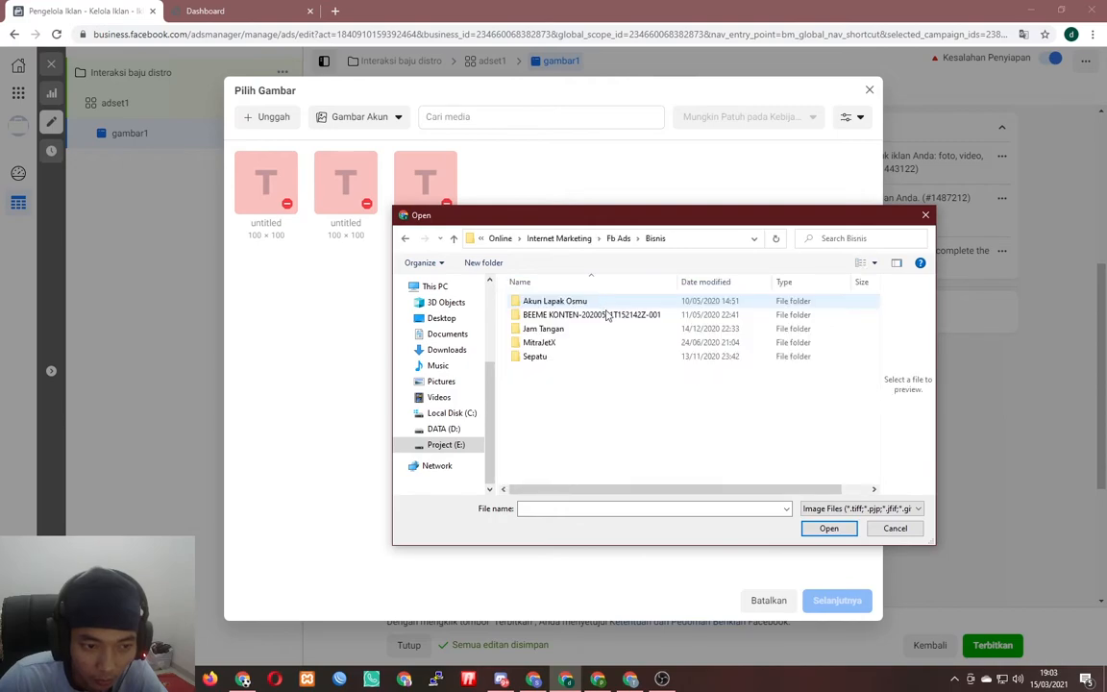
pyautogui.doubleClick(561, 359)
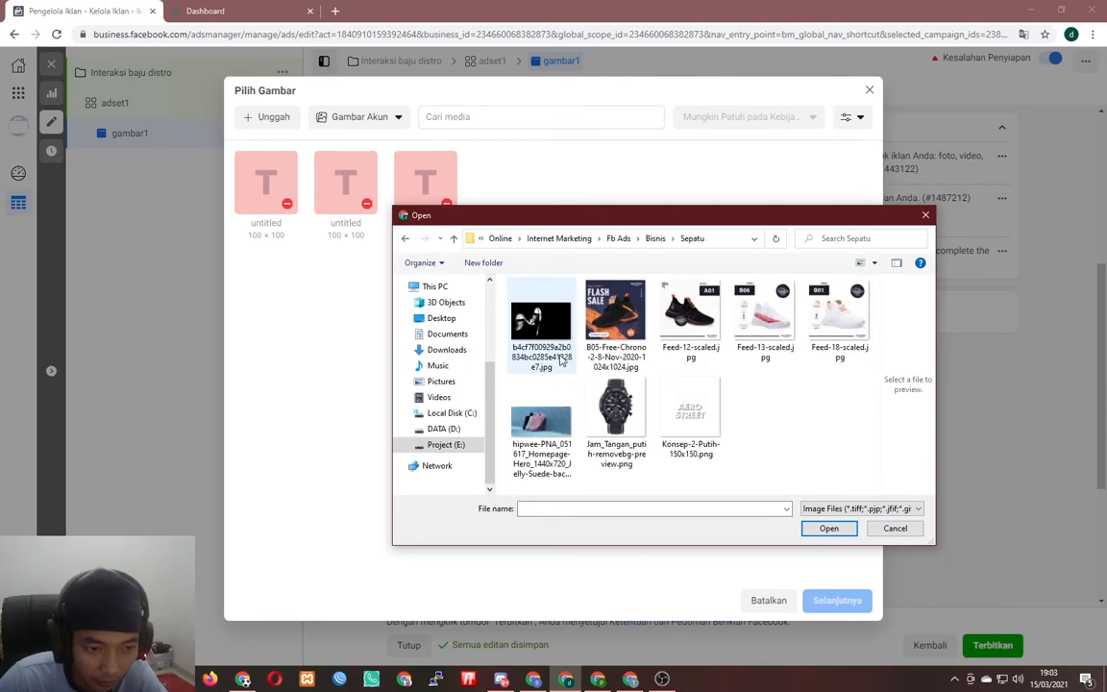
pyautogui.press('BackSpace')
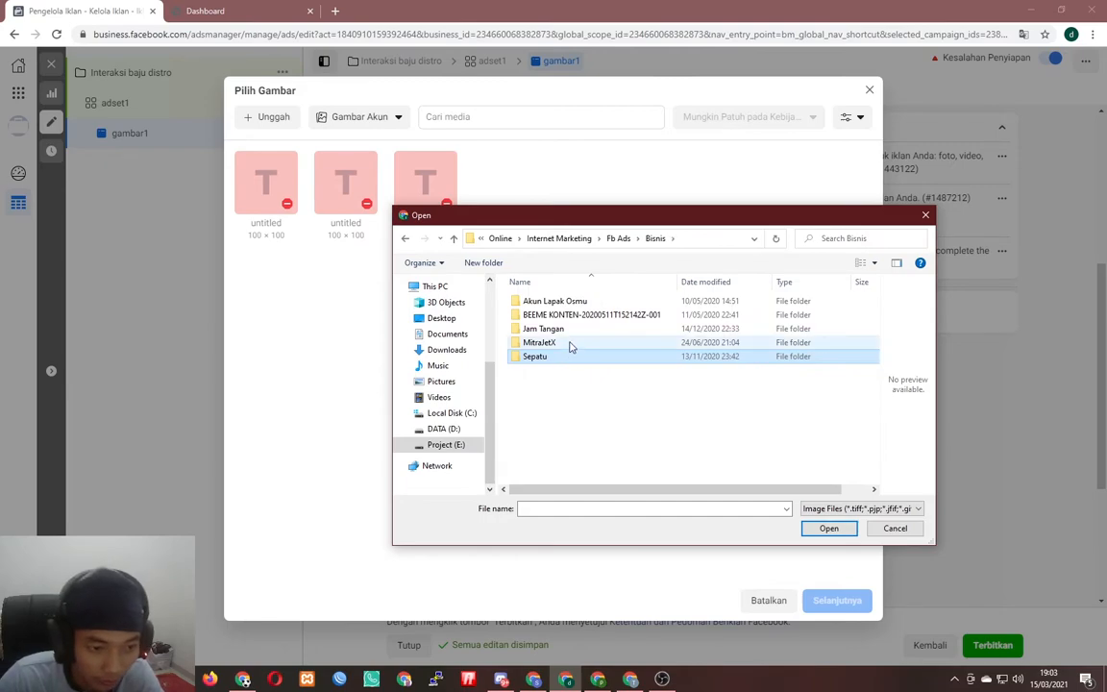
pyautogui.doubleClick(569, 344)
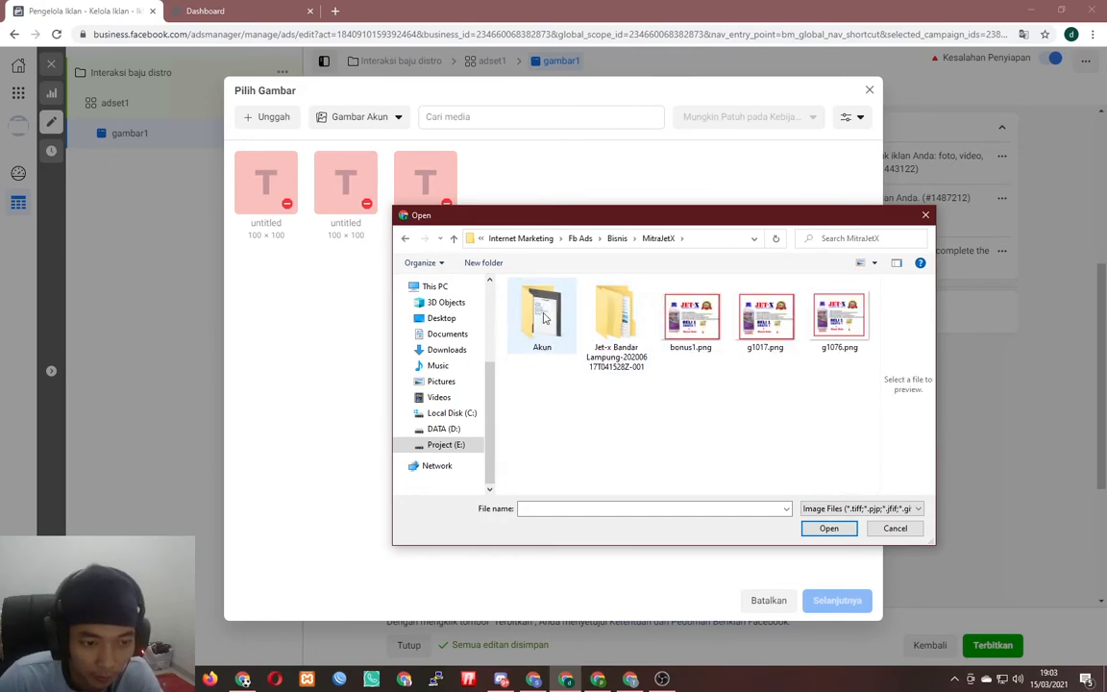
pyautogui.doubleClick(692, 322)
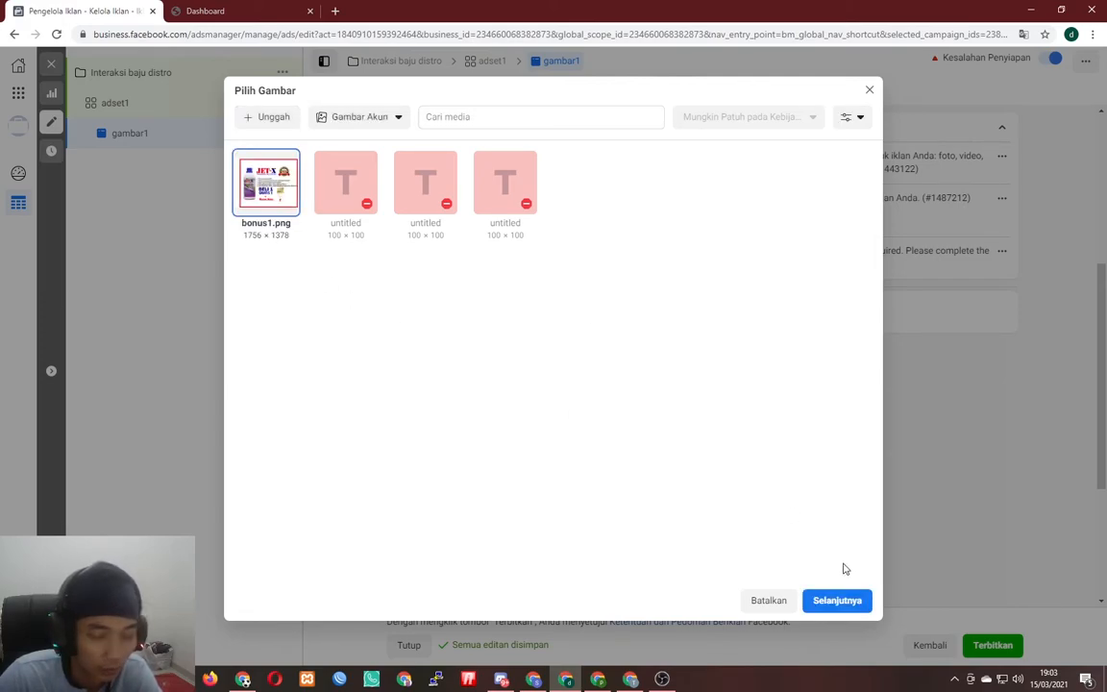
# - Confirm the cropped bonus1.png image and begin entering the primary text 'Promo Baju Distro Buy 1 Get 2'
pyautogui.click(837, 599)
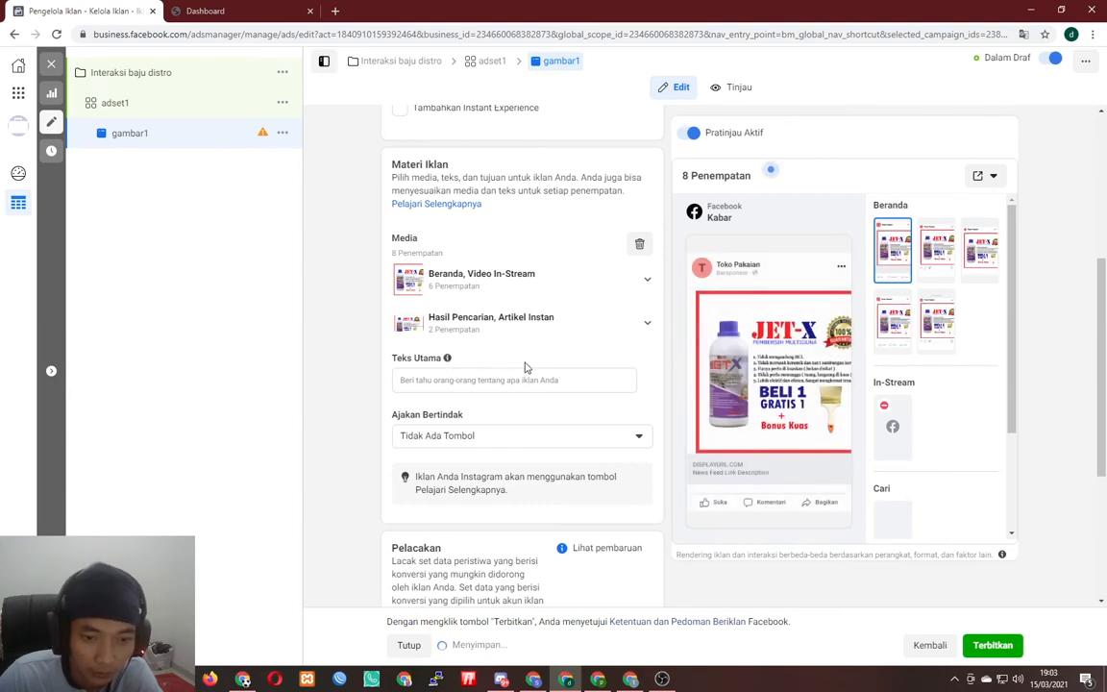
pyautogui.click(463, 382)
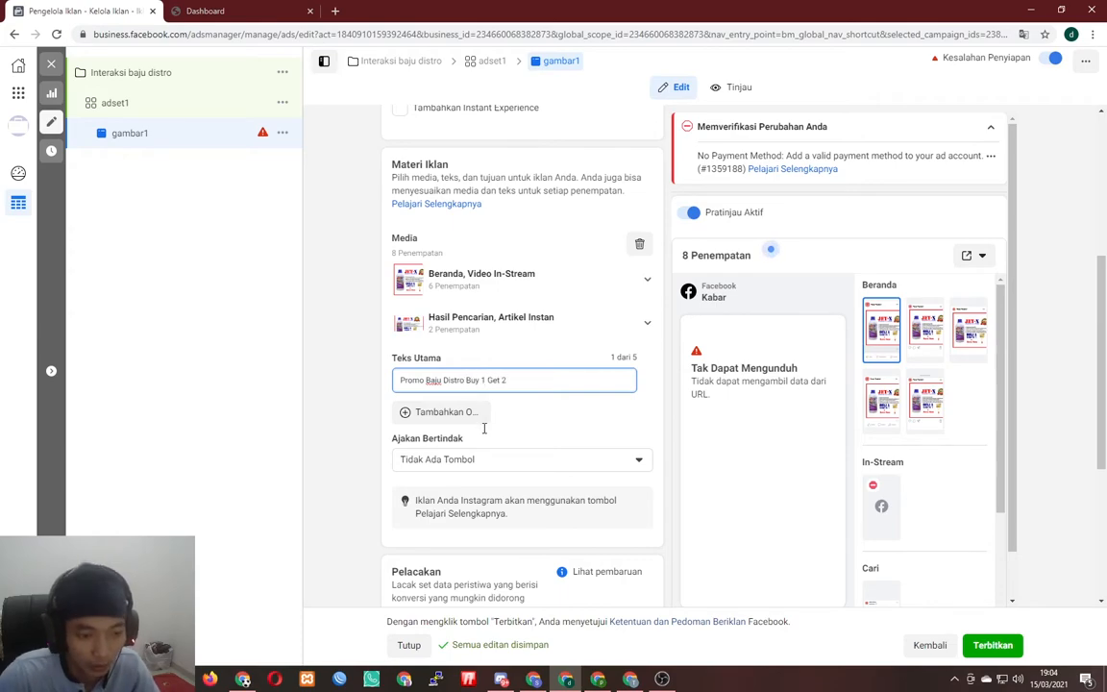
# - Set the call to action to Beli Sekarang and move into the now-required website URL field
pyautogui.click(545, 432)
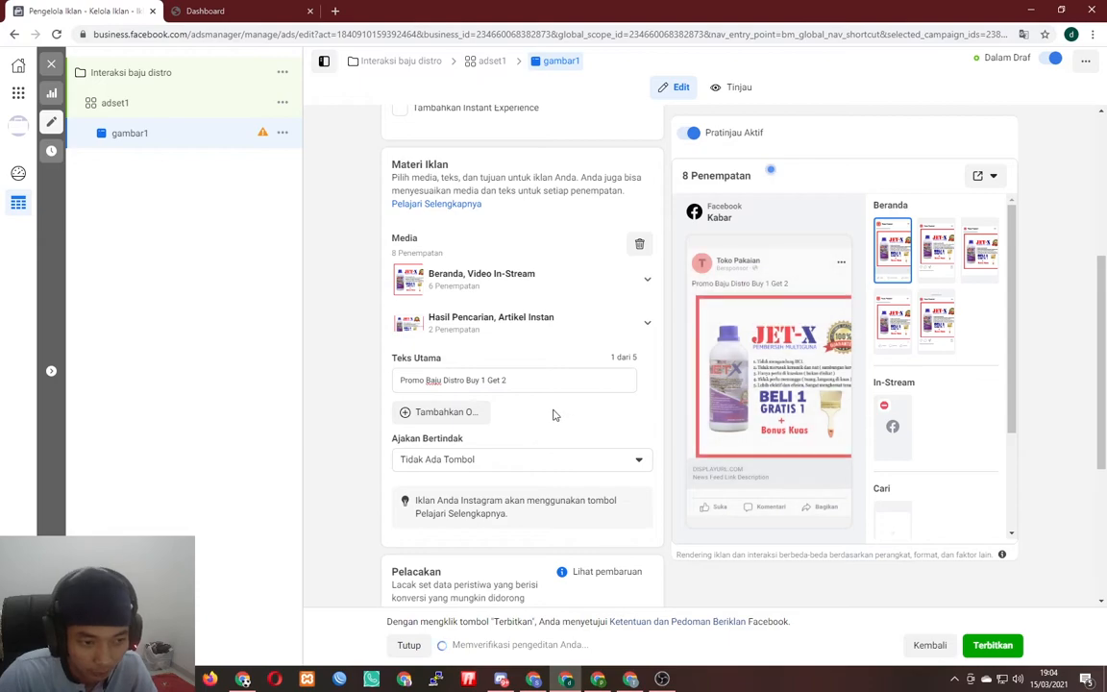
pyautogui.scroll(1, 566, 423)
pyautogui.scroll(-2, 574, 420)
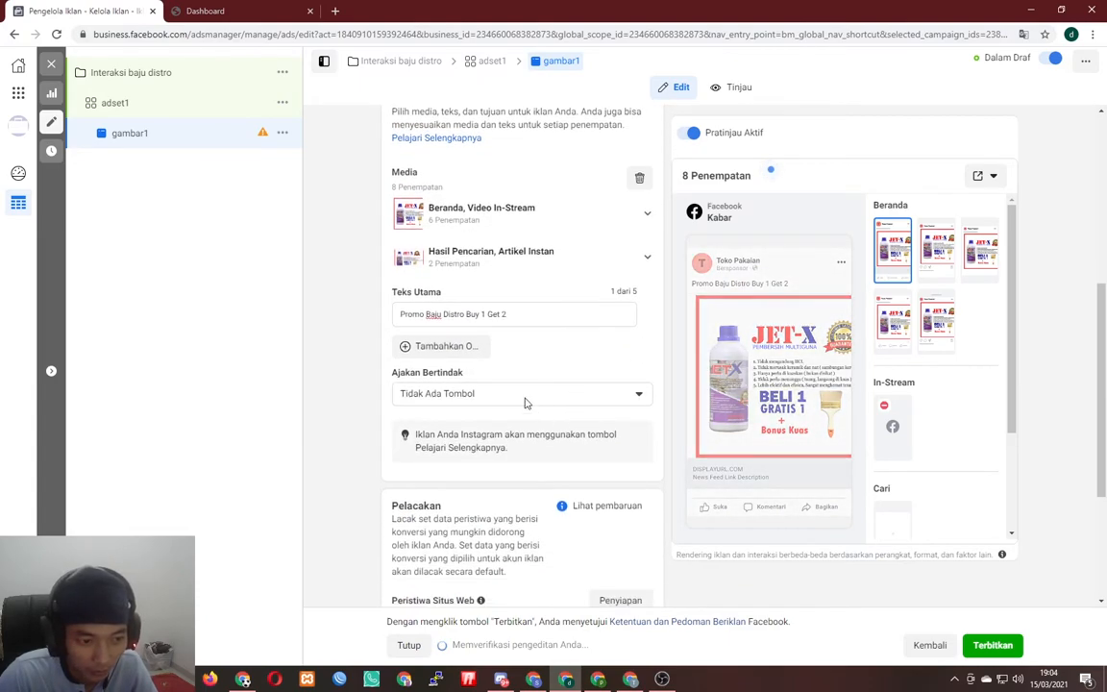
pyautogui.scroll(-1, 519, 374)
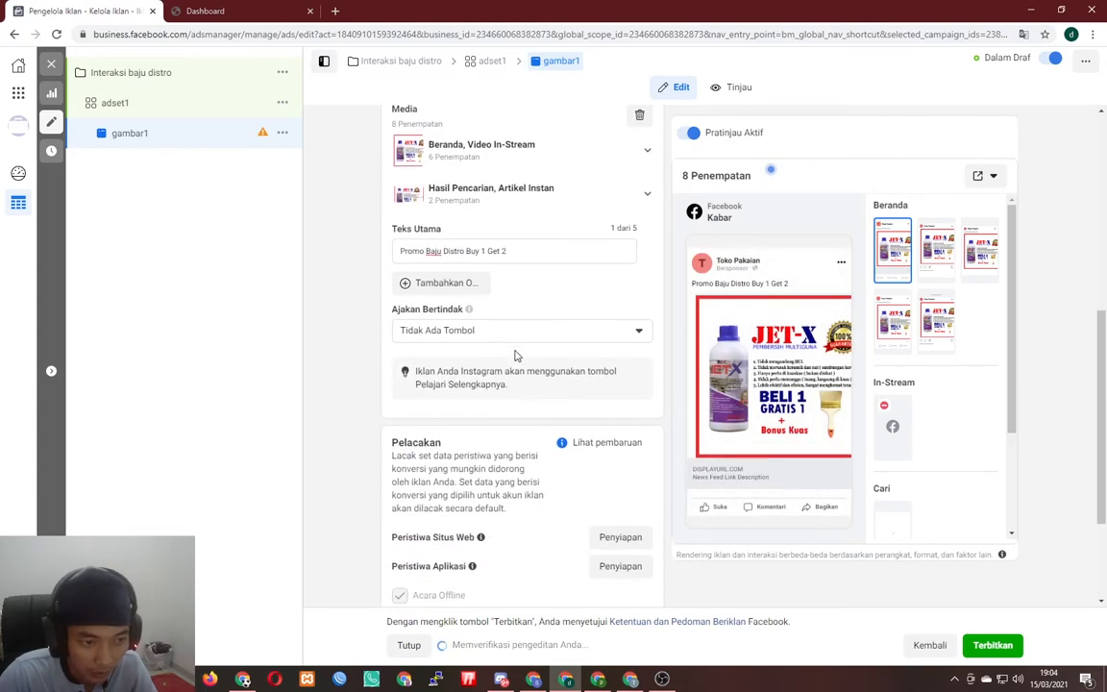
pyautogui.click(465, 329)
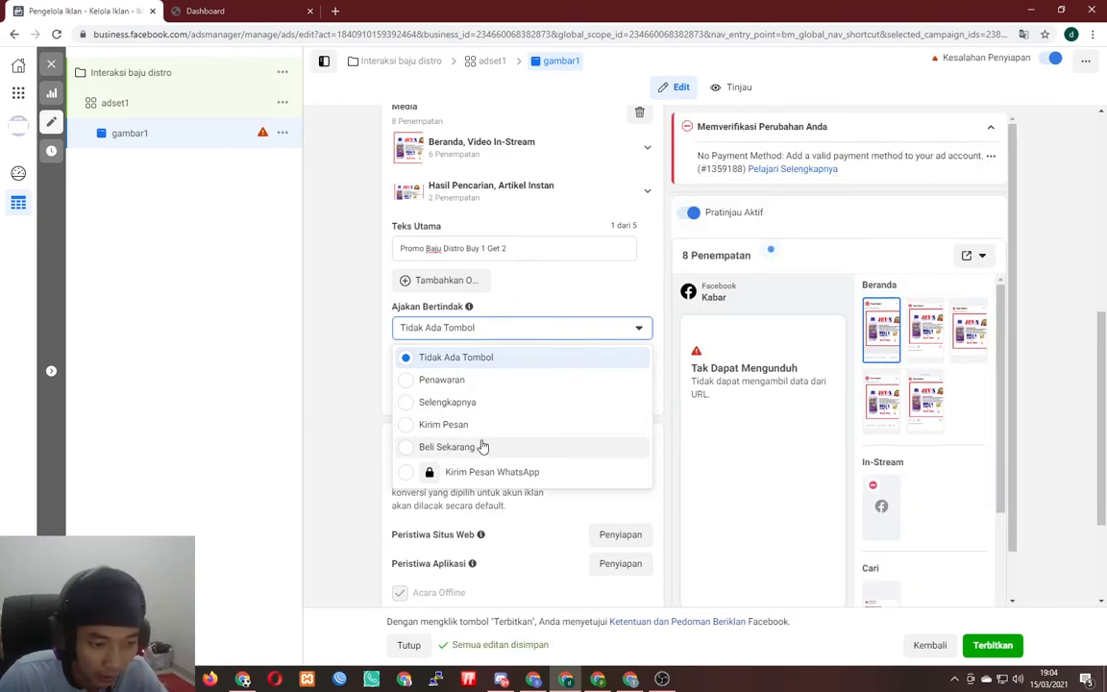
pyautogui.click(482, 447)
pyautogui.click(469, 431)
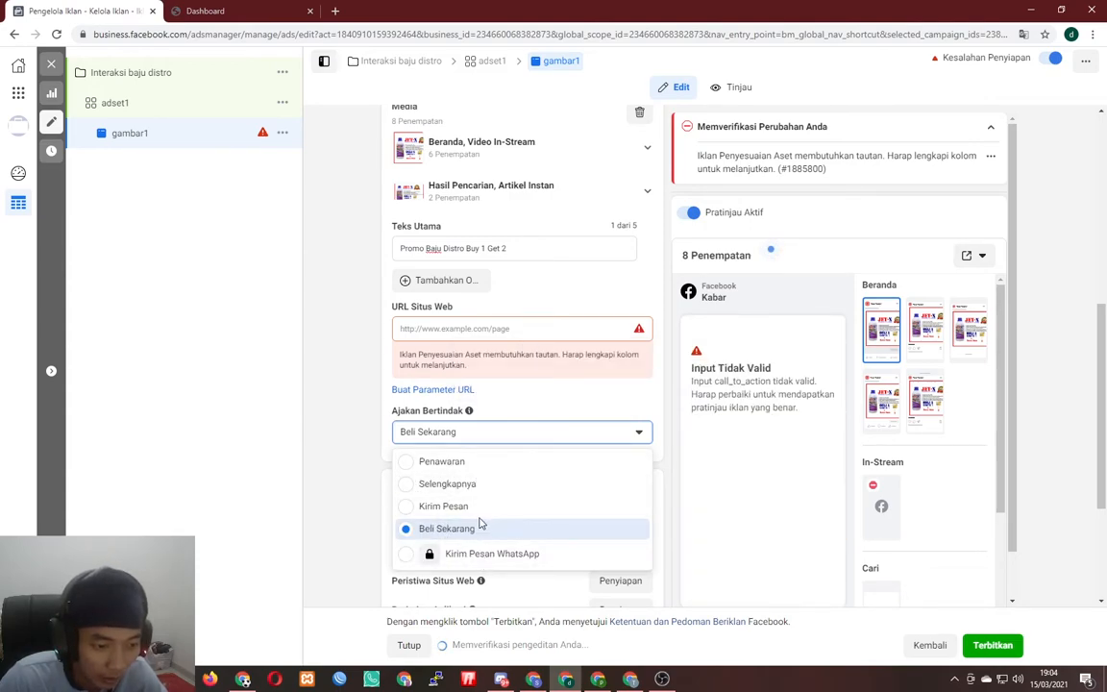
pyautogui.click(485, 341)
pyautogui.click(485, 328)
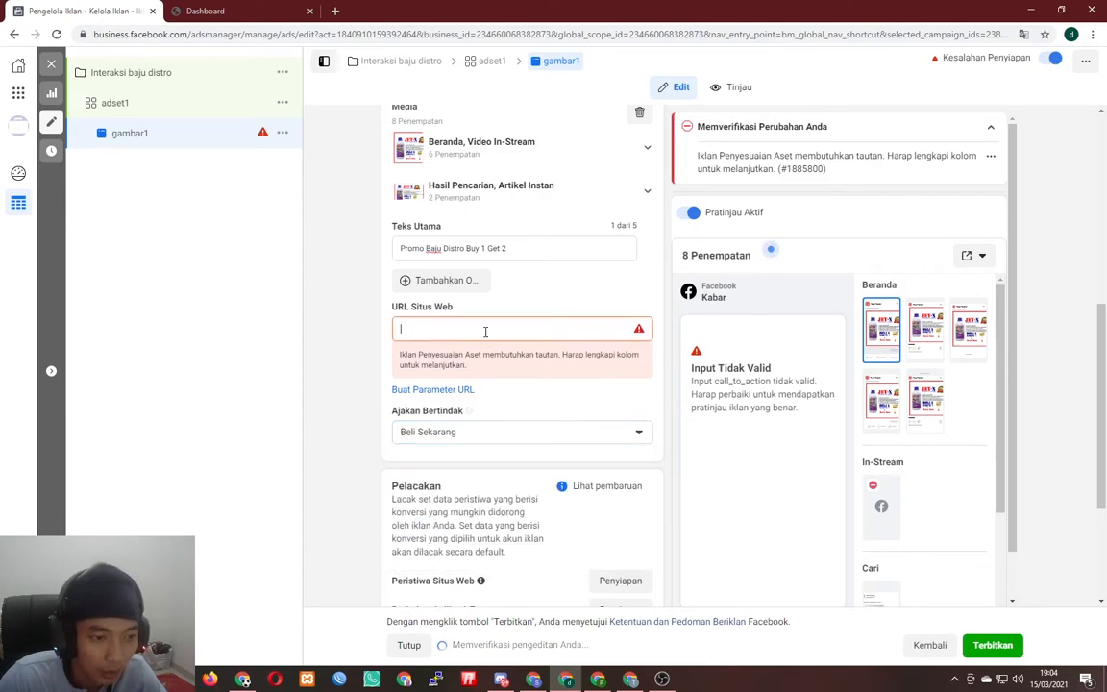
# - Copy the Baju Distro page address from Berdu's Halaman Tambahan and paste it as the website URL
pyautogui.click(205, 9)
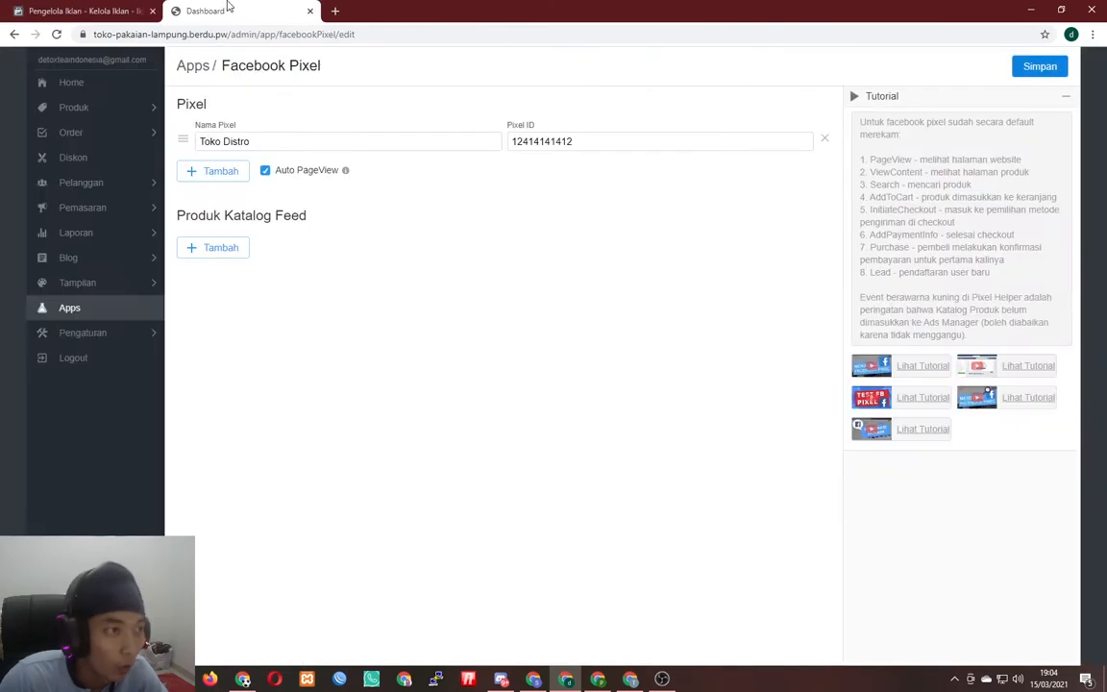
pyautogui.click(108, 285)
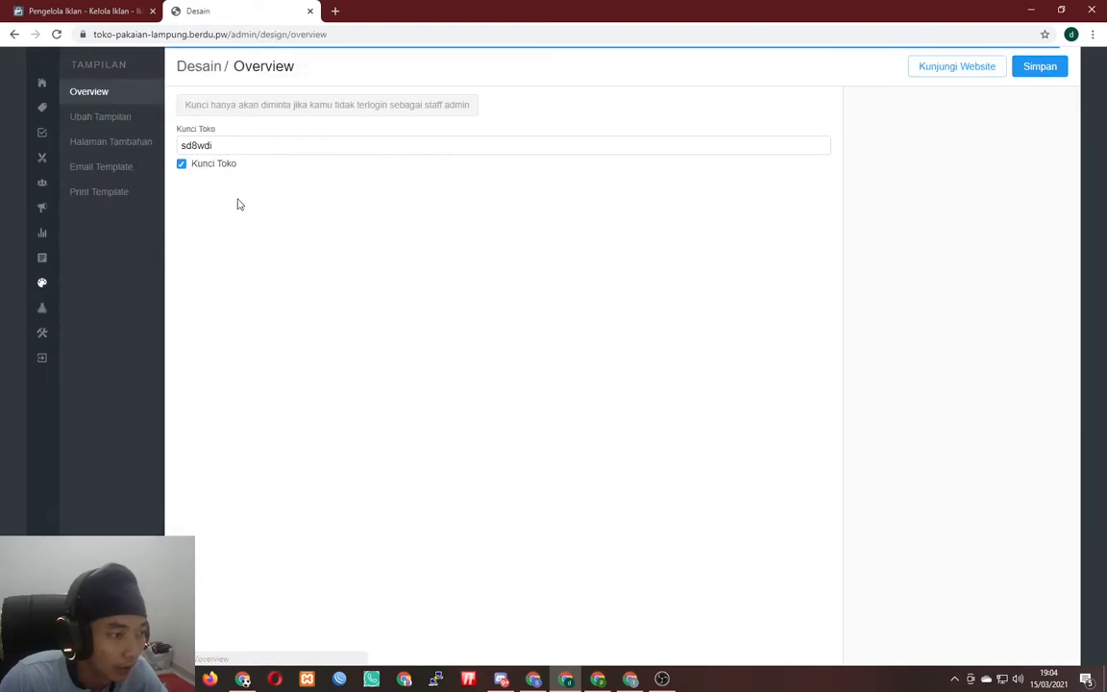
pyautogui.click(108, 141)
pyautogui.click(211, 109)
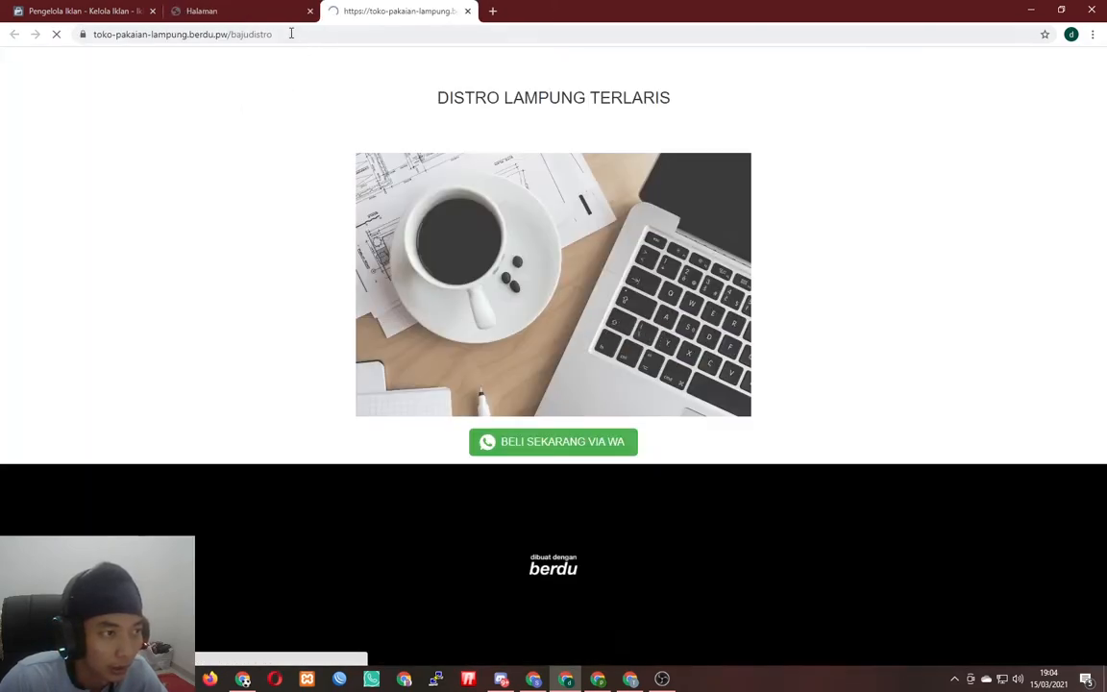
pyautogui.rightClick(332, 34)
pyautogui.click(376, 111)
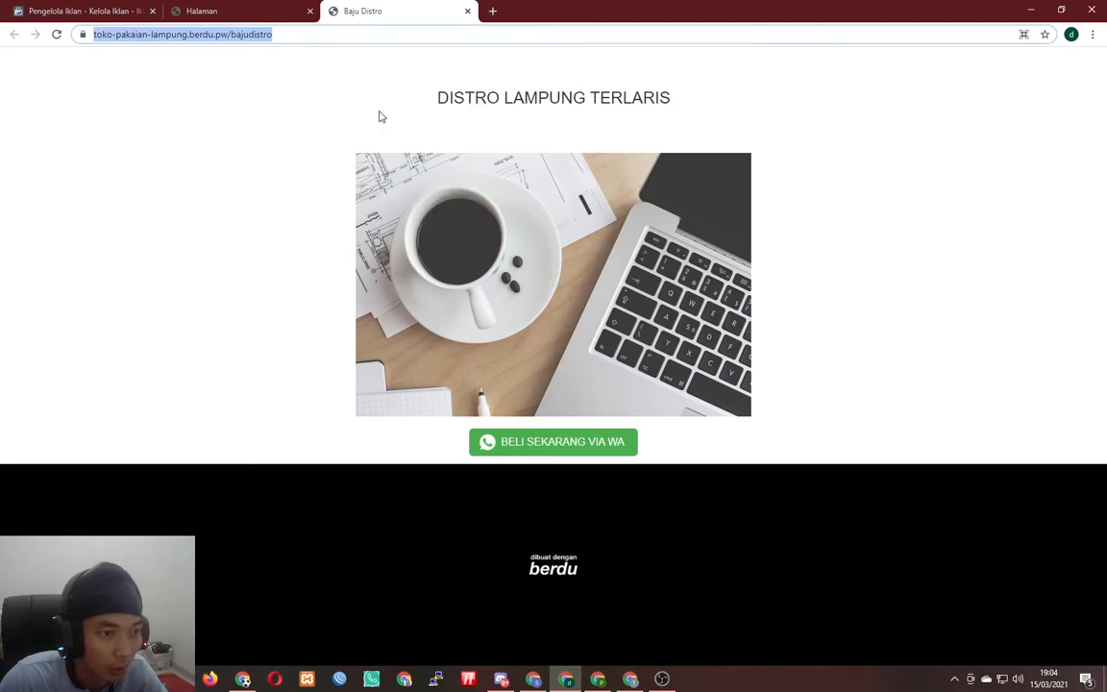
pyautogui.click(41, 6)
pyautogui.hotkey('ctrl', 'v')
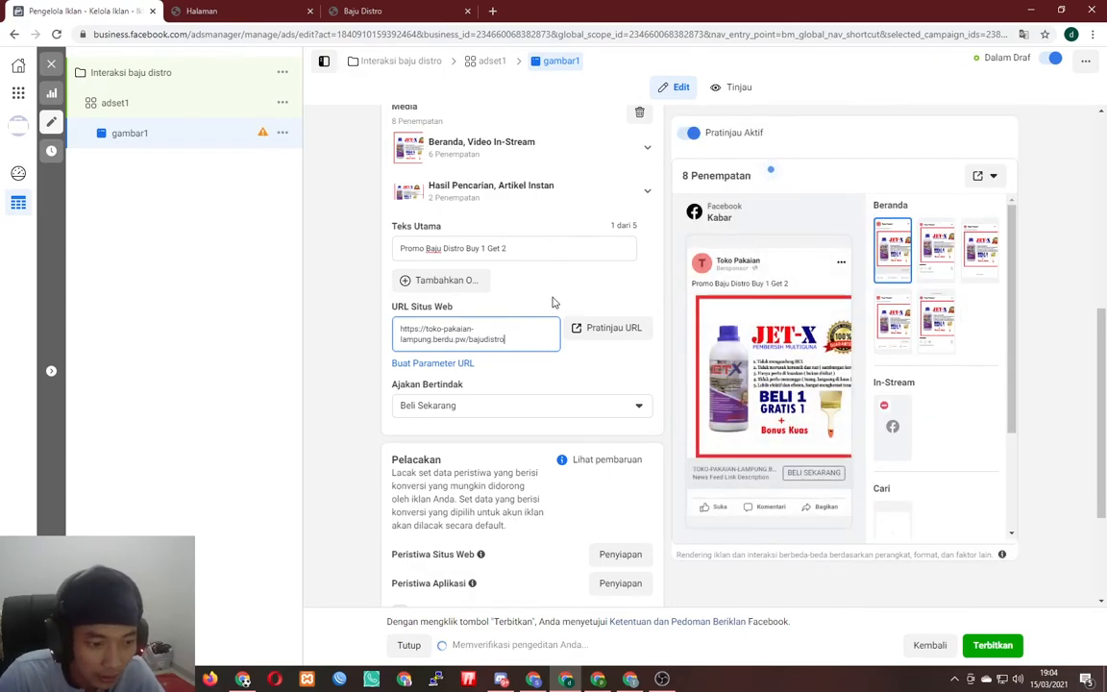
pyautogui.scroll(-2, 554, 308)
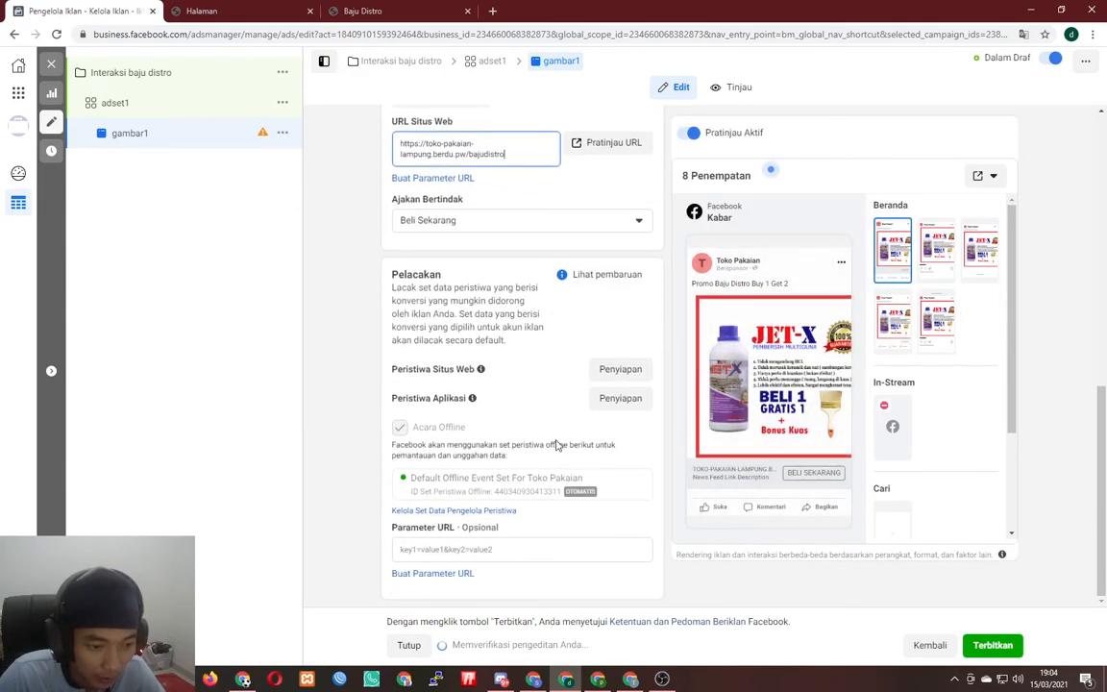
pyautogui.scroll(4, 552, 437)
pyautogui.scroll(4, 548, 435)
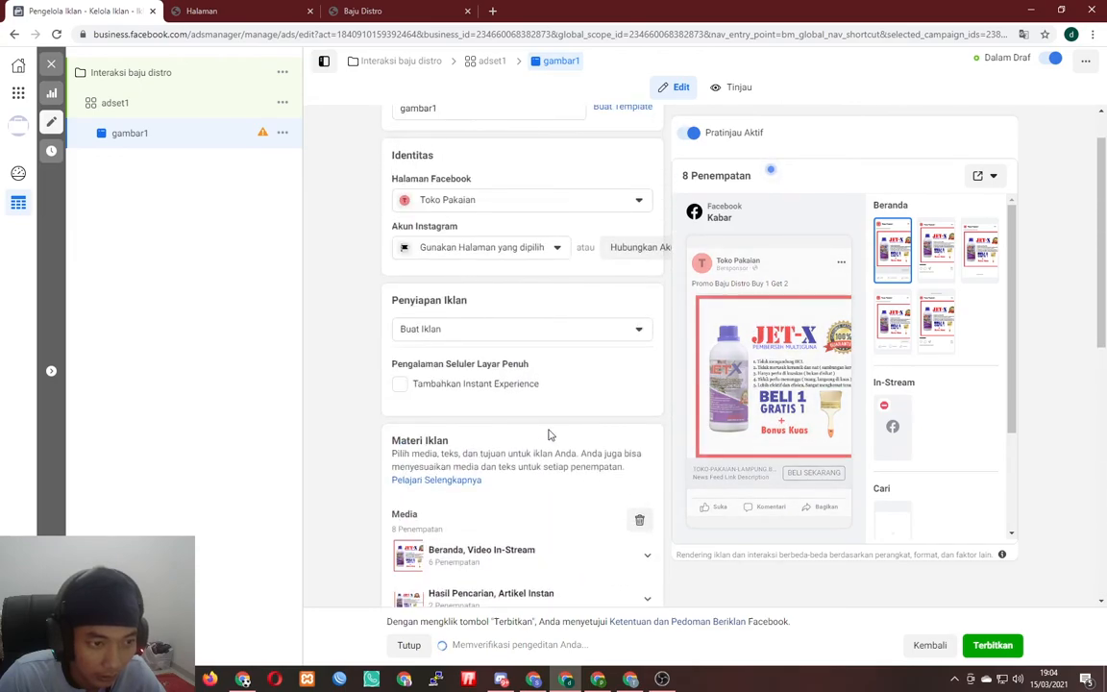
pyautogui.scroll(-7, 549, 435)
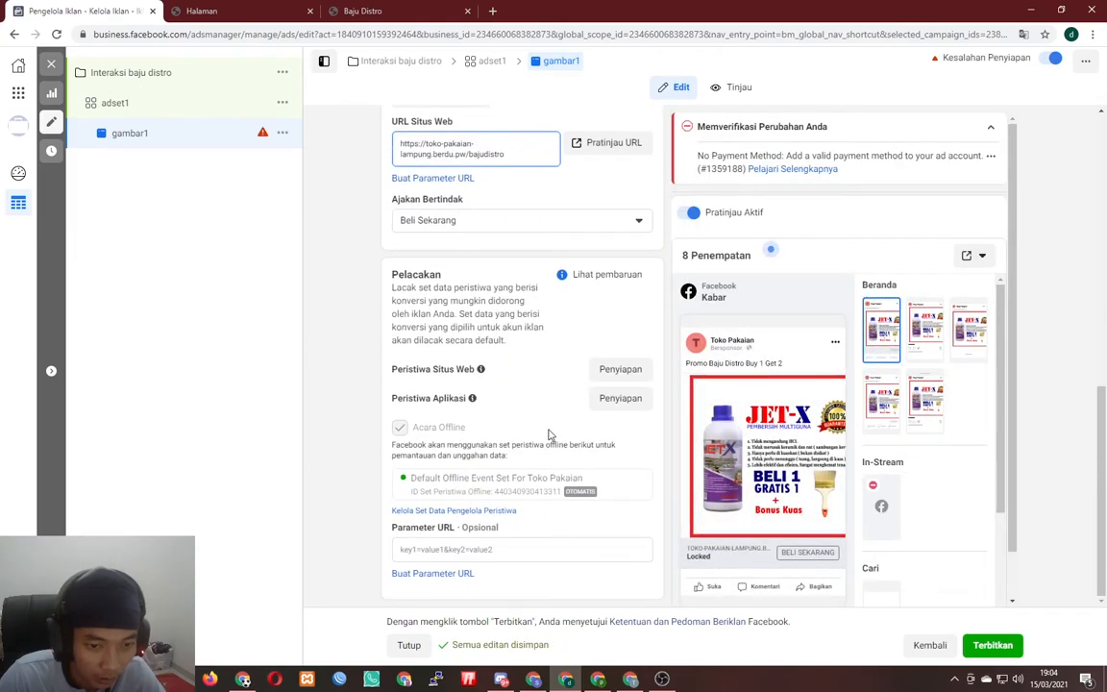
pyautogui.scroll(3, 549, 435)
pyautogui.scroll(-3, 526, 314)
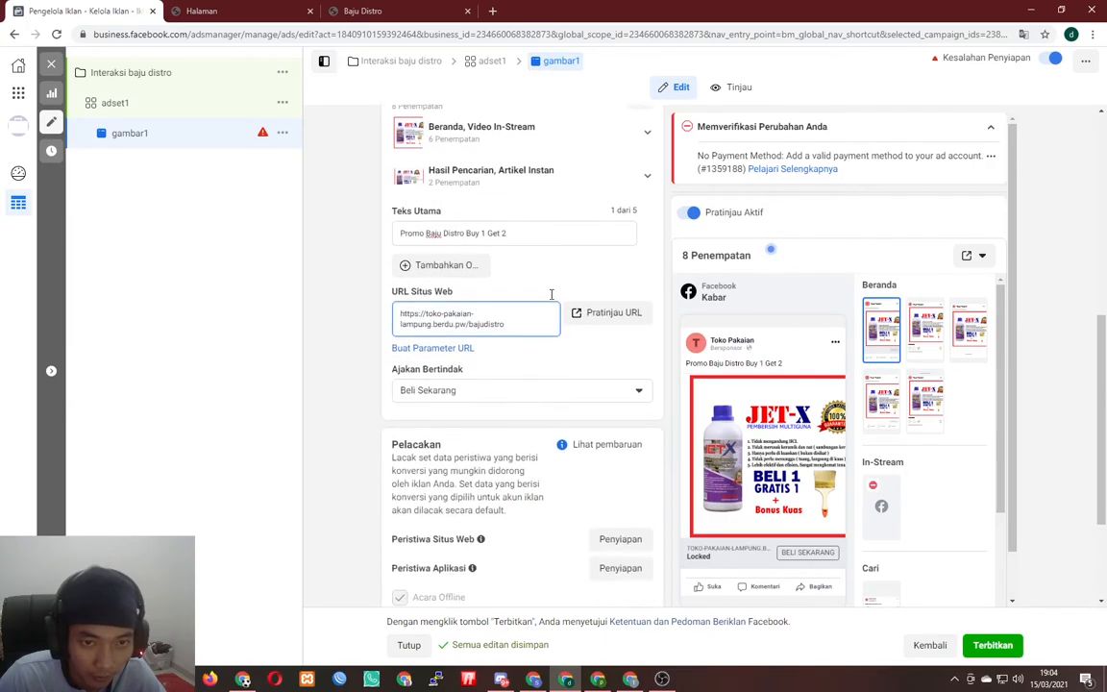
pyautogui.scroll(3, 646, 256)
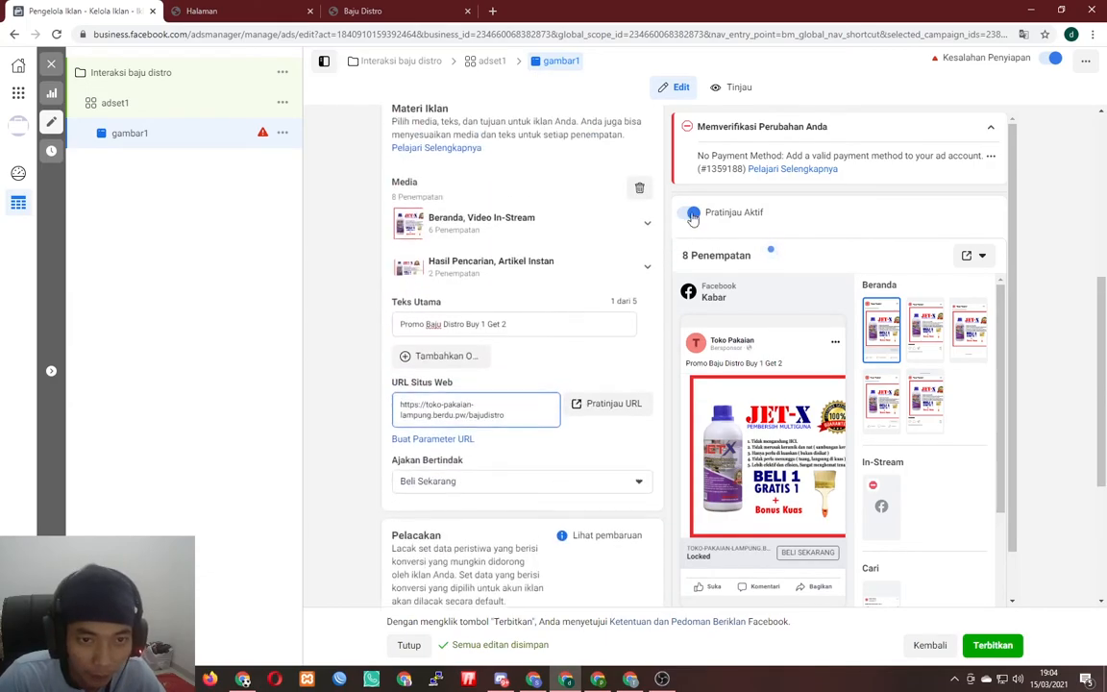
pyautogui.doubleClick(738, 127)
pyautogui.tripleClick(738, 127)
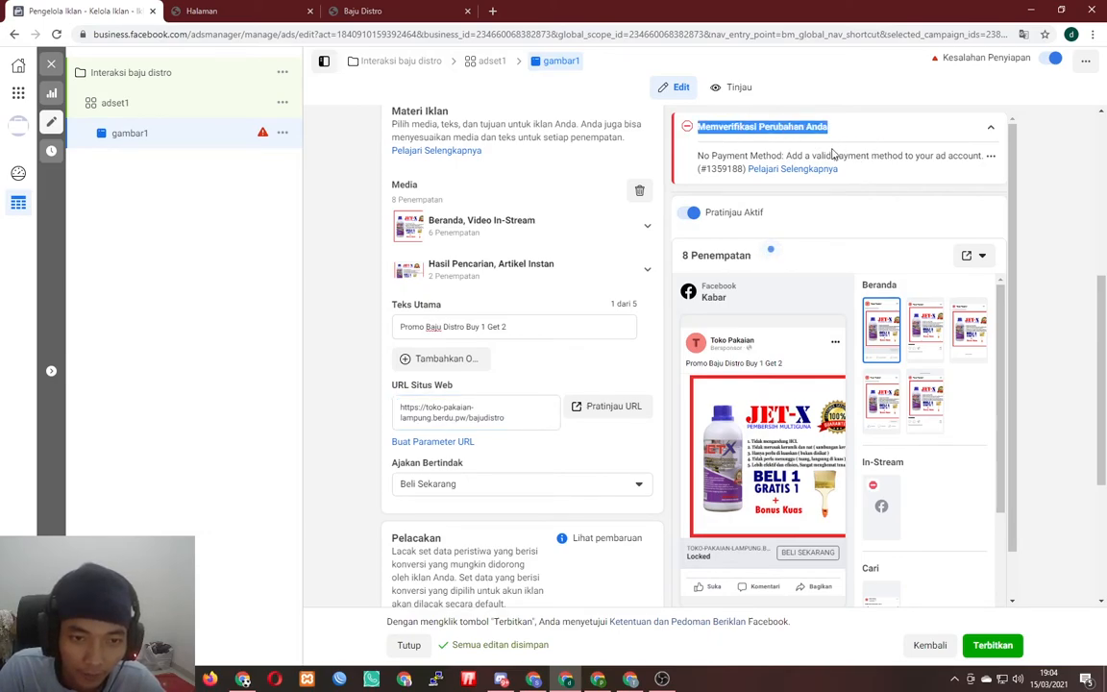
pyautogui.scroll(-3, 578, 357)
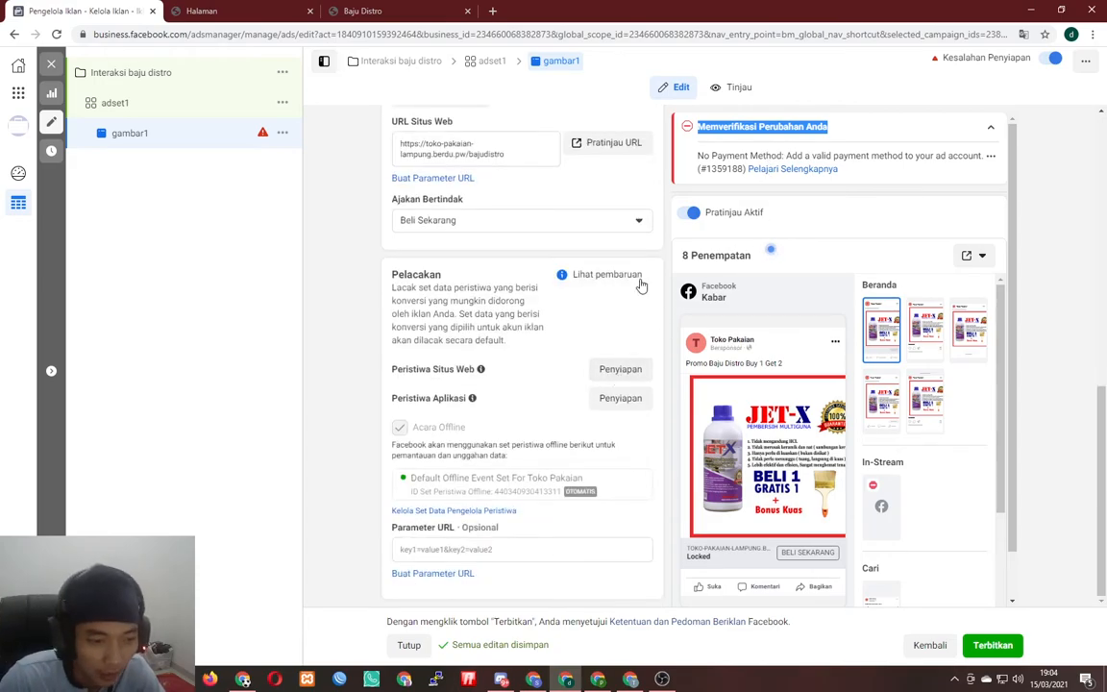
pyautogui.scroll(4, 526, 328)
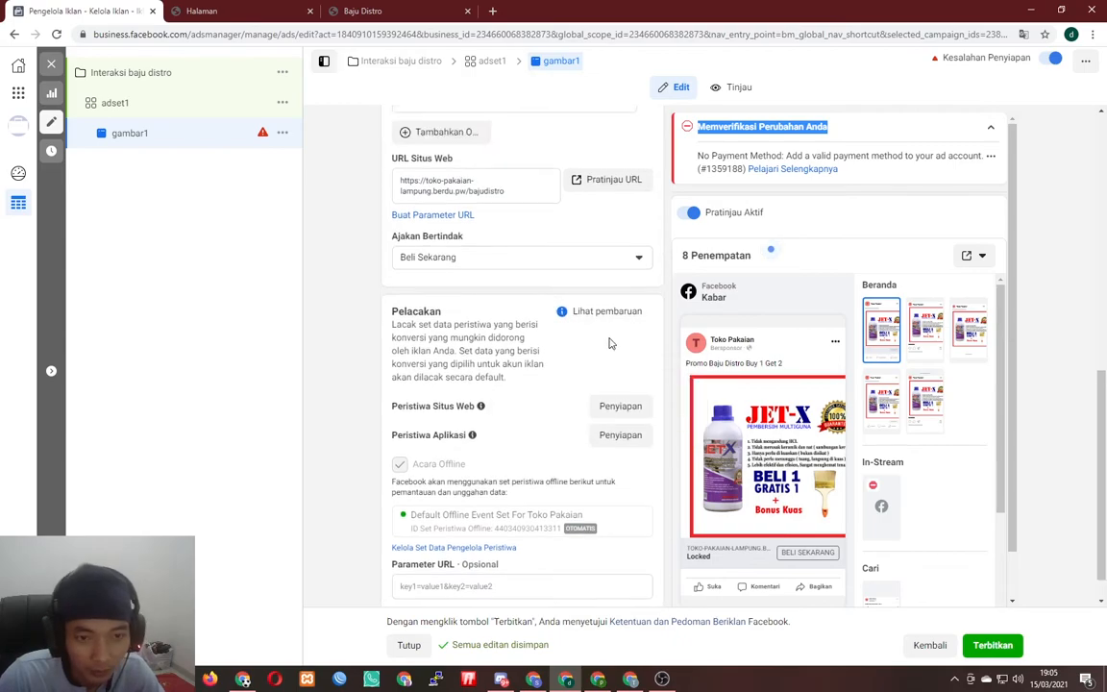
pyautogui.click(992, 646)
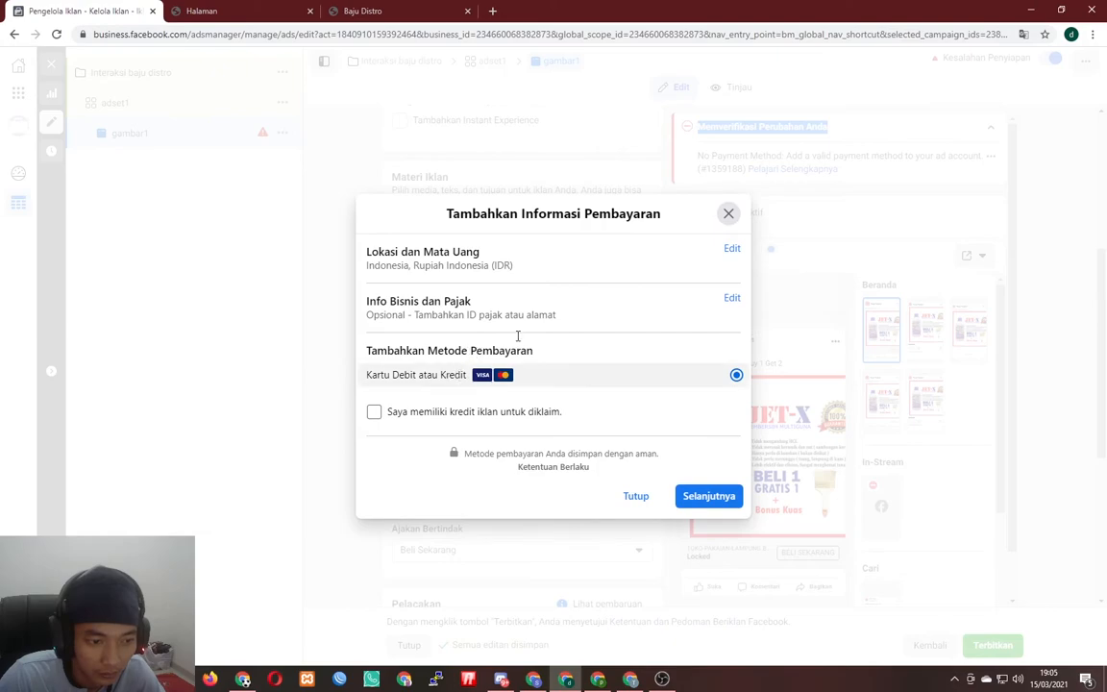
pyautogui.click(636, 495)
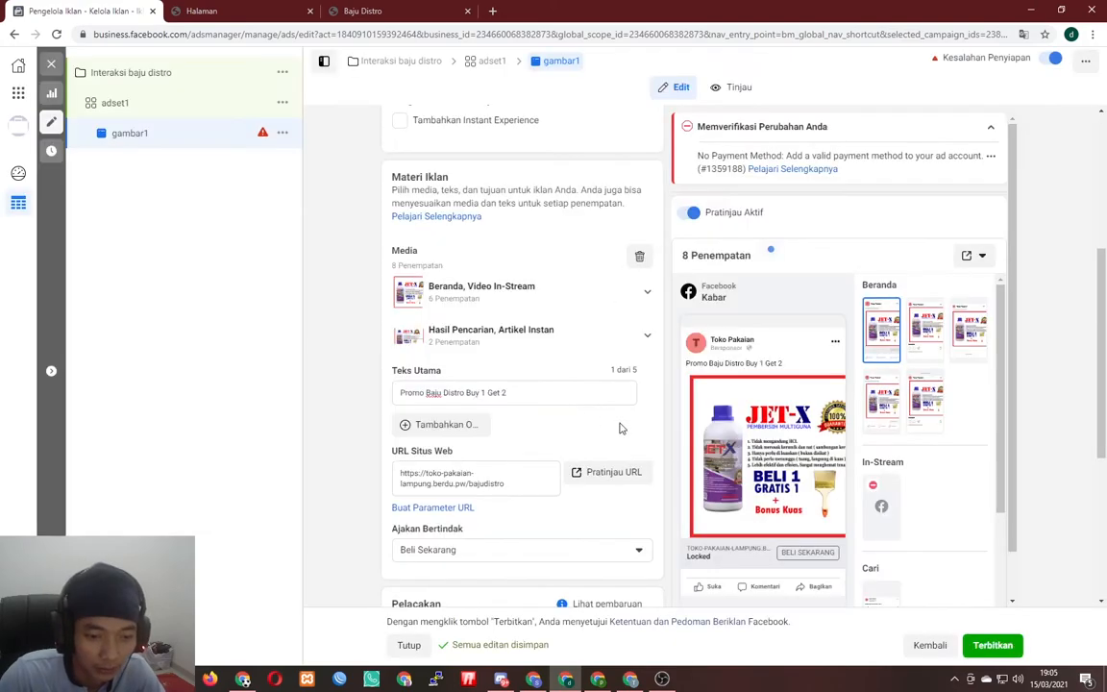
pyautogui.scroll(3, 603, 425)
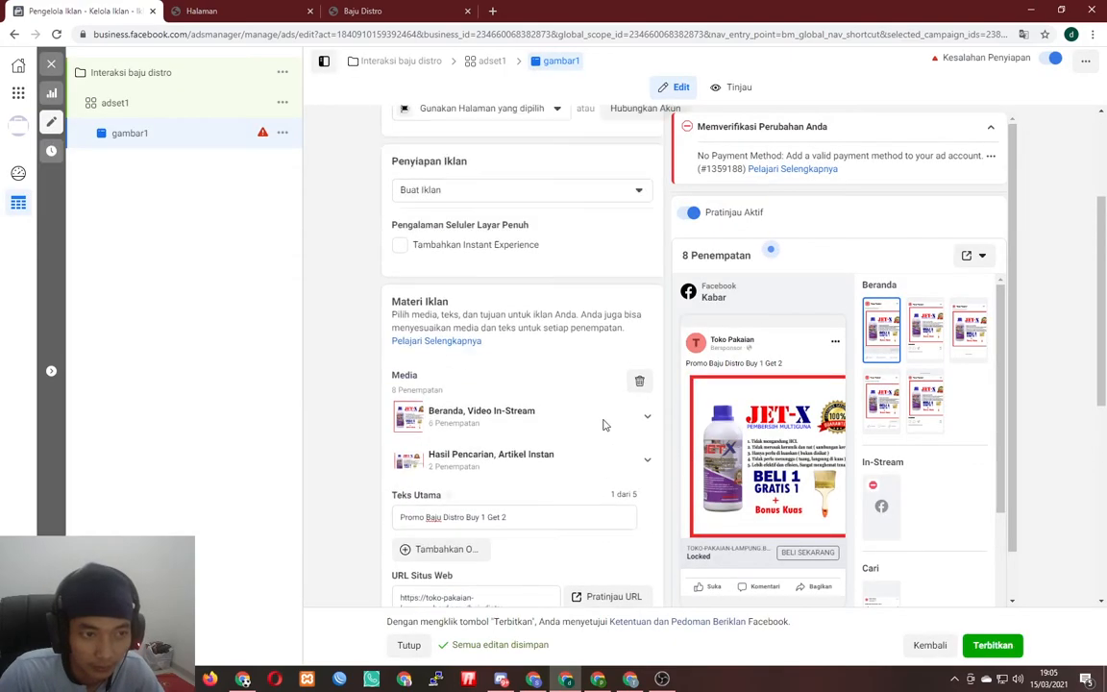
pyautogui.click(930, 647)
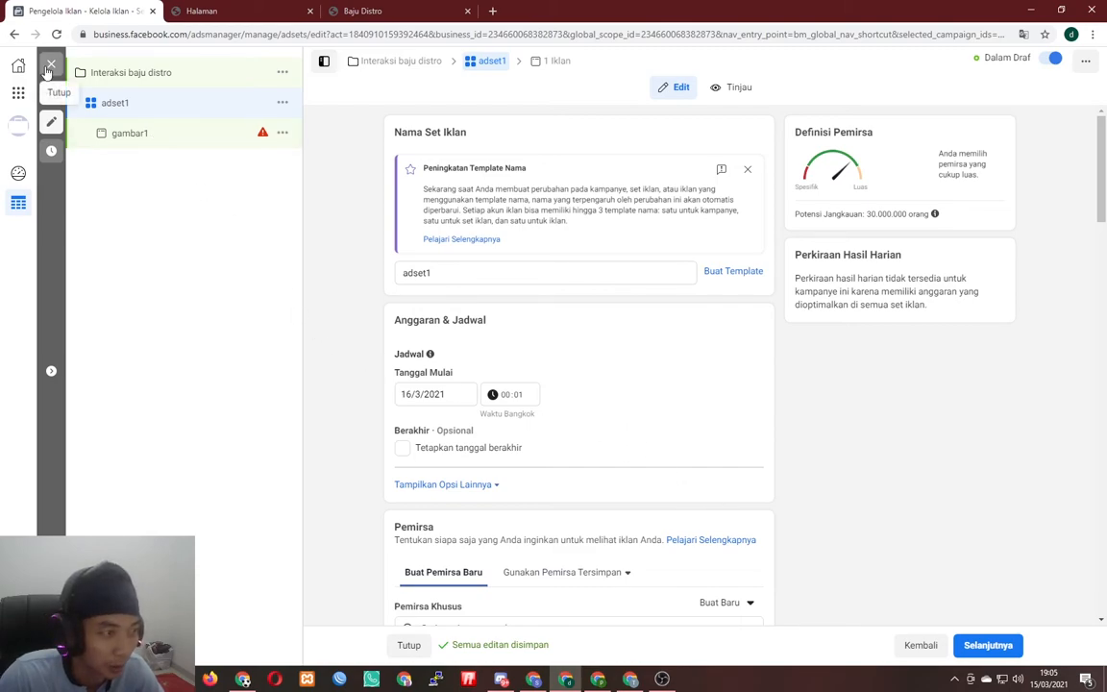
pyautogui.scroll(-6, 527, 356)
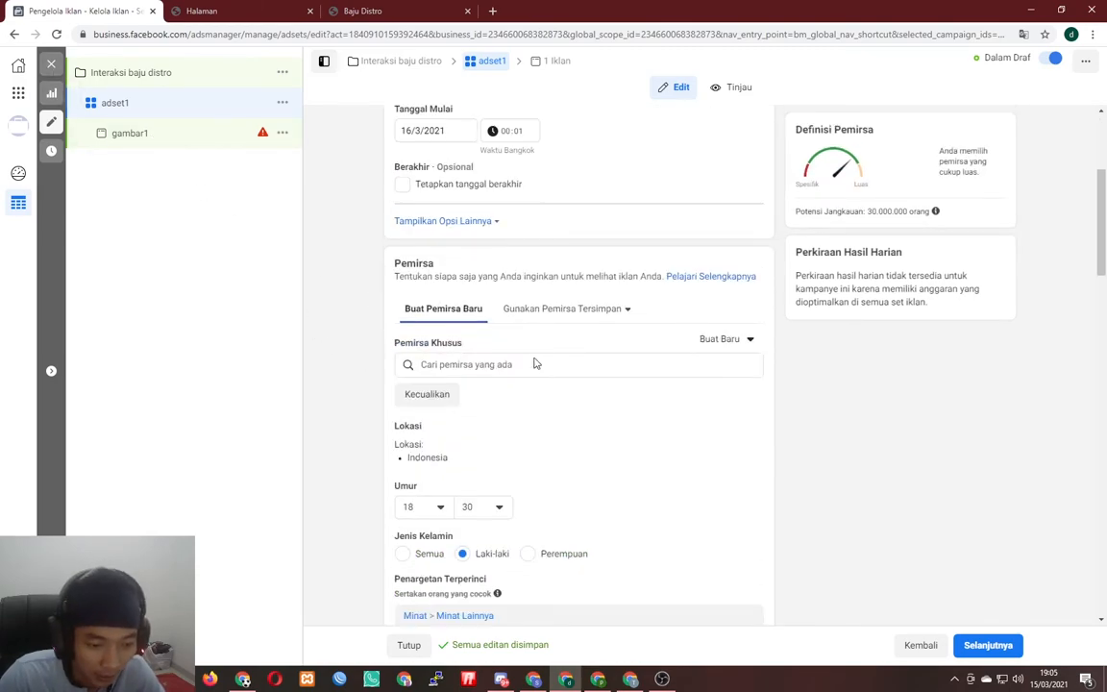
pyautogui.click(988, 646)
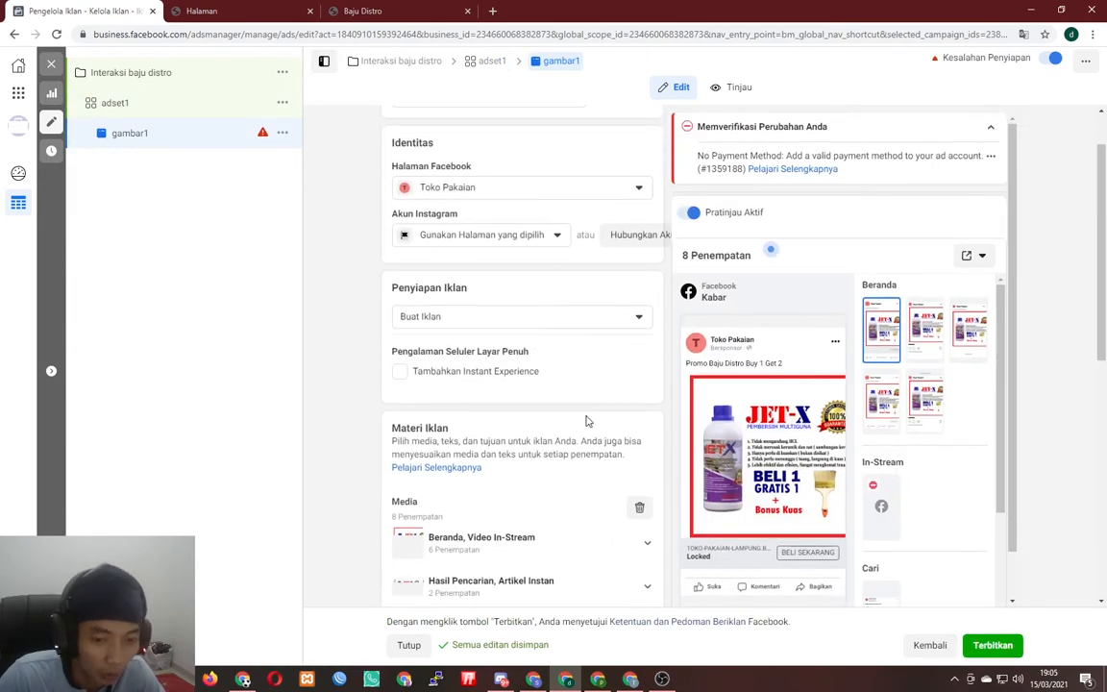
pyautogui.scroll(-3, 595, 448)
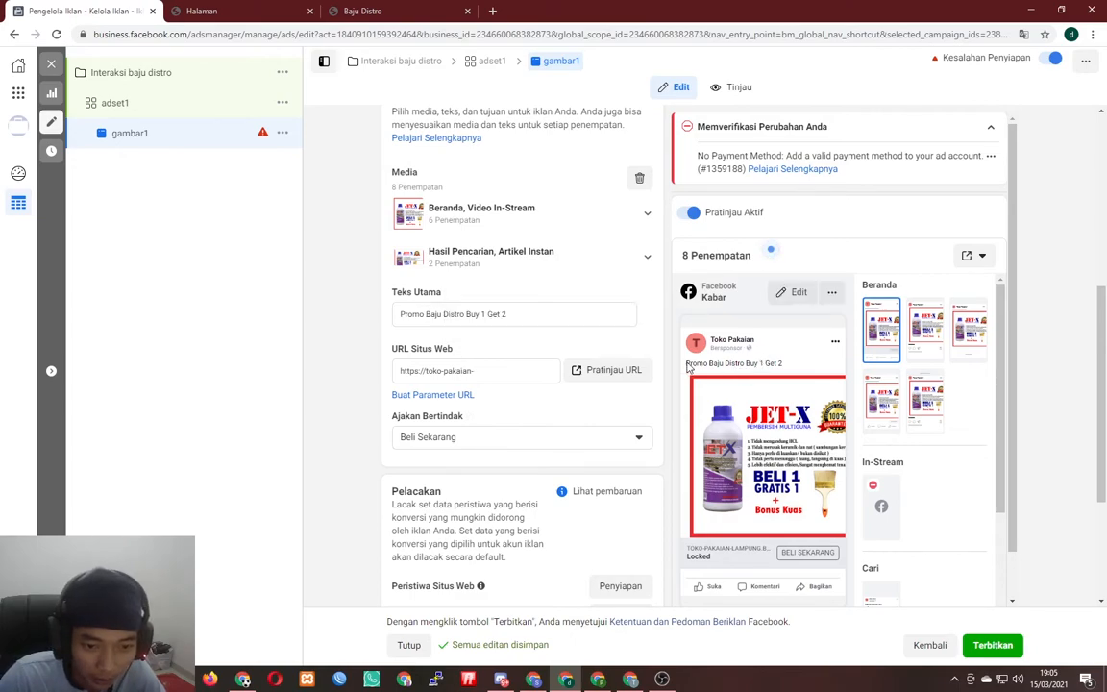
# - Add 'Gratis ongkir jabodetabek' as a new second line of the primary text
pyautogui.click(543, 314)
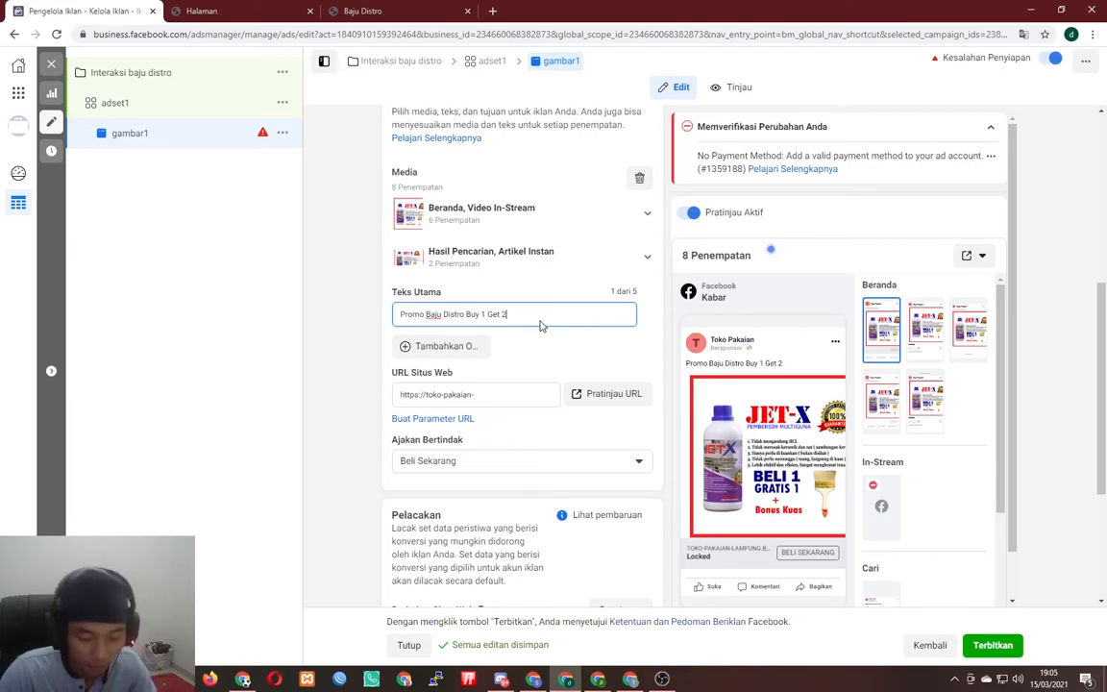
pyautogui.press('Return')
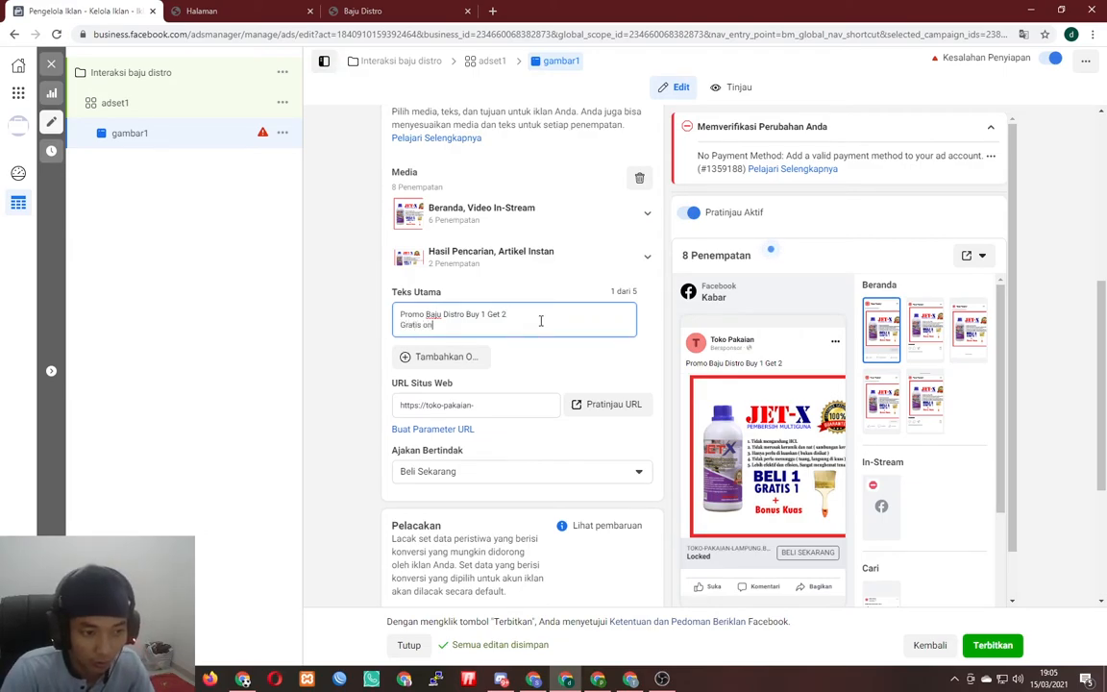
pyautogui.write('Gratis ongkir')
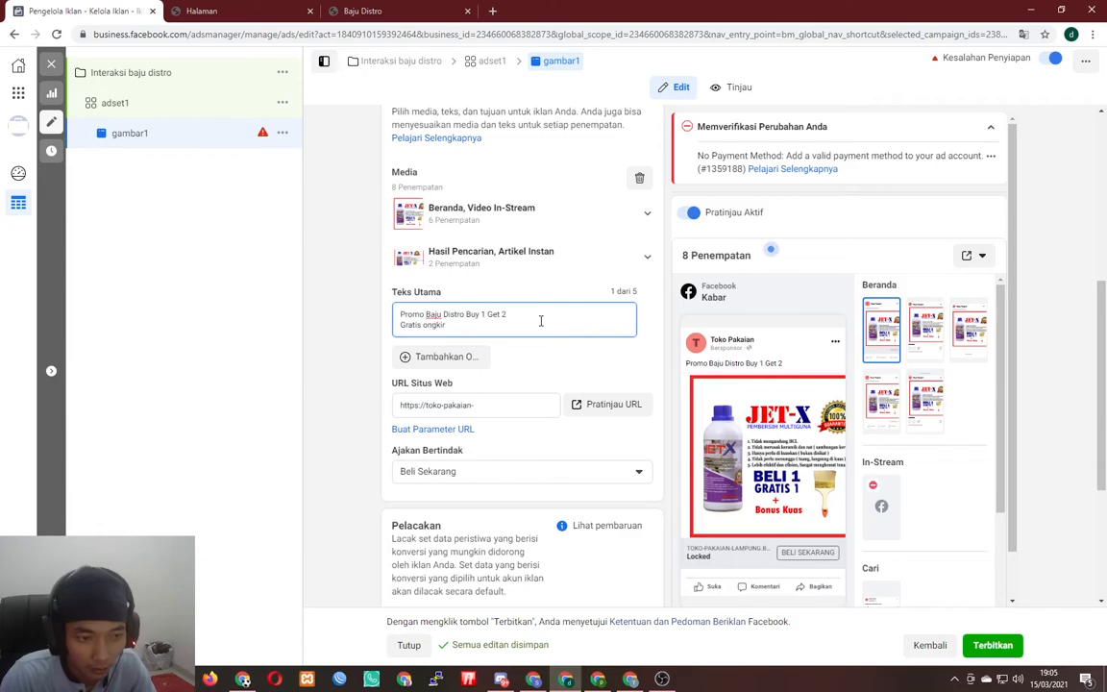
pyautogui.write(' jabodtabek')
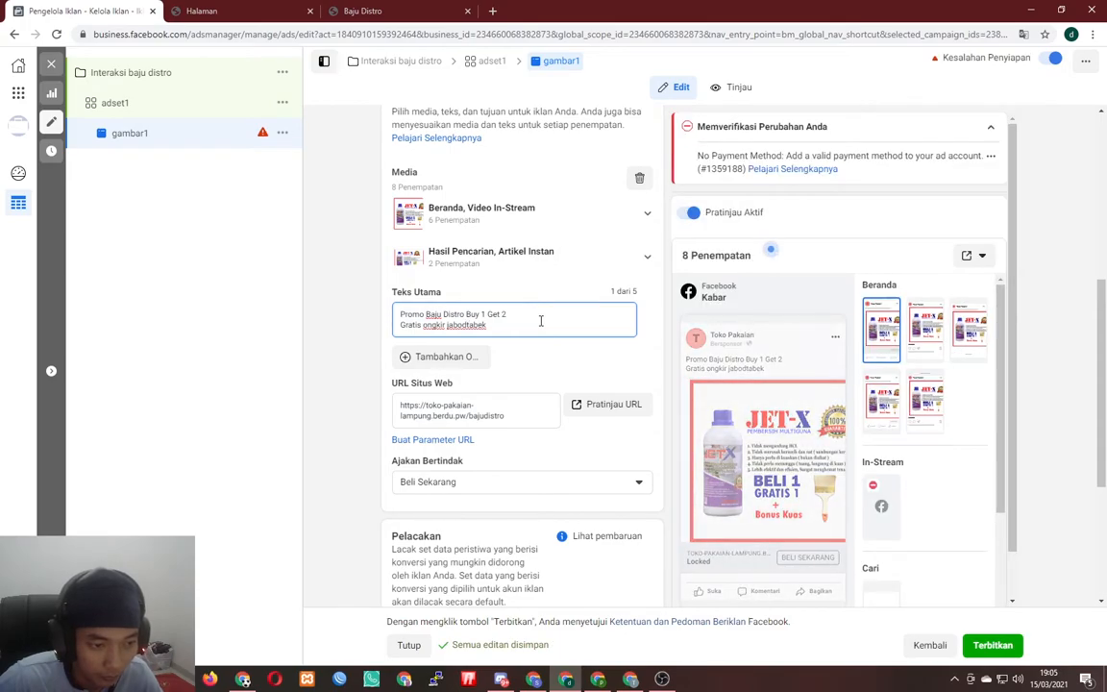
pyautogui.write('e')
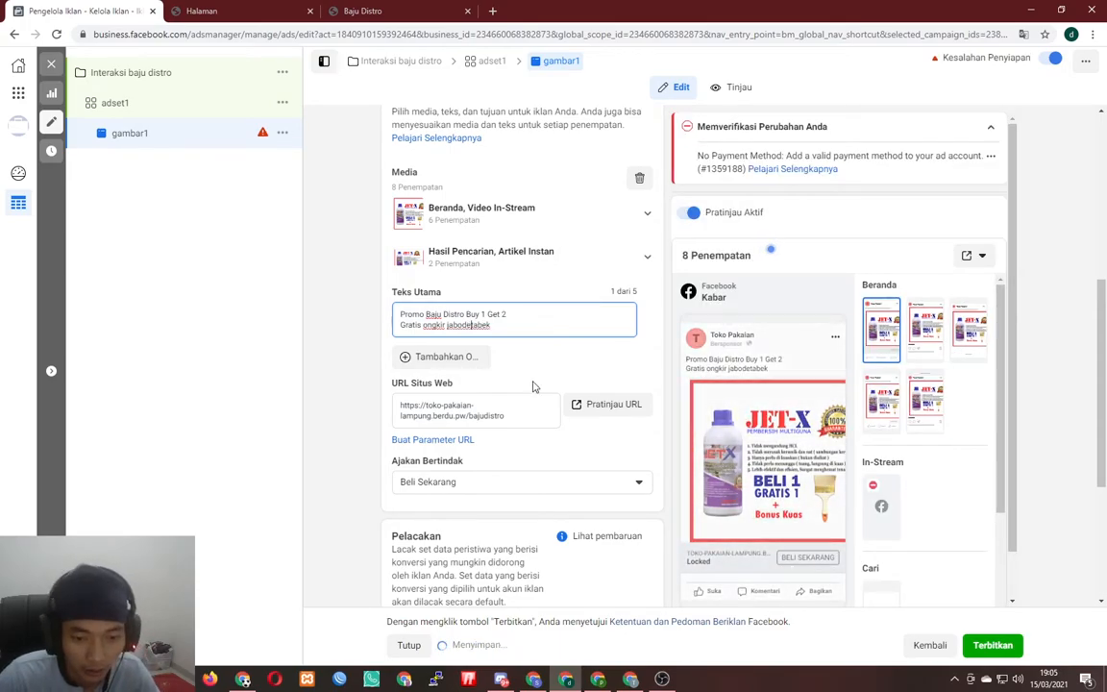
pyautogui.scroll(-1, 548, 383)
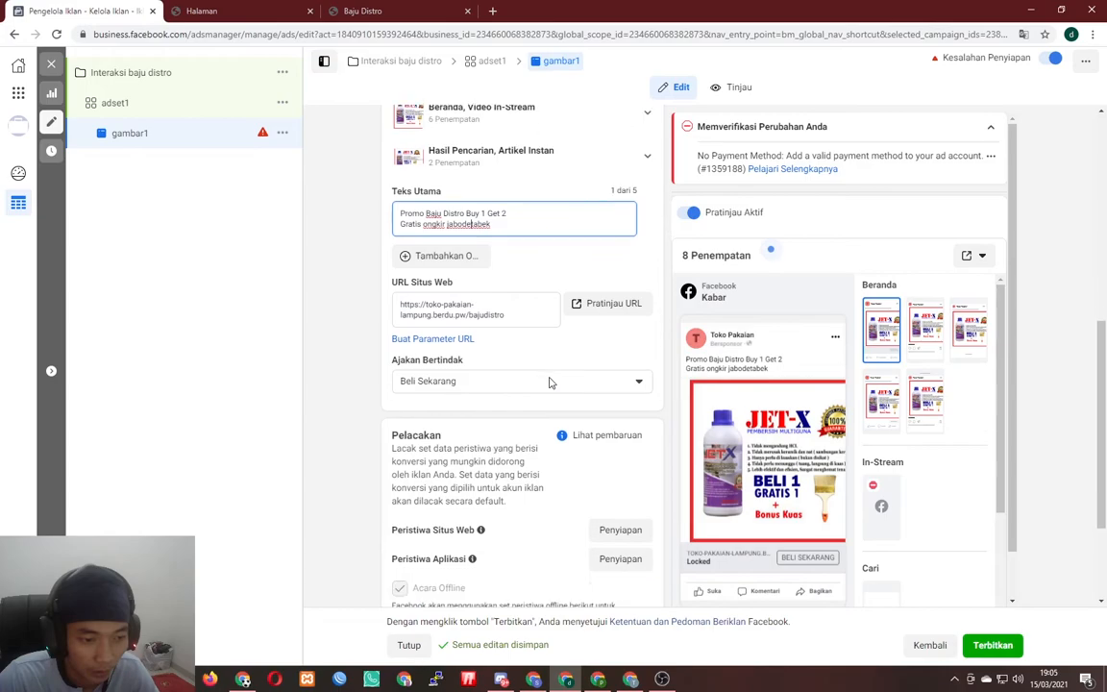
pyautogui.scroll(-2, 550, 382)
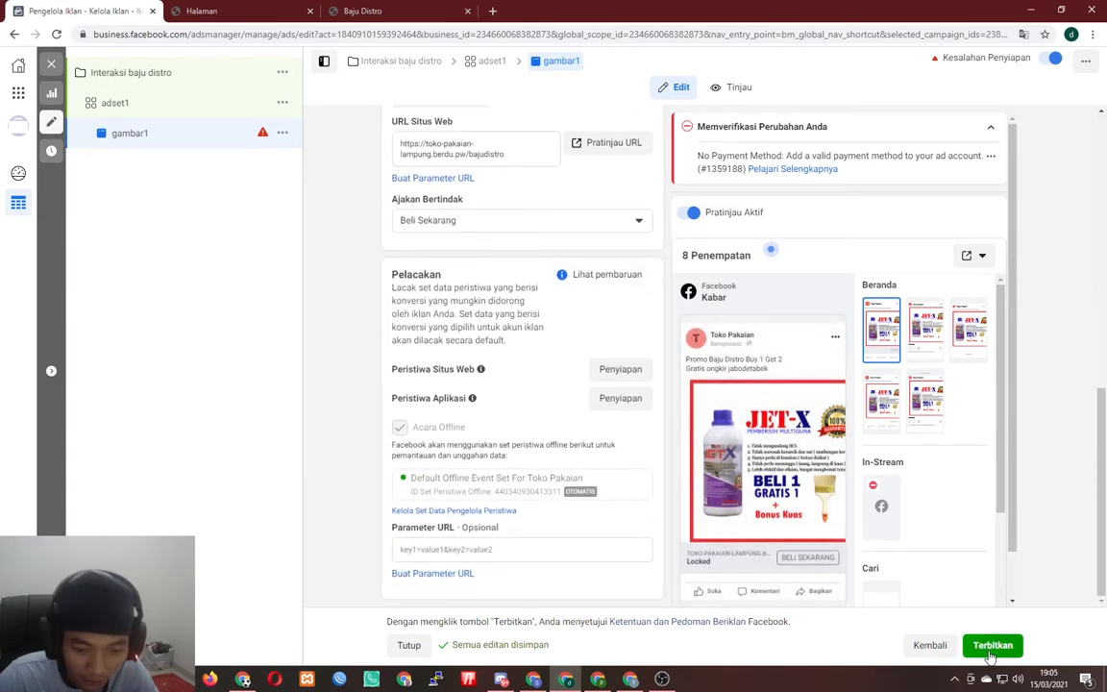
pyautogui.scroll(6, 635, 499)
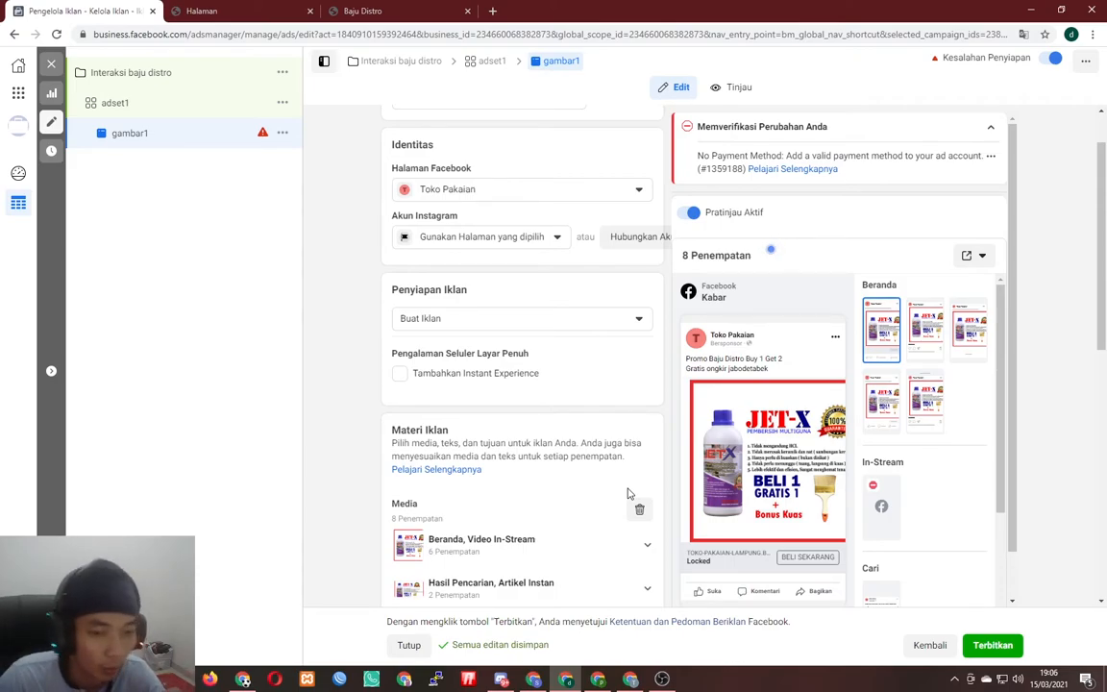
pyautogui.scroll(1, 630, 494)
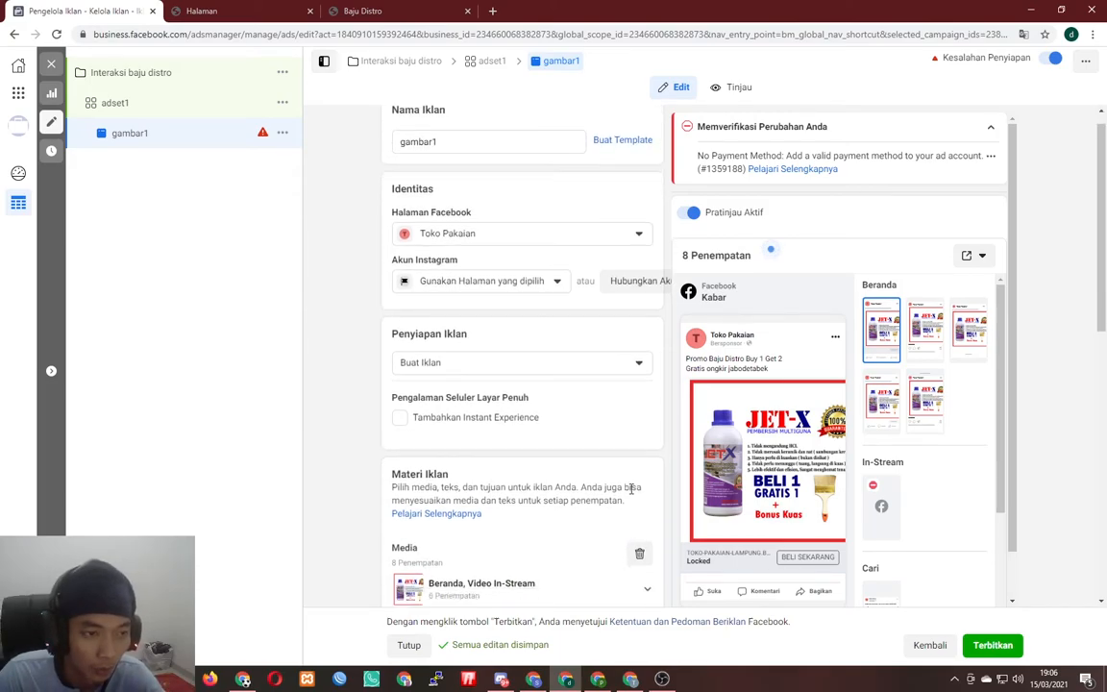
pyautogui.scroll(-8, 639, 500)
pyautogui.moveTo(588, 479)
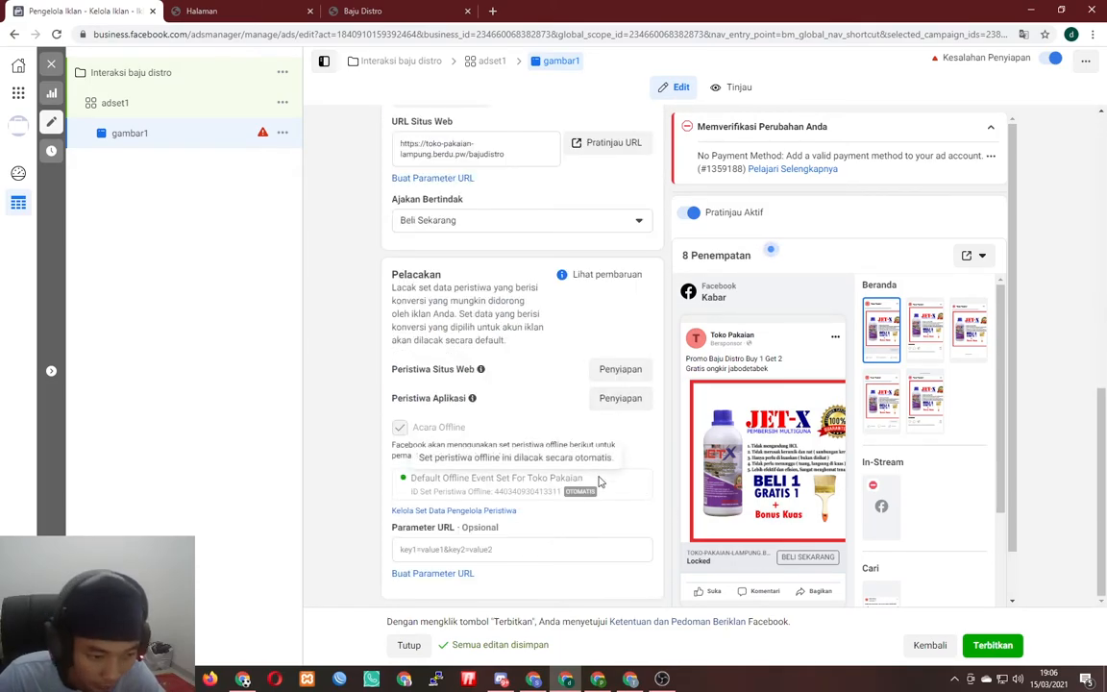
pyautogui.scroll(3, 583, 470)
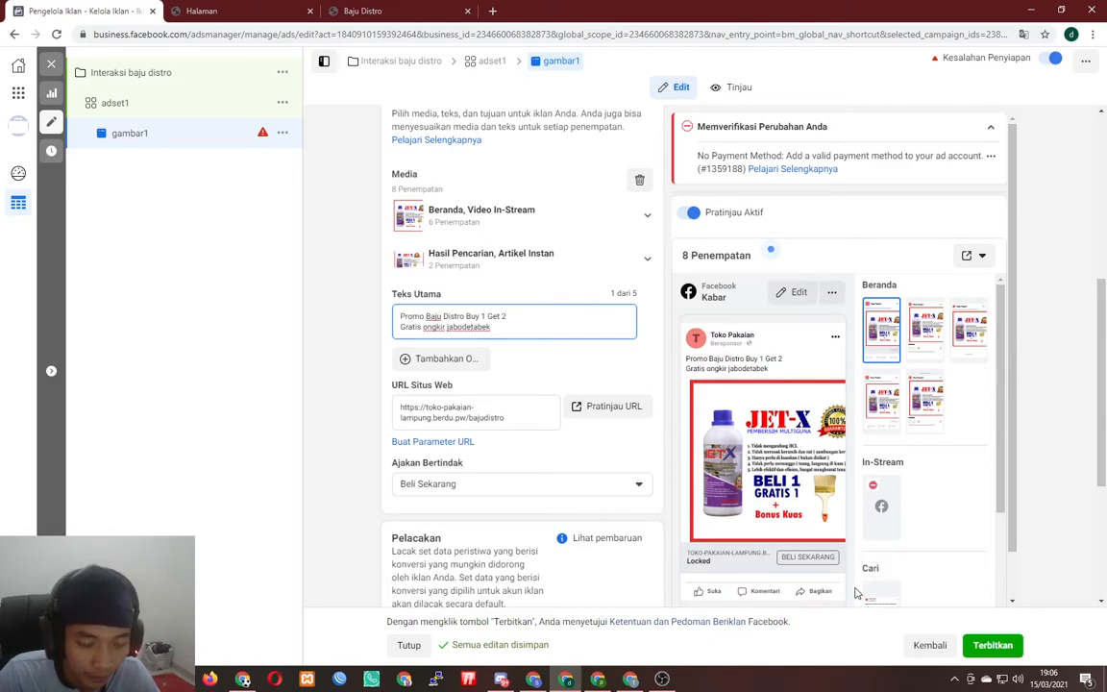
# - Close the adset1 editor without publishing the draft items
pyautogui.click(944, 652)
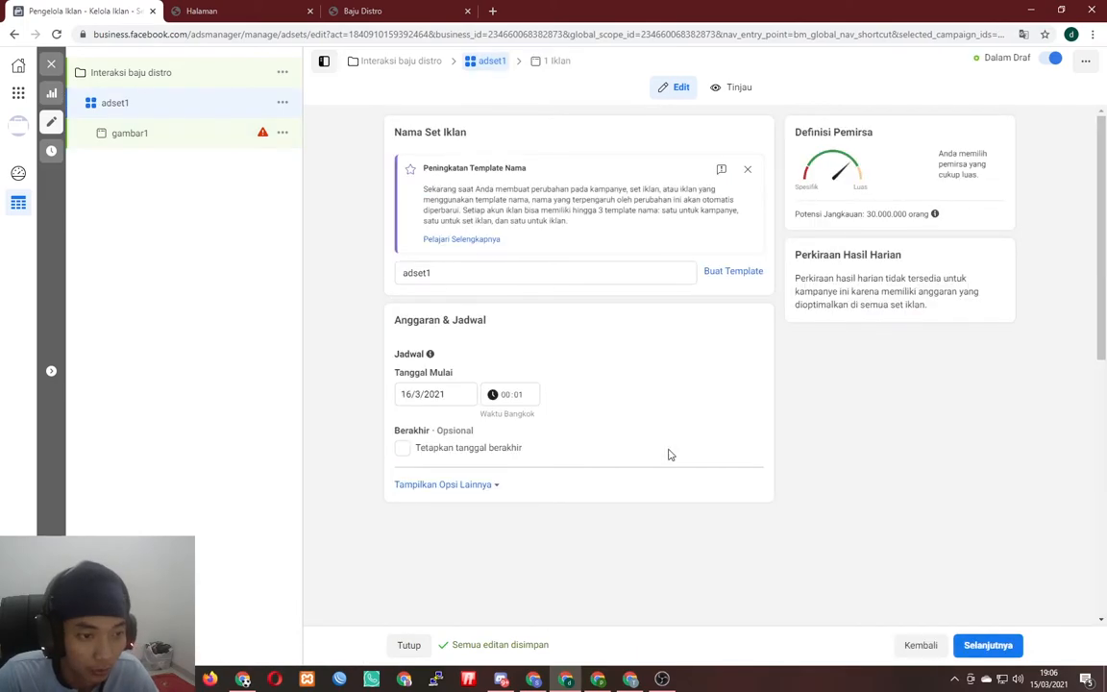
pyautogui.click(55, 67)
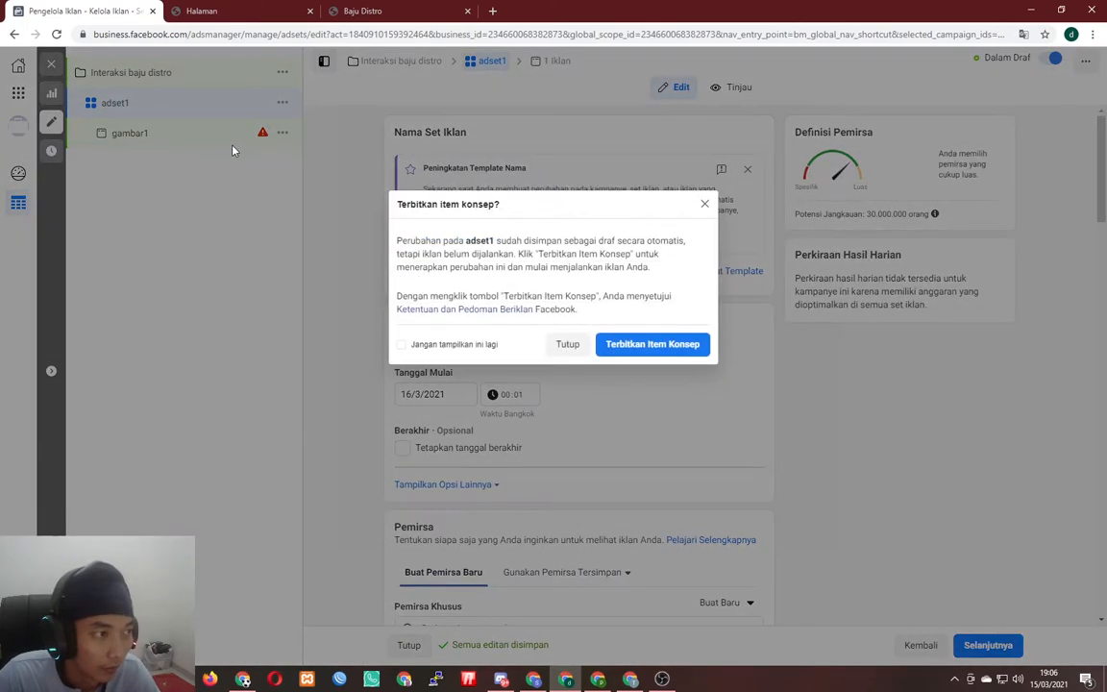
pyautogui.click(566, 343)
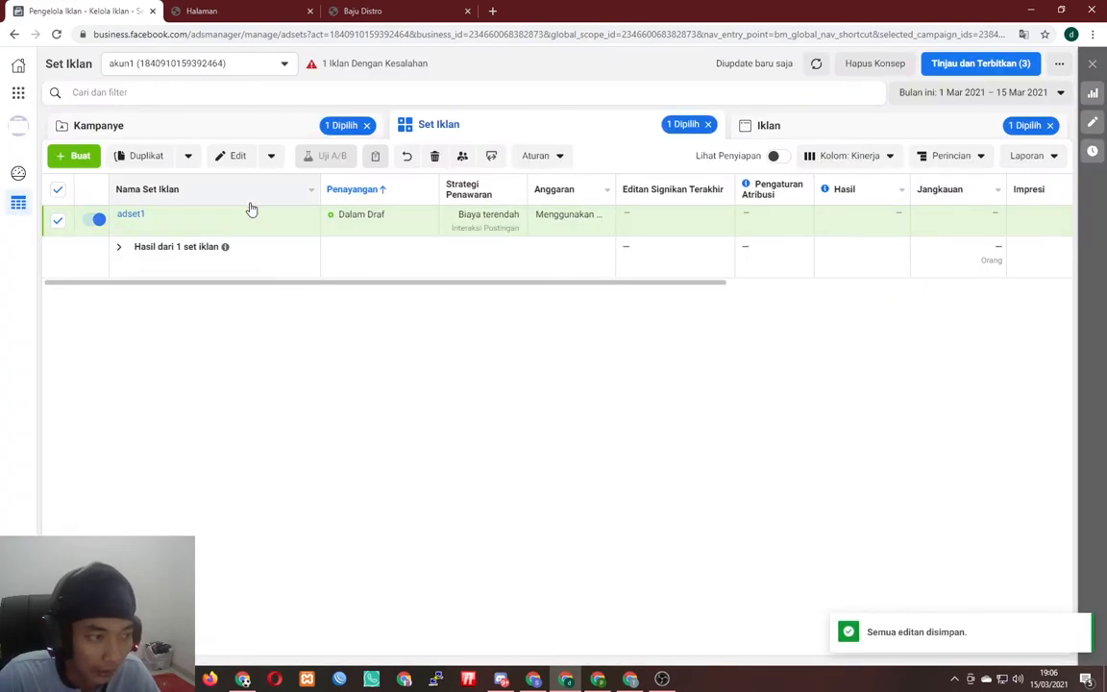
# - From the Campaigns list, create a new campaign with the Konversi objective
pyautogui.click(182, 123)
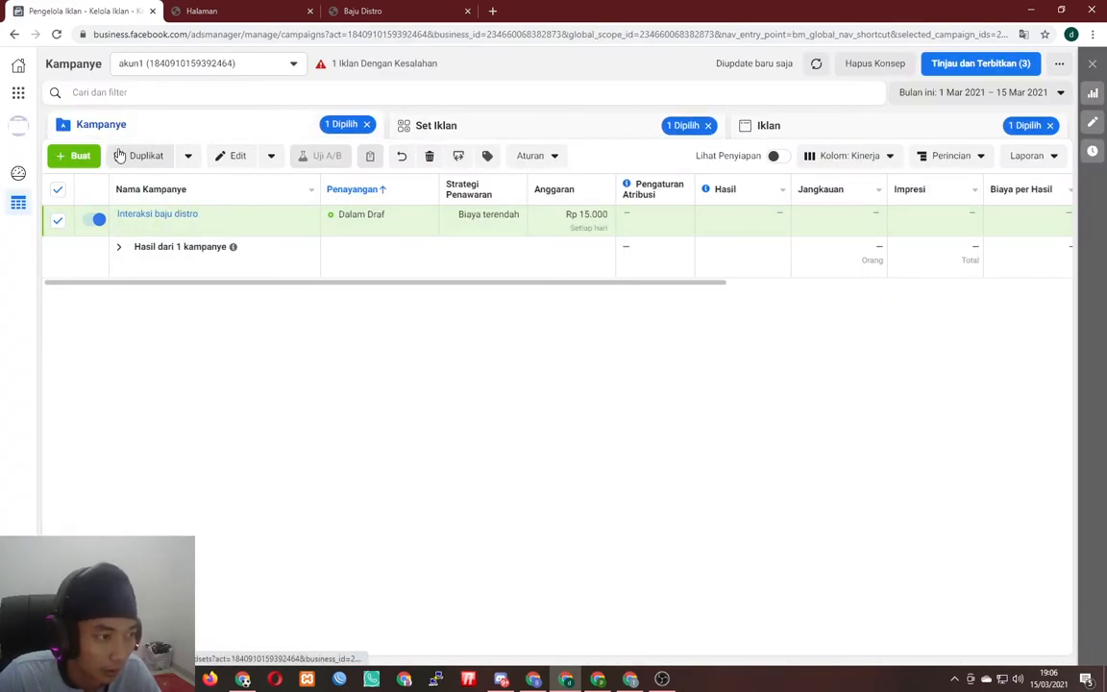
pyautogui.click(81, 155)
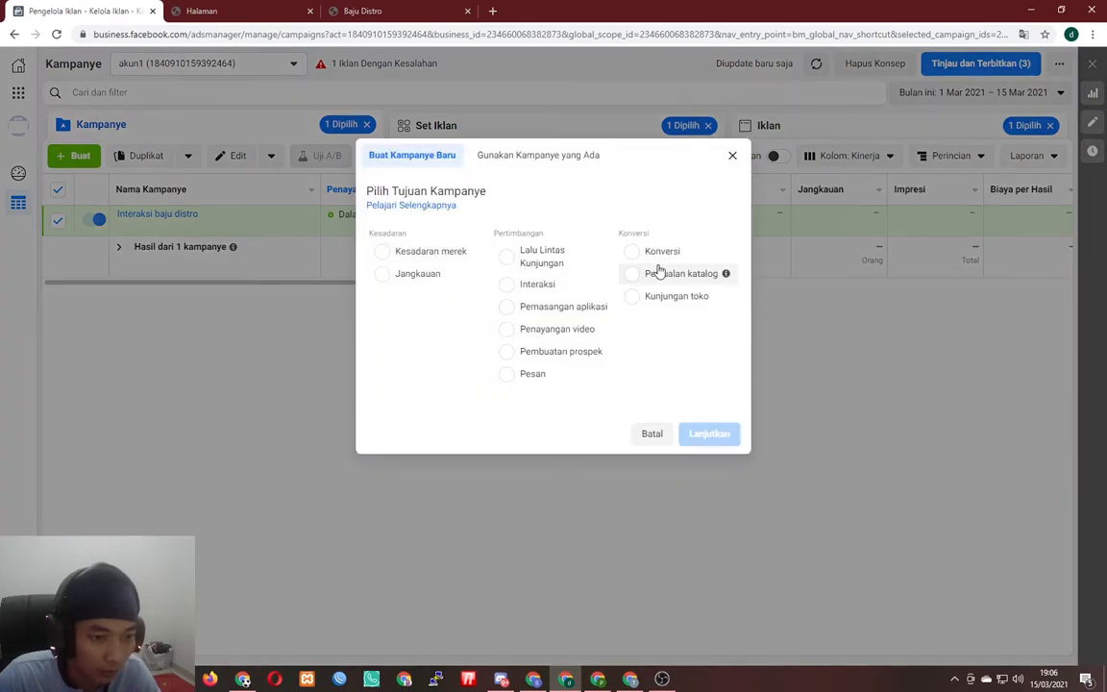
pyautogui.click(662, 251)
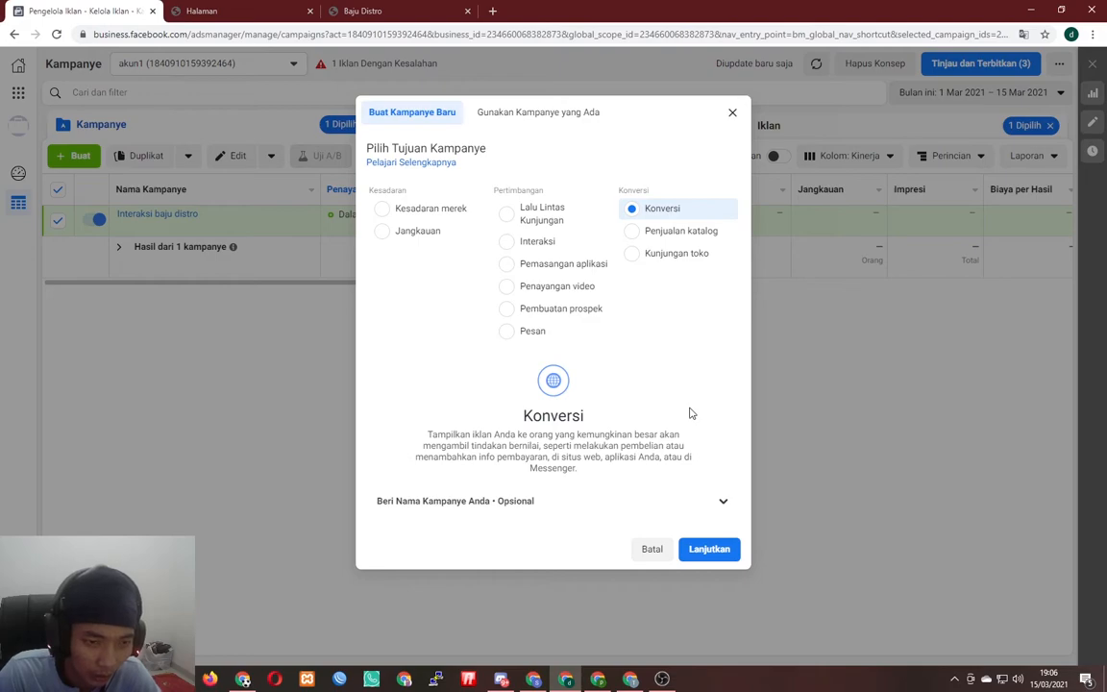
pyautogui.click(719, 549)
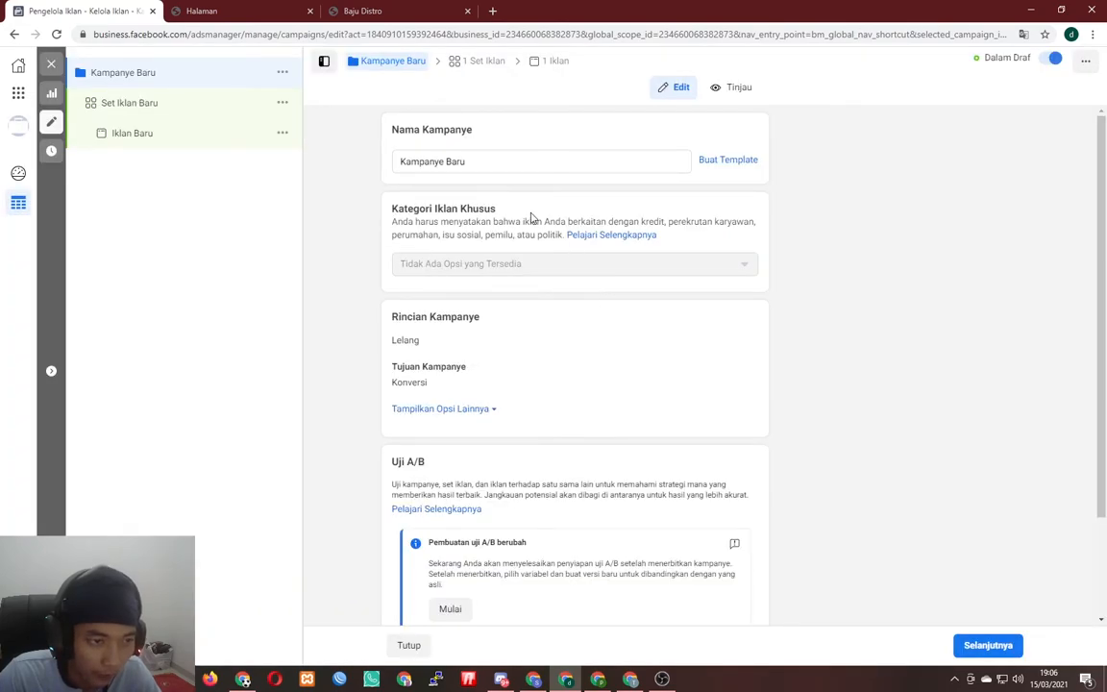
# - Leave campaign budget optimization off after toggling it, and continue to the new ad set
pyautogui.scroll(-3, 607, 292)
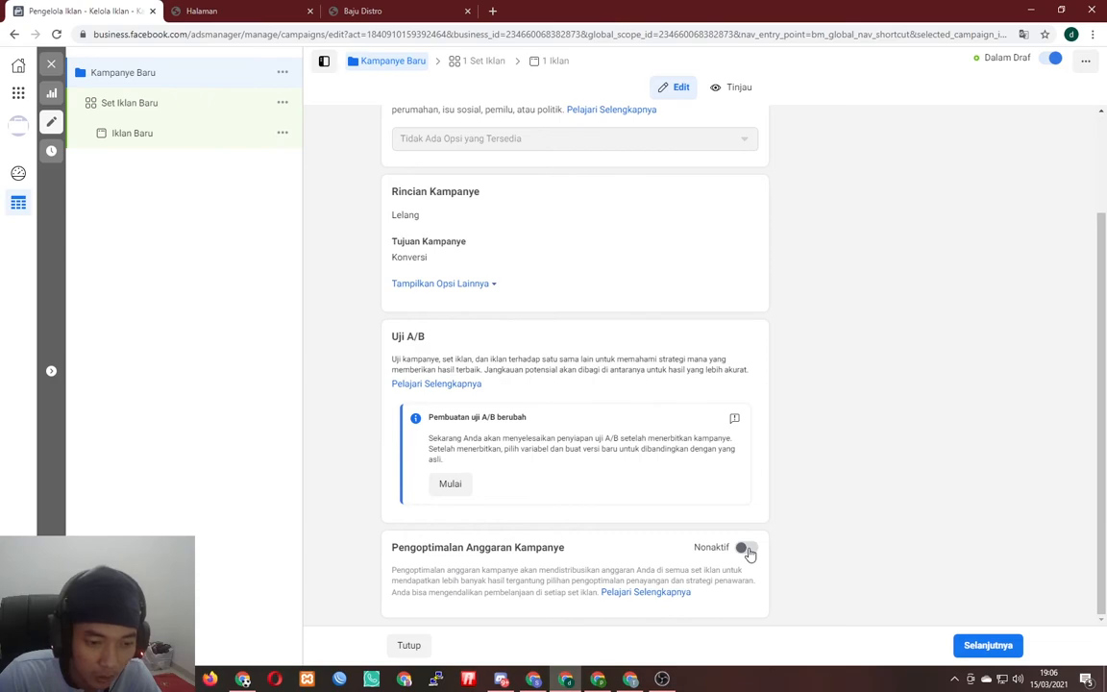
pyautogui.click(746, 549)
pyautogui.scroll(-3, 712, 475)
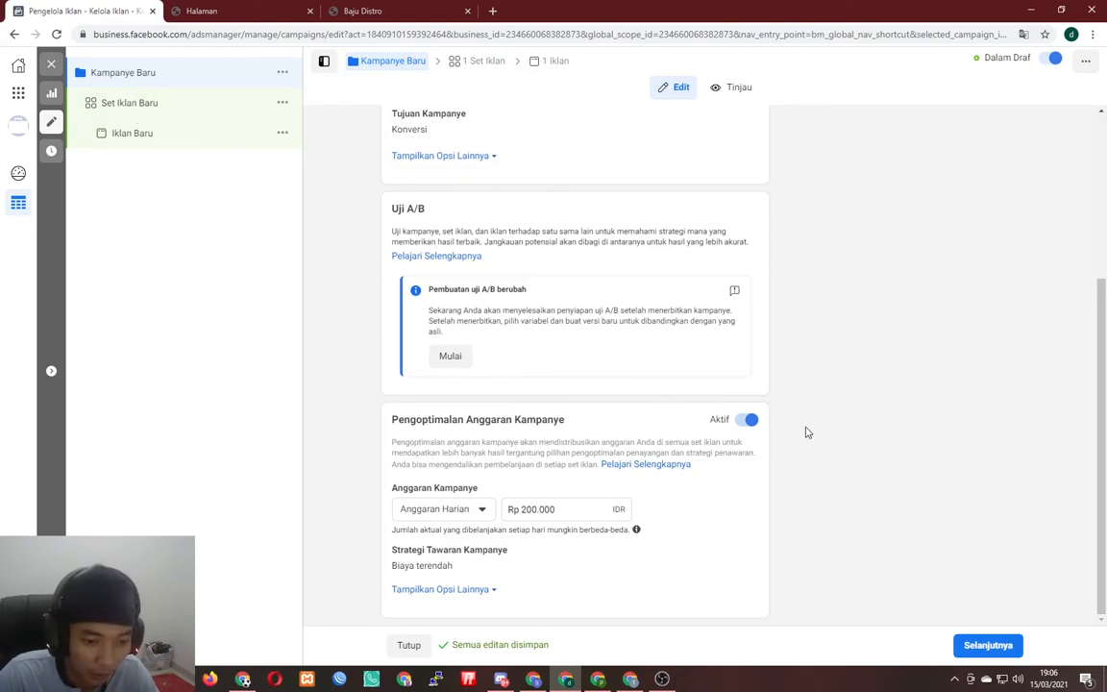
pyautogui.click(747, 419)
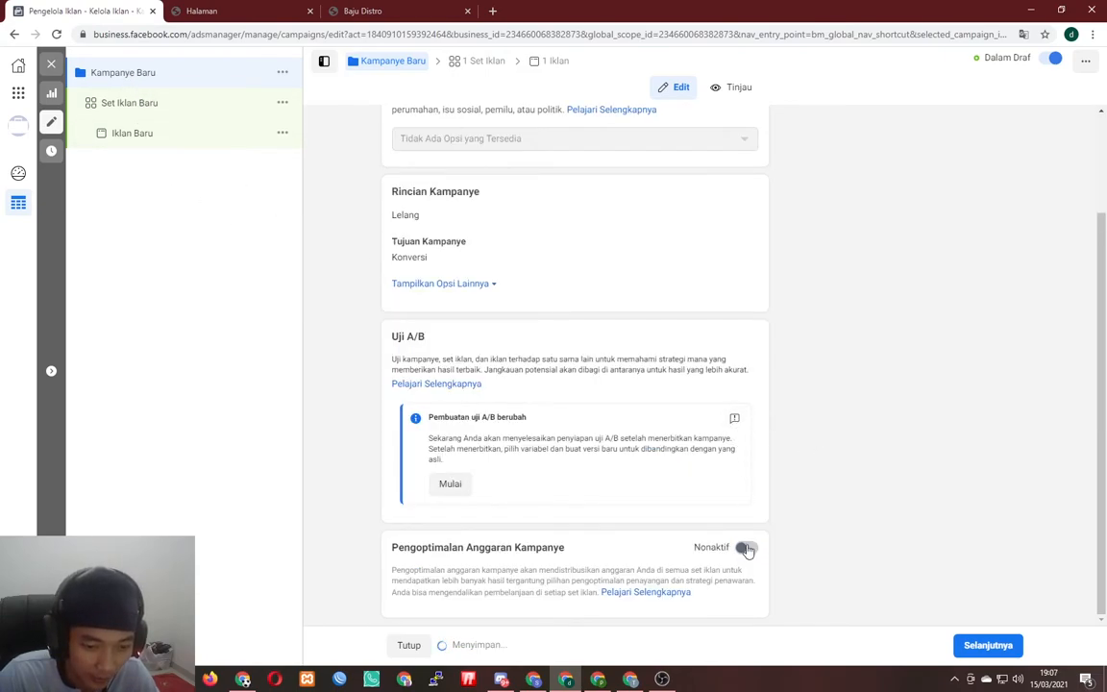
pyautogui.click(978, 644)
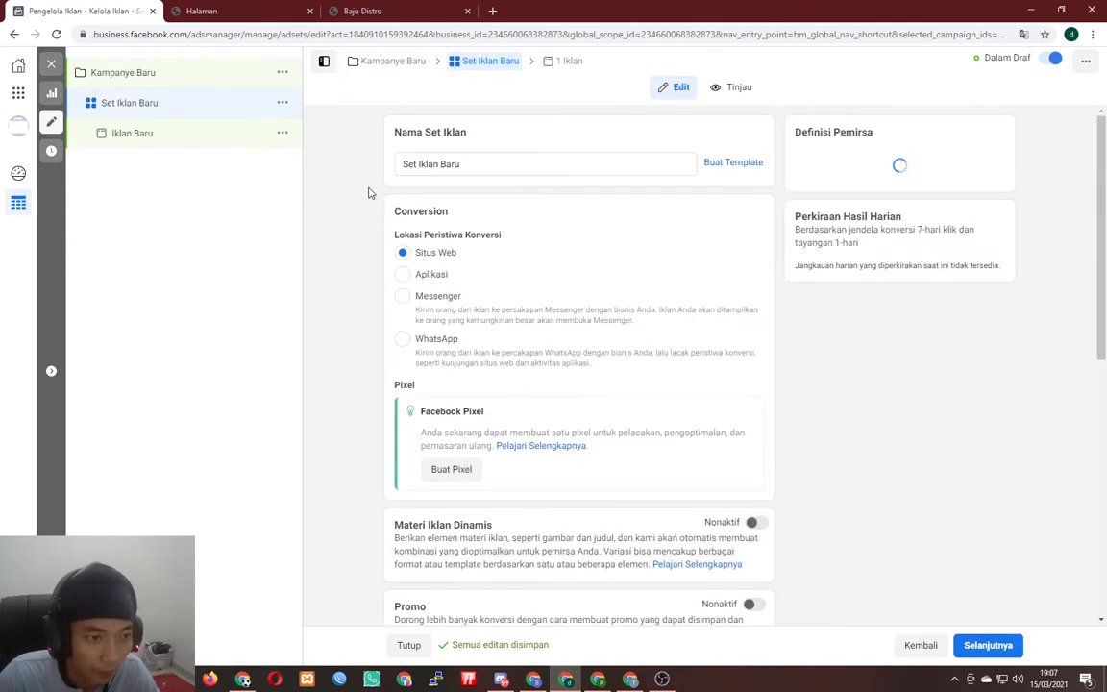
pyautogui.scroll(-5, 557, 370)
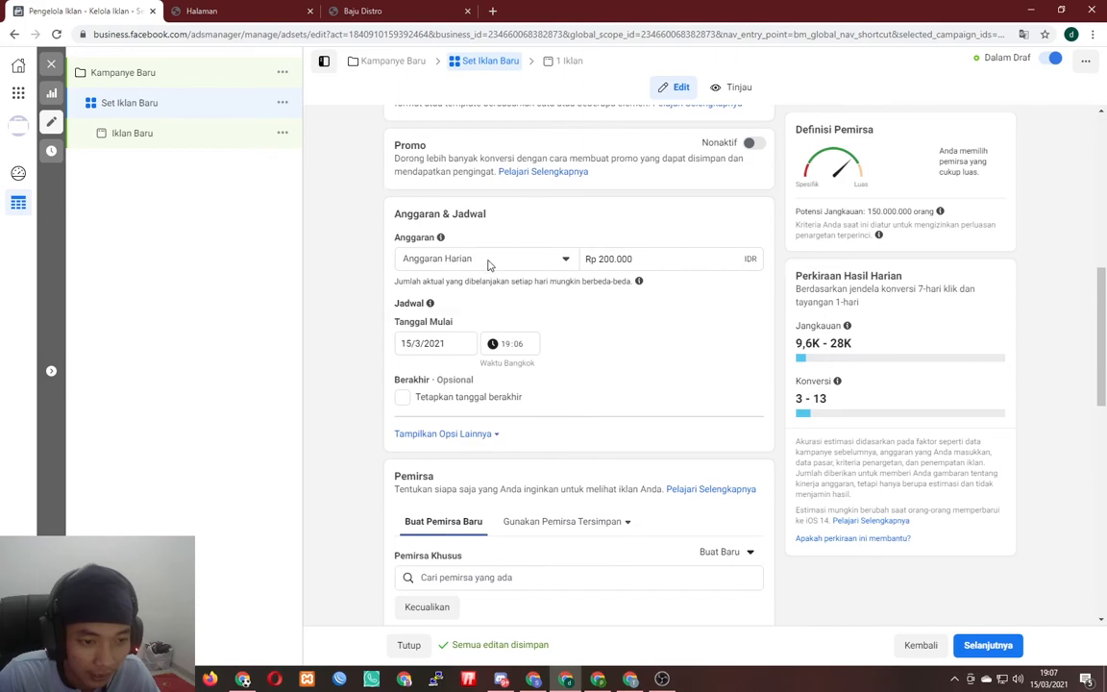
pyautogui.scroll(3, 519, 281)
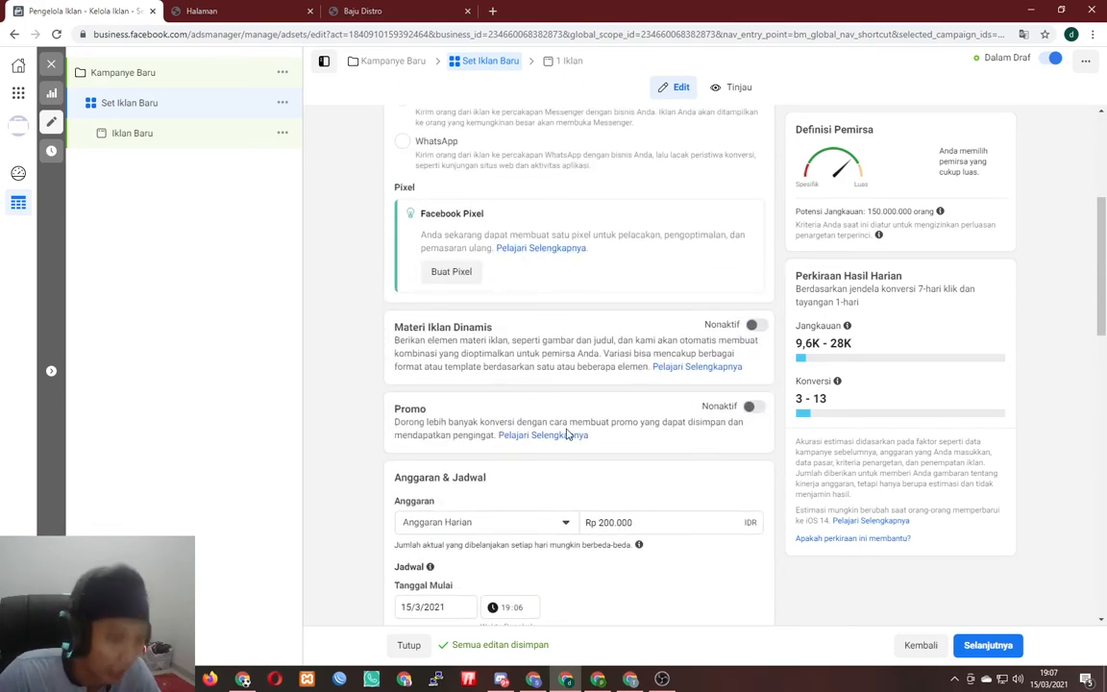
pyautogui.scroll(-2, 538, 500)
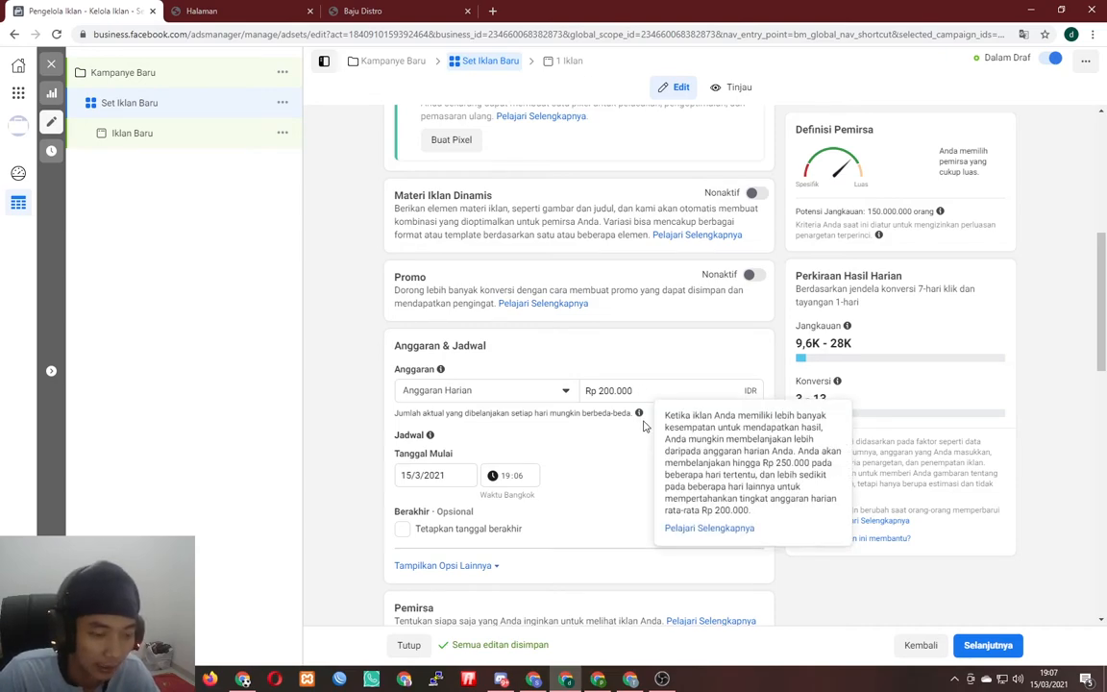
pyautogui.scroll(-3, 646, 420)
pyautogui.scroll(3, 626, 404)
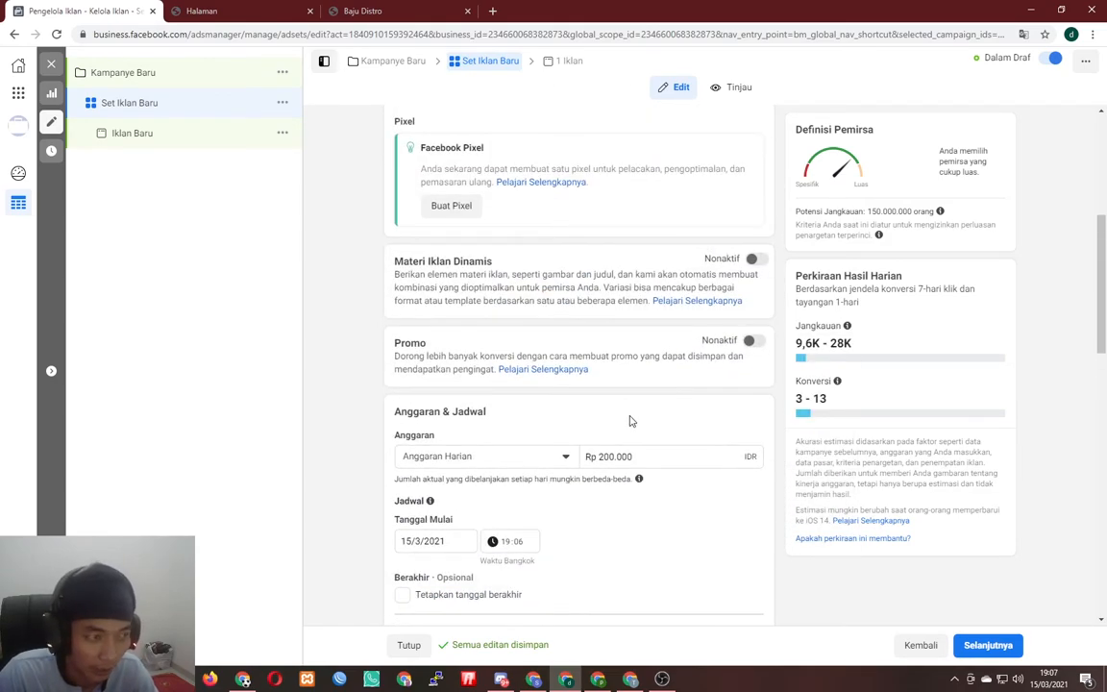
pyautogui.scroll(4, 629, 420)
pyautogui.scroll(-1, 615, 413)
pyautogui.scroll(2, 588, 395)
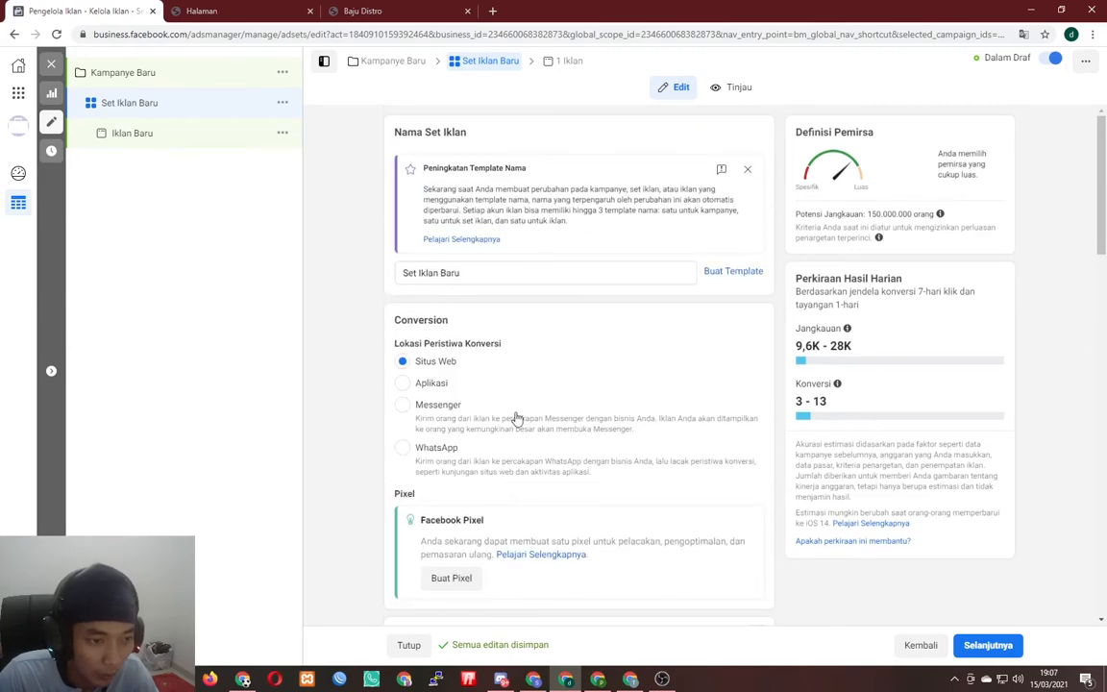
pyautogui.scroll(-1, 575, 384)
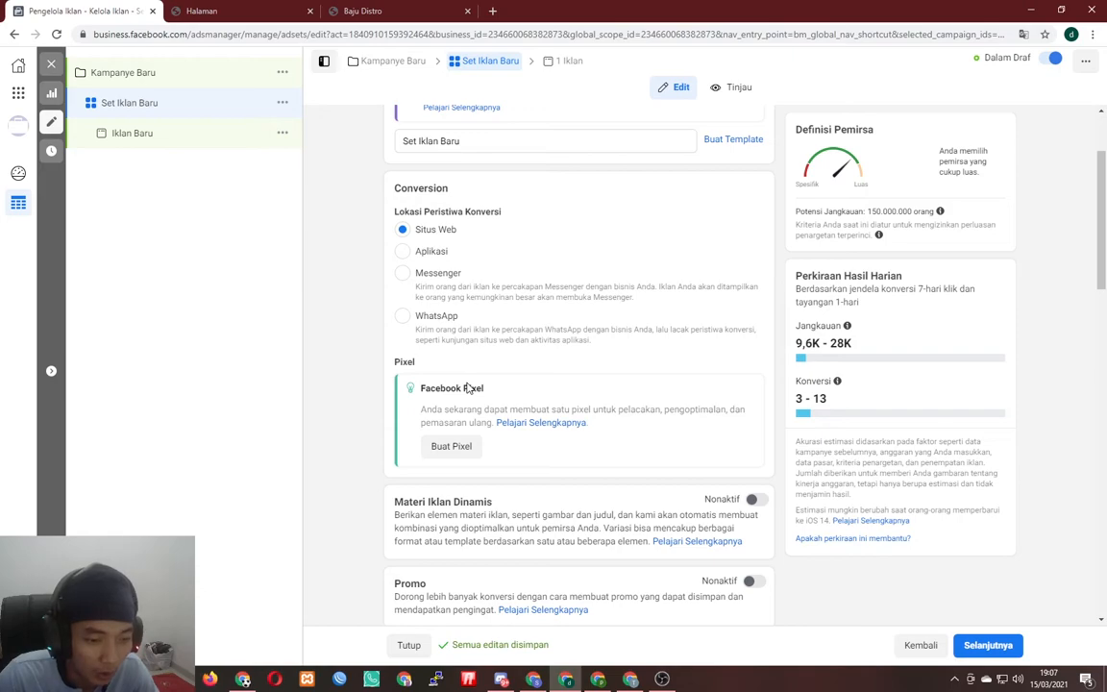
# - Create a pixel named 'Pixel Distro' using the store page URL copied from the Baju Distro tab
pyautogui.click(451, 448)
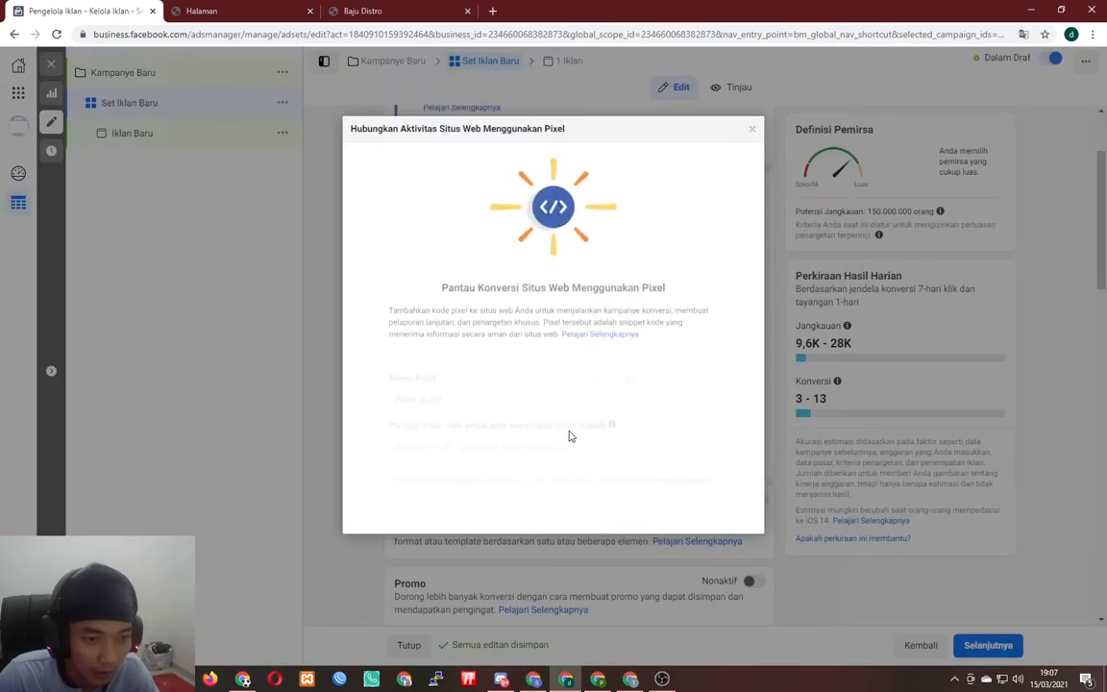
pyautogui.tripleClick(488, 374)
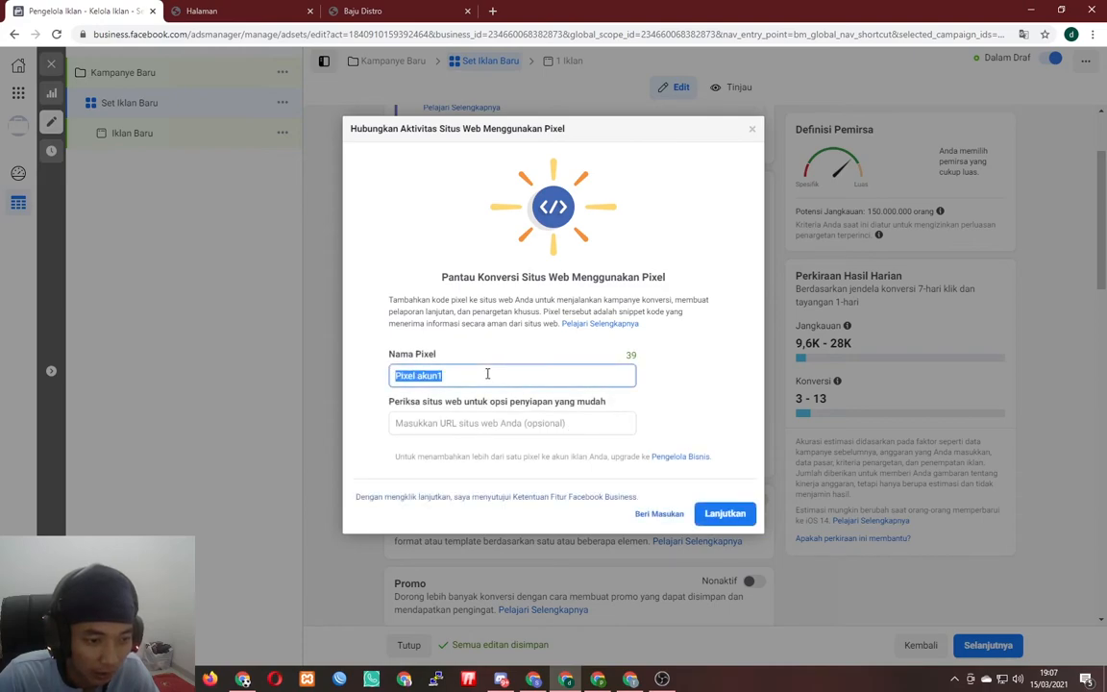
pyautogui.write('Pix')
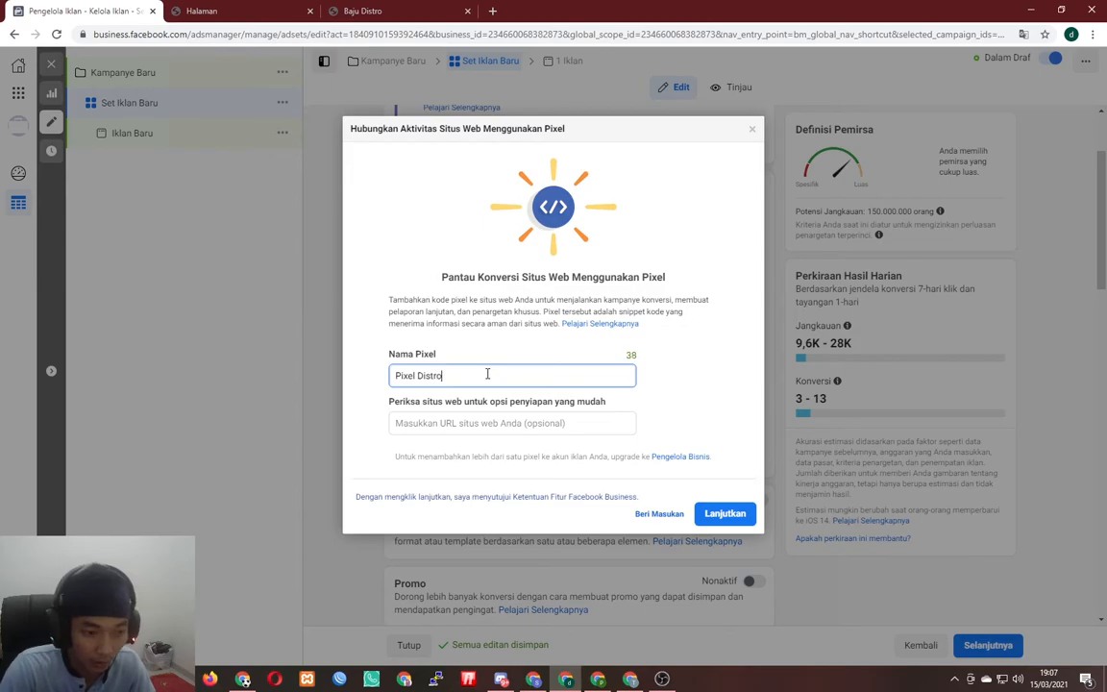
pyautogui.click(388, 10)
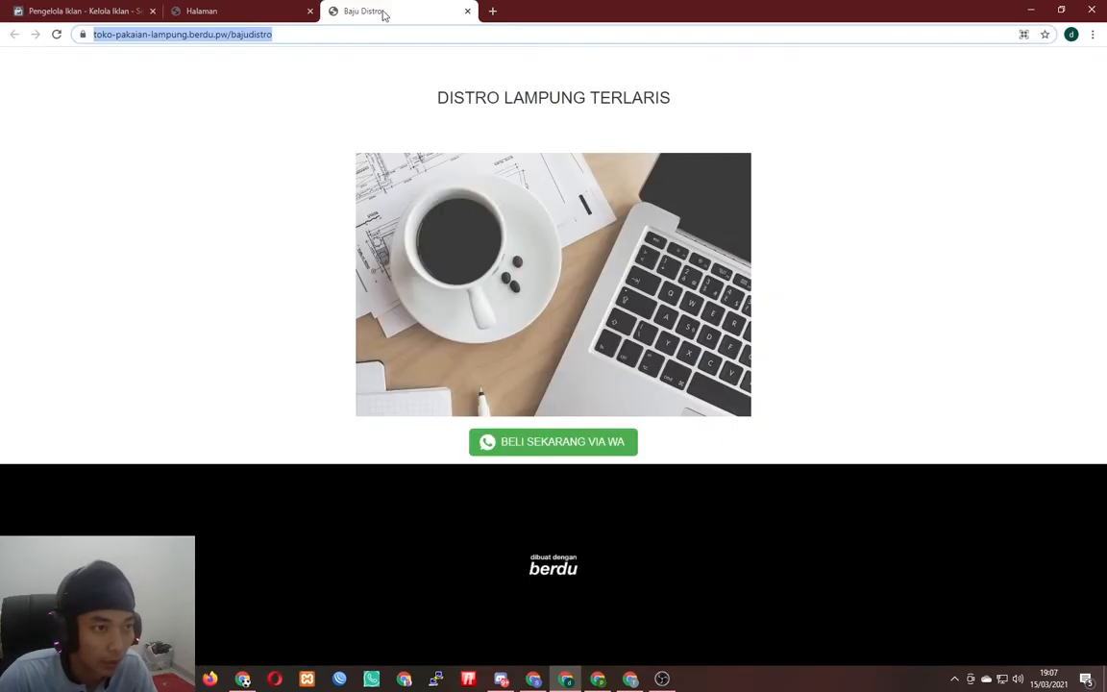
pyautogui.click(132, 8)
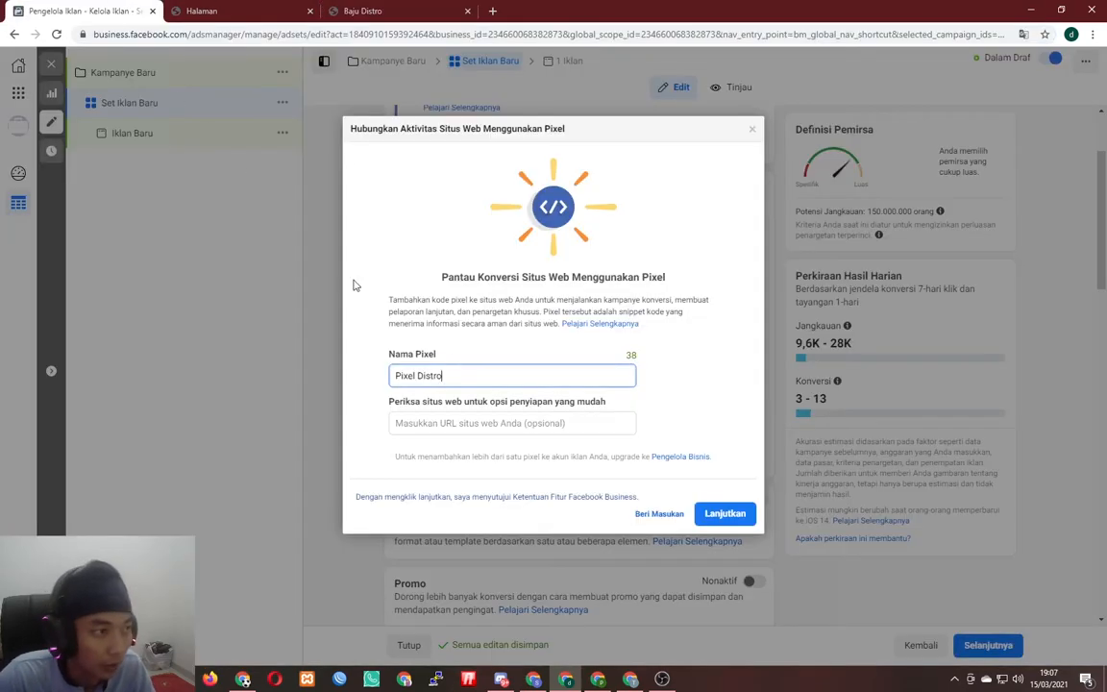
pyautogui.click(488, 423)
pyautogui.write('https://toko-pakaian-lampung.berdu.pw/bajudistro')
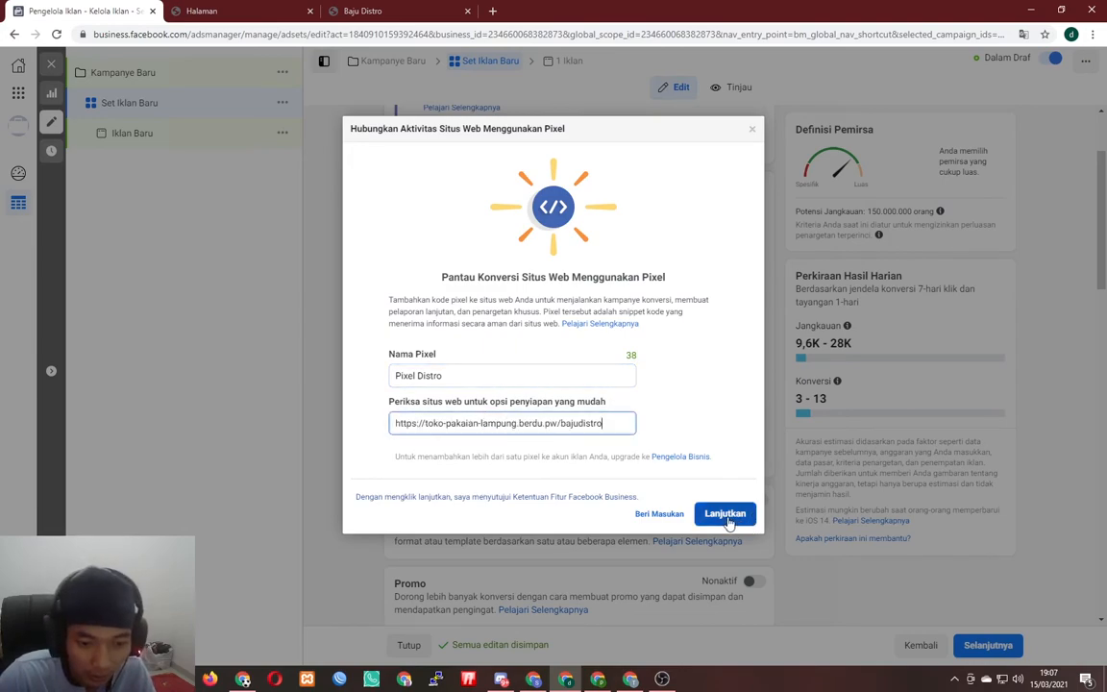
pyautogui.click(725, 515)
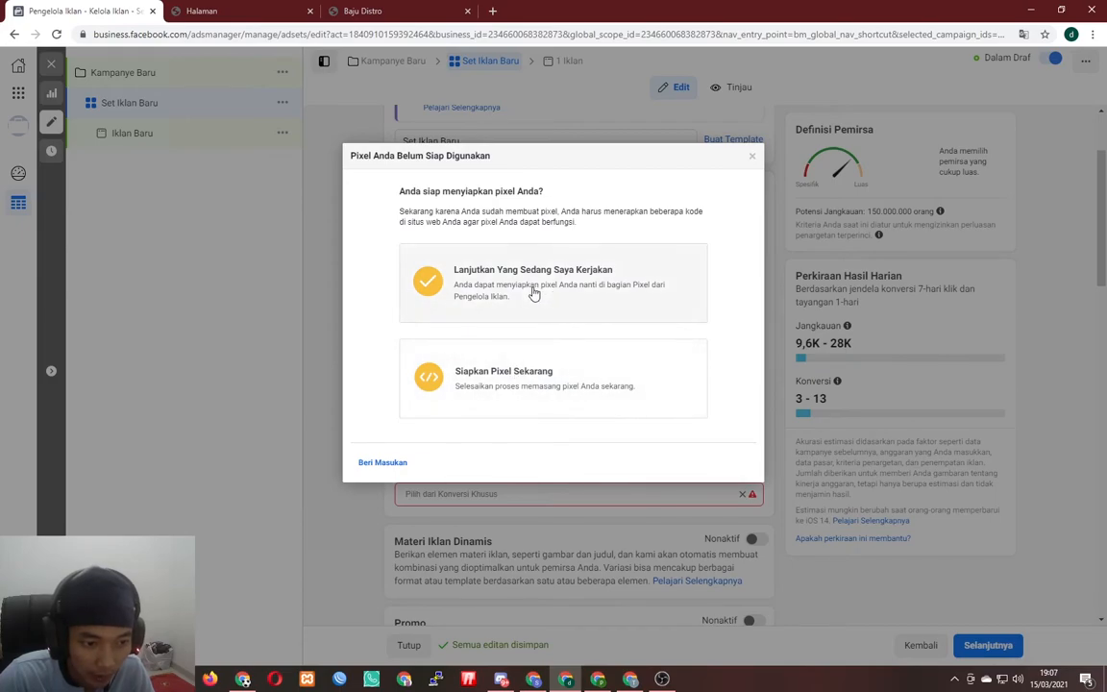
# - Postpone pixel installation, dismiss the reopened pixel dialog, and open the conversion events list
pyautogui.click(534, 294)
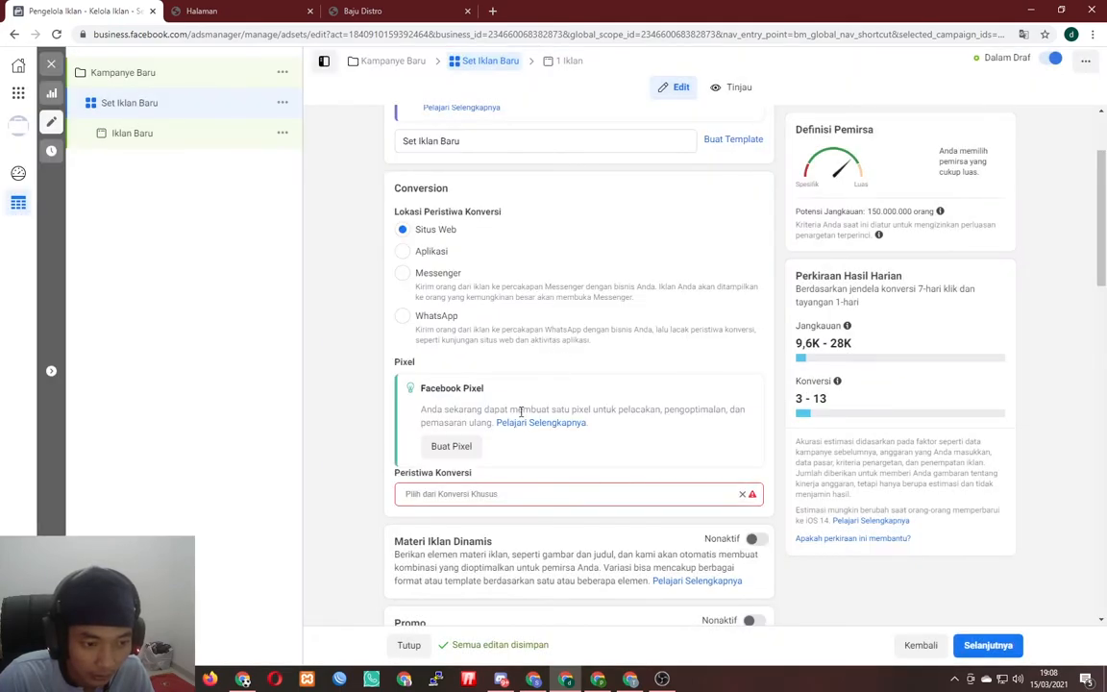
pyautogui.click(450, 446)
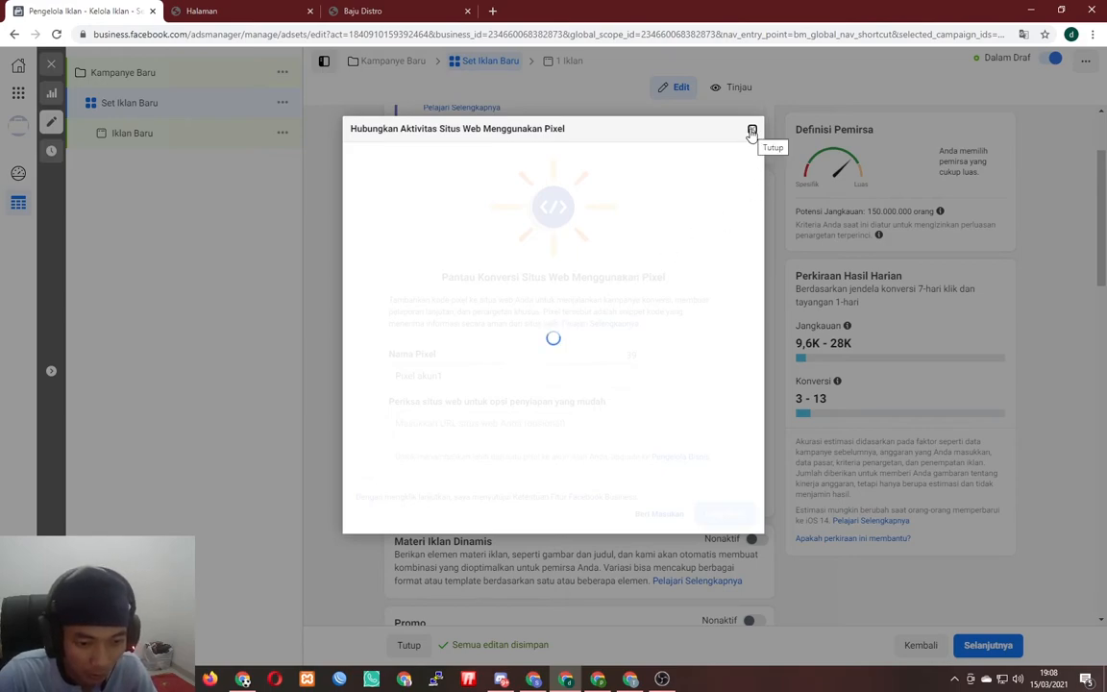
pyautogui.click(752, 131)
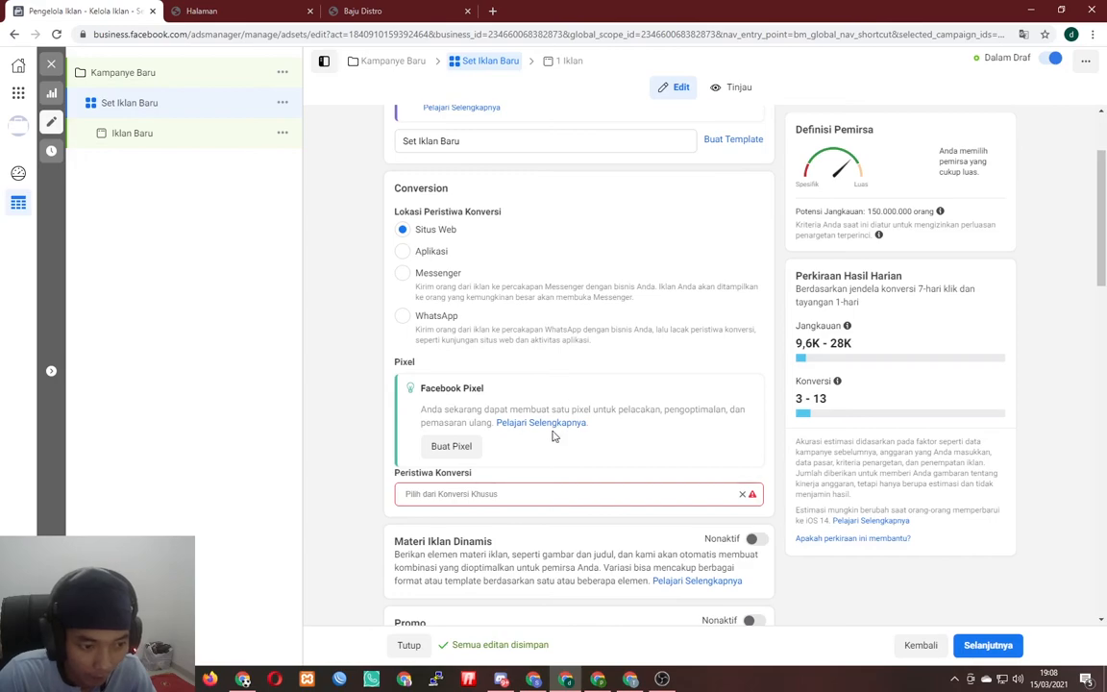
pyautogui.click(582, 493)
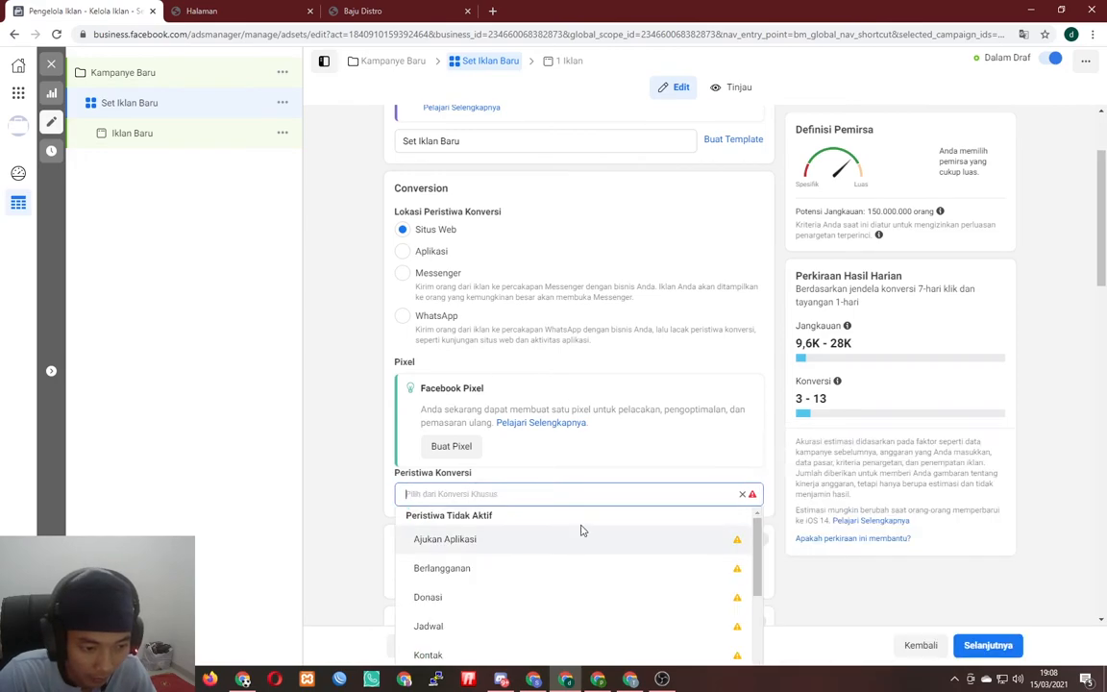
pyautogui.scroll(-2, 624, 462)
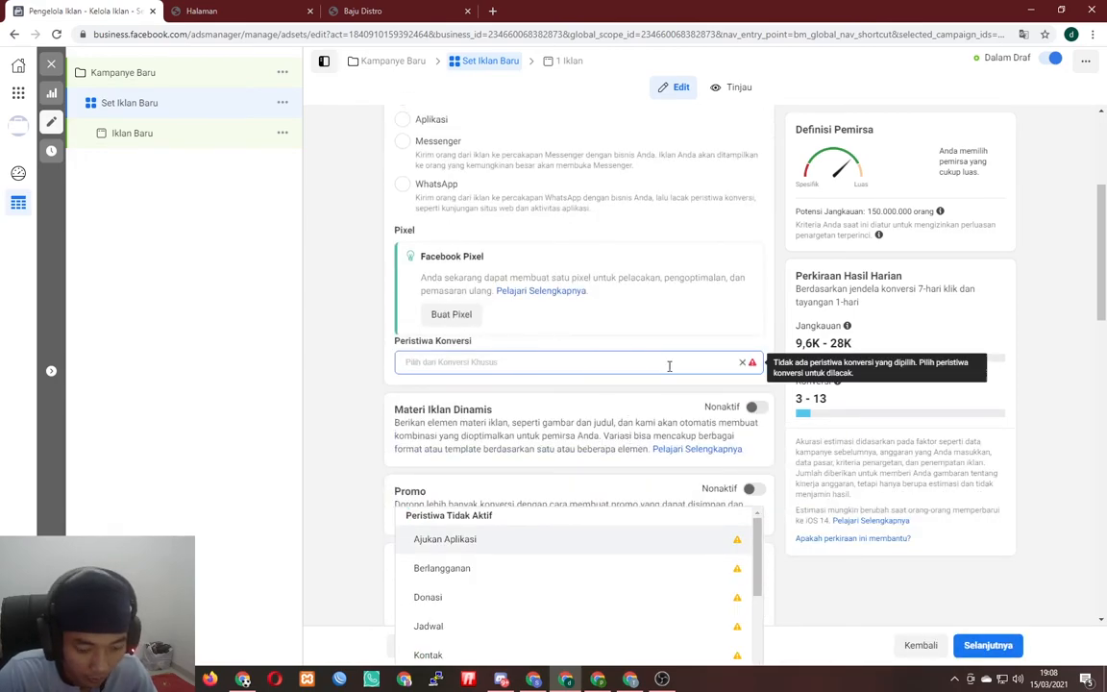
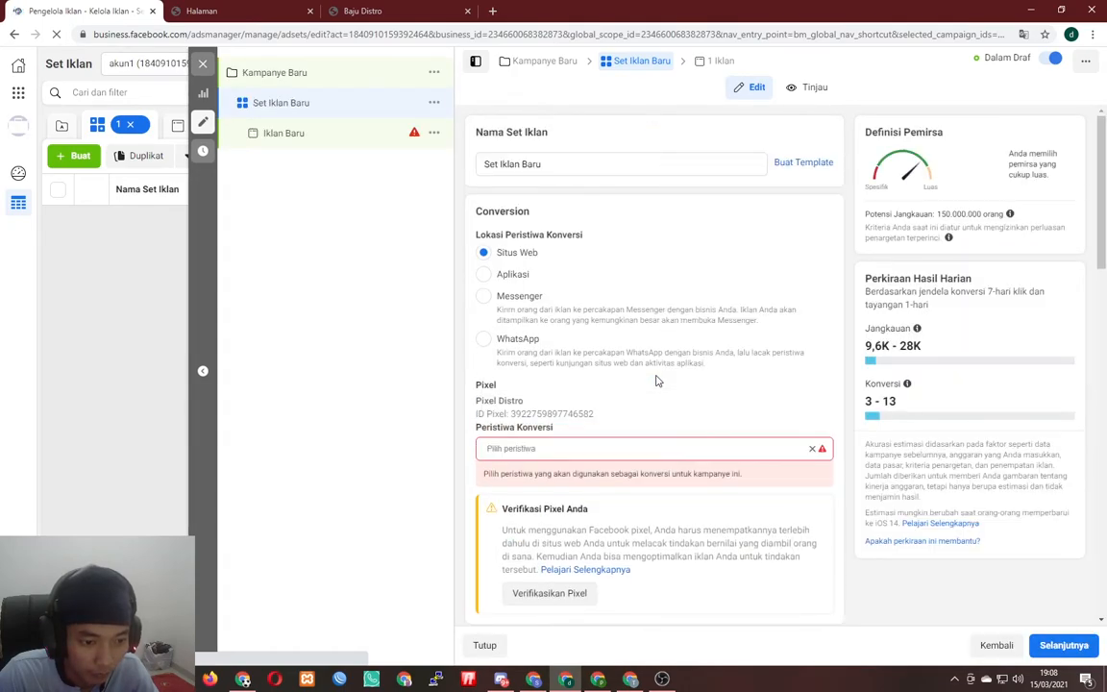
# - Choose Prospek as the ad set's conversion event and start verifying the pixel
pyautogui.scroll(-2, 653, 384)
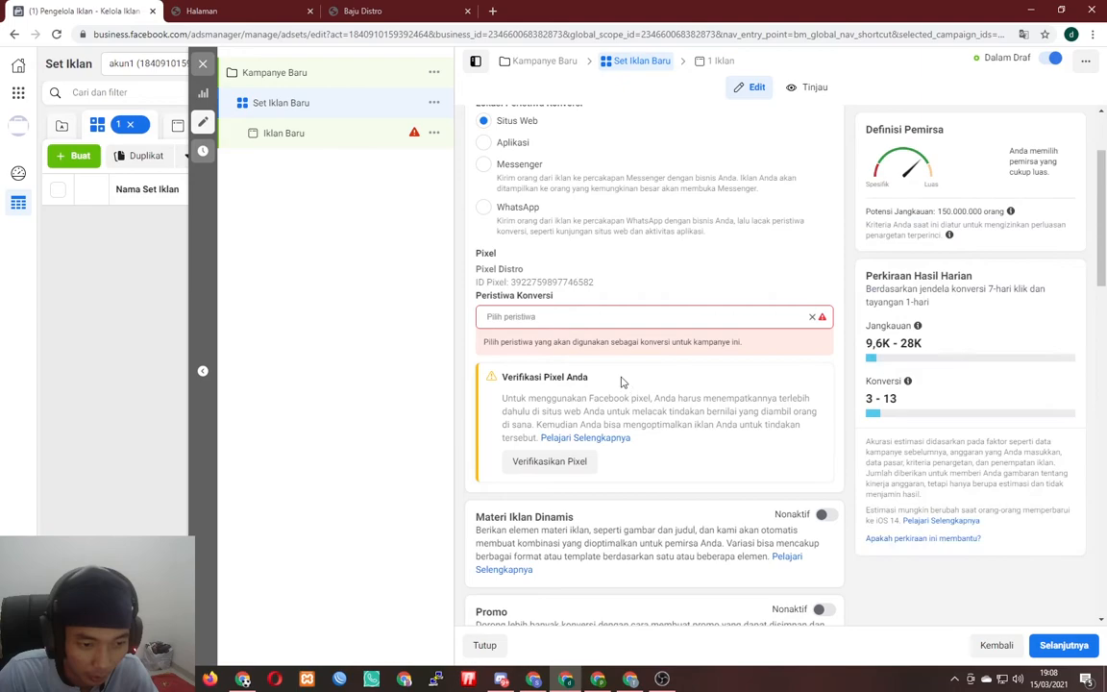
pyautogui.doubleClick(549, 281)
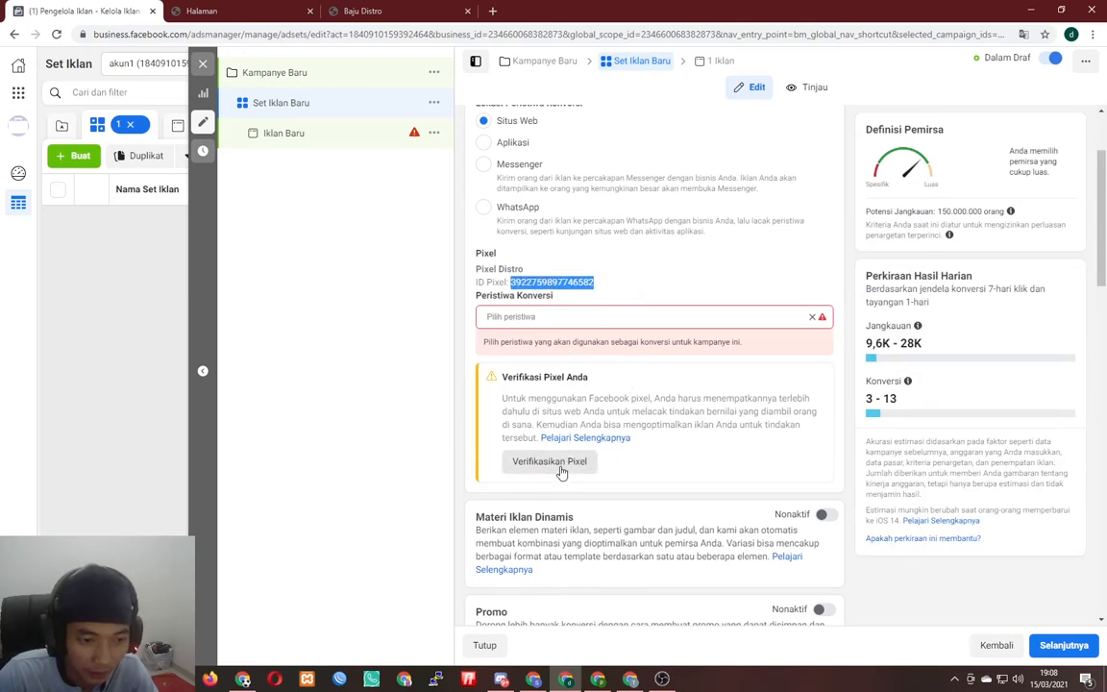
pyautogui.click(553, 316)
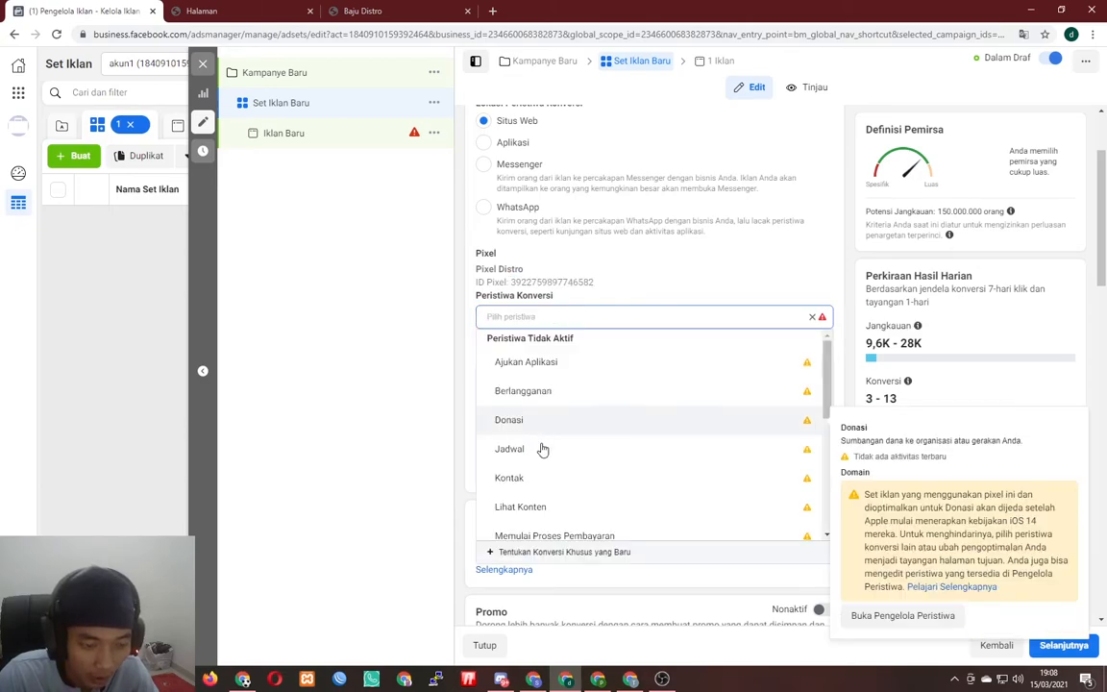
pyautogui.scroll(-5, 591, 444)
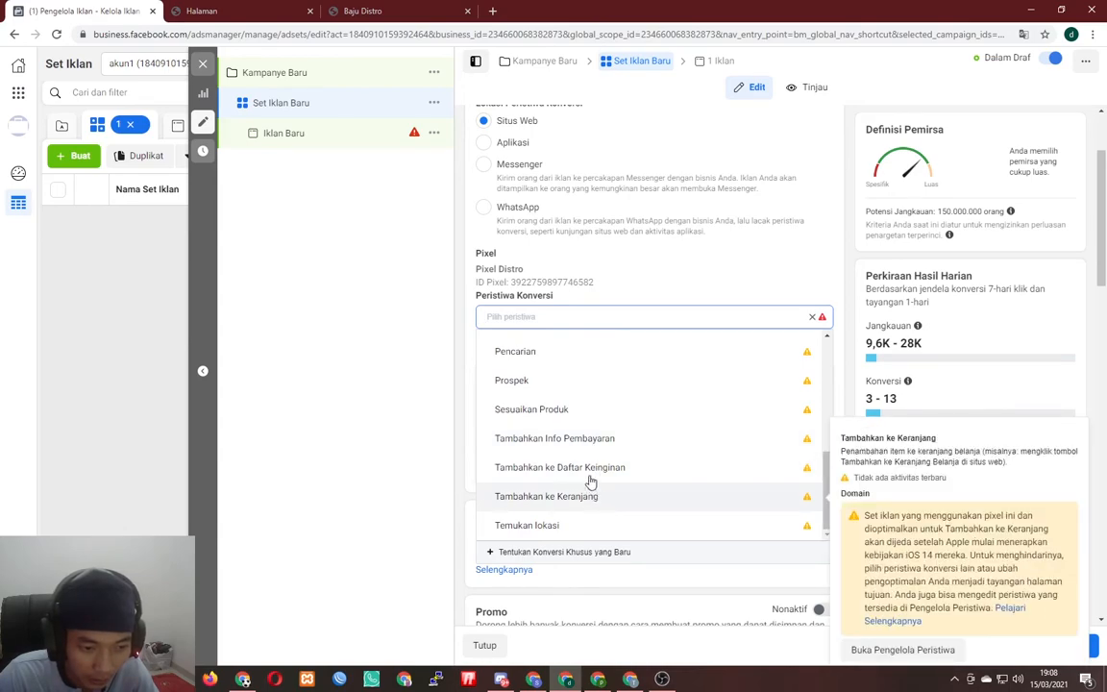
pyautogui.click(548, 384)
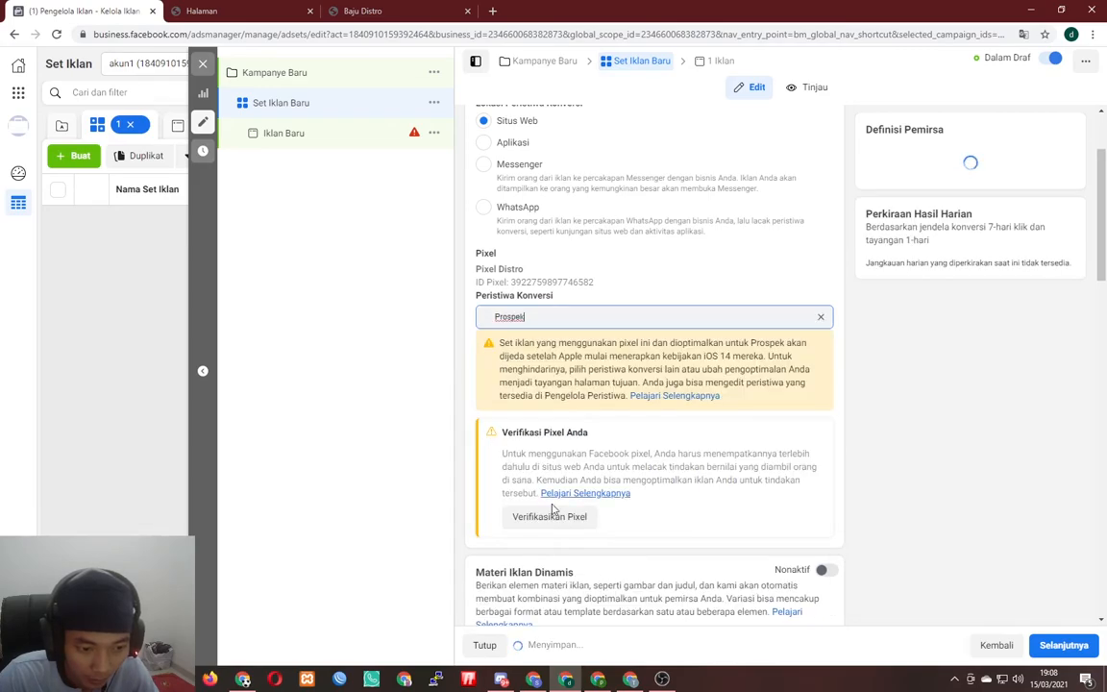
pyautogui.click(560, 517)
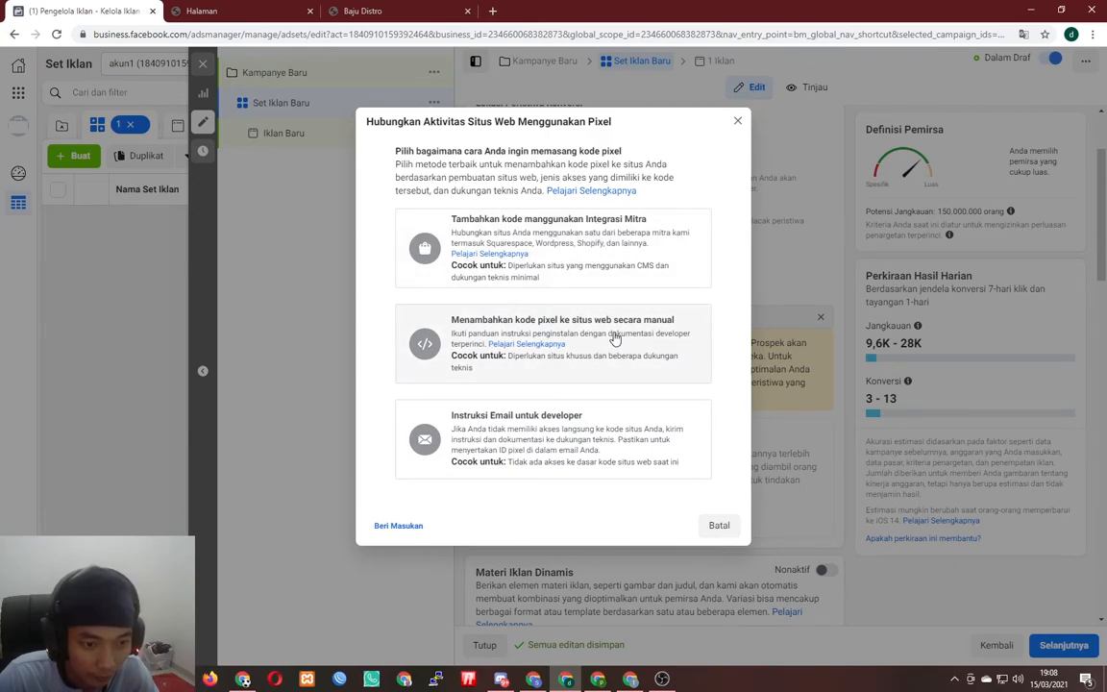
# - Copy the manual-install pixel code and paste it into a new Notepad document
pyautogui.click(615, 338)
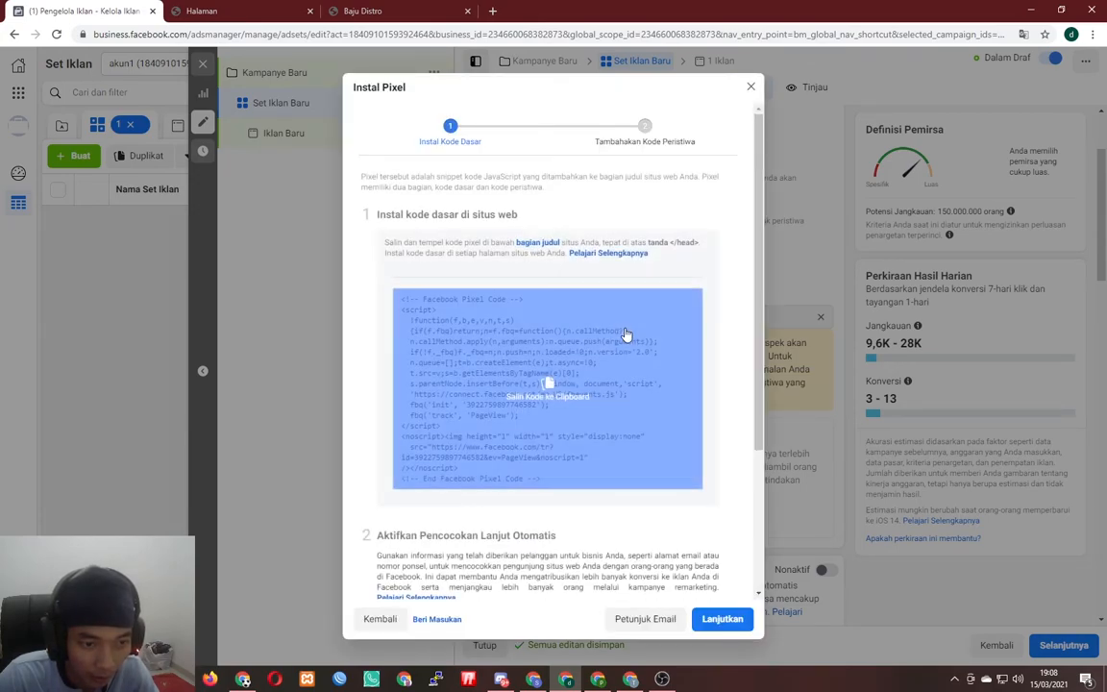
pyautogui.scroll(-3, 577, 375)
pyautogui.click(543, 270)
pyautogui.press('super+r')
pyautogui.write('notepad')
pyautogui.press('Return')
pyautogui.hotkey('ctrl', 'v')
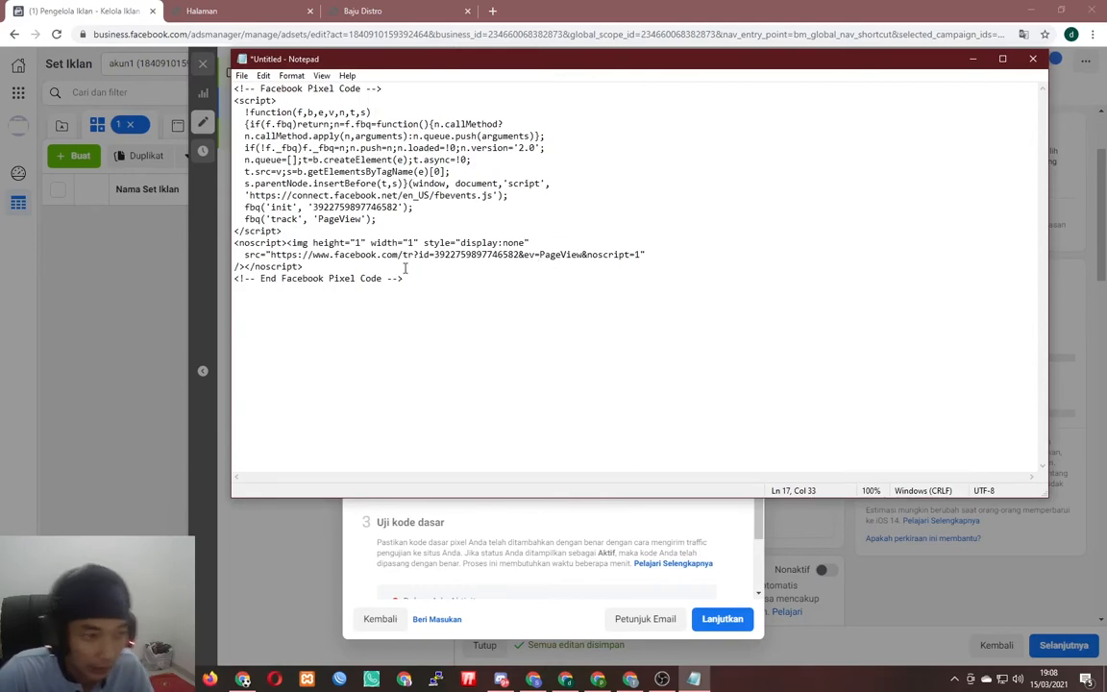
# - Copy the pixel ID from the fbq('init') line and return to the Berdu admin tab
pyautogui.moveTo(395, 207); pyautogui.dragTo(311, 207)
pyautogui.rightClick(328, 208)
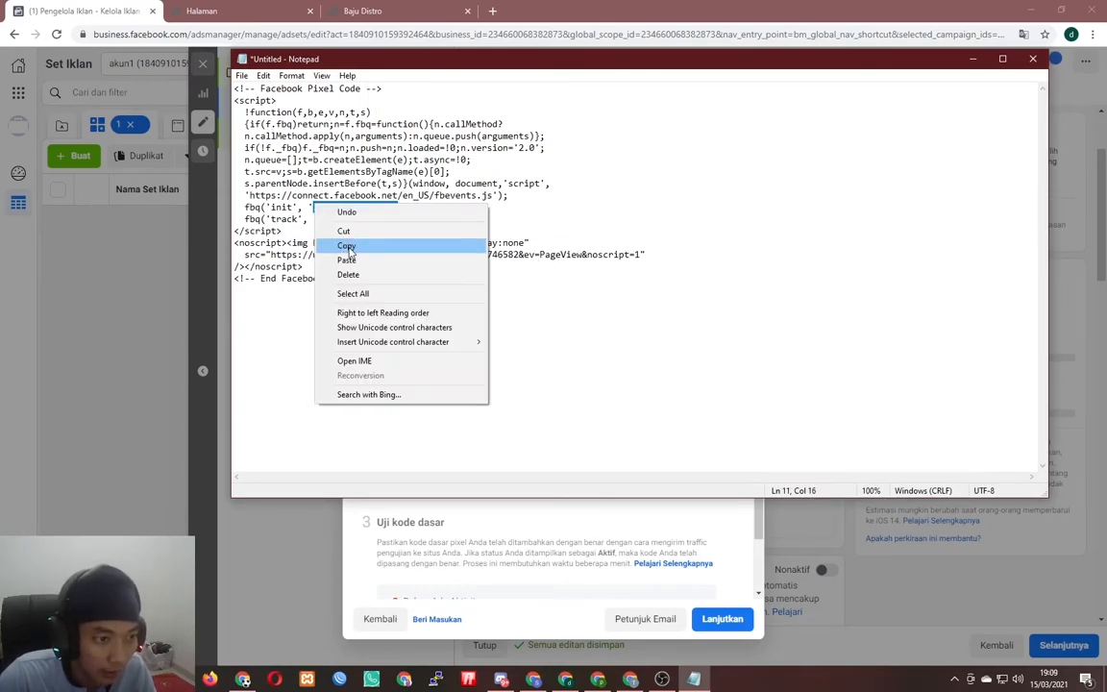
pyautogui.click(344, 244)
pyautogui.click(204, 10)
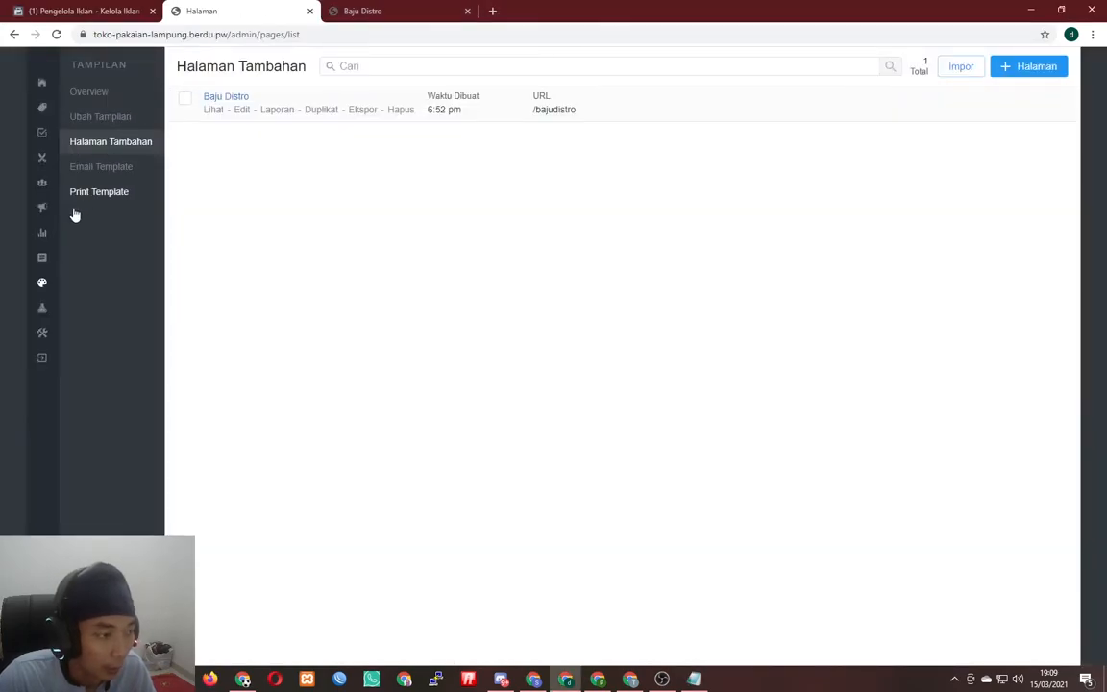
pyautogui.click(41, 308)
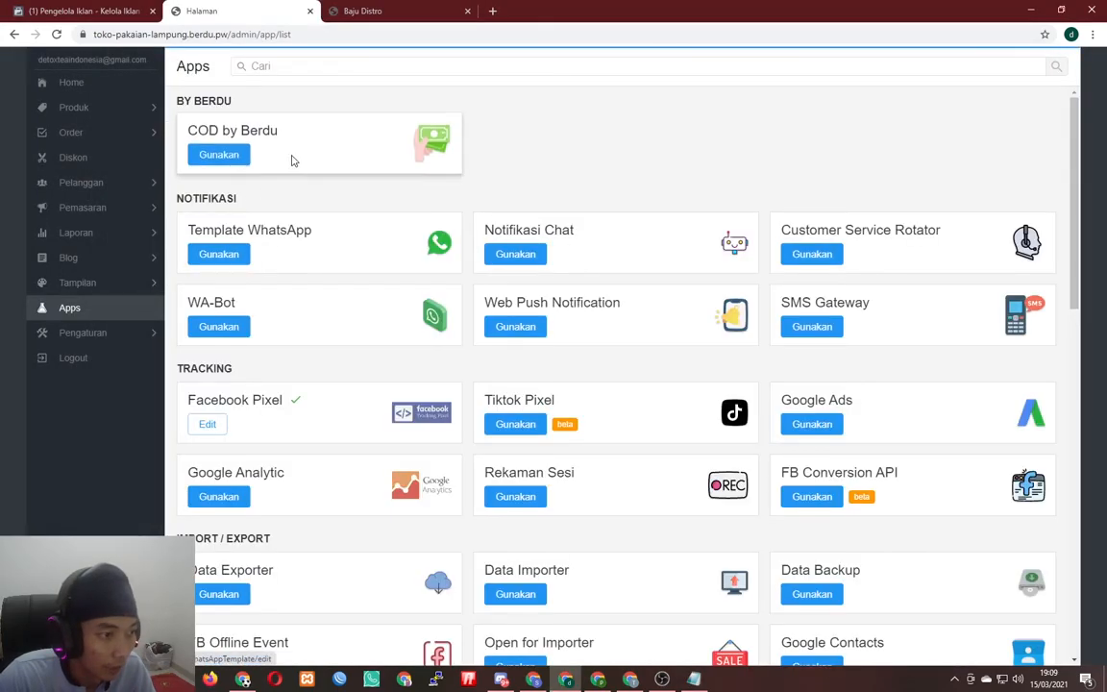
pyautogui.click(206, 423)
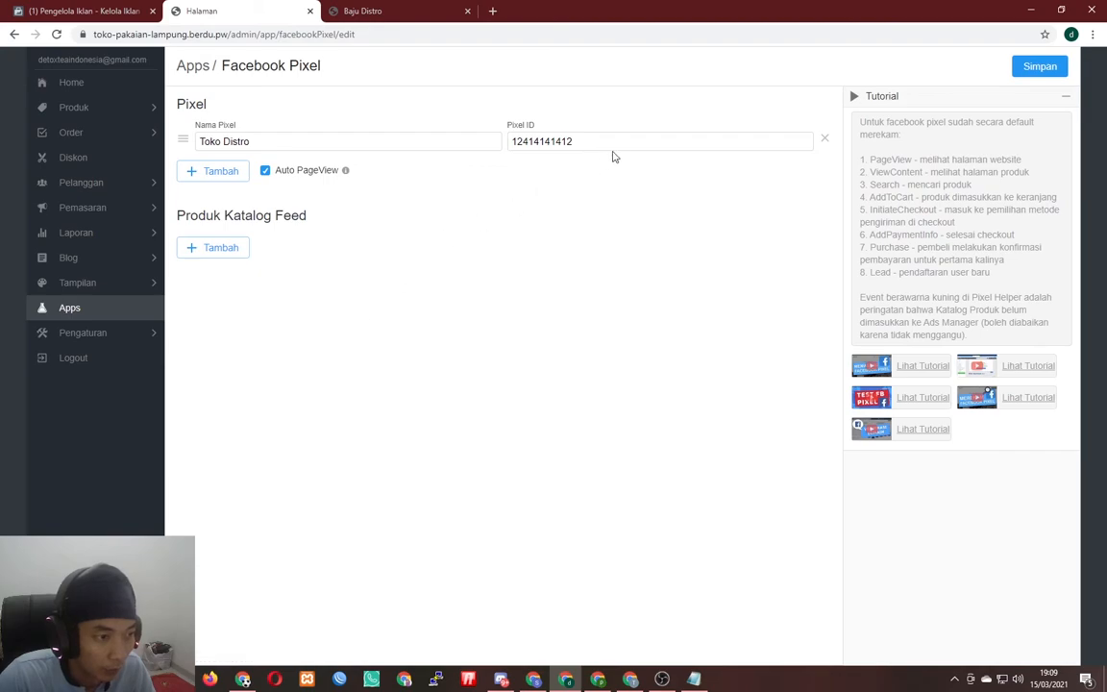
pyautogui.doubleClick(611, 144)
pyautogui.hotkey('ctrl', 'v')
pyautogui.click(1033, 69)
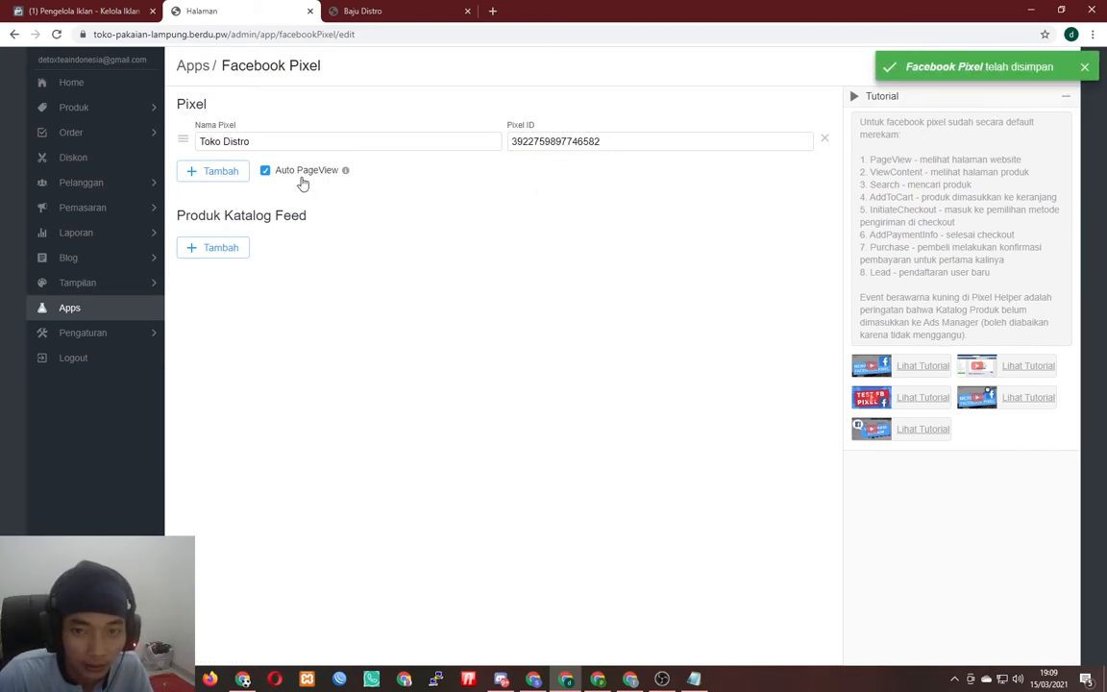
pyautogui.click(113, 288)
pyautogui.click(115, 141)
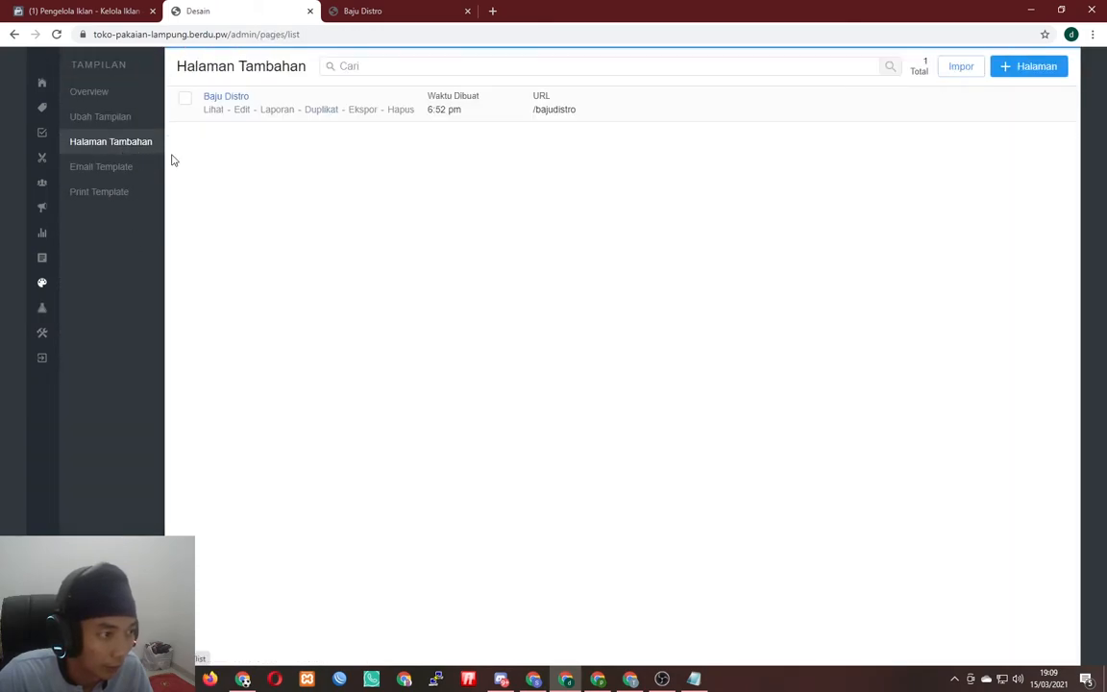
# - Set the Baju Distro page's BELI SEKARANG VIA WA button Facebook pixel event to Lead
pyautogui.click(242, 109)
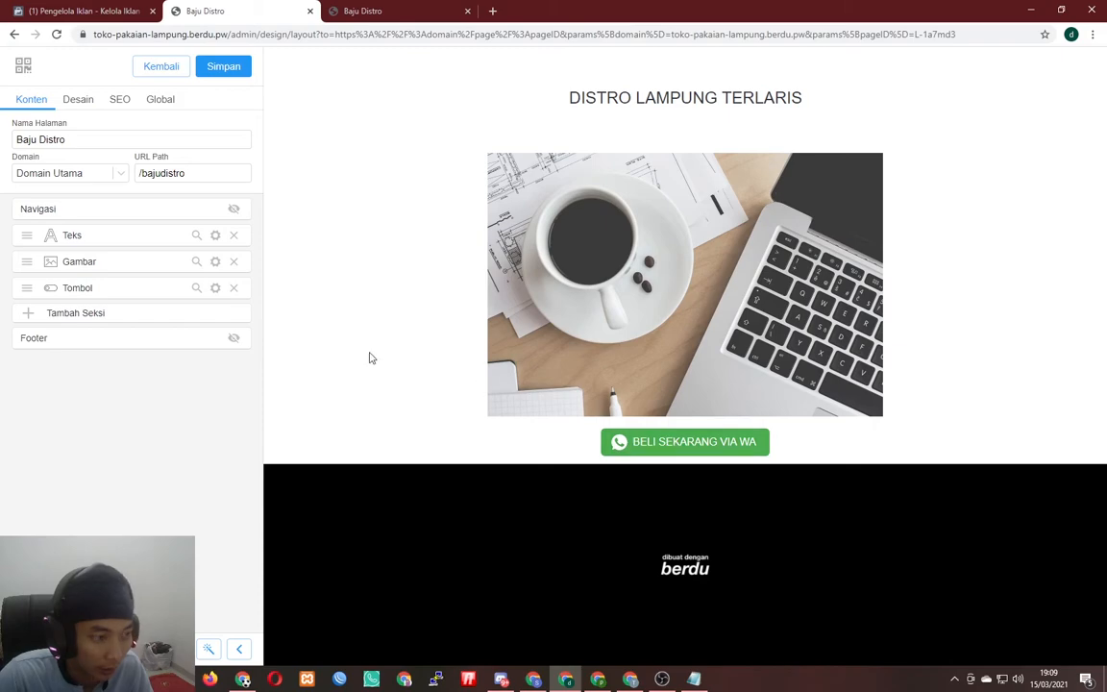
pyautogui.click(215, 288)
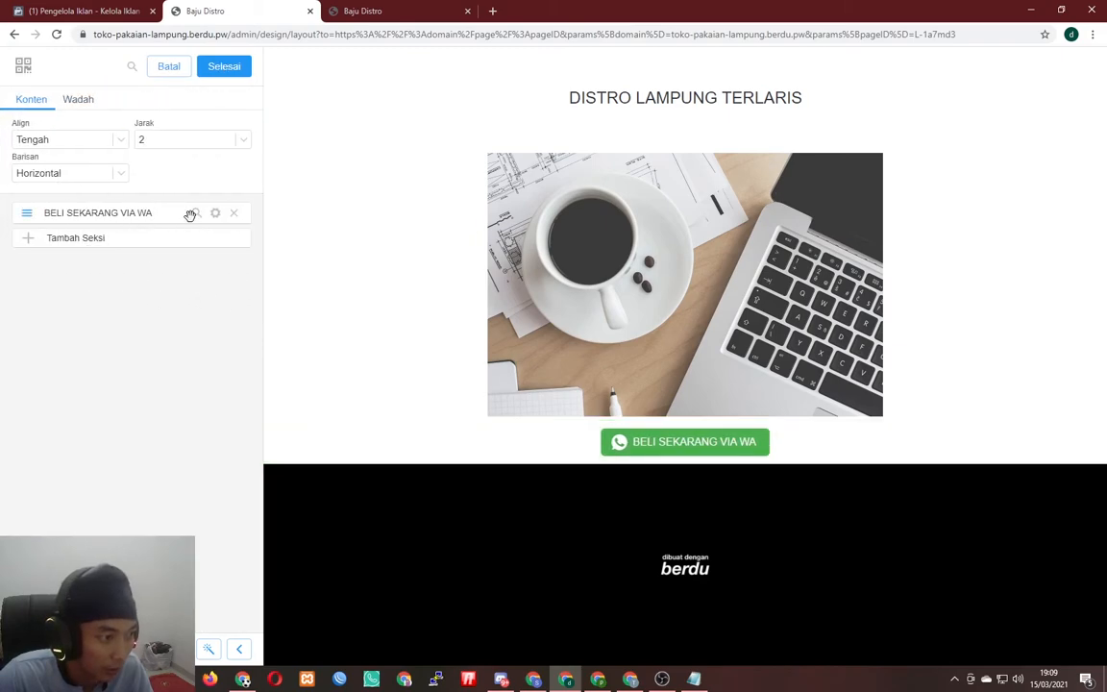
pyautogui.click(216, 212)
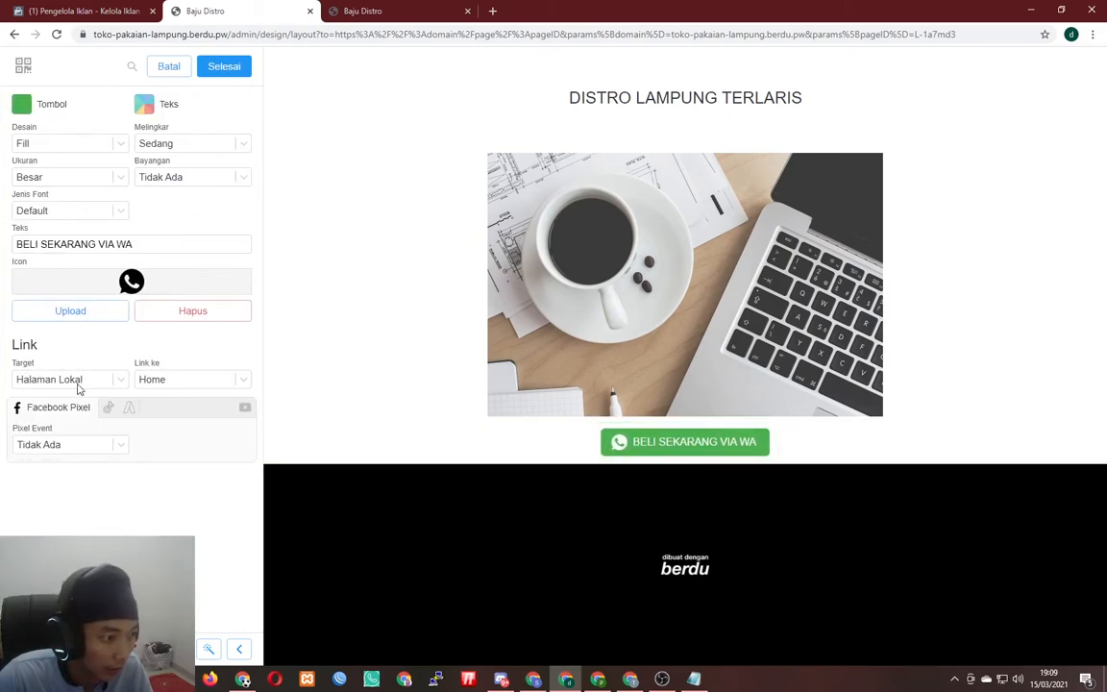
pyautogui.click(71, 445)
pyautogui.click(83, 448)
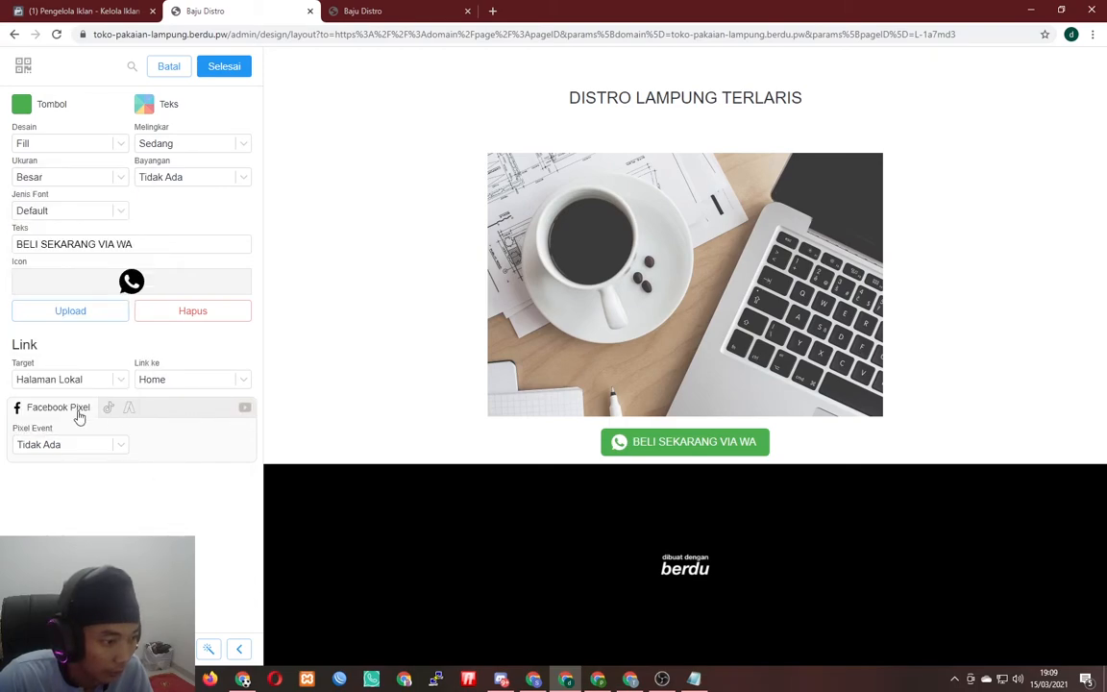
pyautogui.click(110, 410)
pyautogui.click(21, 407)
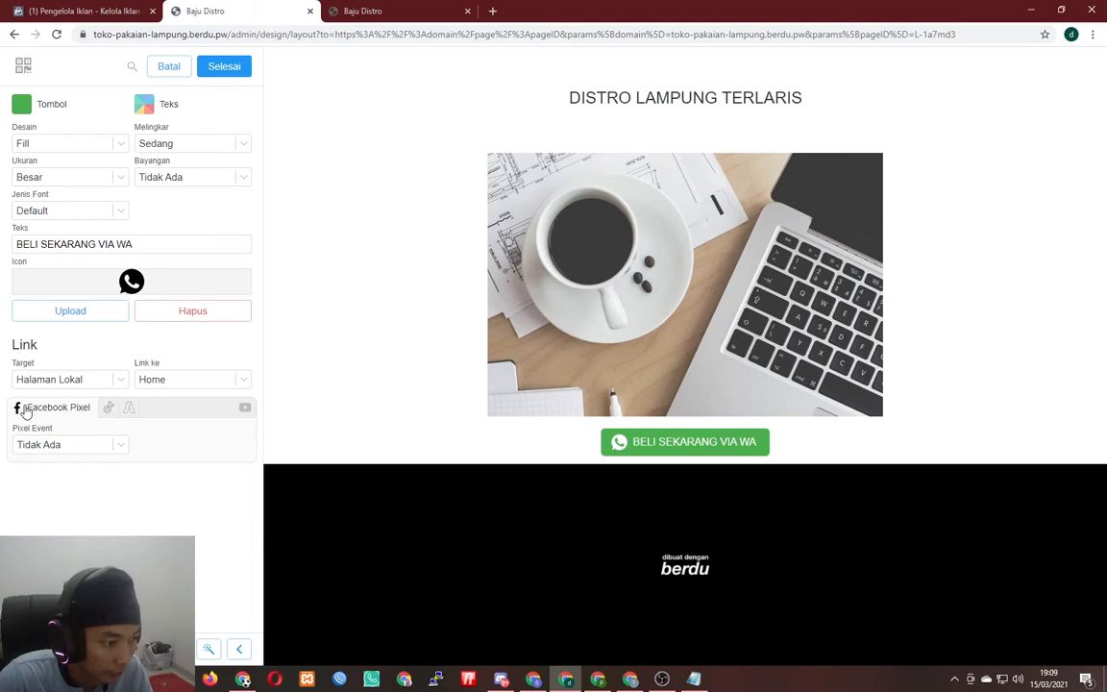
pyautogui.click(91, 453)
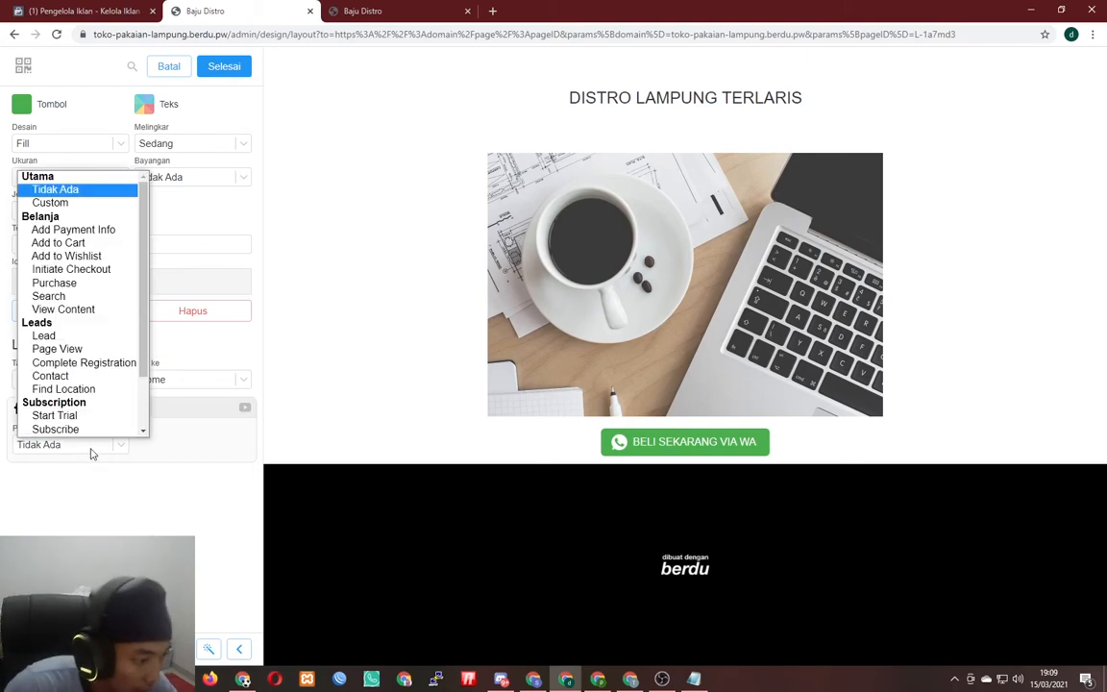
pyautogui.scroll(-3, 93, 341)
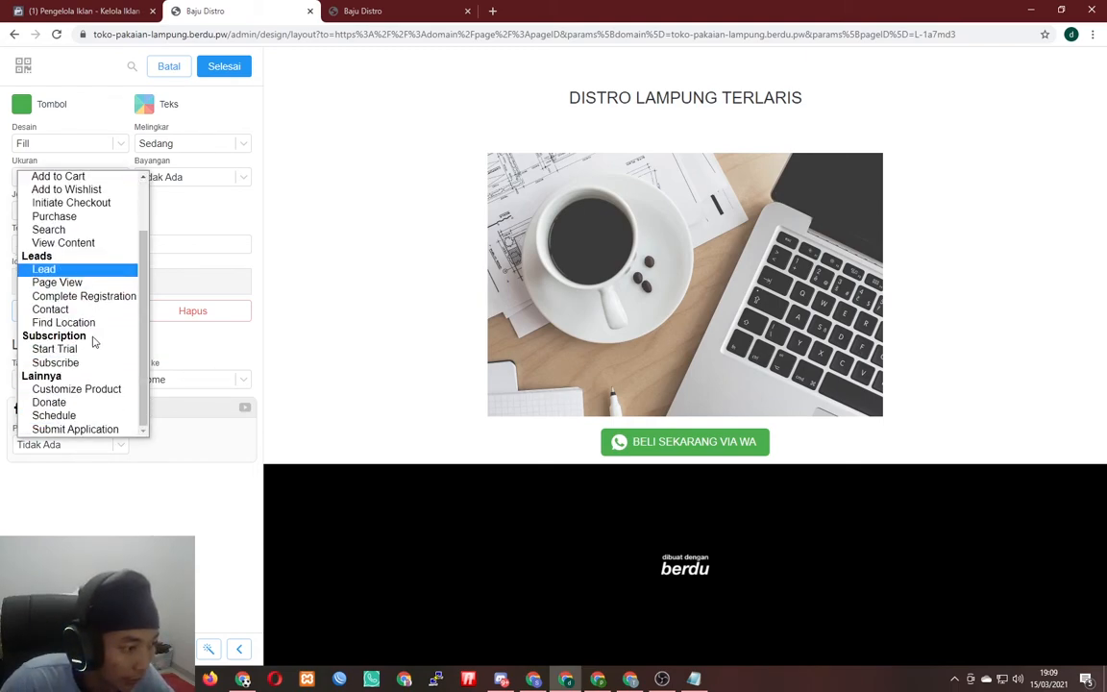
pyautogui.scroll(3, 93, 341)
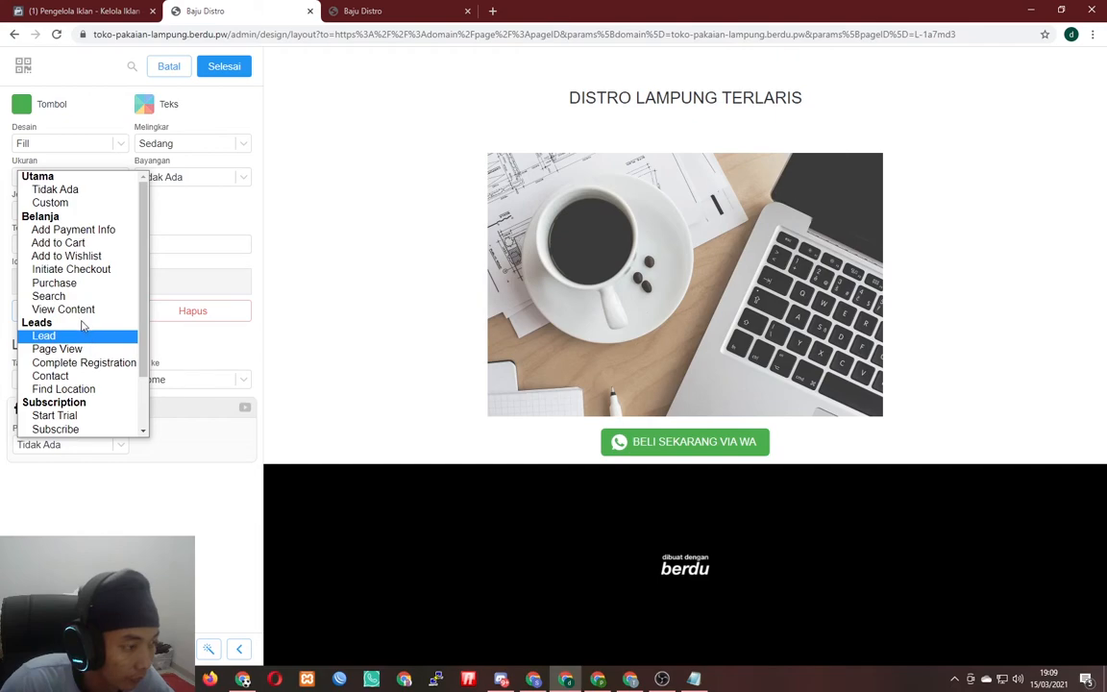
pyautogui.scroll(-3, 87, 326)
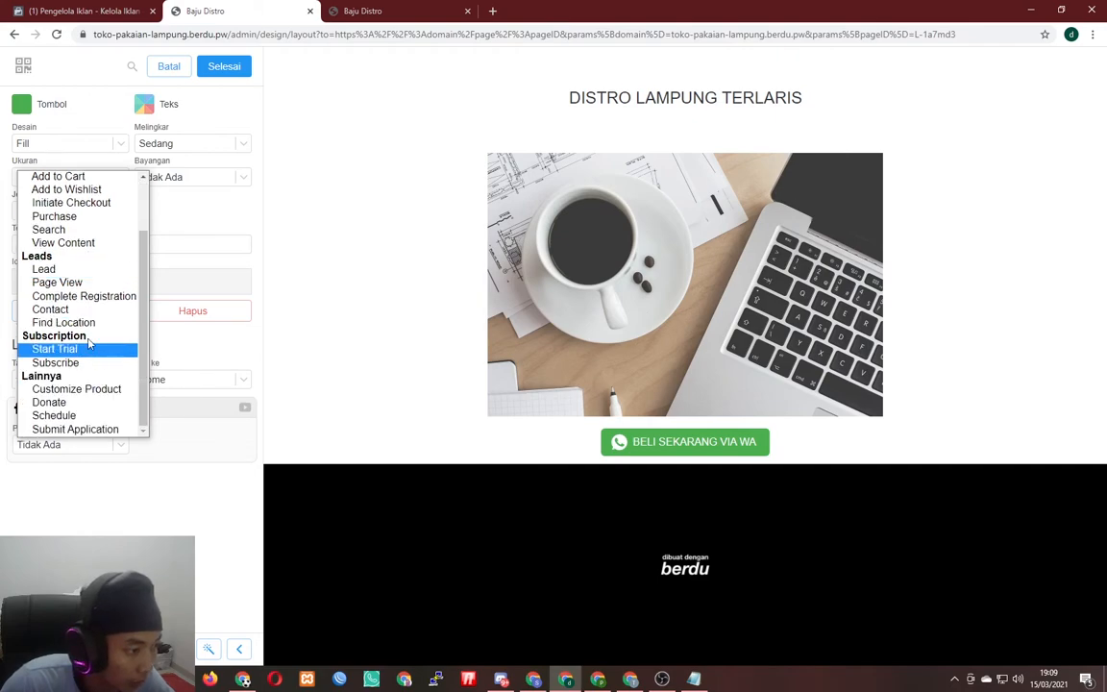
pyautogui.scroll(3, 87, 331)
pyautogui.click(85, 335)
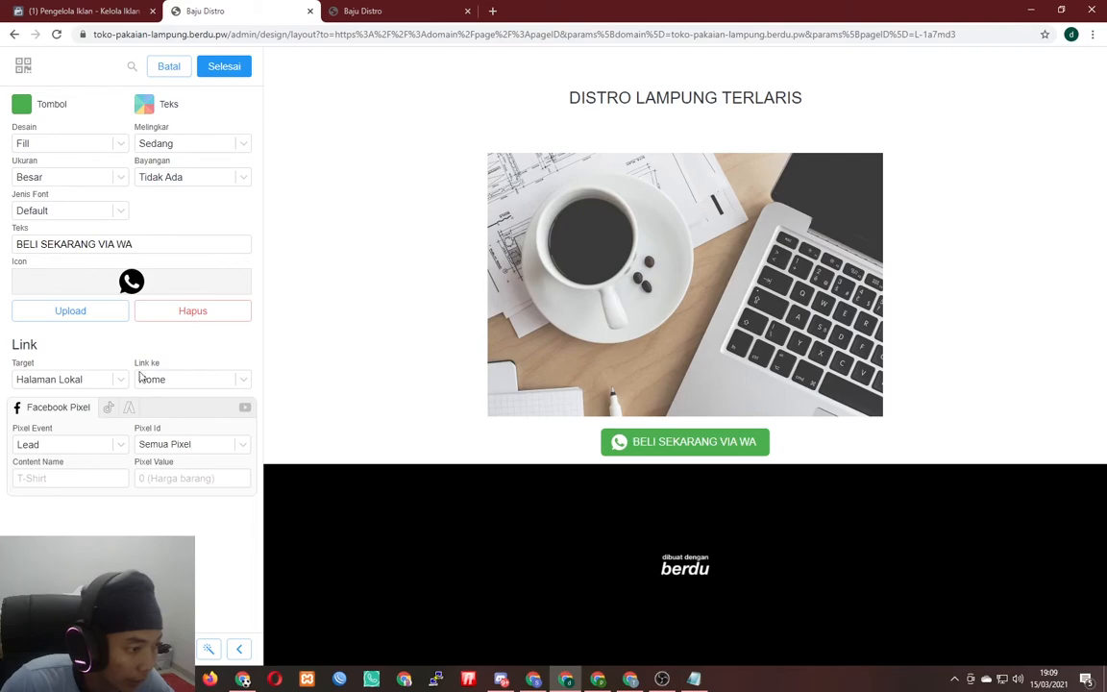
# - Tie the button's Lead event to the Toko Distro pixel and finish editing the button
pyautogui.moveTo(101, 421)
pyautogui.click(170, 447)
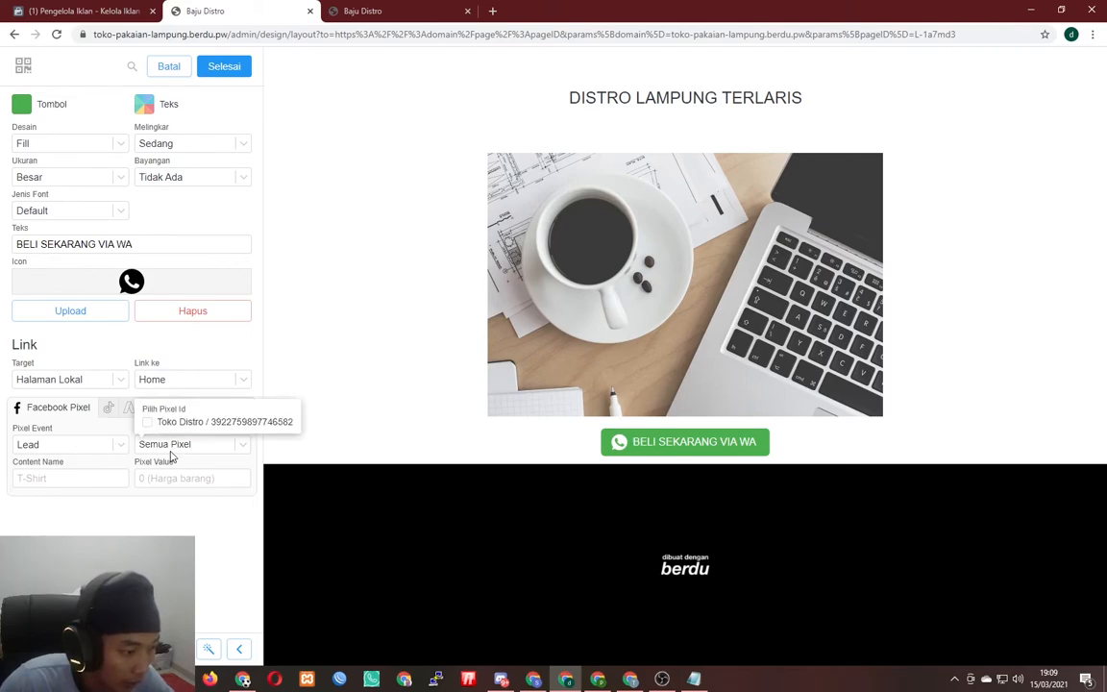
pyautogui.click(149, 424)
pyautogui.click(202, 534)
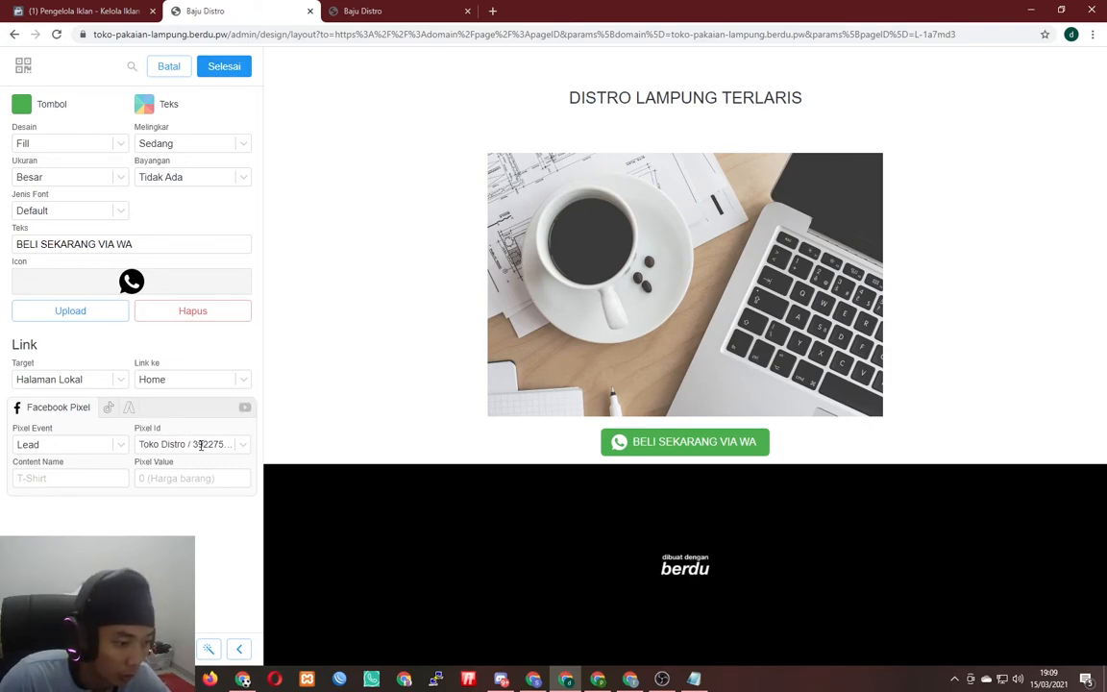
pyautogui.click(227, 66)
pyautogui.click(228, 67)
# - Save the Baju Distro page and open it live in a new tab
pyautogui.click(225, 66)
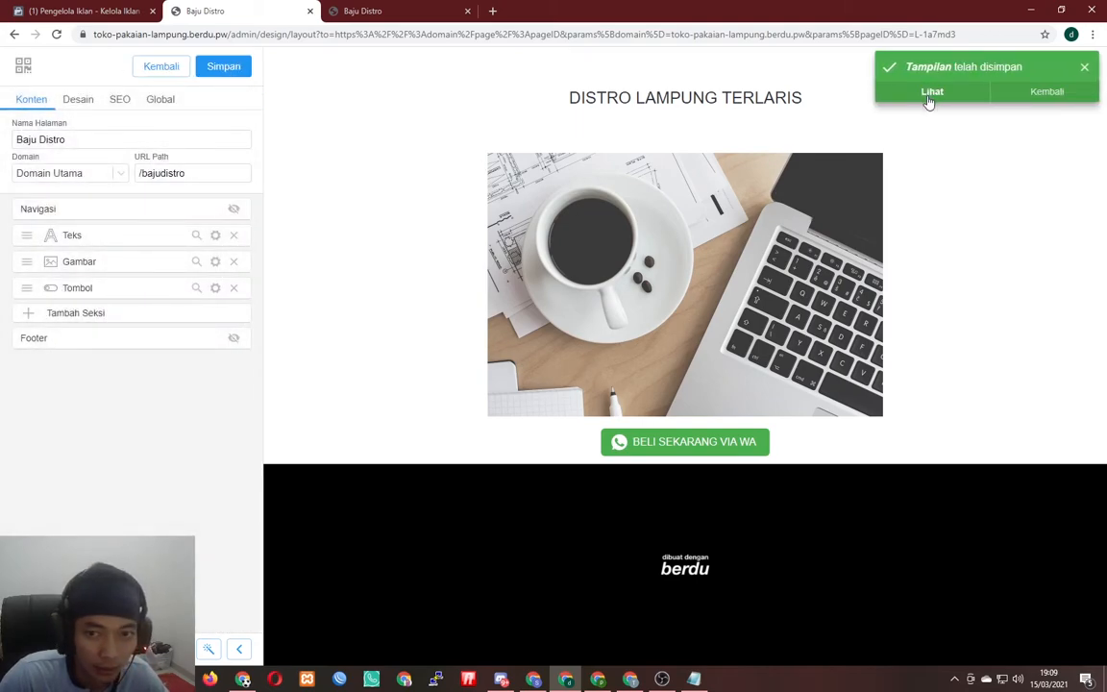
pyautogui.click(928, 94)
pyautogui.click(578, 12)
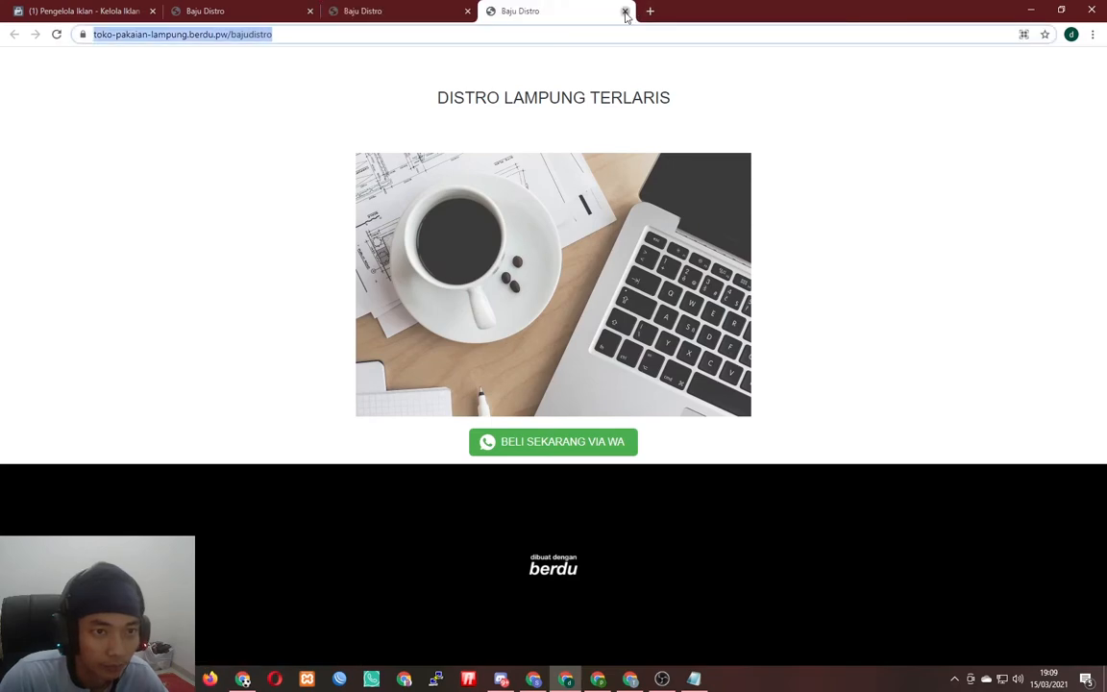
# - Copy the live Baju Distro page address into the pixel test URL field
pyautogui.click(625, 11)
pyautogui.click(129, 7)
pyautogui.scroll(-2, 615, 409)
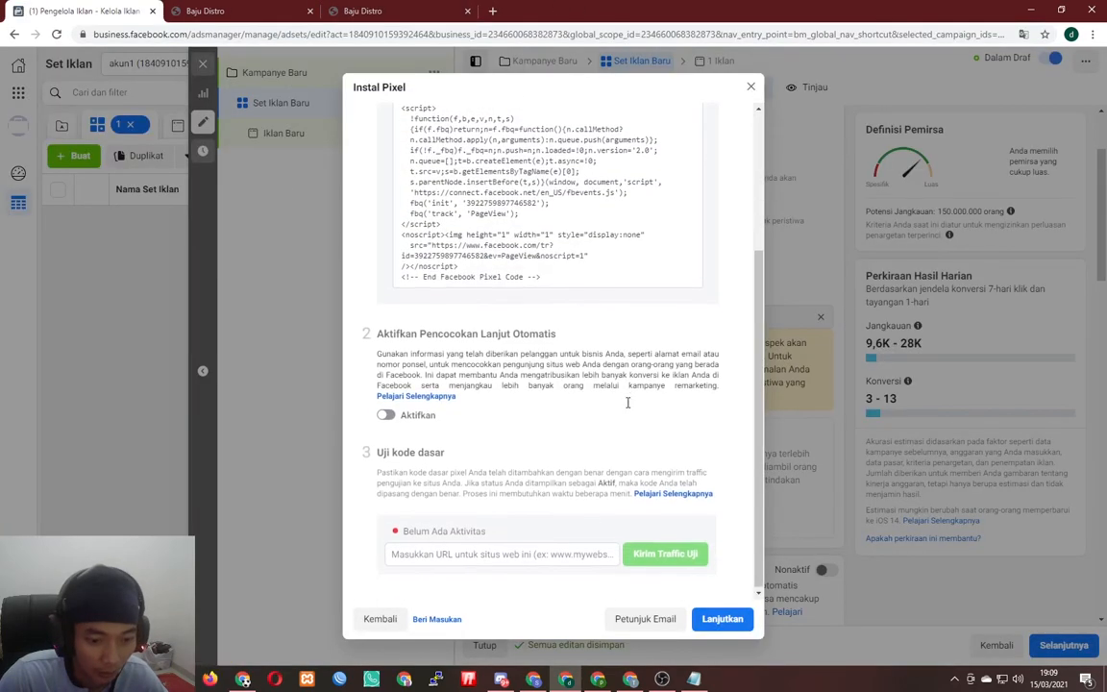
pyautogui.click(523, 556)
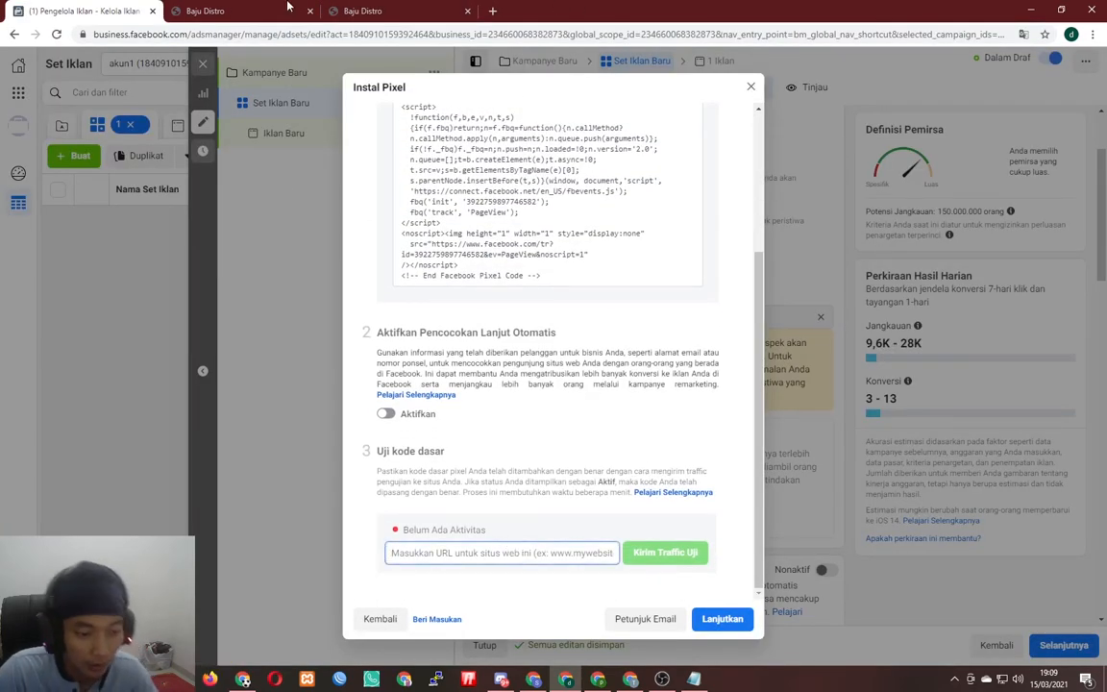
pyautogui.click(351, 11)
pyautogui.click(356, 34)
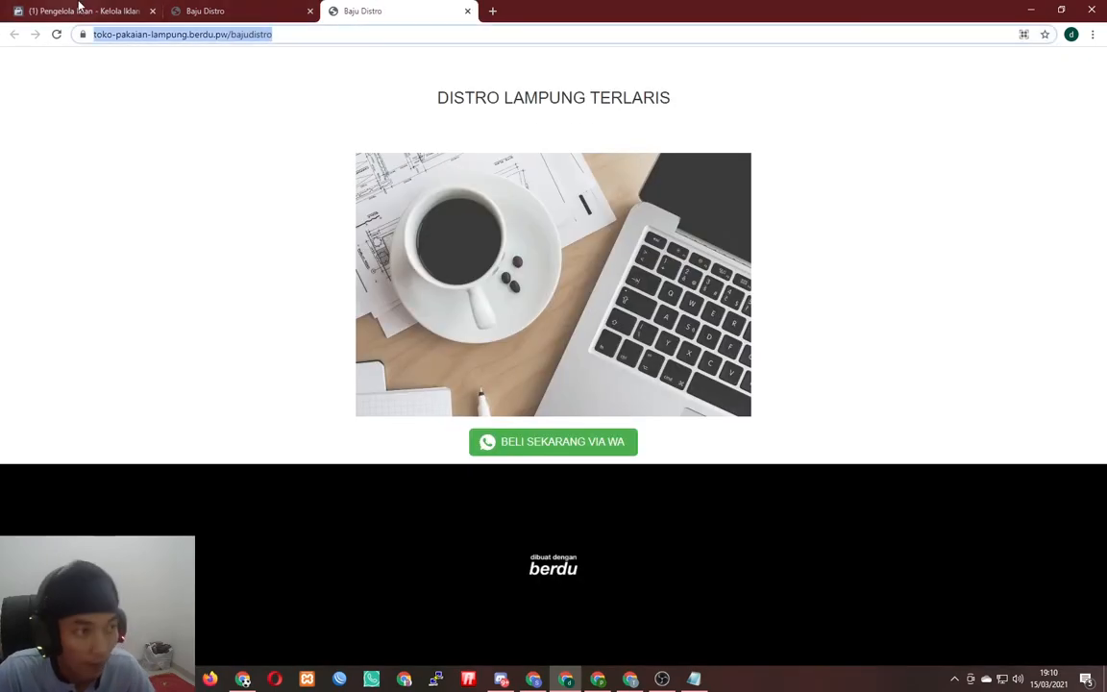
pyautogui.click(72, 11)
pyautogui.write('https://toko-pakaian-kampung.berdu.pw/bajudistro')
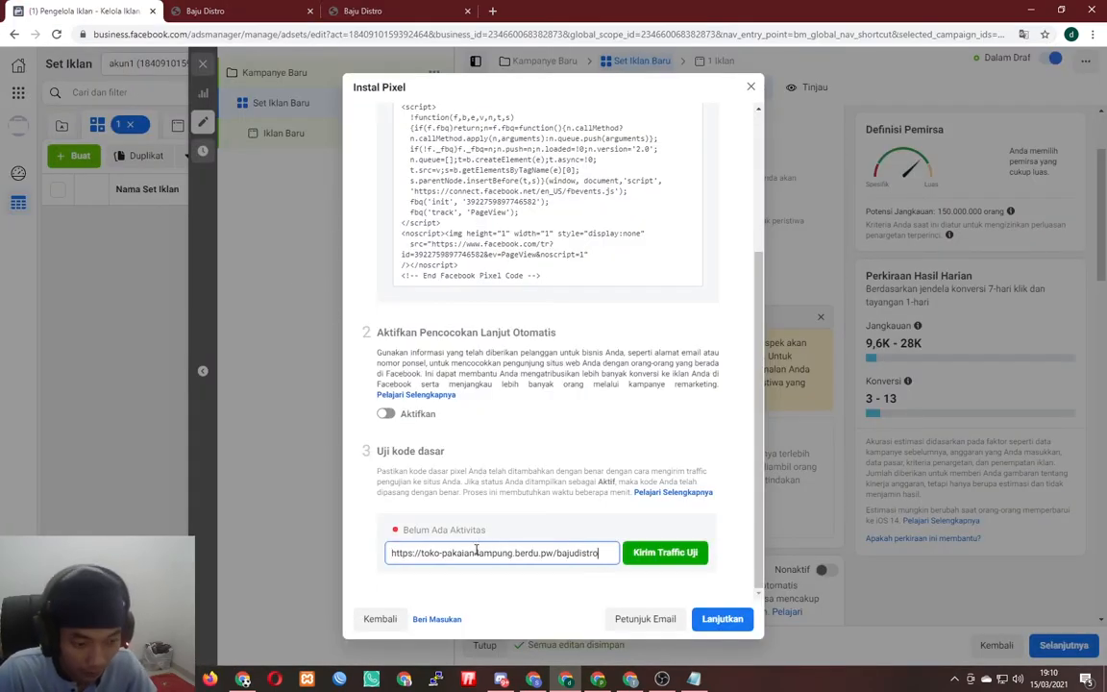
# - Send test traffic to the landing page until the pixel shows Aktif, then continue
pyautogui.click(666, 552)
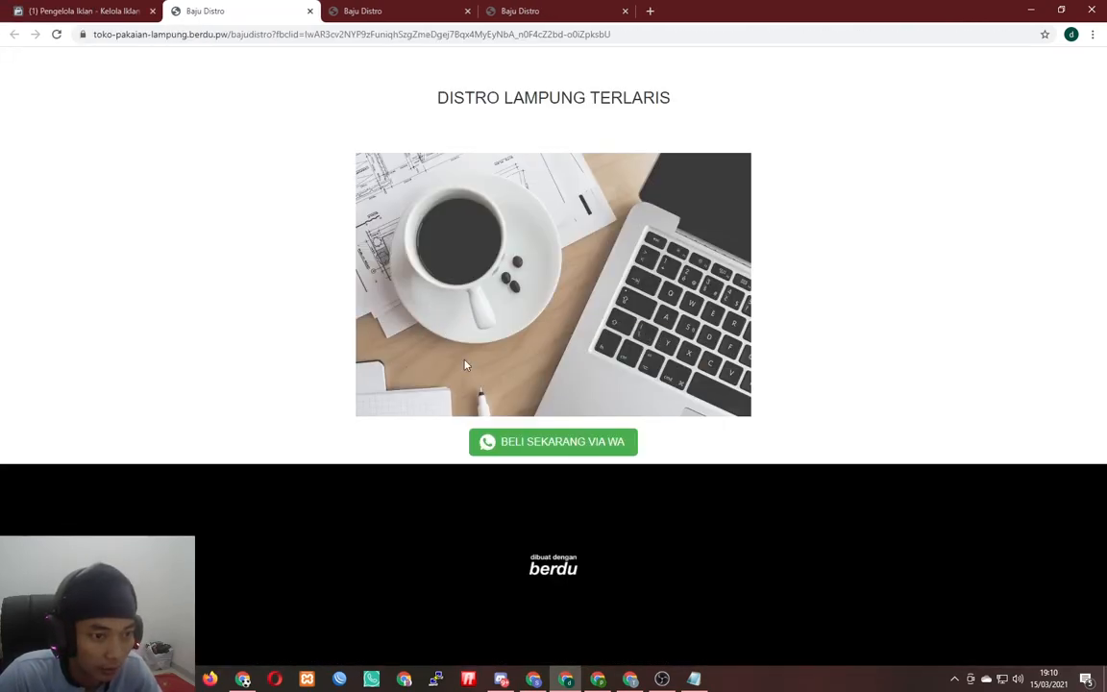
pyautogui.click(96, 11)
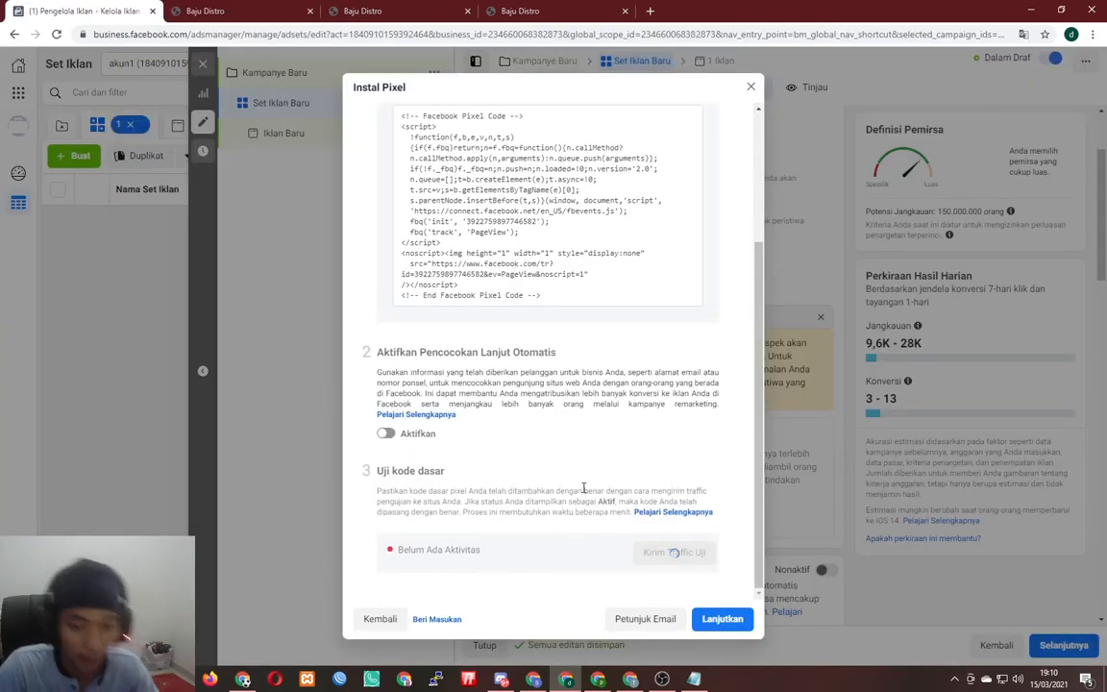
pyautogui.click(271, 4)
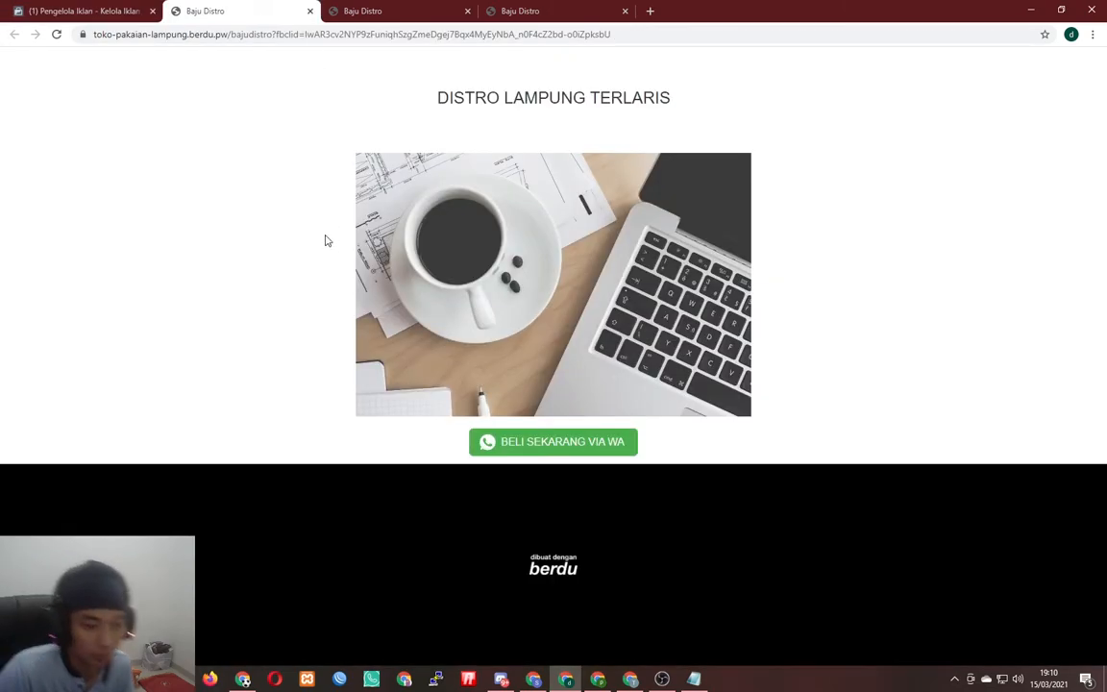
pyautogui.click(86, 10)
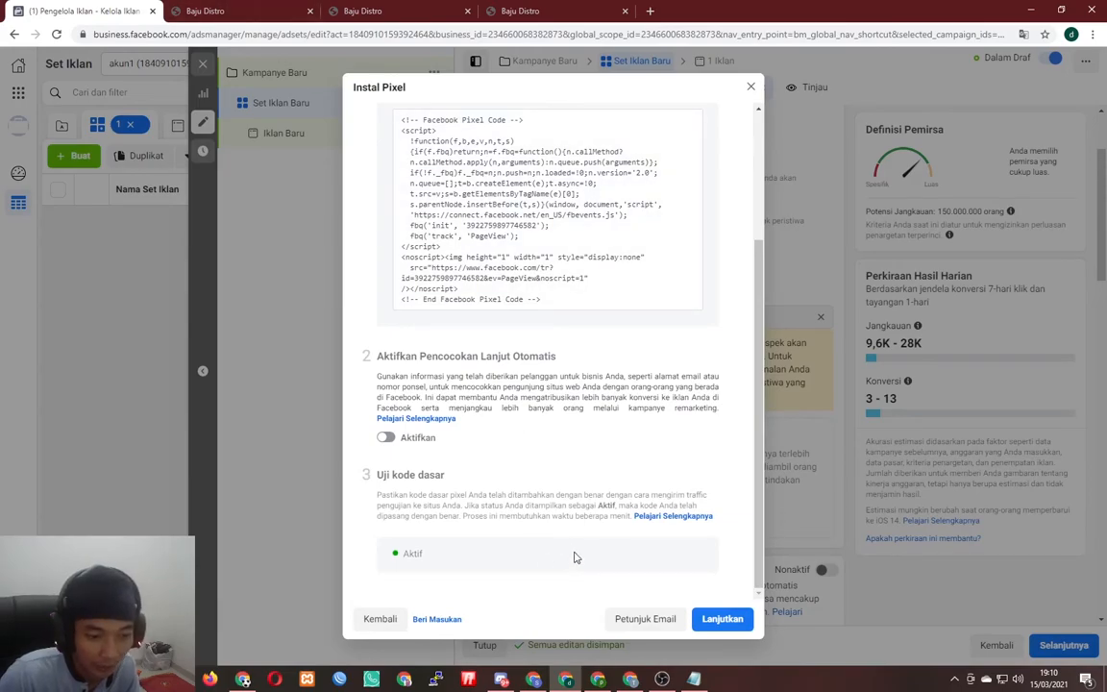
pyautogui.click(722, 620)
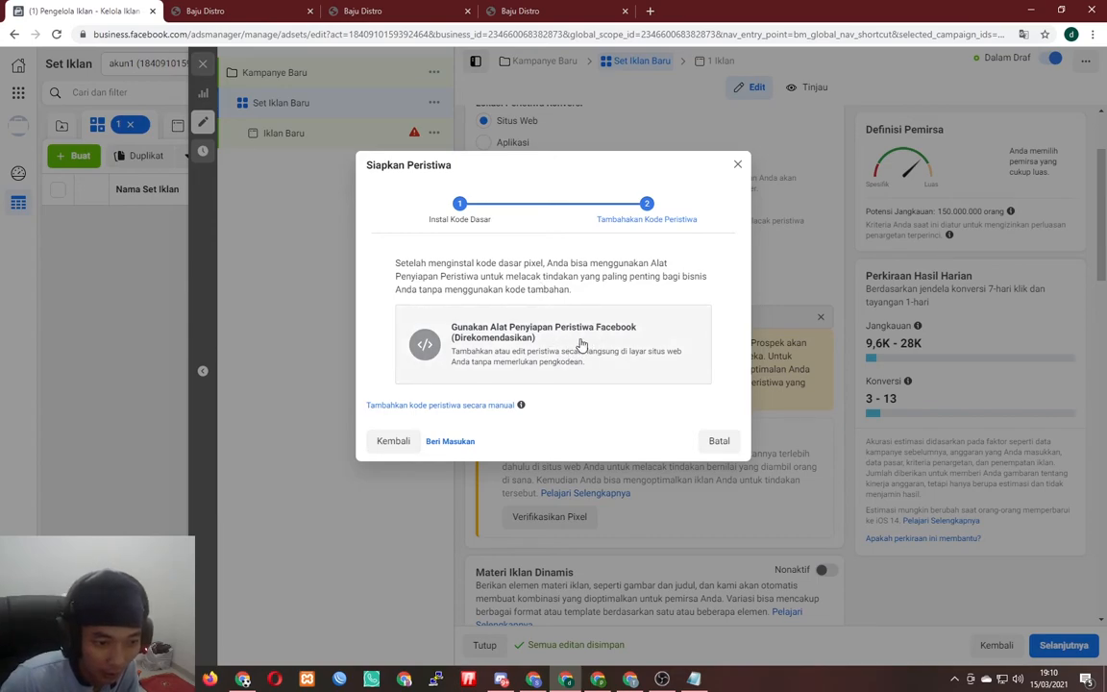
# - Close Siapkan Peristiwa and choose Buka Uji Peristiwa to open Pixel Distro in Events Manager
pyautogui.click(449, 406)
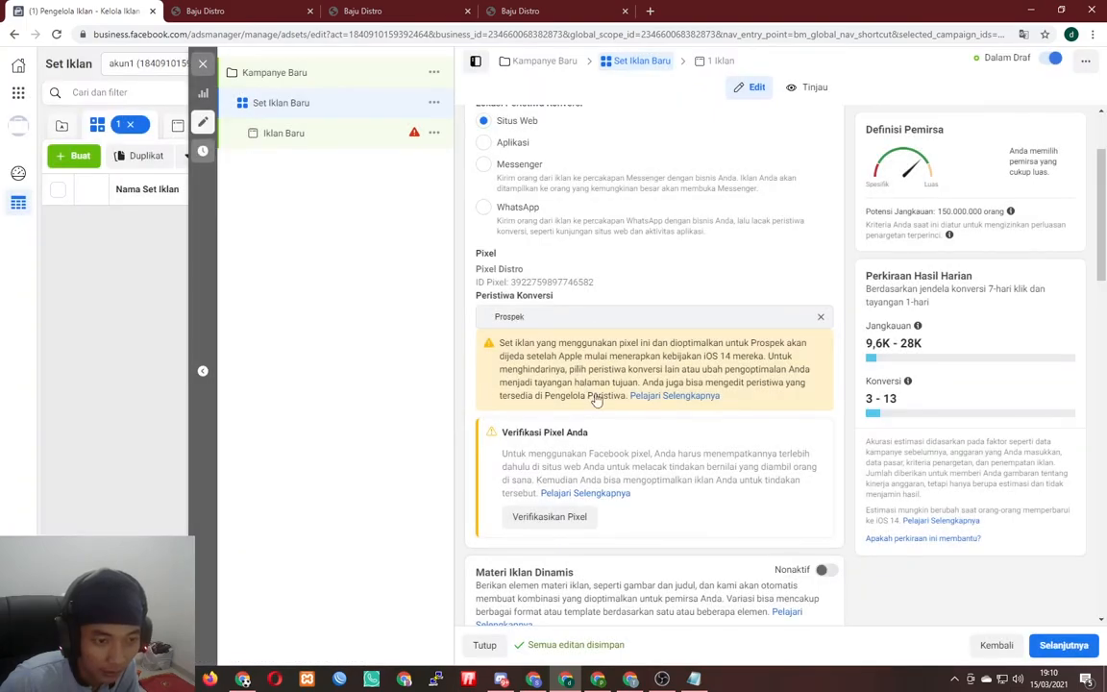
pyautogui.scroll(-8, 605, 384)
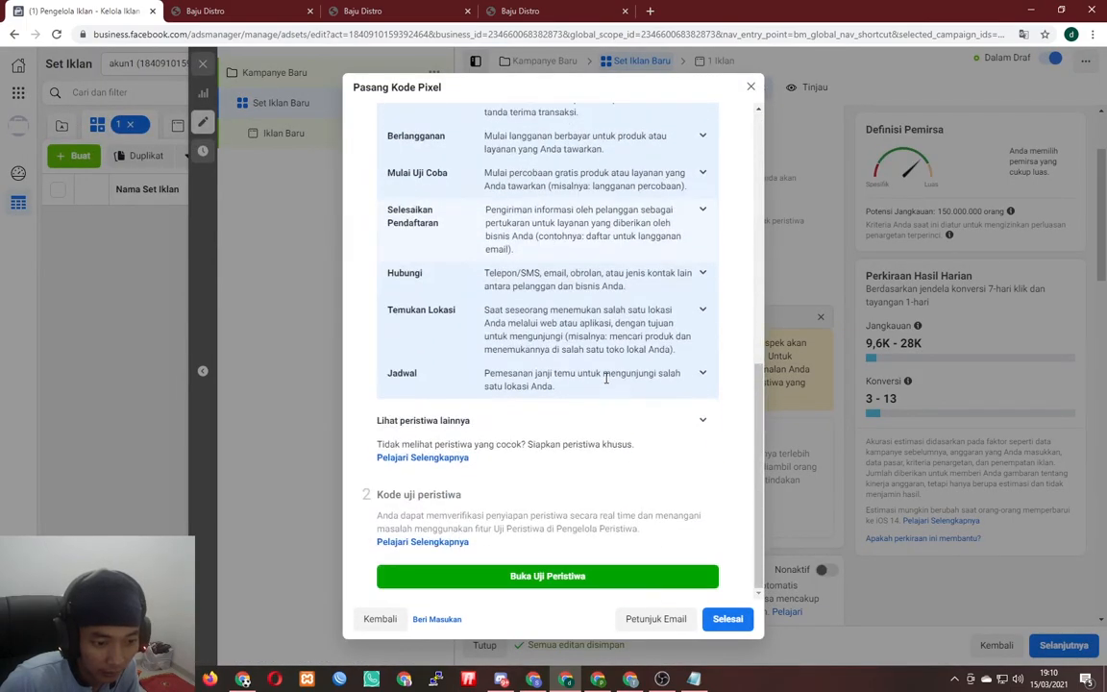
pyautogui.click(547, 577)
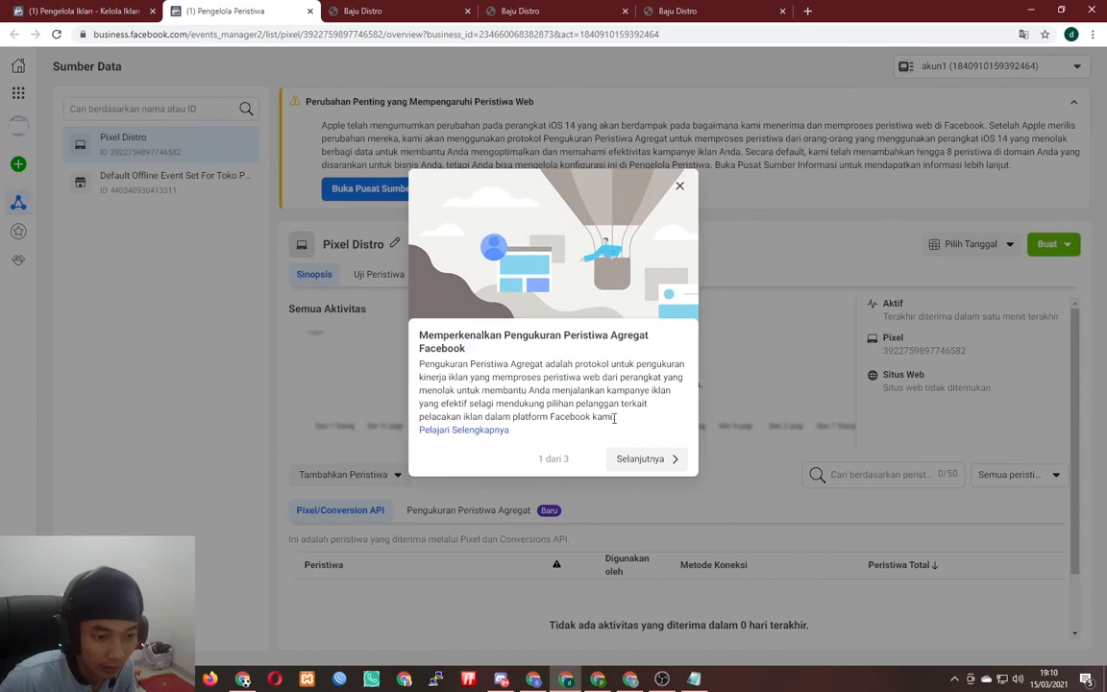
# - Page through and close the Aggregated Event Measurement introduction
pyautogui.click(642, 460)
pyautogui.click(642, 495)
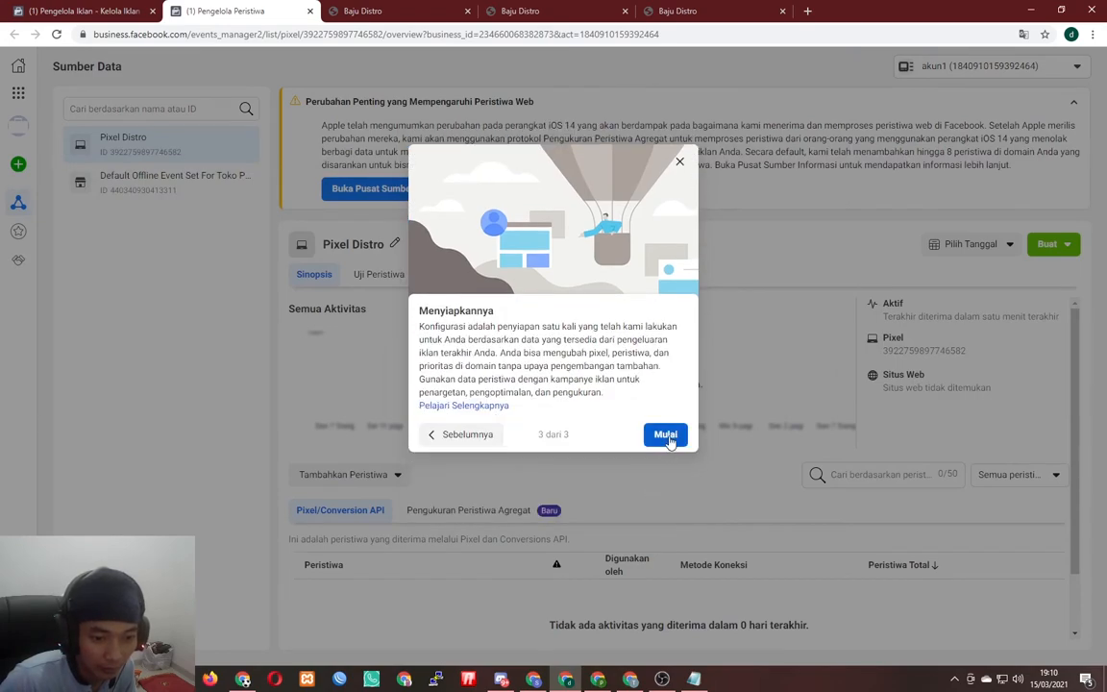
pyautogui.click(665, 435)
pyautogui.scroll(-1, 568, 408)
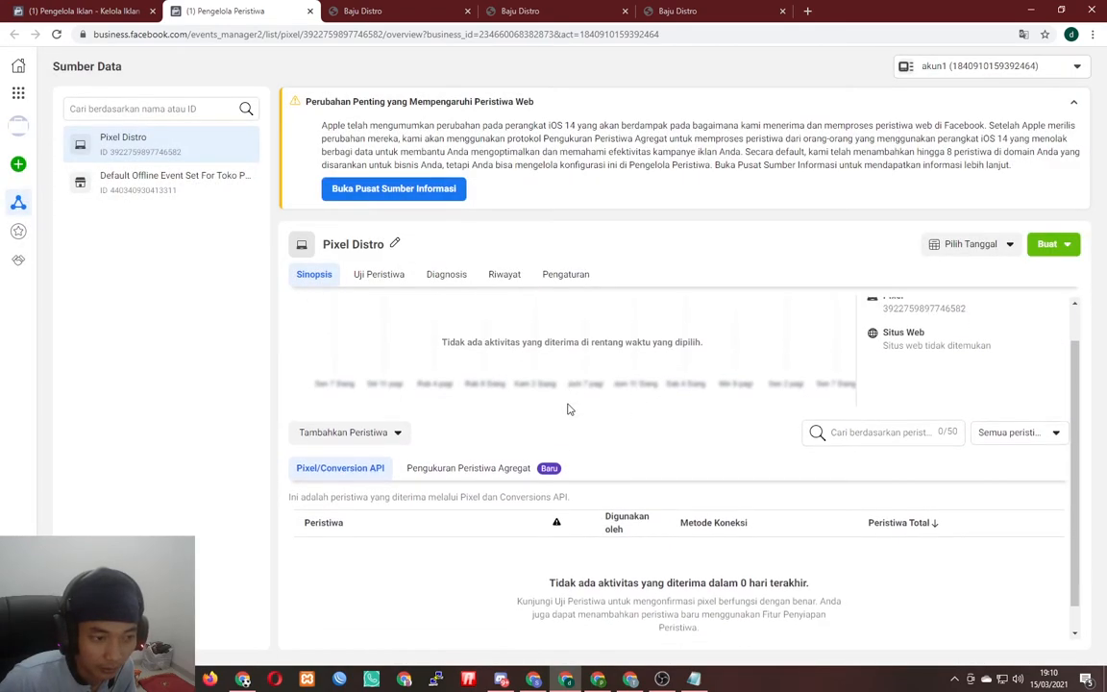
# - Add events from a new website with manual install, skipping automatic advanced matching
pyautogui.click(383, 409)
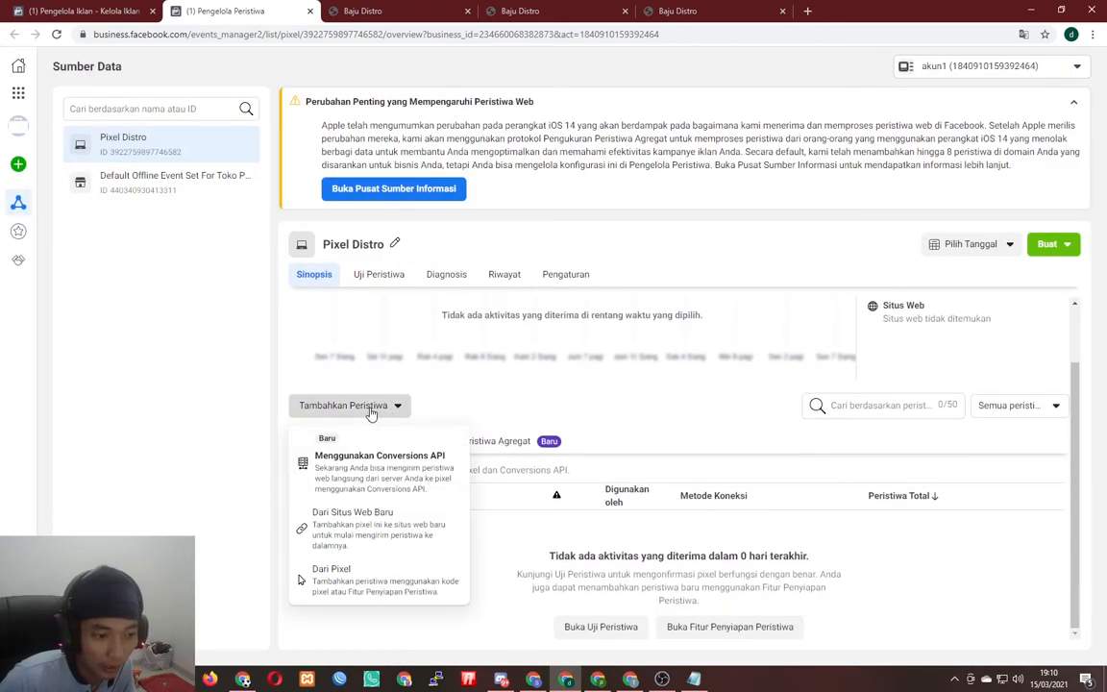
pyautogui.click(399, 549)
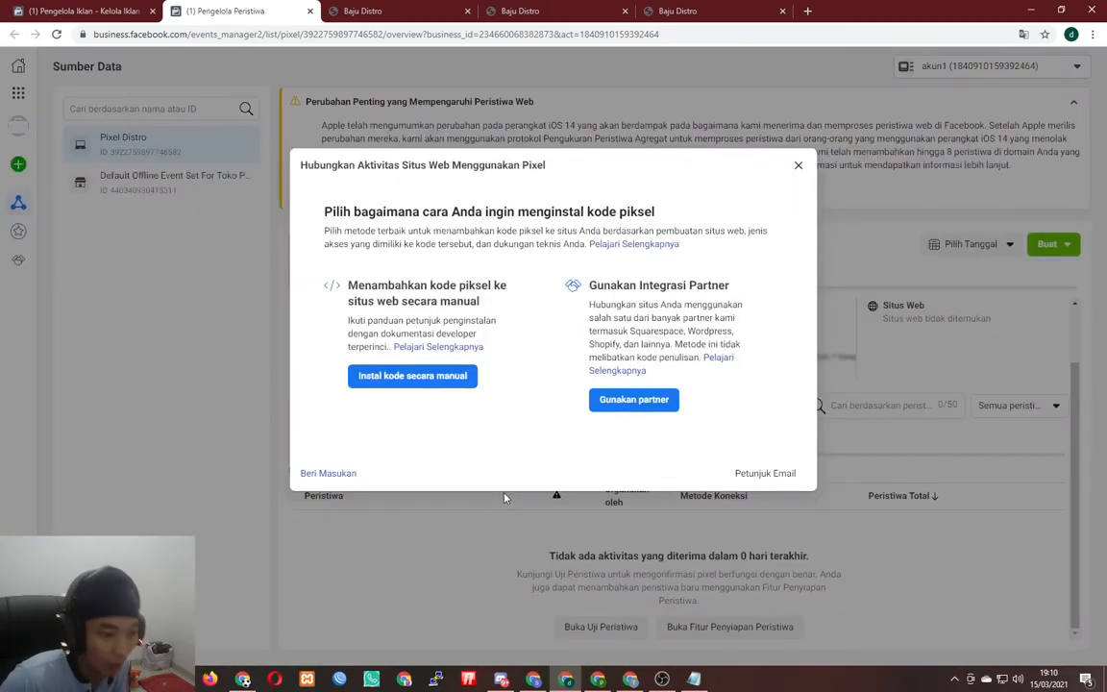
pyautogui.click(415, 378)
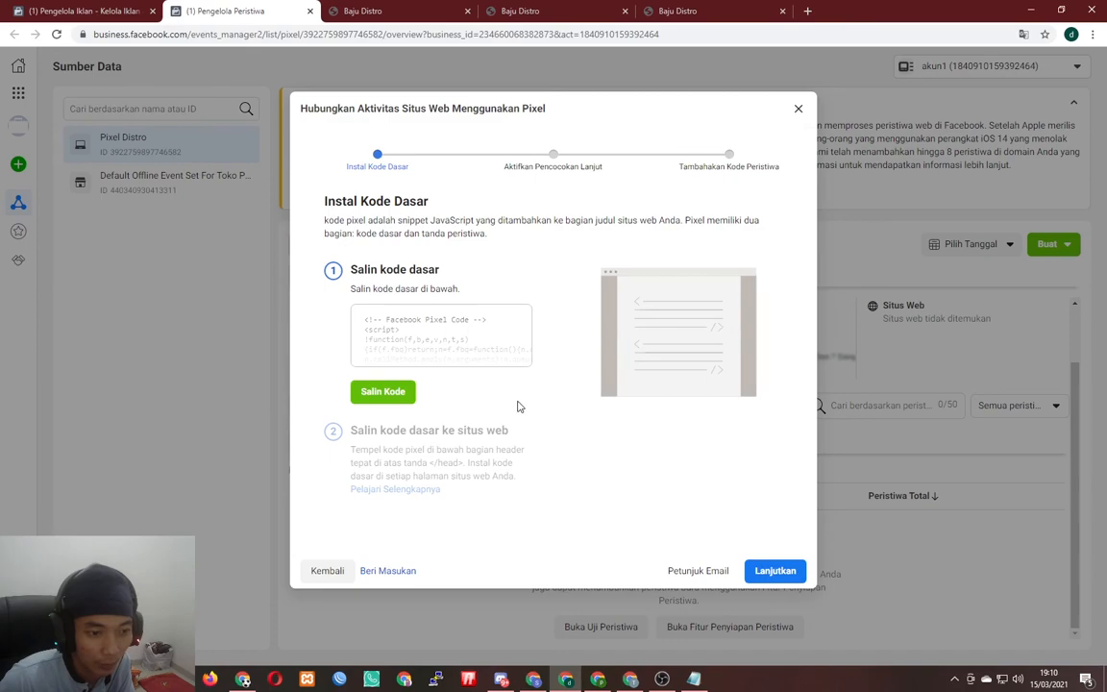
pyautogui.click(774, 569)
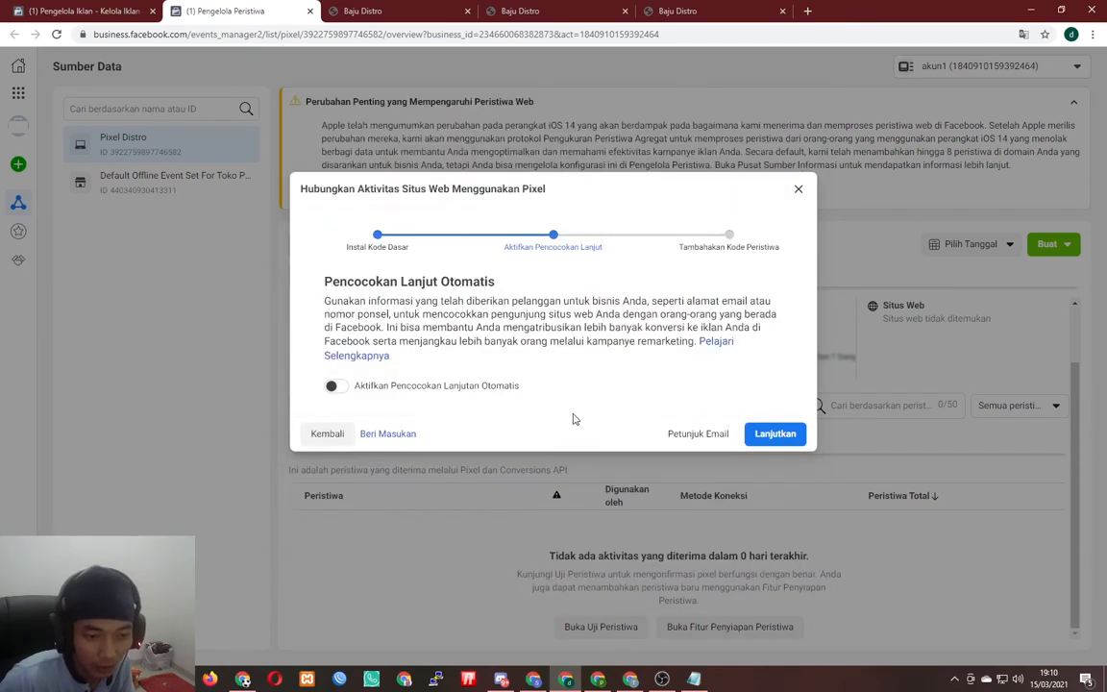
pyautogui.click(775, 433)
pyautogui.click(702, 561)
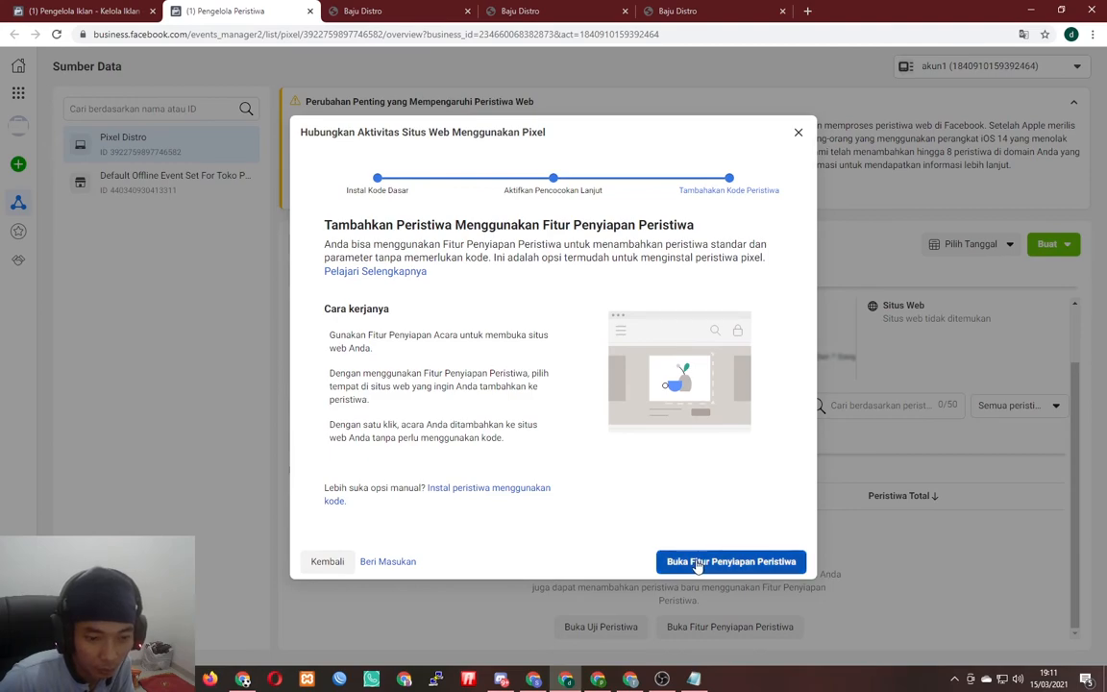
pyautogui.click(465, 317)
pyautogui.write('https://toko-pakaian-lampung.berdu.pw/bajudistro')
pyautogui.click(661, 317)
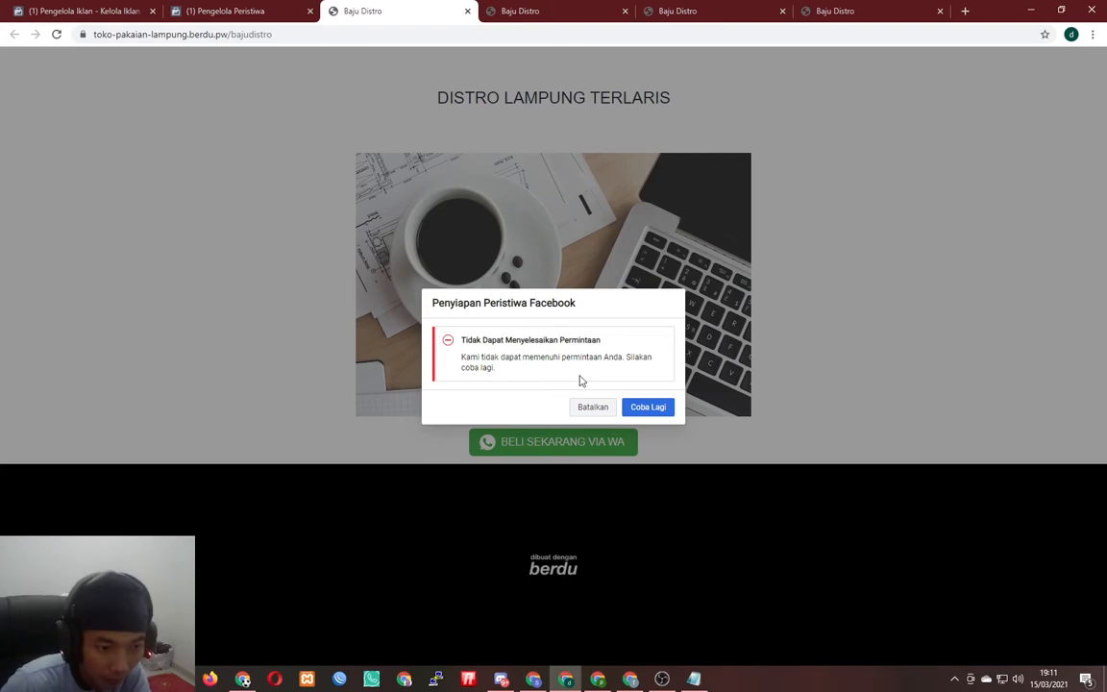
# - Retry and reload the Baju Distro page, then choose Lacak Tombol Baru
pyautogui.click(660, 413)
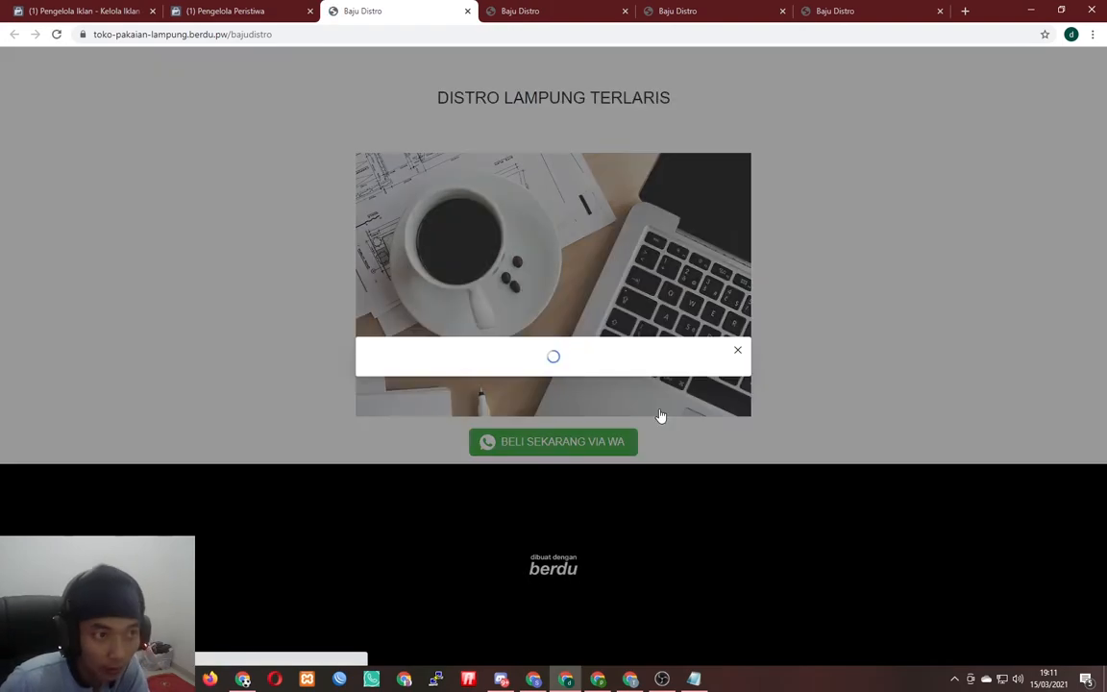
pyautogui.click(648, 407)
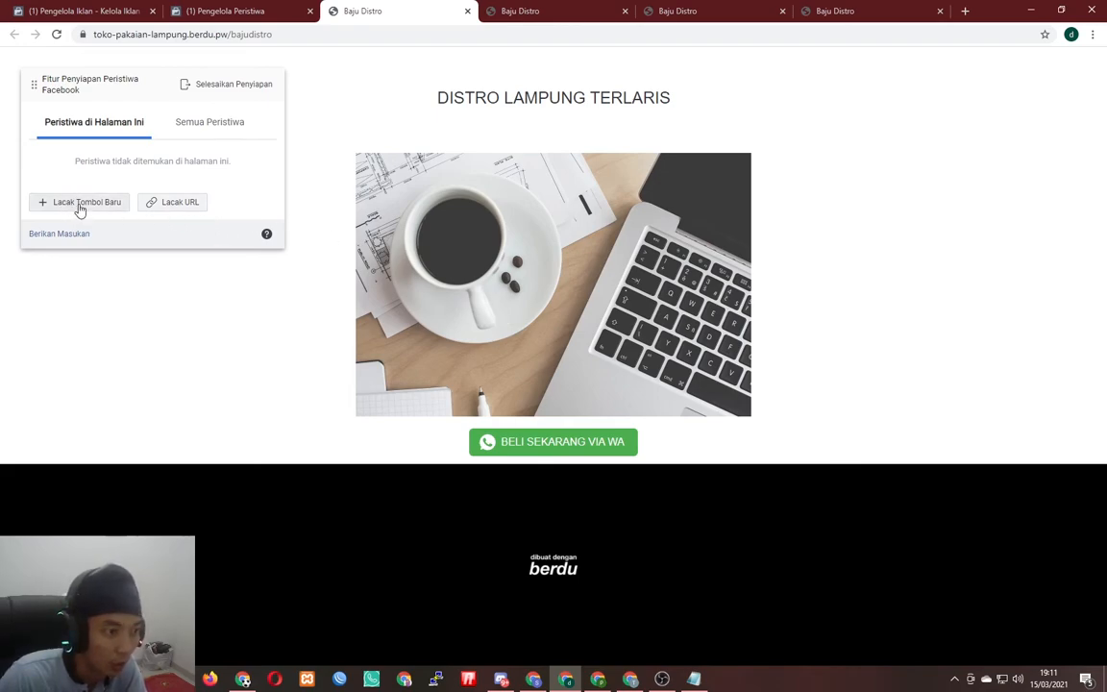
pyautogui.click(83, 206)
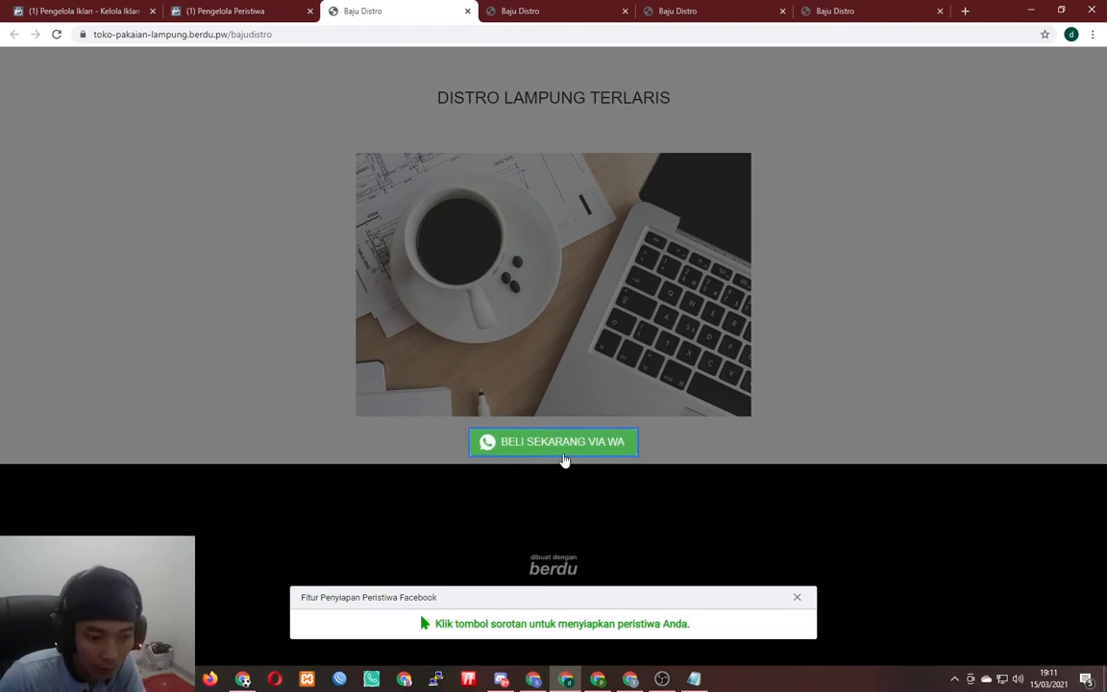
# - Track the BELI SEKARANG VIA WA button as a Prospek event with no value, then finish
pyautogui.click(553, 452)
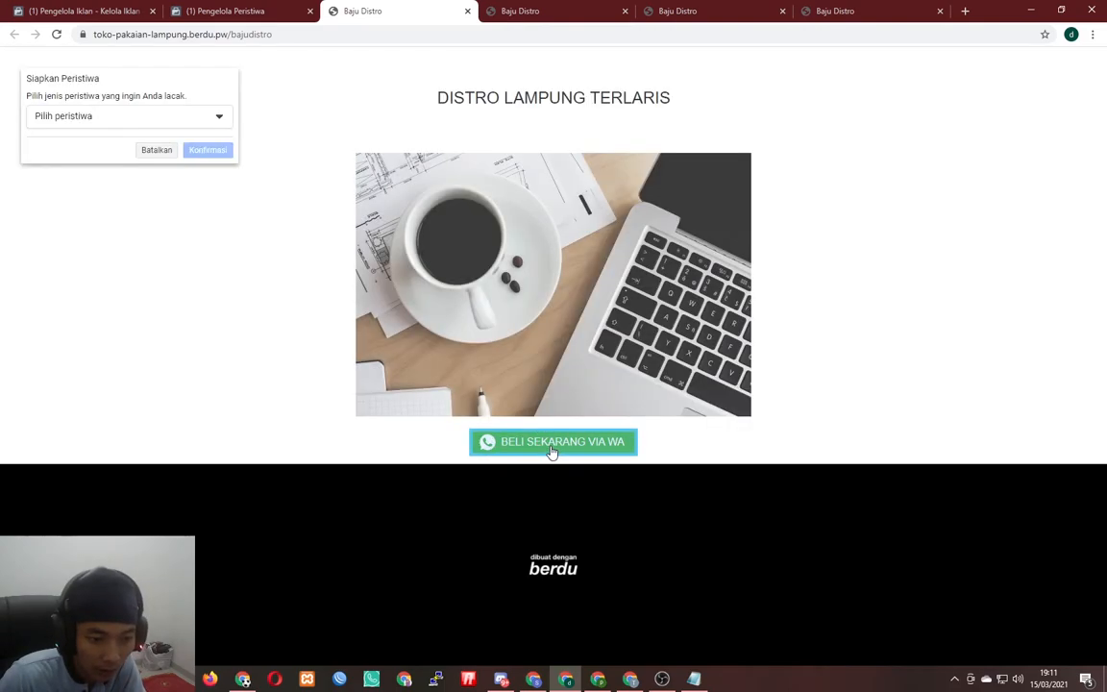
pyautogui.click(80, 115)
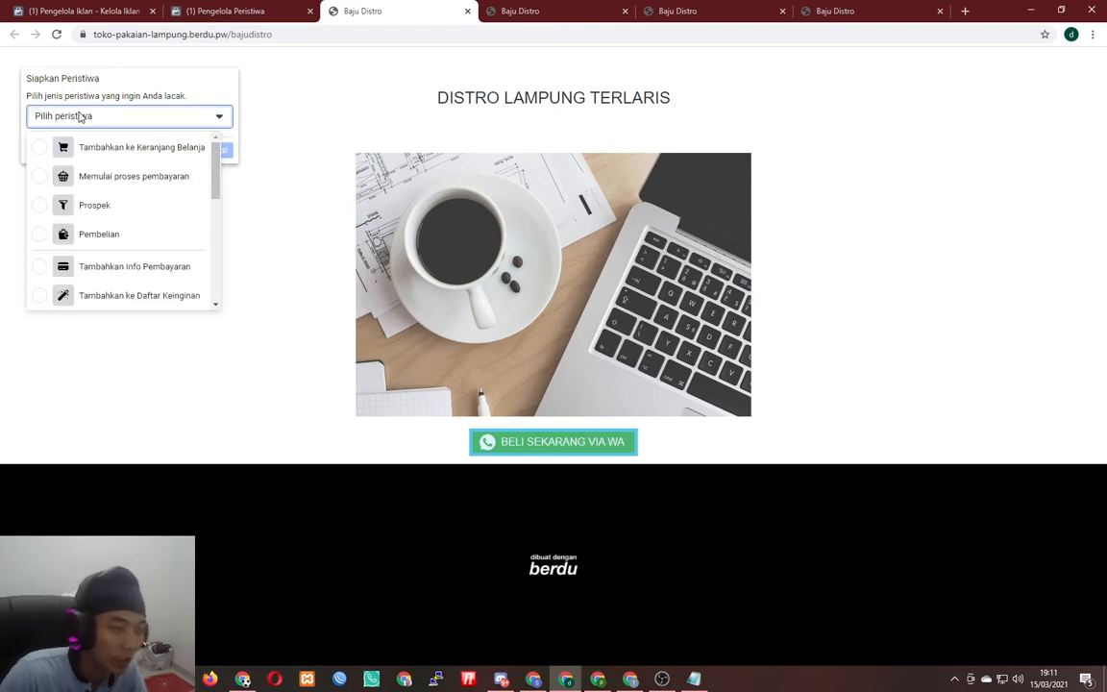
pyautogui.click(87, 209)
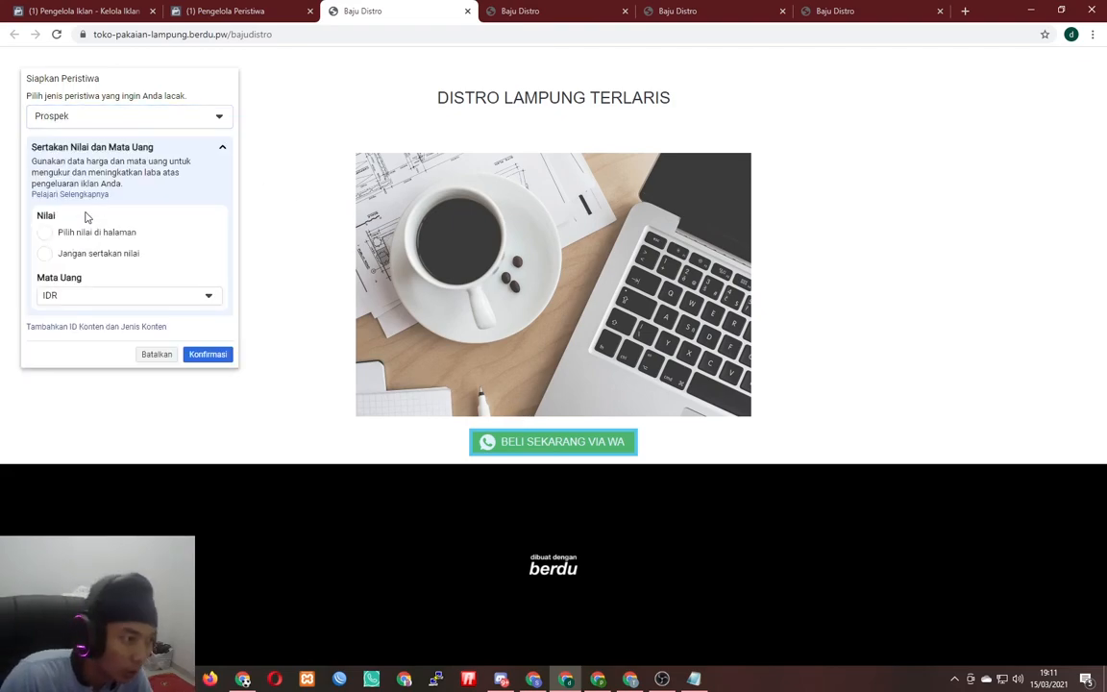
pyautogui.click(83, 123)
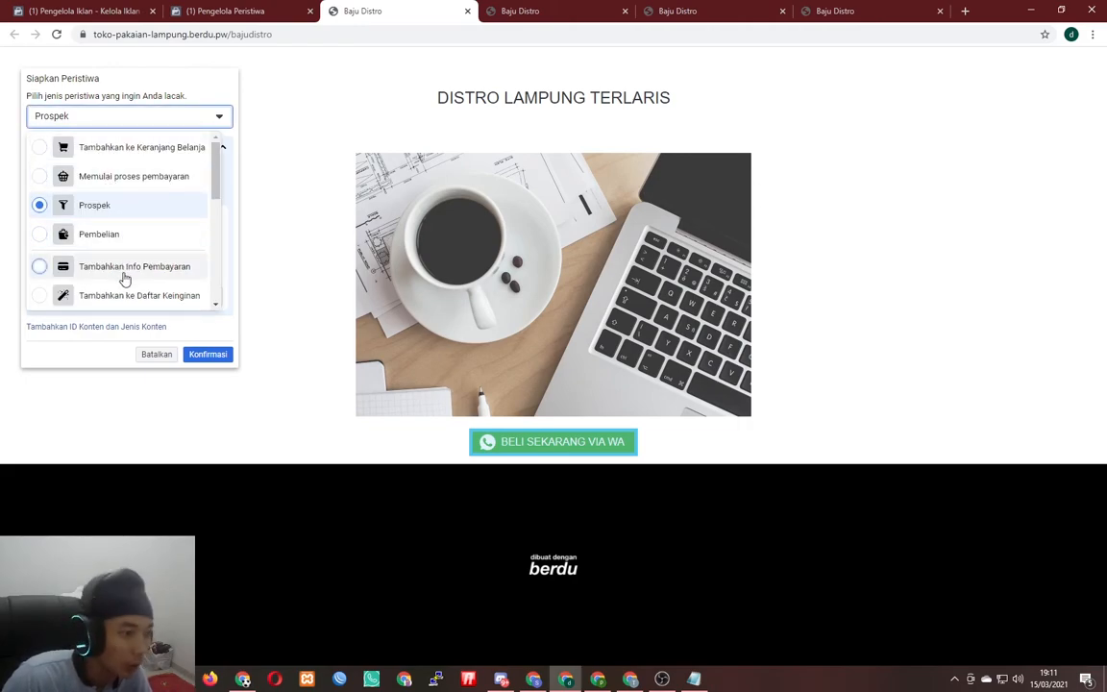
pyautogui.click(116, 205)
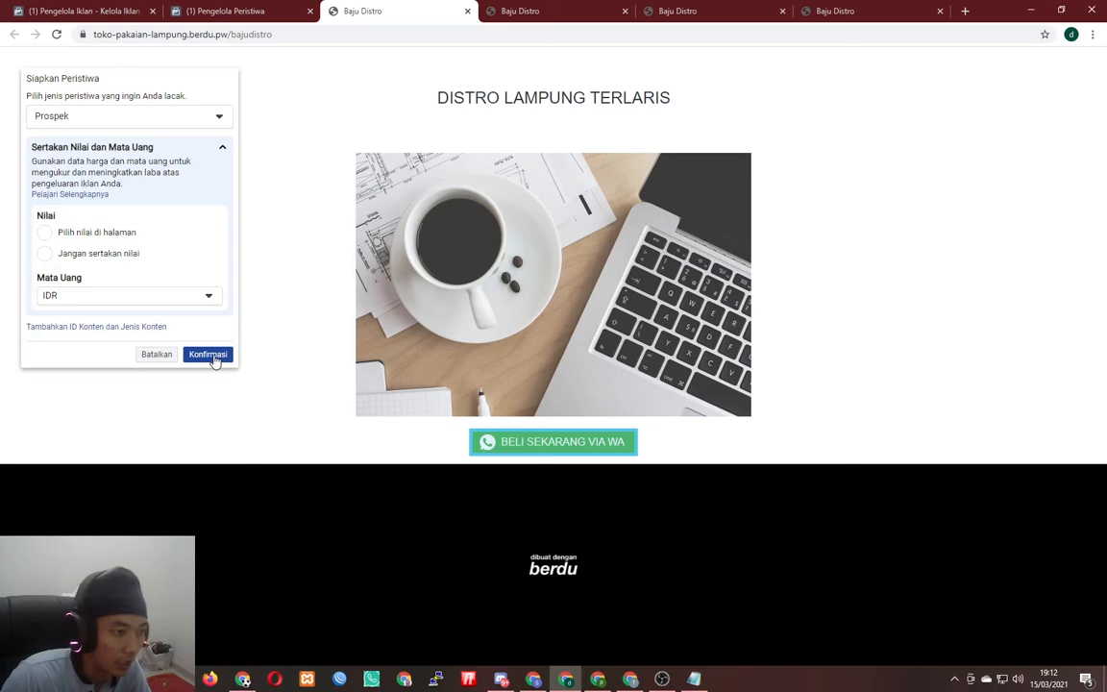
pyautogui.click(114, 234)
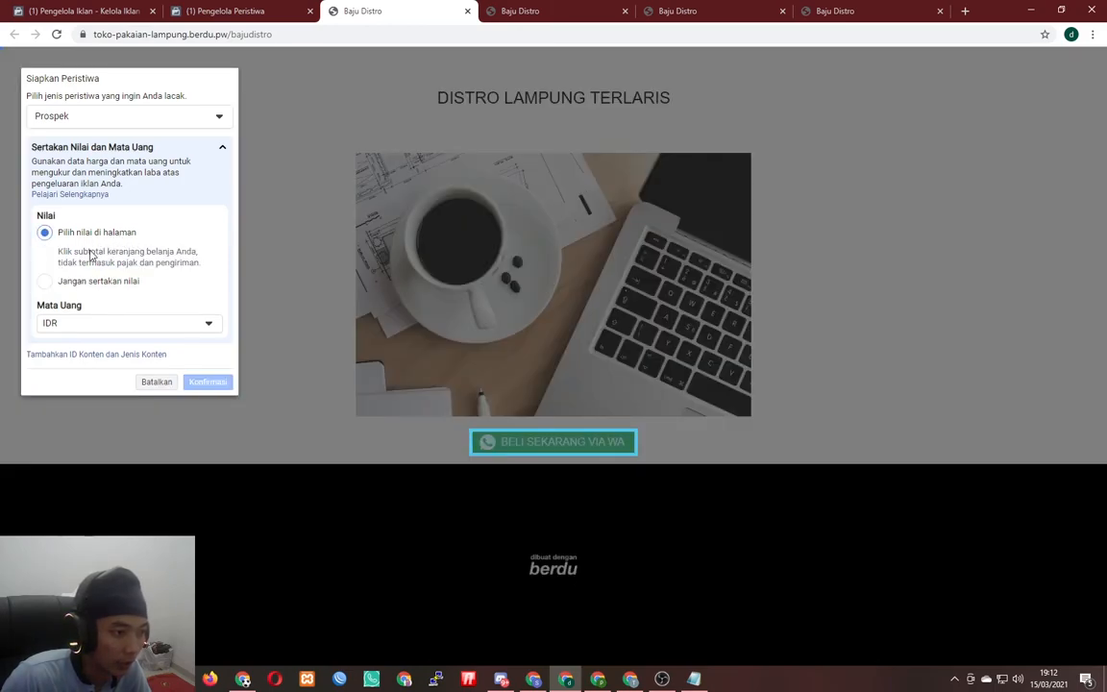
pyautogui.click(93, 279)
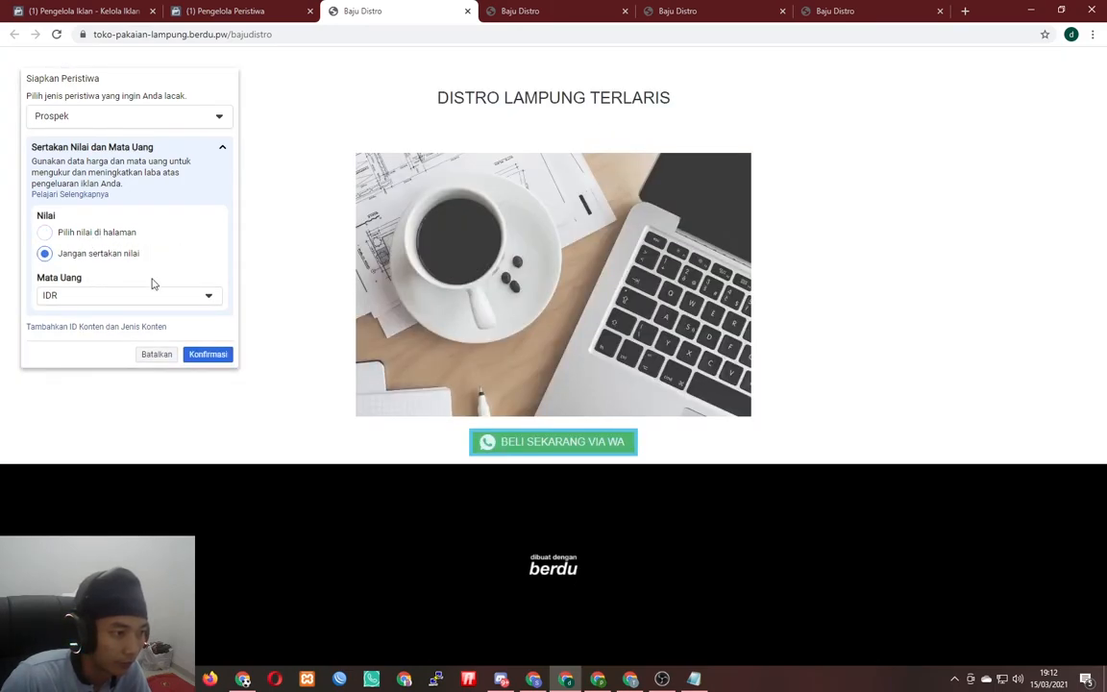
pyautogui.click(207, 354)
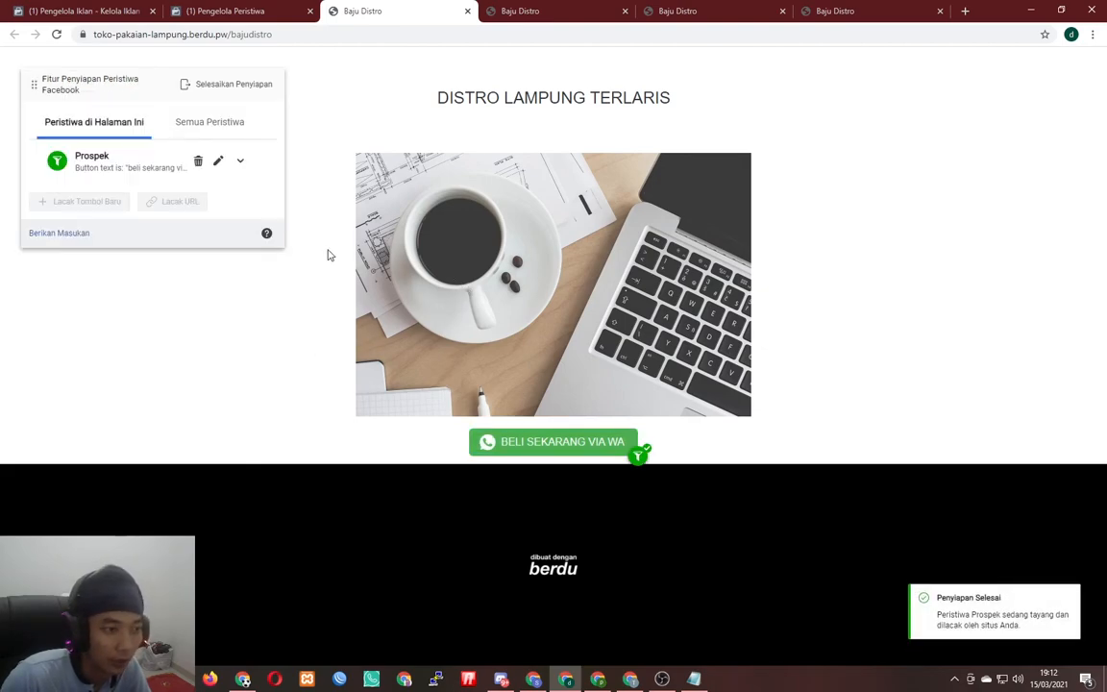
pyautogui.click(244, 93)
# - Confirm finishing setup, submit 'helpful' feedback, and return to the Pixel Distro overview
pyautogui.click(723, 516)
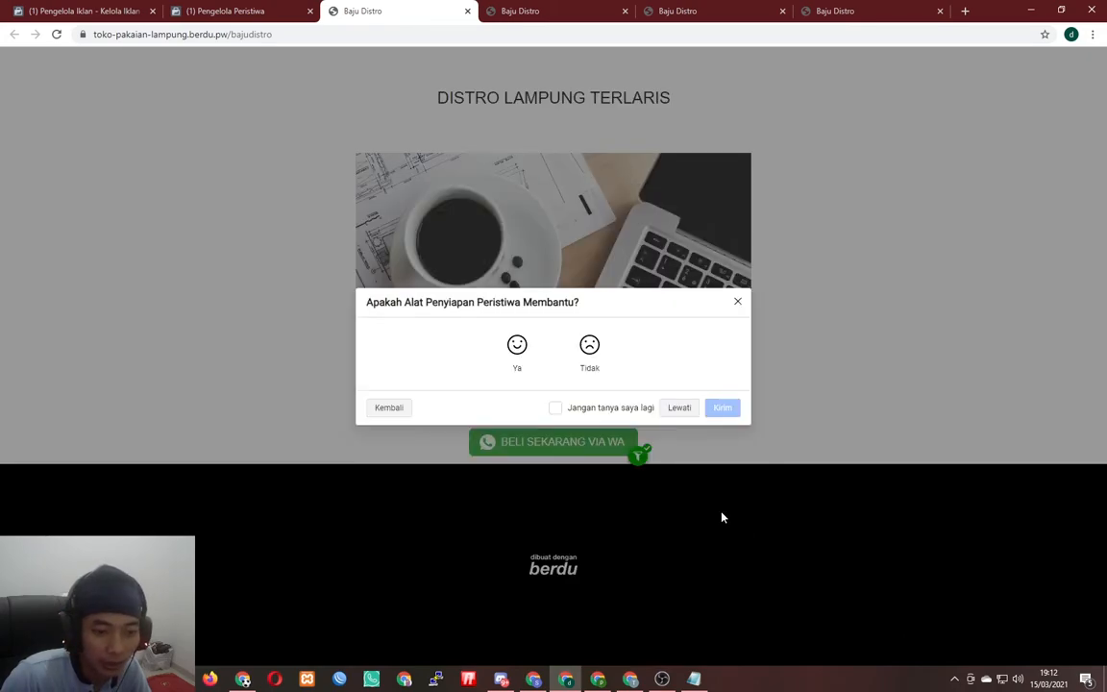
pyautogui.click(517, 346)
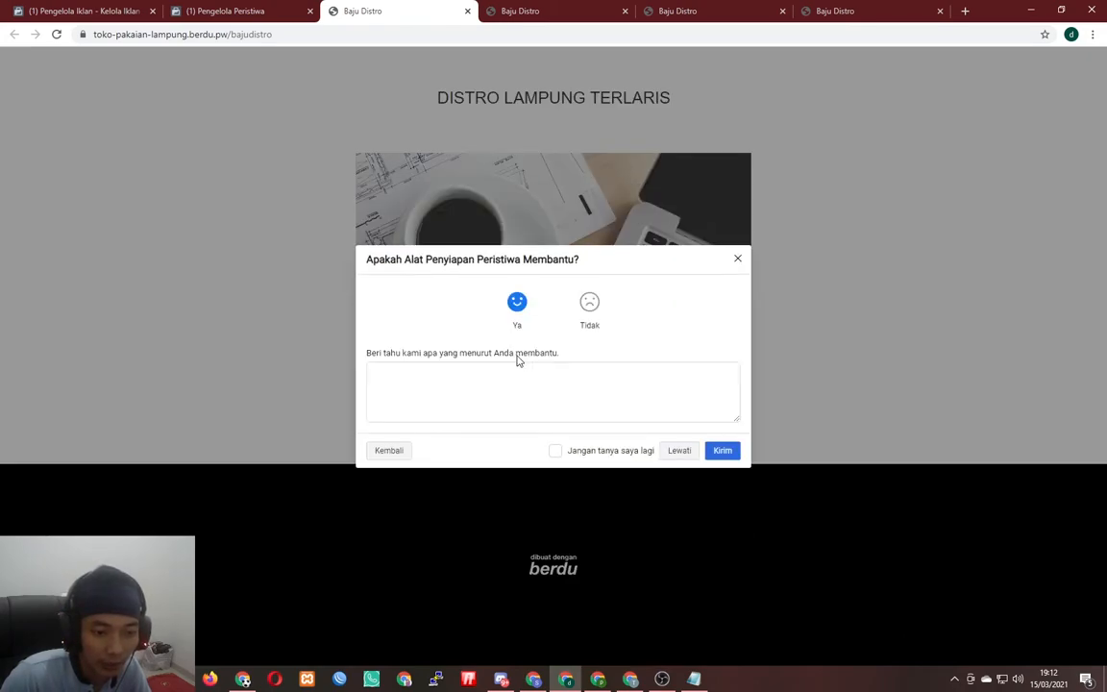
pyautogui.click(716, 450)
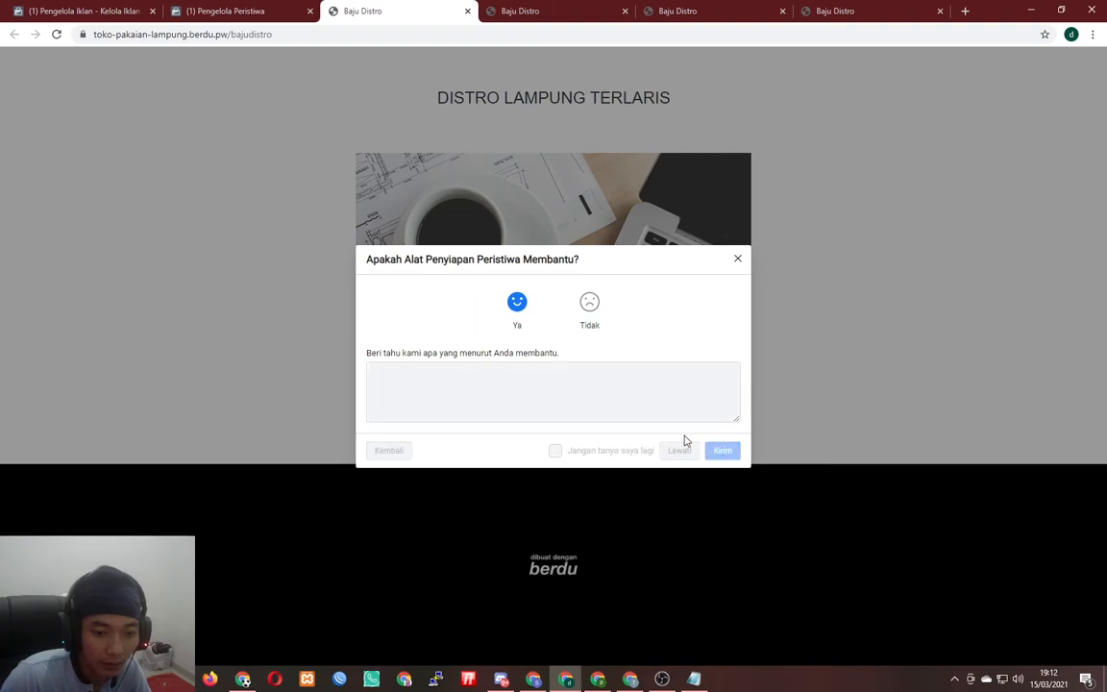
pyautogui.click(719, 448)
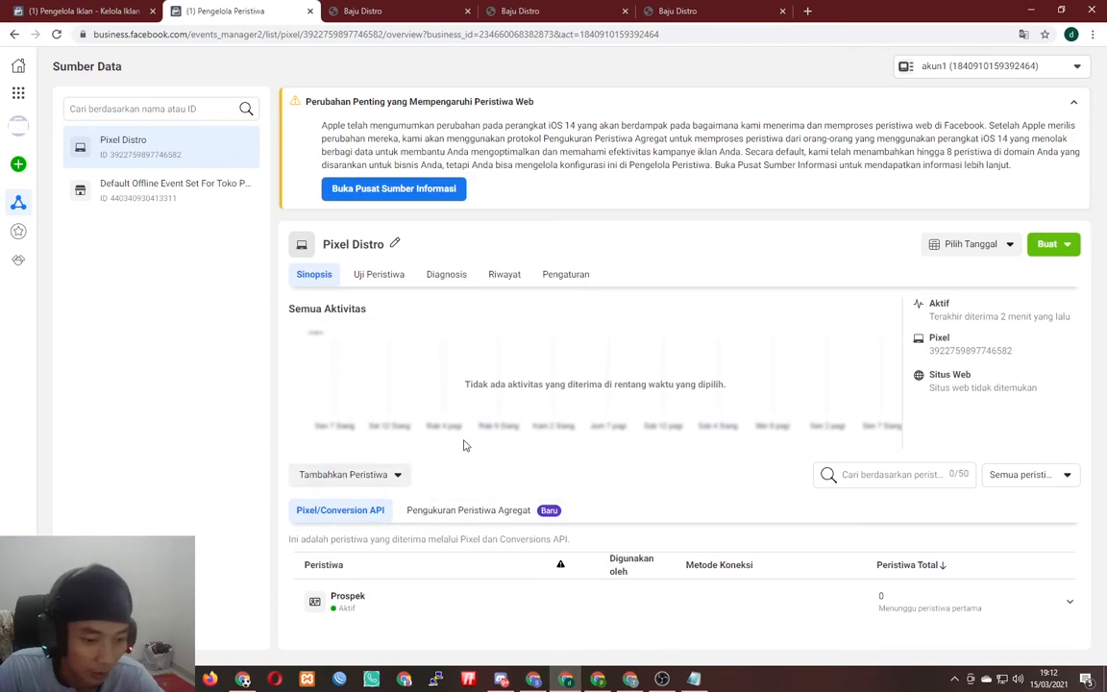
# - Close the Pasang Kode Pixel setup with Selesai and review the ad set keeping Prospek on Pixel Distro
pyautogui.click(134, 7)
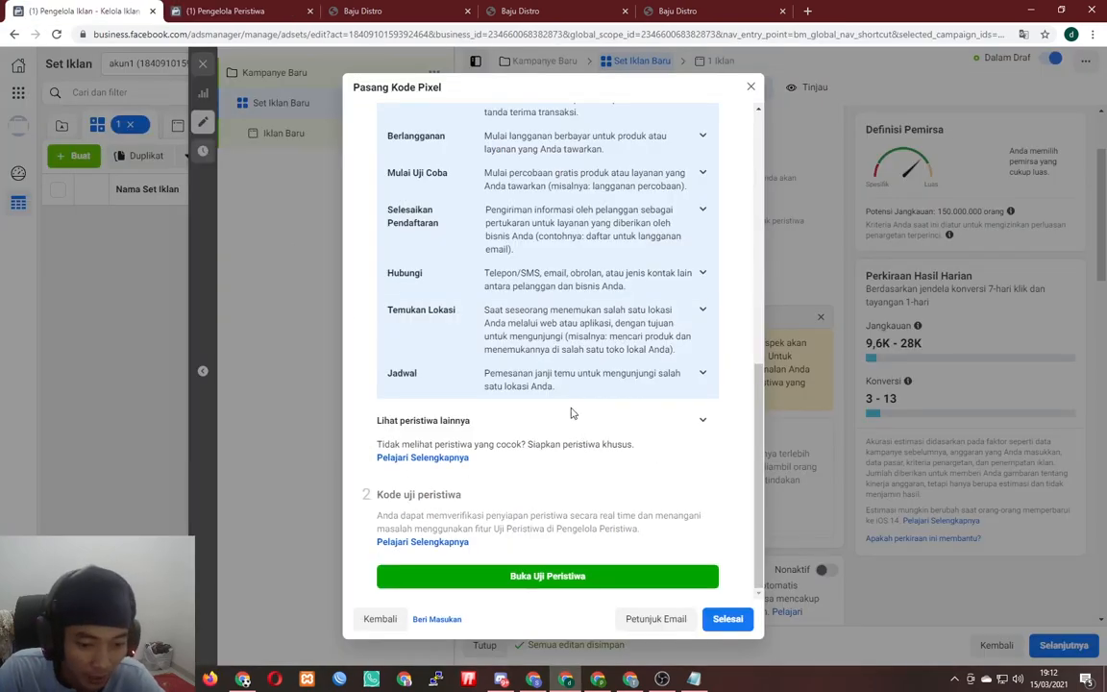
pyautogui.click(727, 617)
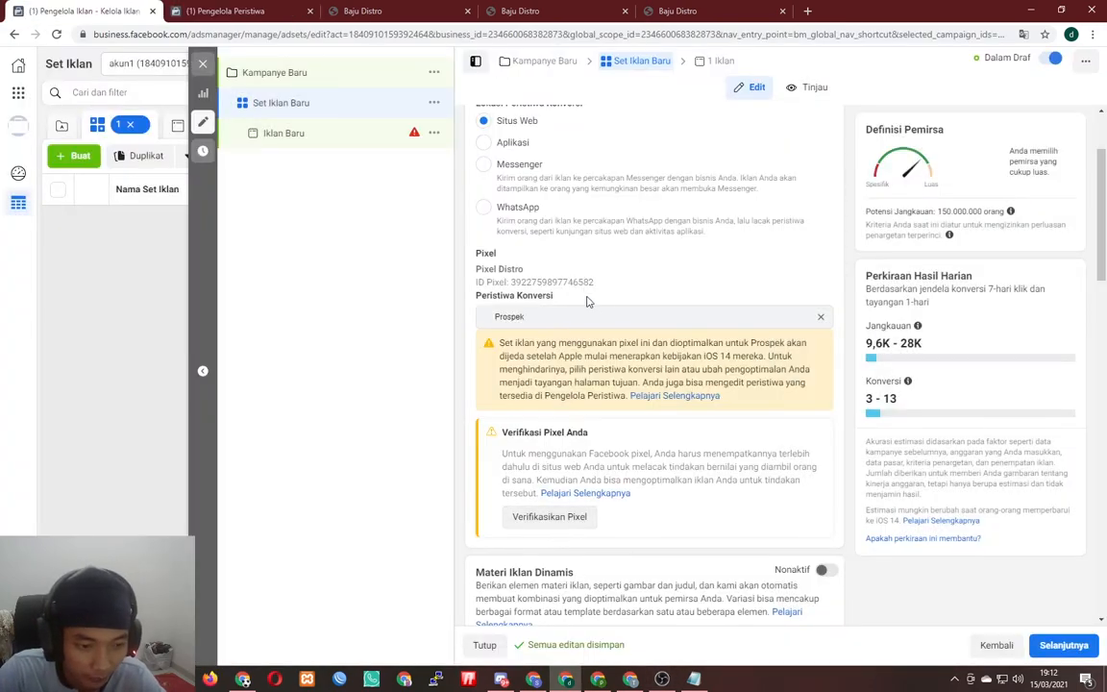
pyautogui.scroll(-3, 636, 398)
pyautogui.scroll(4, 639, 400)
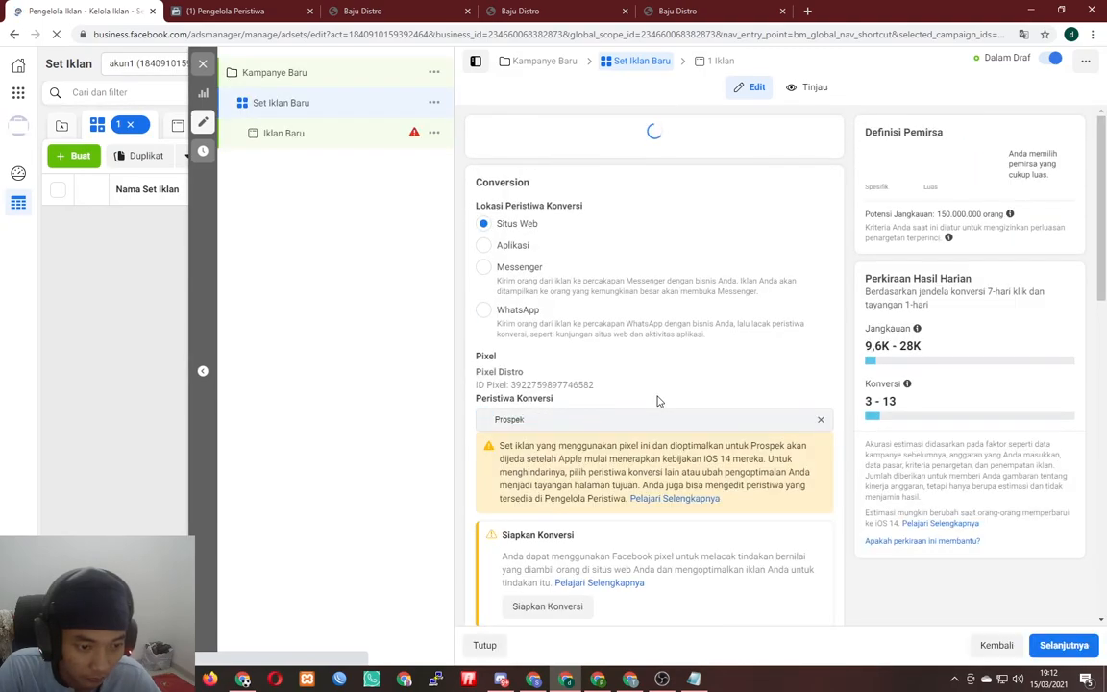
pyautogui.scroll(-3, 658, 401)
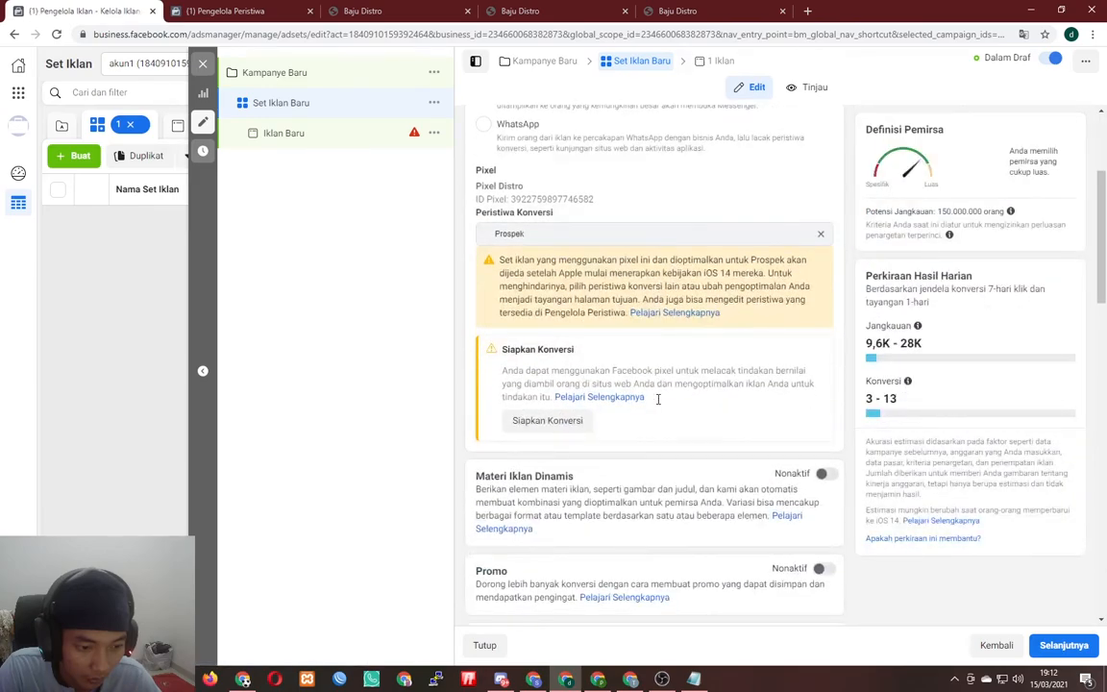
pyautogui.scroll(-2, 645, 356)
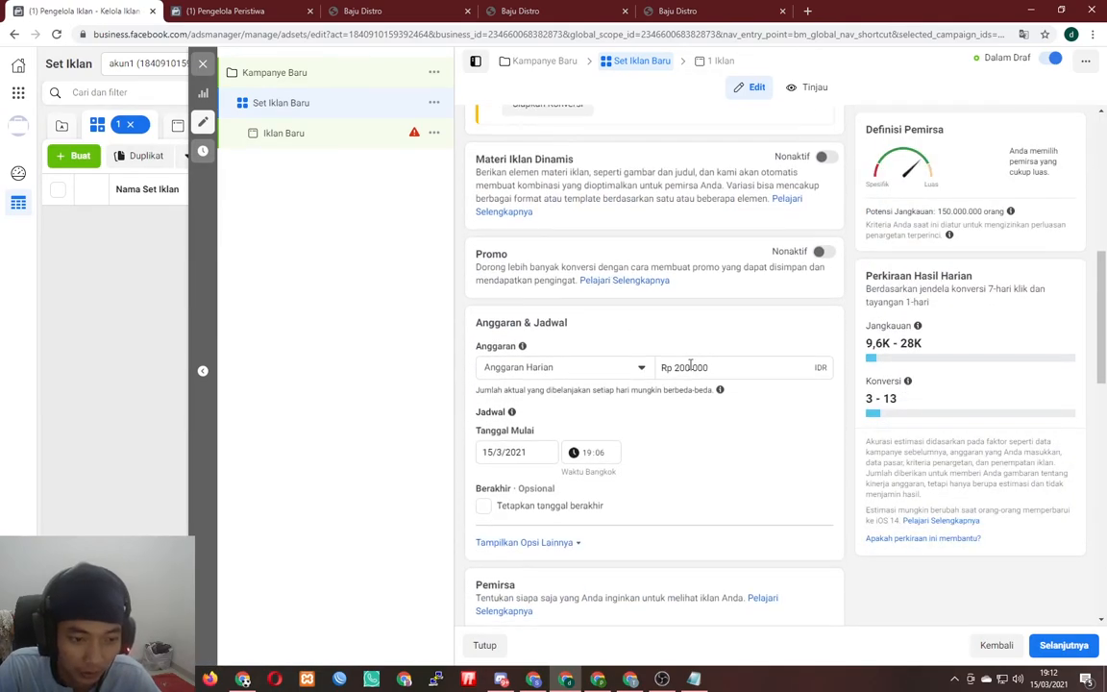
pyautogui.scroll(-2, 649, 310)
# - Set the ad set's daily budget (Anggaran Harian) to Rp 50.000
pyautogui.tripleClick(729, 174)
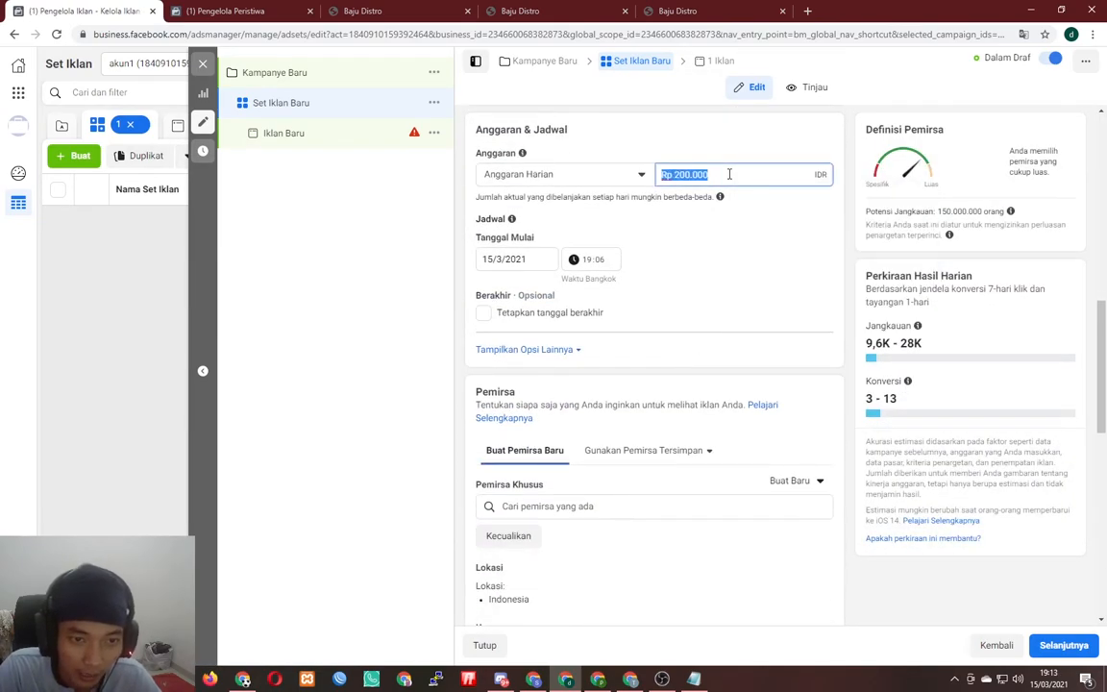
pyautogui.write('500')
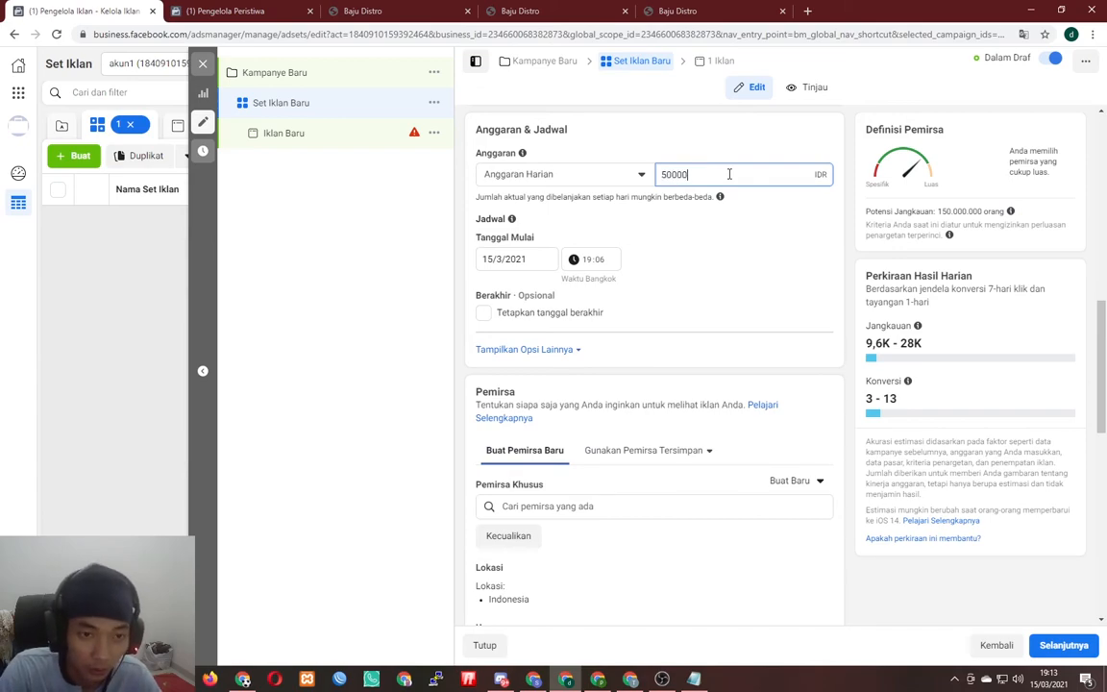
pyautogui.click(742, 191)
pyautogui.scroll(-2, 596, 432)
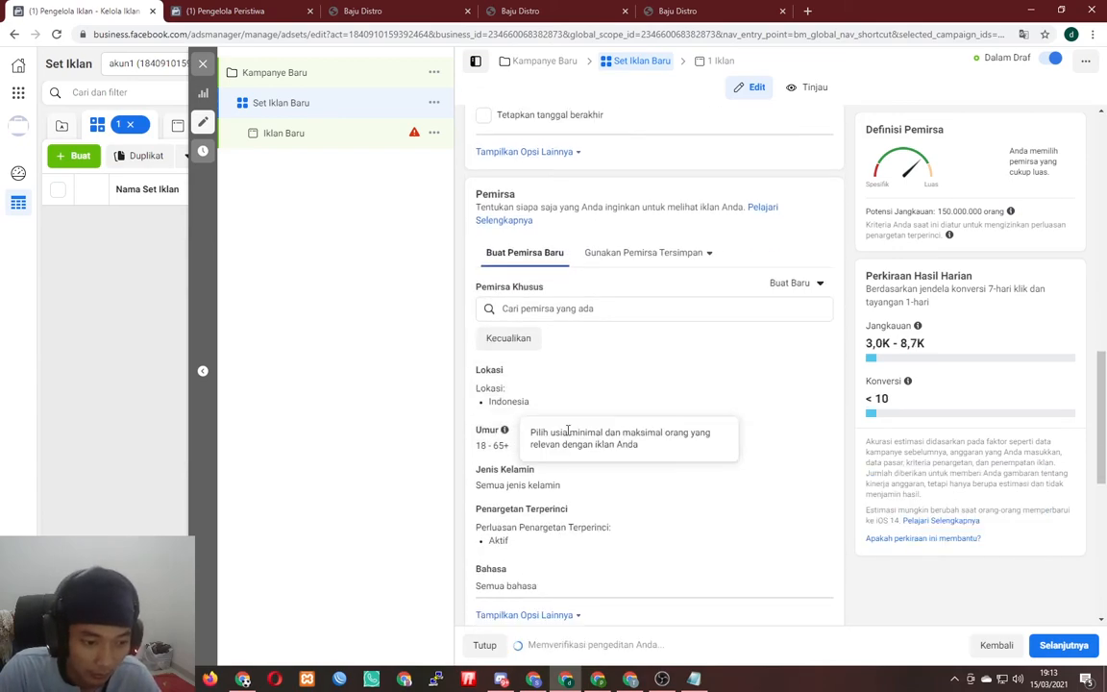
# - Limit the audience age range to 18–30
pyautogui.click(814, 432)
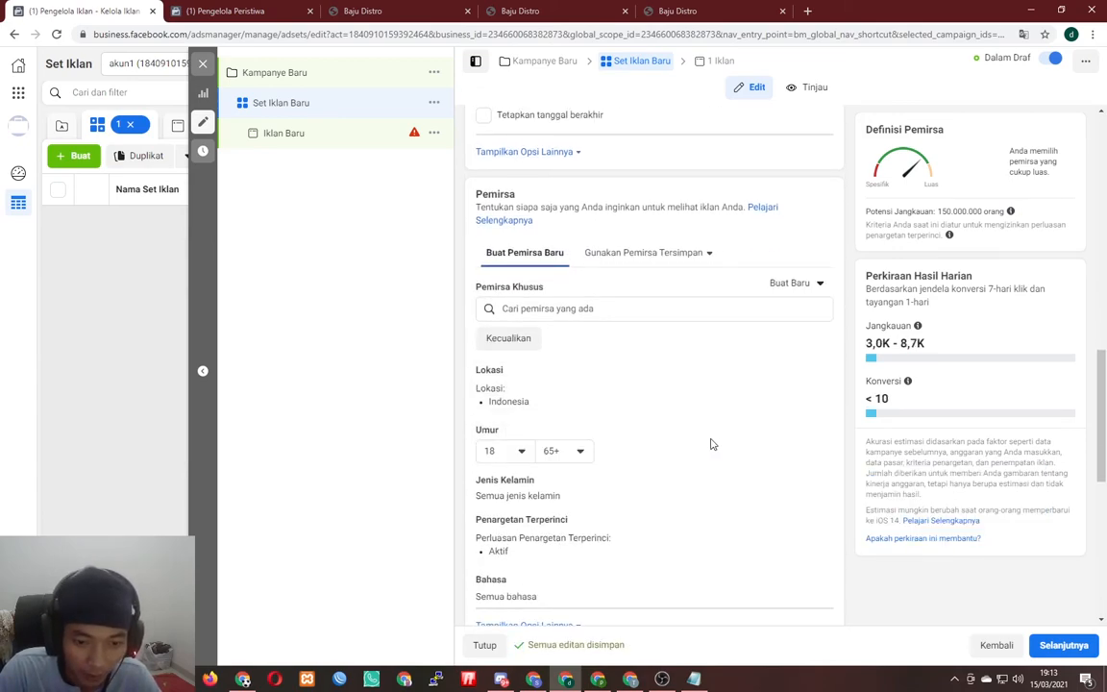
pyautogui.click(504, 451)
pyautogui.click(527, 594)
pyautogui.click(564, 451)
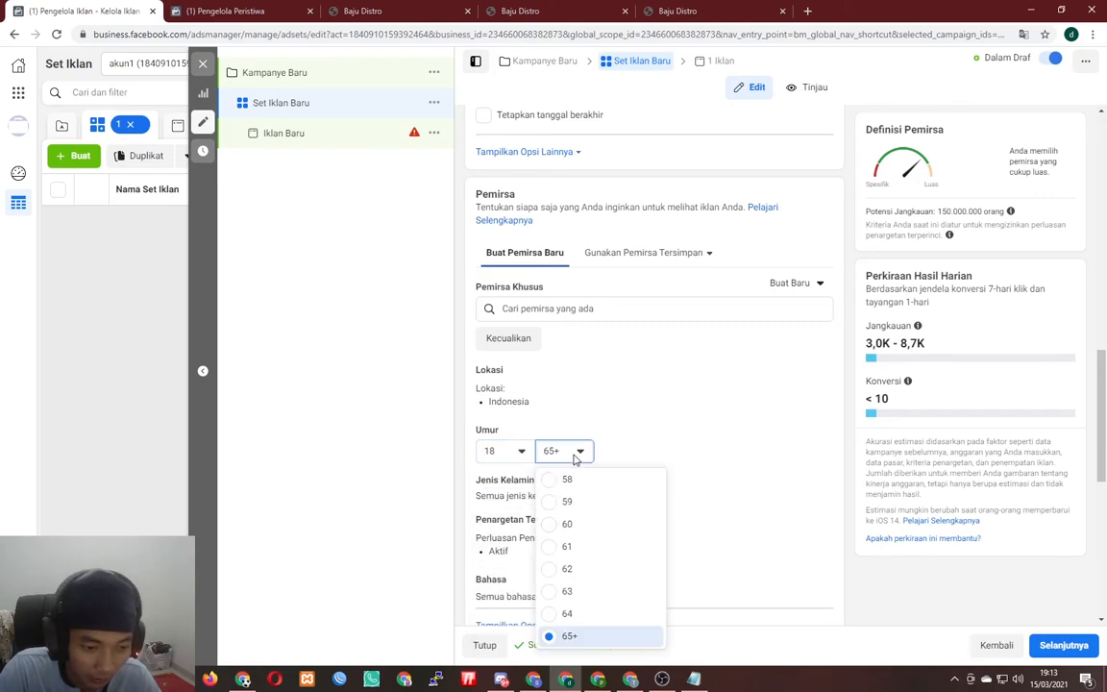
pyautogui.scroll(2, 576, 512)
pyautogui.scroll(5, 580, 520)
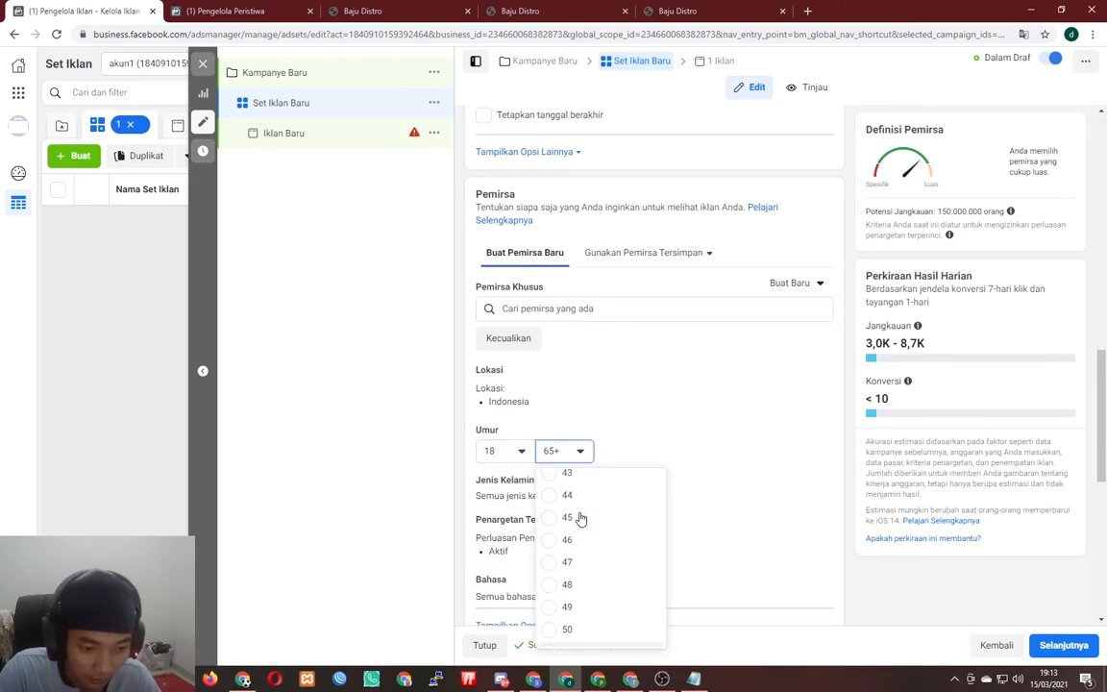
pyautogui.scroll(1, 577, 515)
pyautogui.click(578, 515)
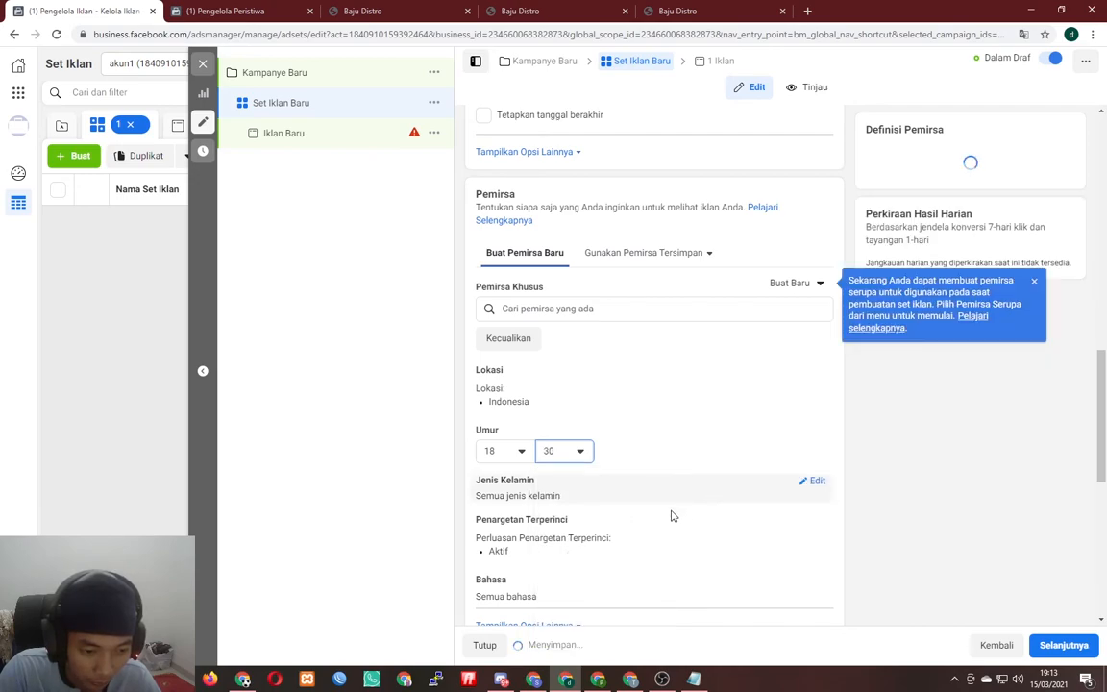
# - Set the audience gender to men only (Laki-laki)
pyautogui.click(817, 486)
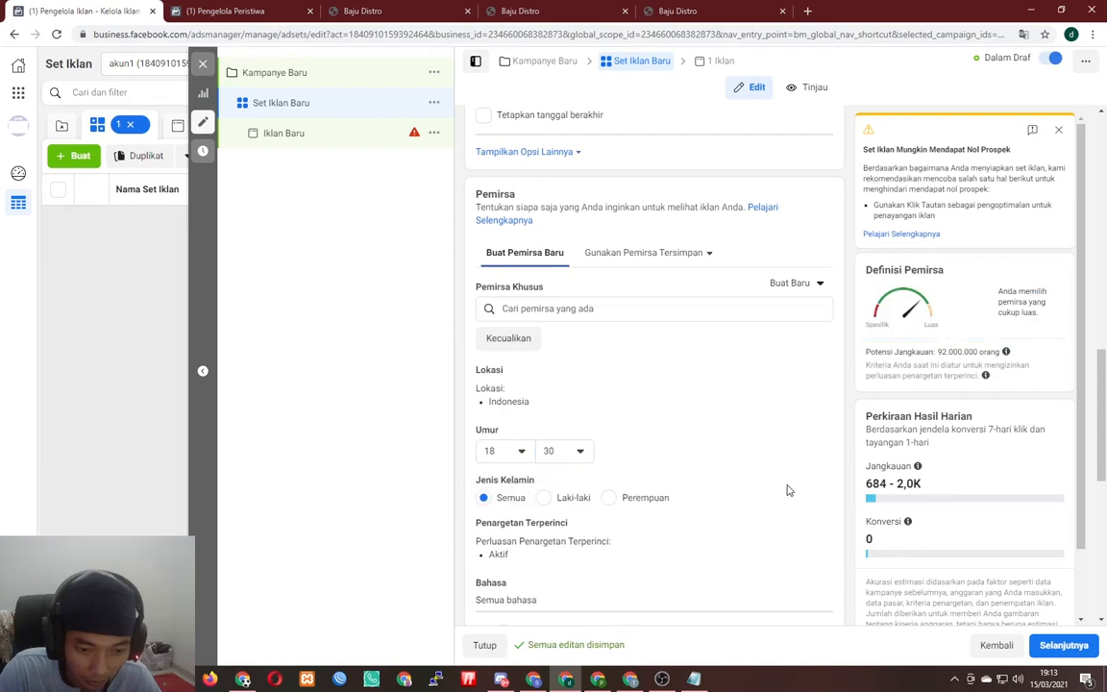
pyautogui.click(571, 499)
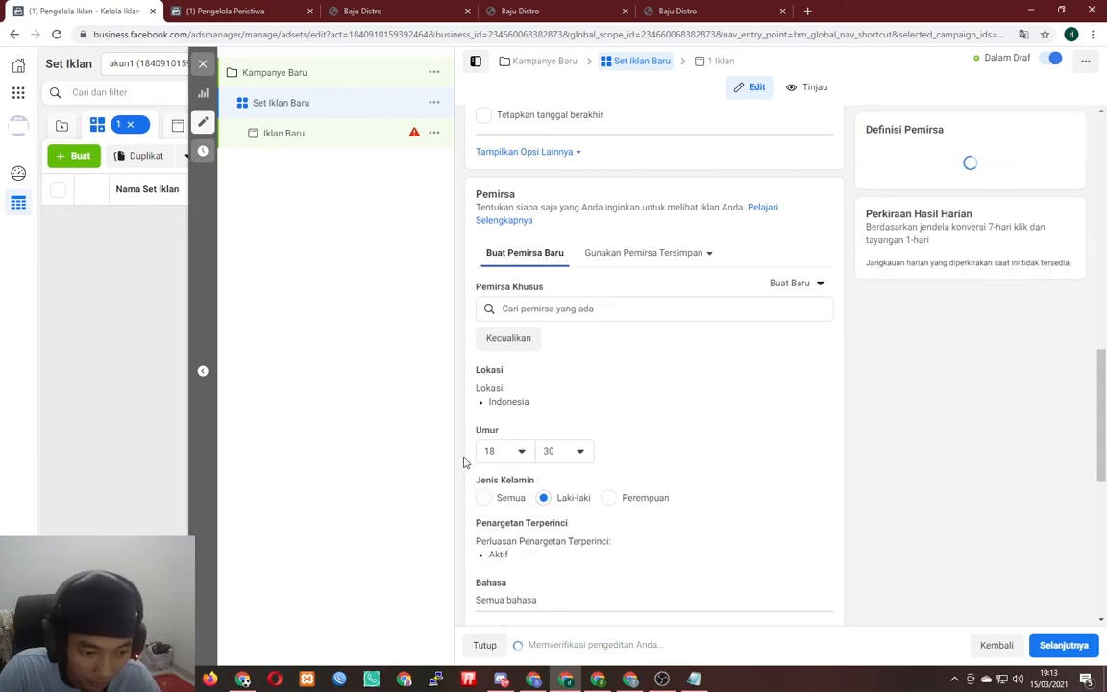
pyautogui.scroll(-2, 731, 502)
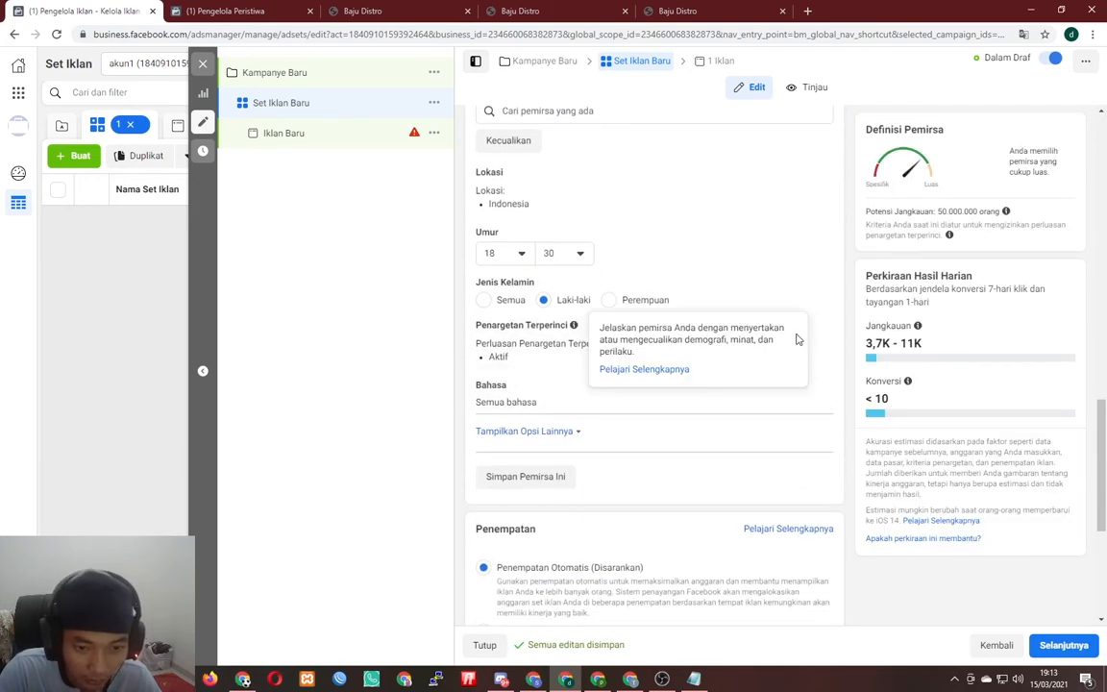
pyautogui.click(811, 330)
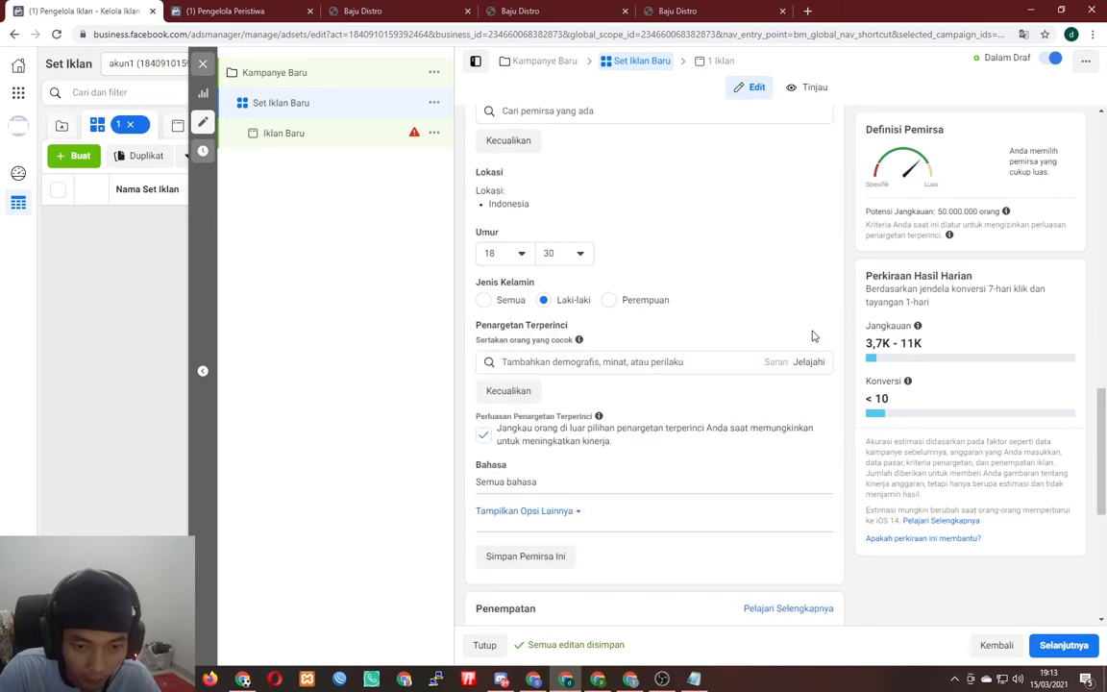
# - Add Sepakbola and Olahraga as detailed-targeting interests via a 'sepa' search
pyautogui.click(584, 363)
pyautogui.write('sepak')
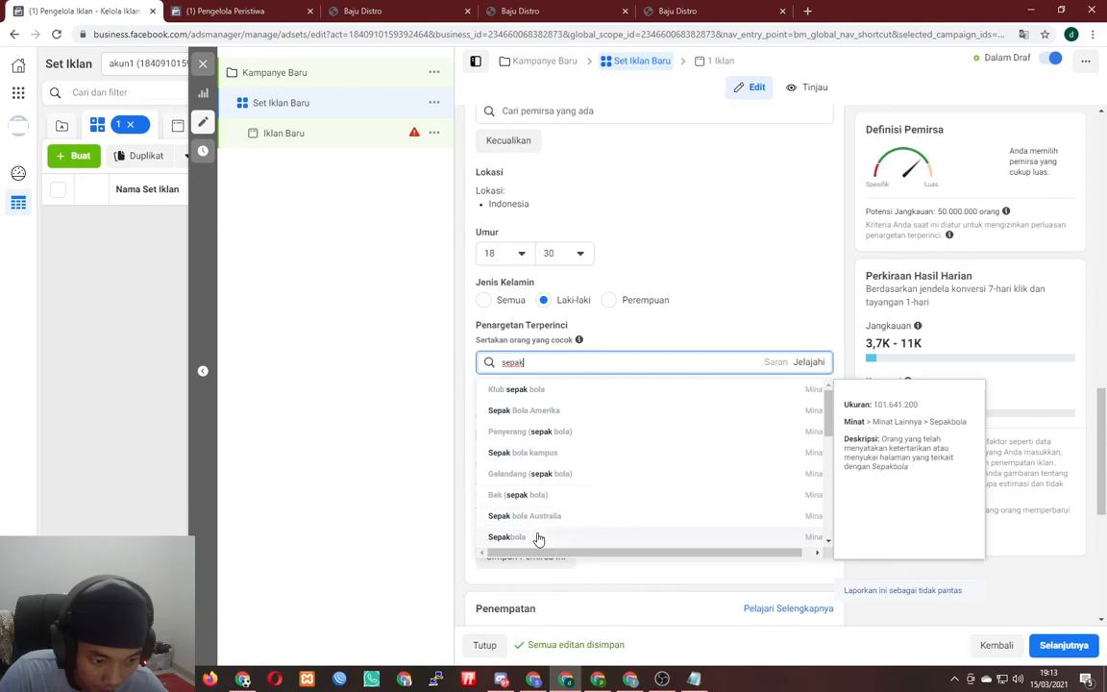
pyautogui.click(539, 539)
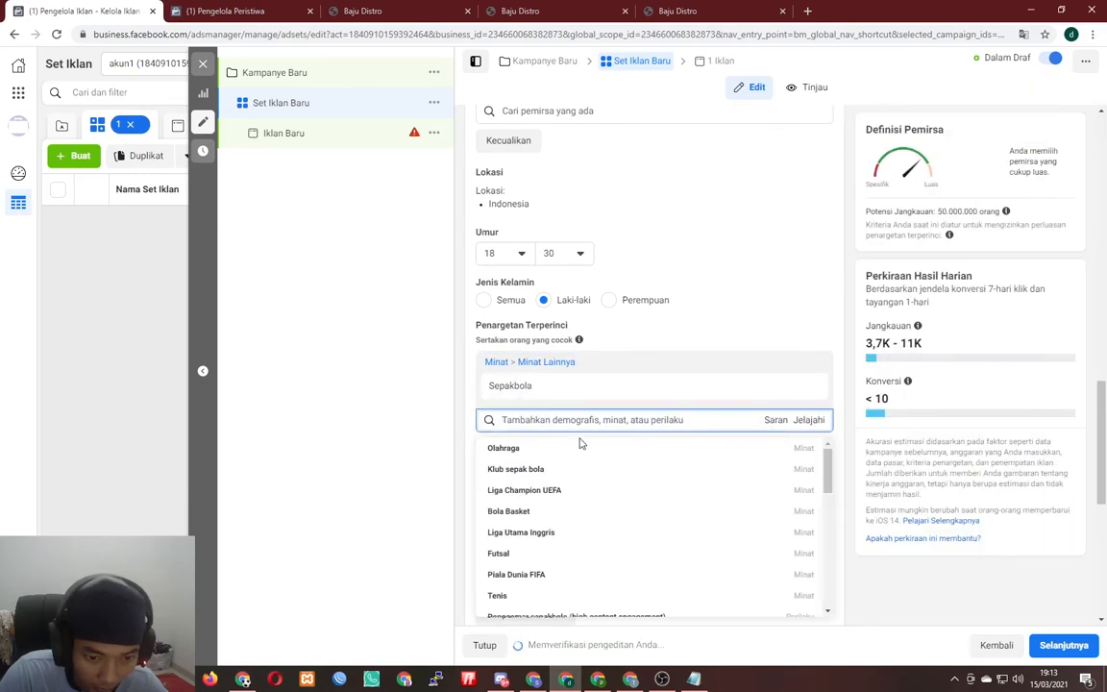
pyautogui.click(506, 447)
pyautogui.click(390, 388)
# - Switch to Penempatan Manual, excluding Messenger and Audience Network placements
pyautogui.scroll(-3, 658, 471)
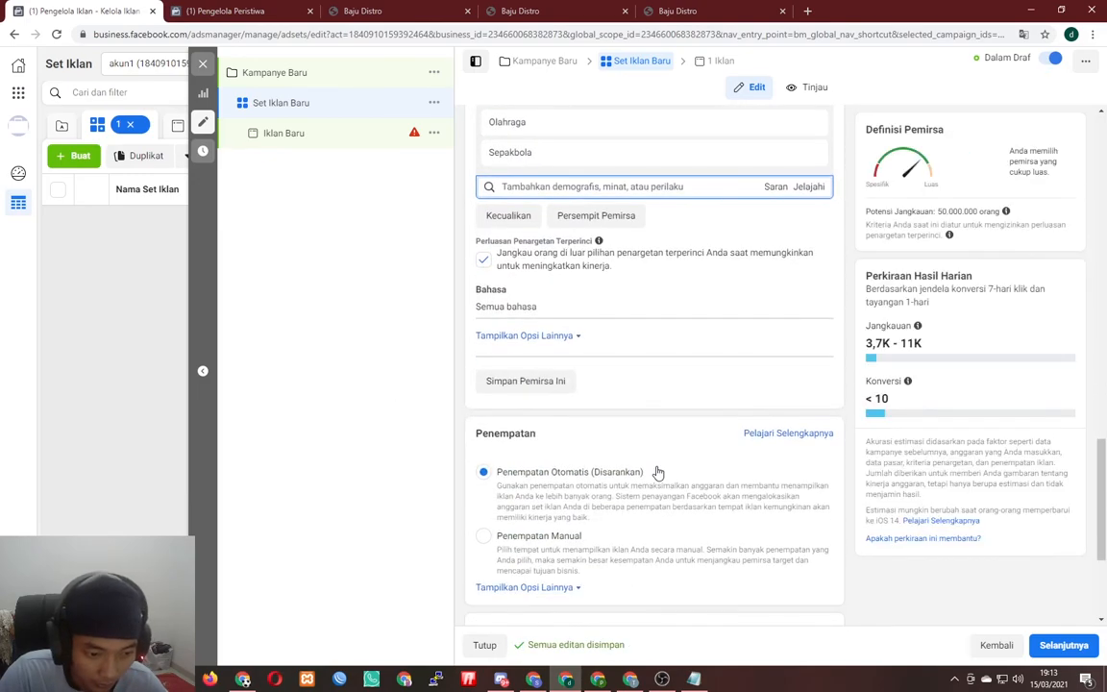
pyautogui.scroll(-2, 657, 471)
pyautogui.click(548, 425)
pyautogui.scroll(-1, 615, 447)
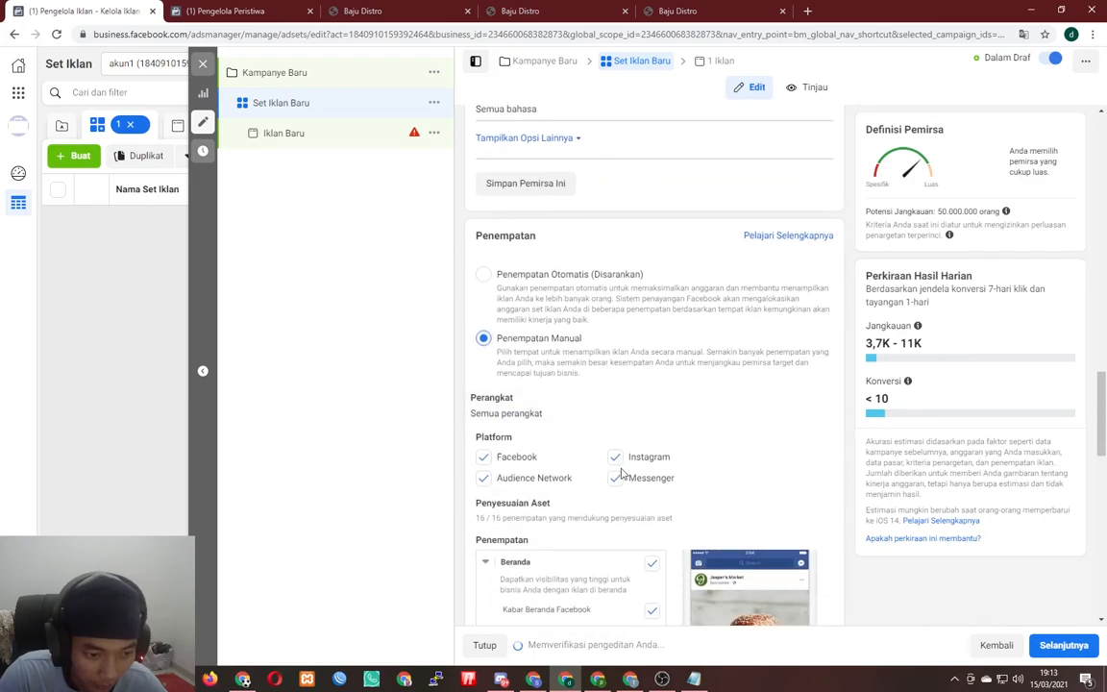
pyautogui.click(644, 484)
pyautogui.click(532, 479)
pyautogui.scroll(-3, 783, 425)
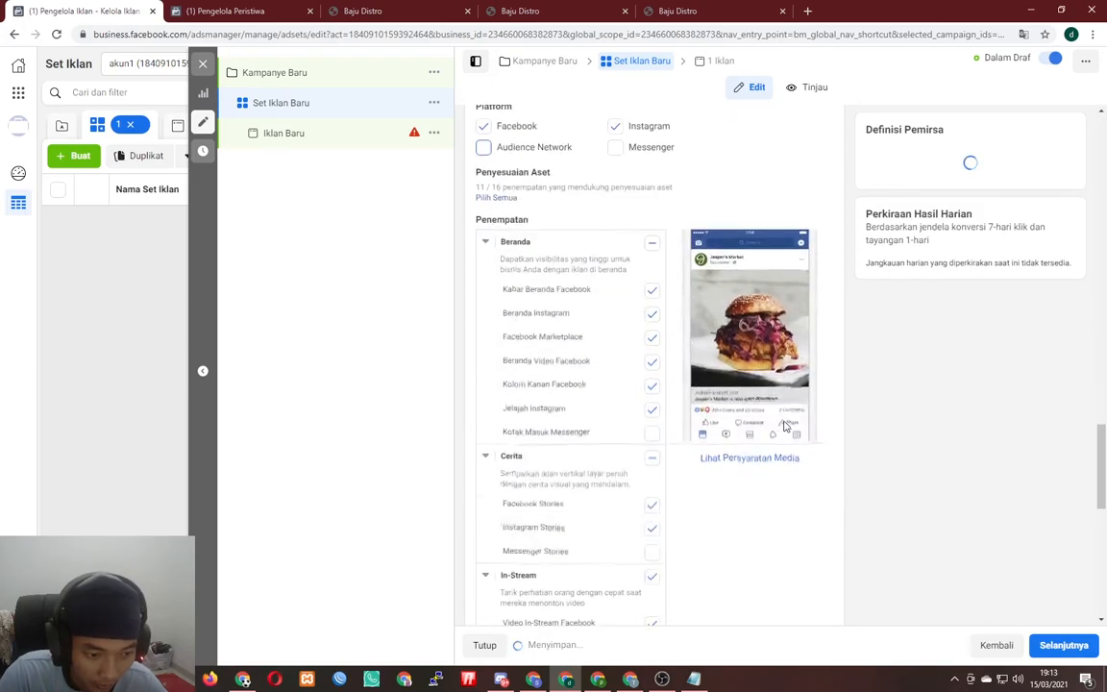
pyautogui.scroll(-5, 797, 442)
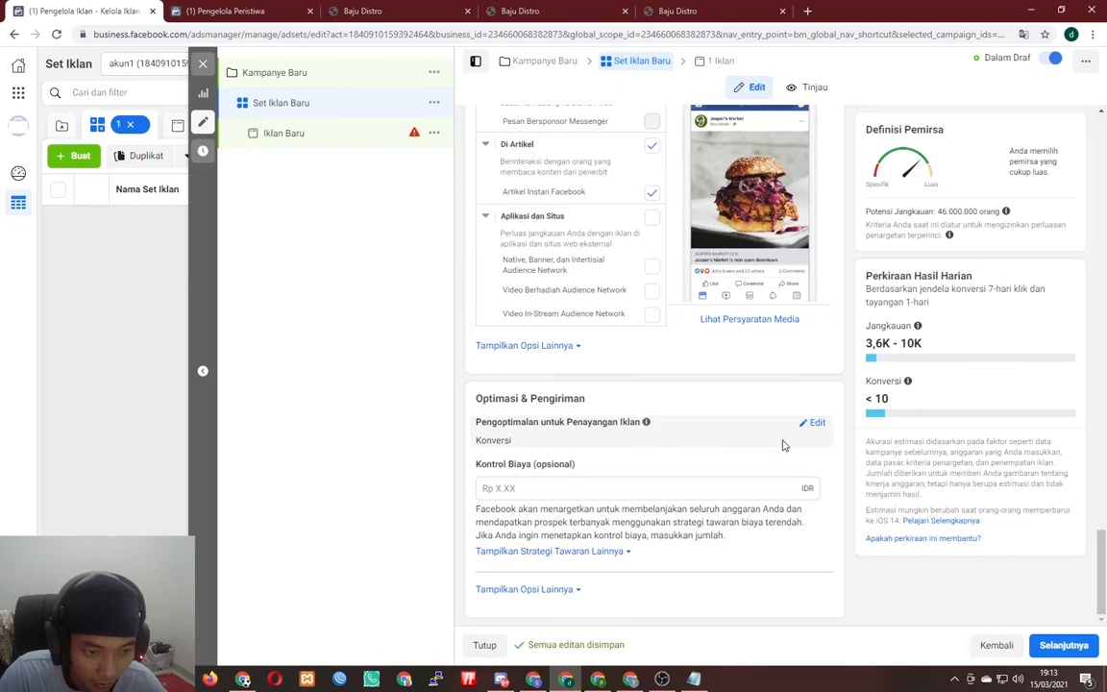
pyautogui.scroll(20, 783, 445)
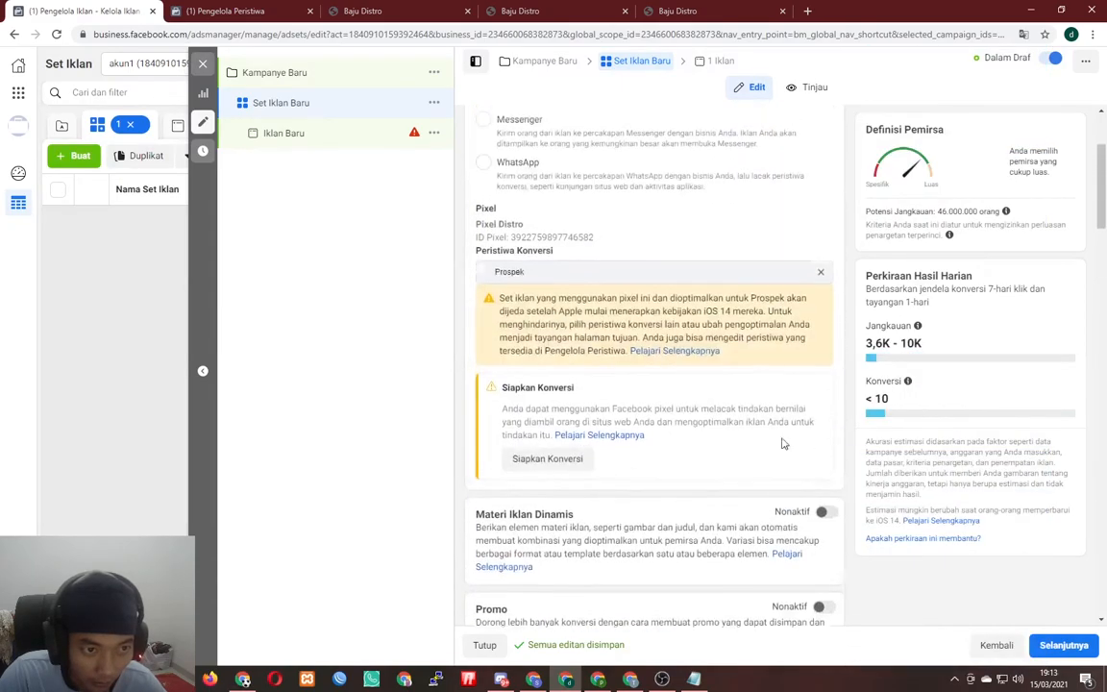
pyautogui.scroll(2, 784, 444)
pyautogui.scroll(-3, 781, 445)
pyautogui.scroll(3, 783, 438)
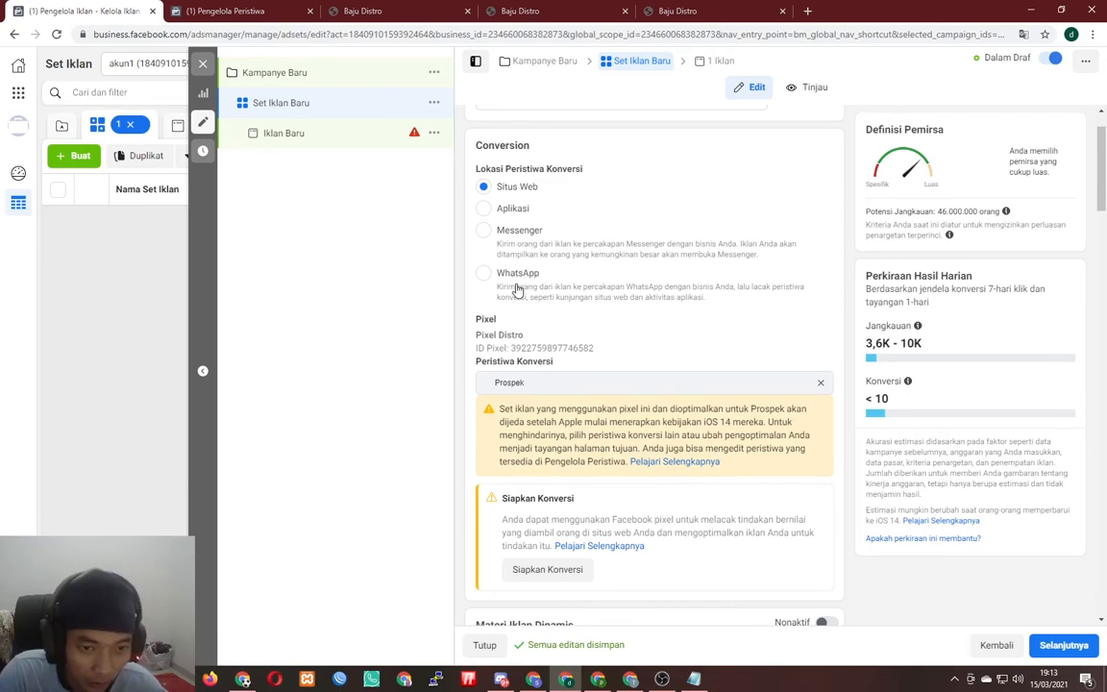
# - Open Iklan Baru and set Penyiapan Iklan to Gunakan postingan yang ada
pyautogui.click(322, 144)
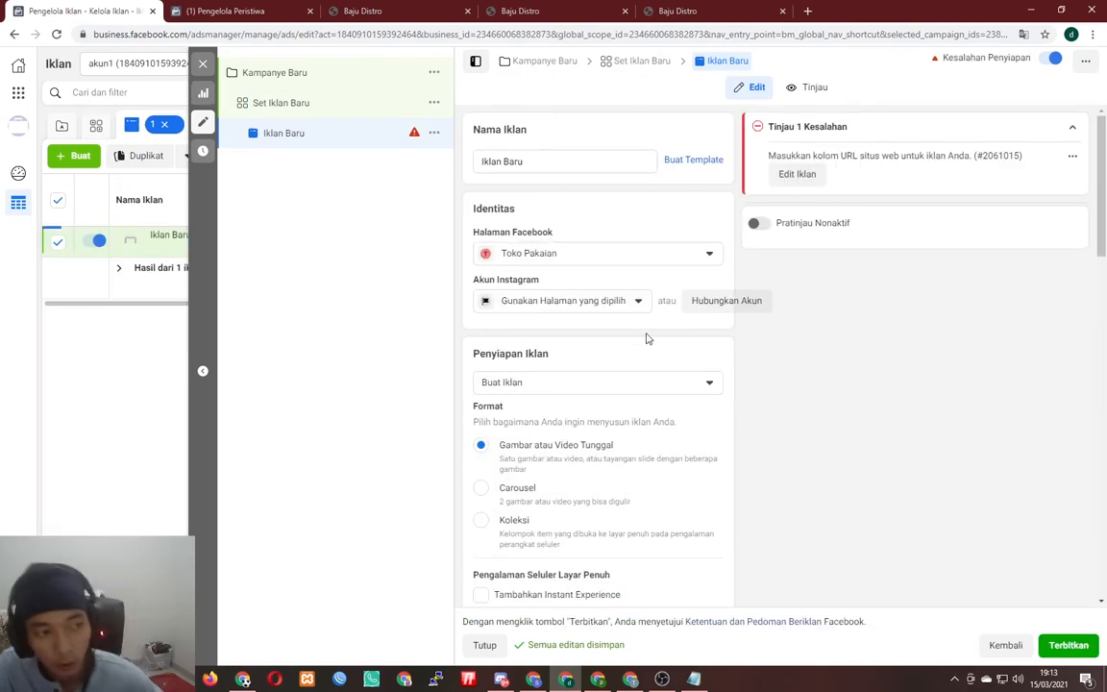
pyautogui.scroll(-3, 645, 344)
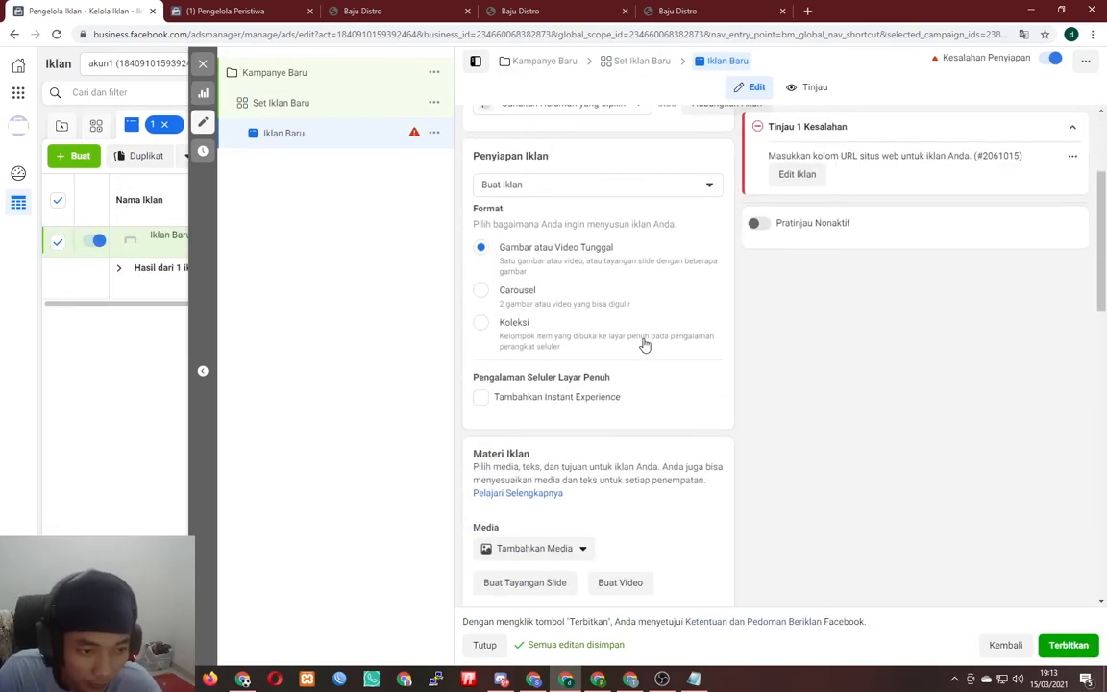
pyautogui.click(549, 186)
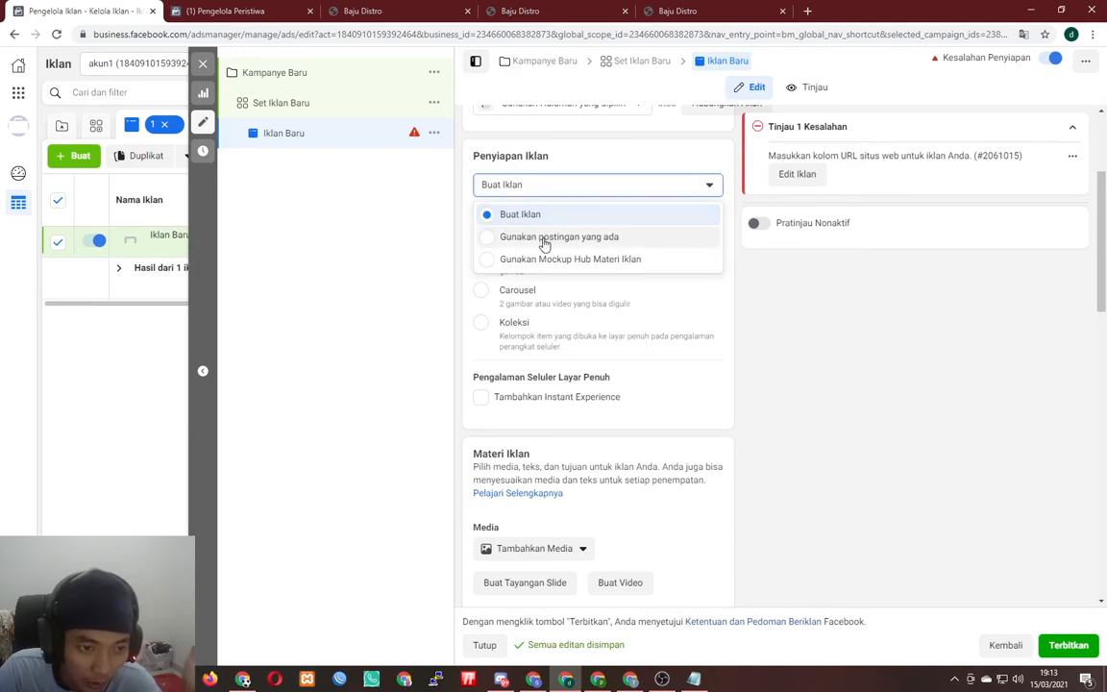
pyautogui.click(544, 239)
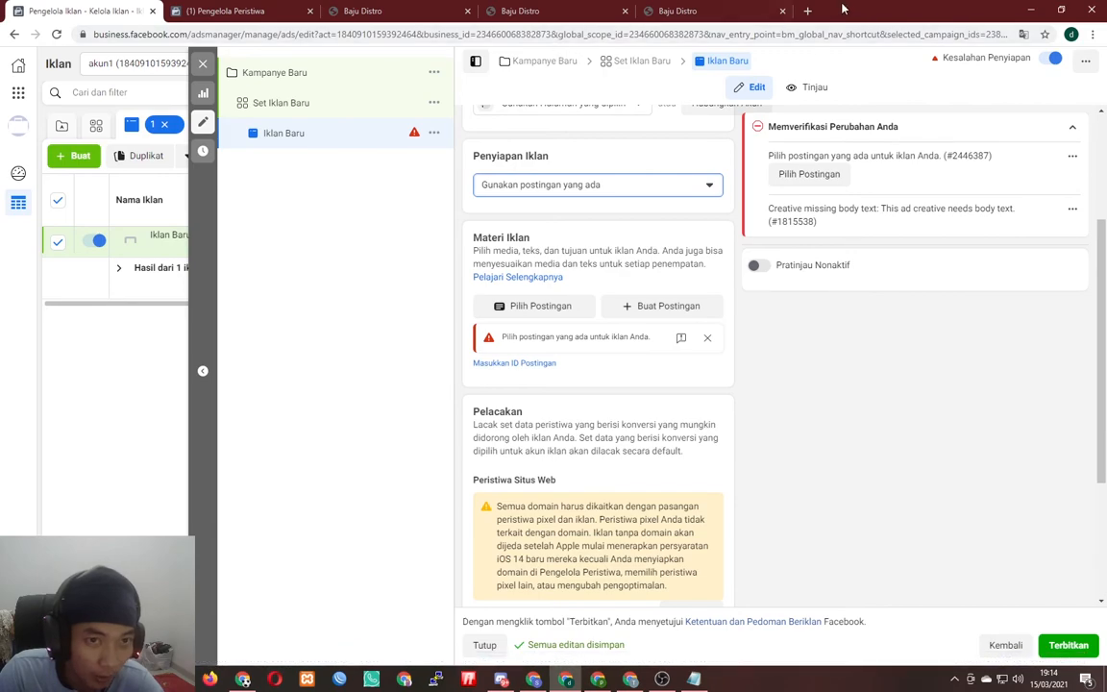
# - Open facebook.com in a new tab and open the welcome notification
pyautogui.click(807, 11)
pyautogui.write('fa')
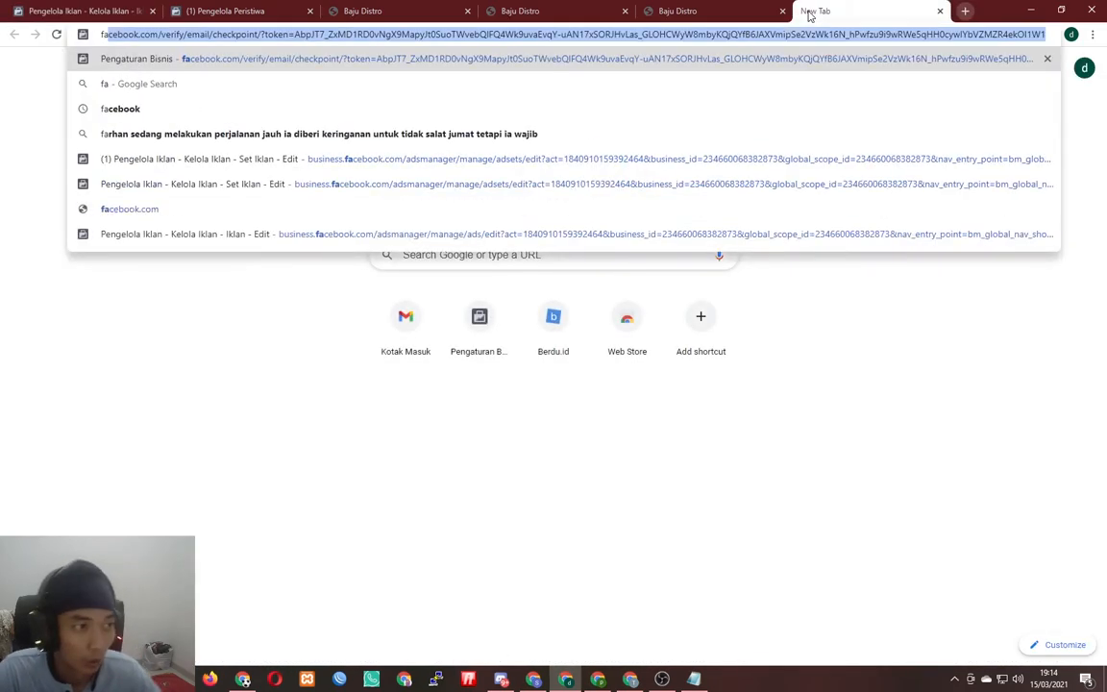
pyautogui.press('Down')
pyautogui.press('Down')
pyautogui.press('Down')
pyautogui.press('Down')
pyautogui.press('Down')
pyautogui.press('Down')
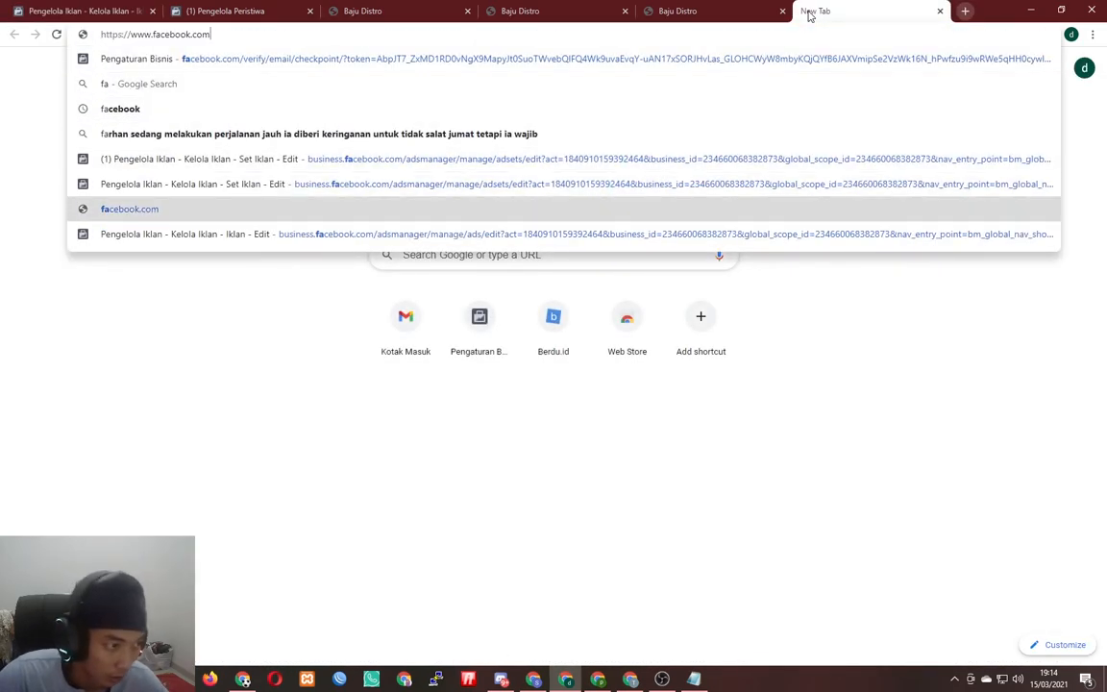
pyautogui.press('Return')
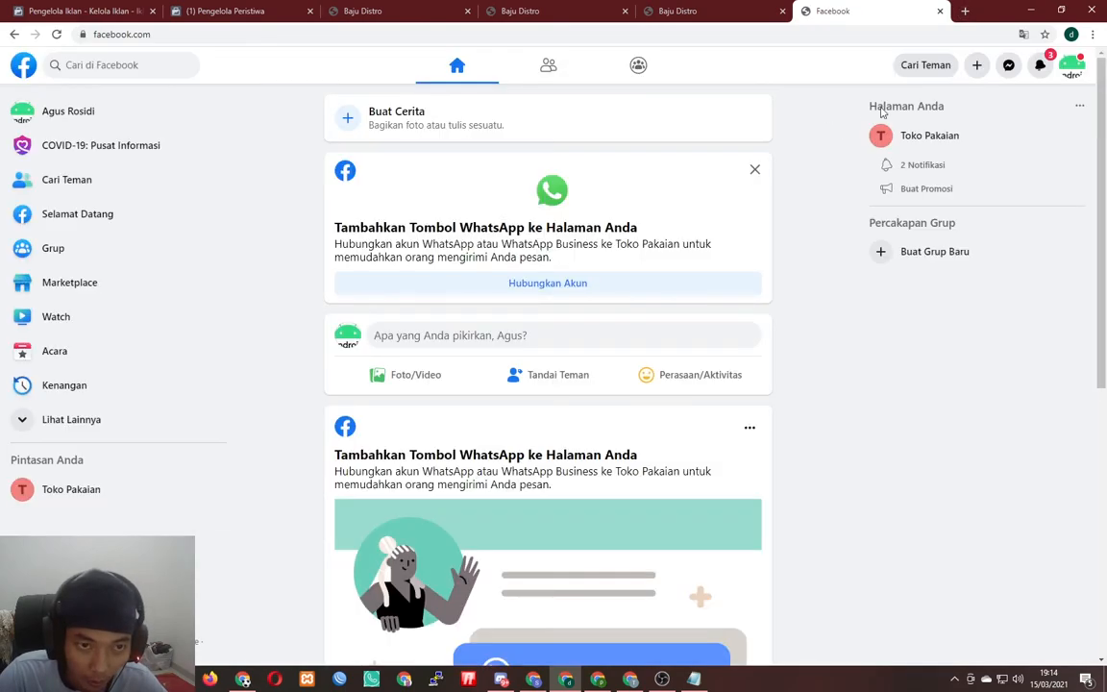
pyautogui.click(1039, 68)
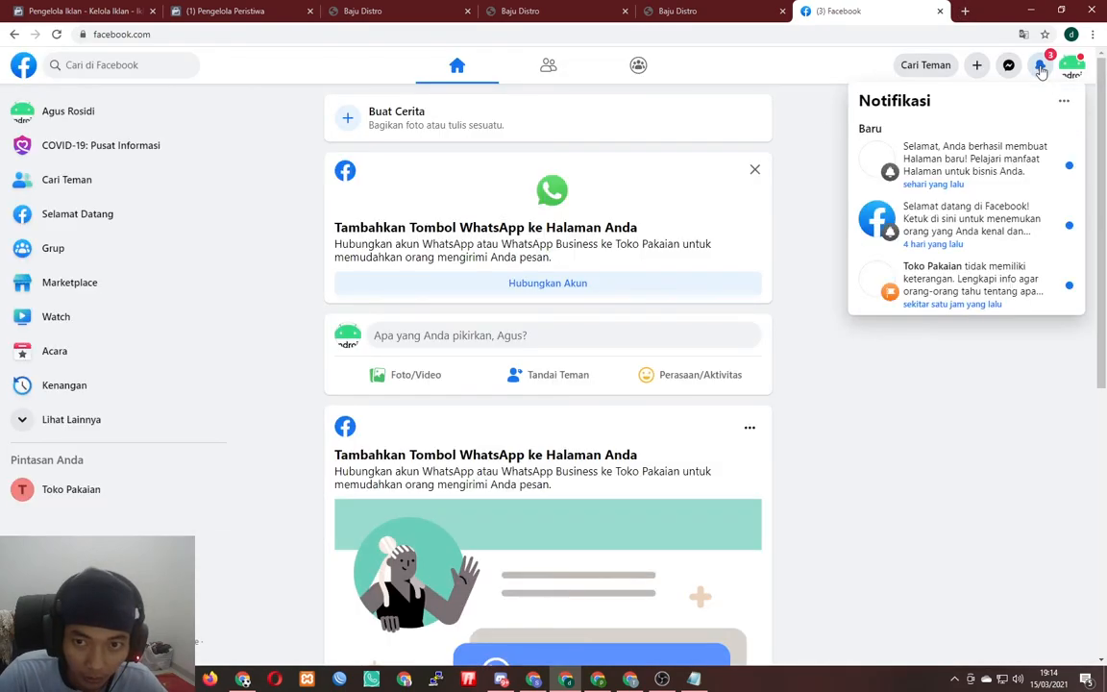
pyautogui.click(977, 220)
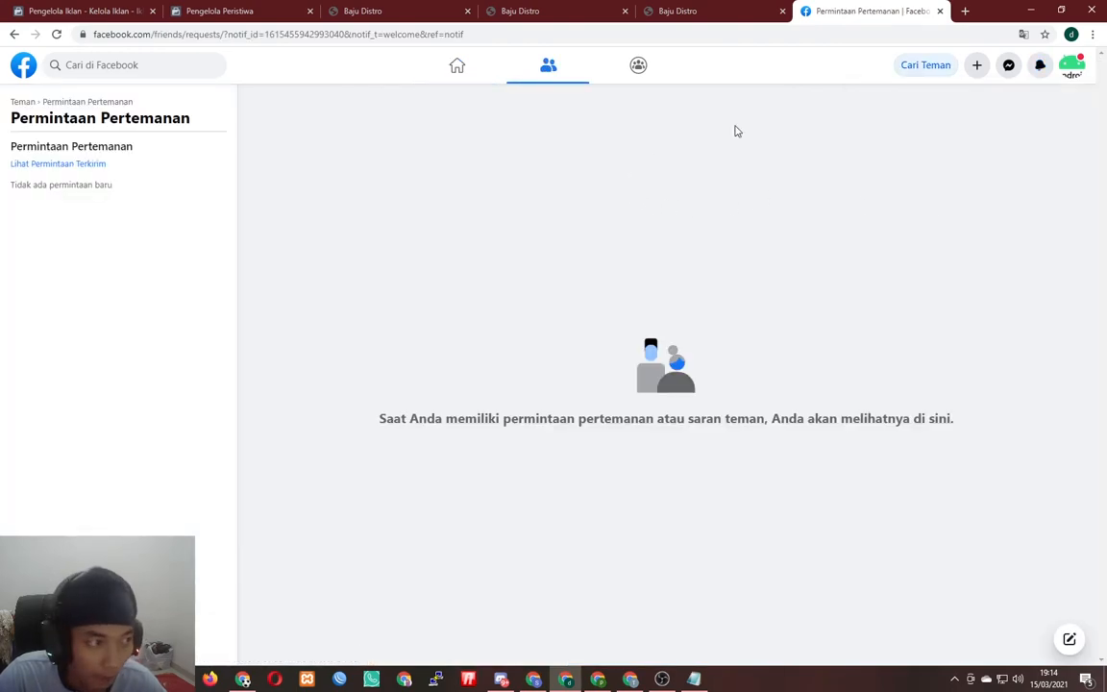
# - Open the profile-photo post from the profile page and select its post ID in the address bar
pyautogui.click(1069, 66)
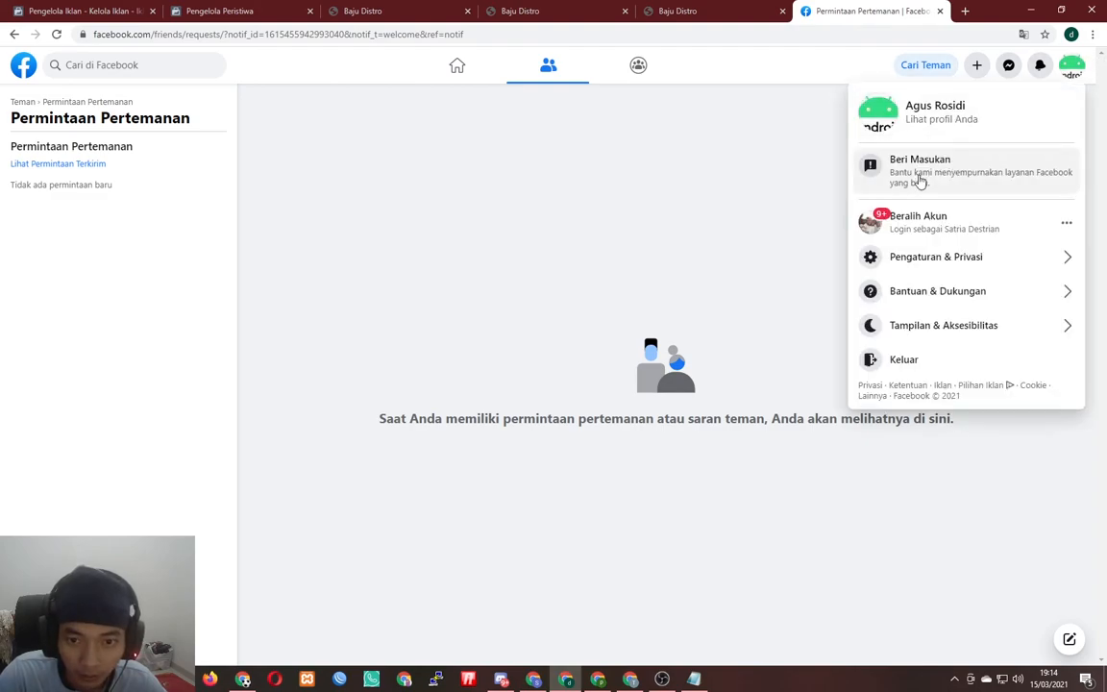
pyautogui.click(941, 116)
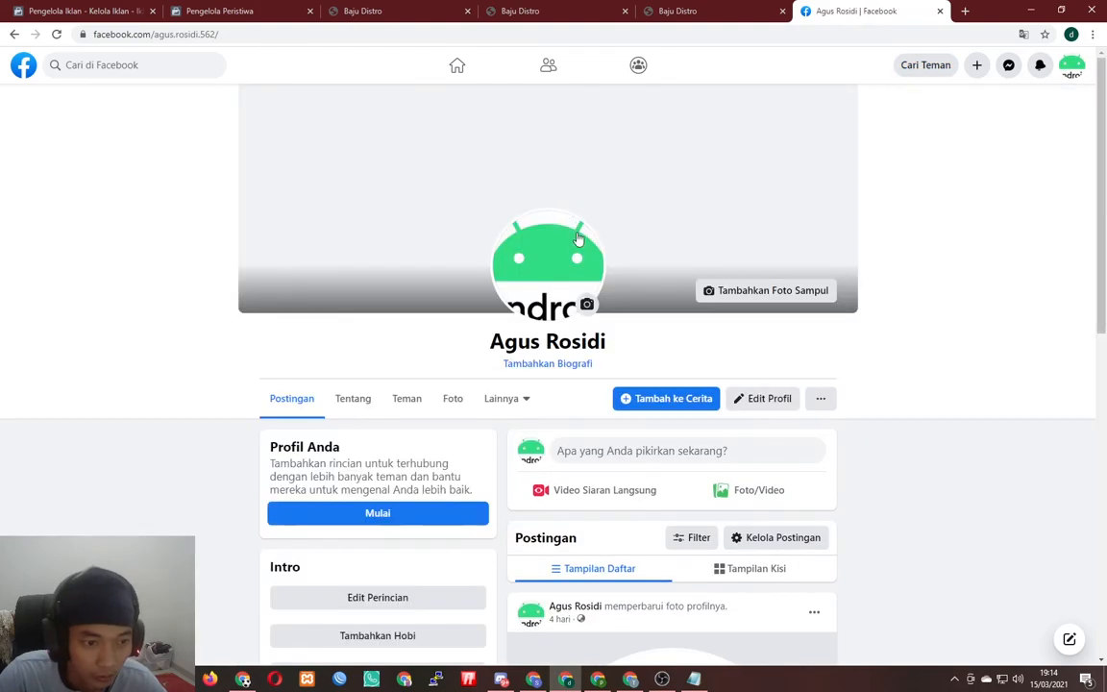
pyautogui.scroll(-5, 623, 279)
pyautogui.click(561, 227)
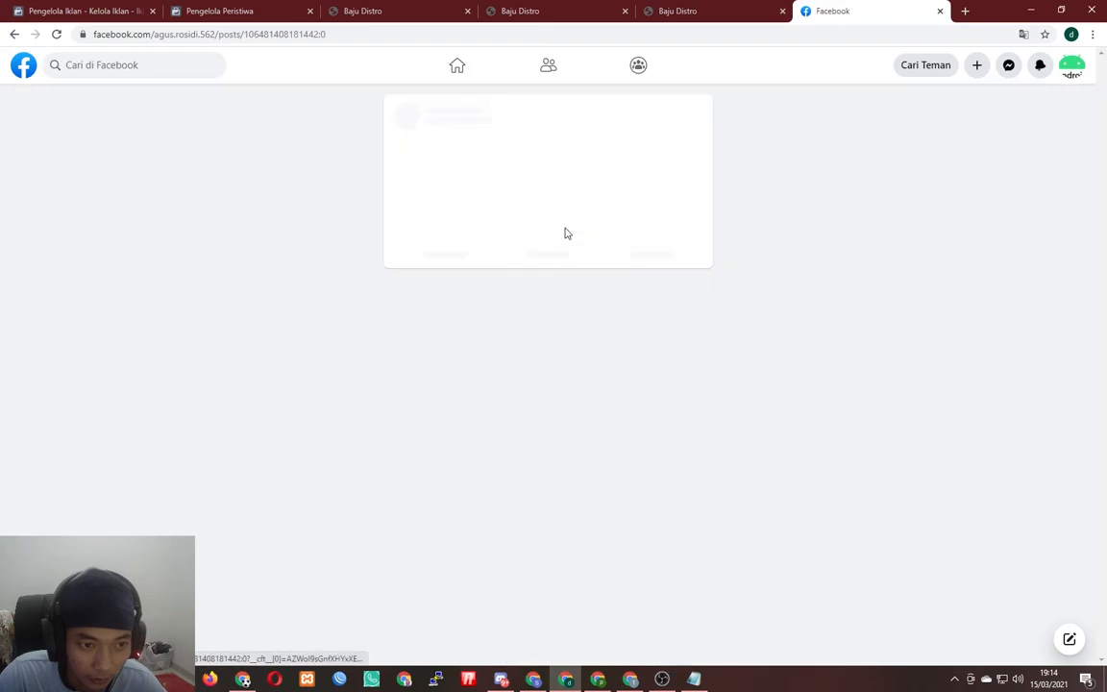
pyautogui.moveTo(376, 33); pyautogui.dragTo(268, 27)
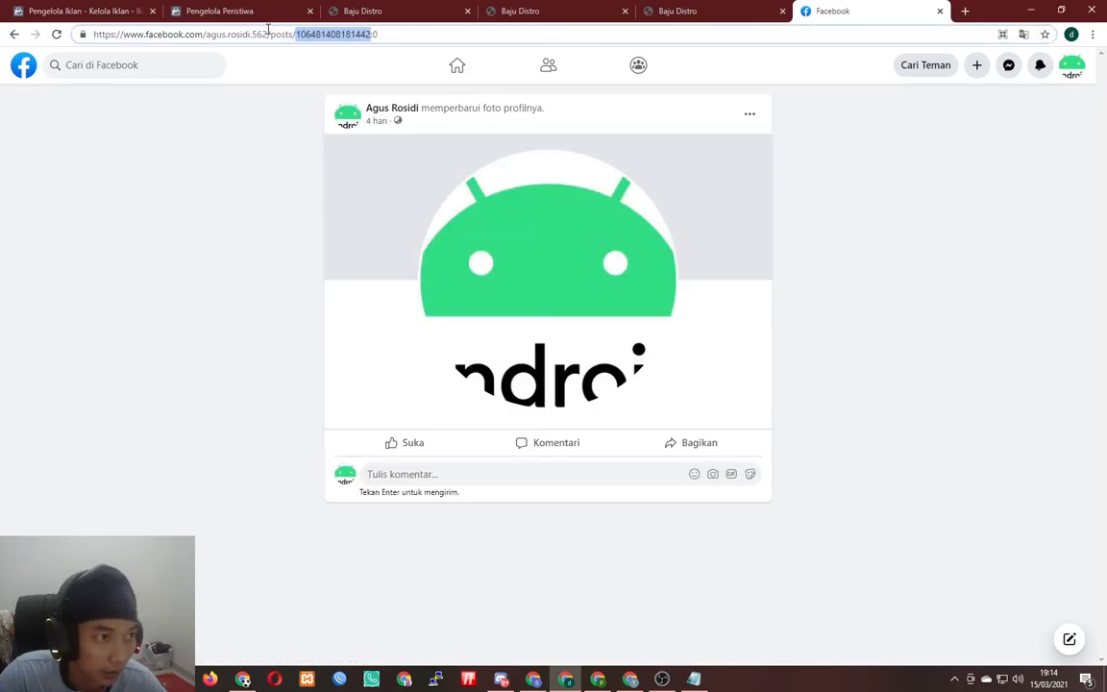
pyautogui.click(369, 34)
pyautogui.doubleClick(369, 34)
# - Back in Ads Manager, open the Masukkan ID Postingan field
pyautogui.click(29, 7)
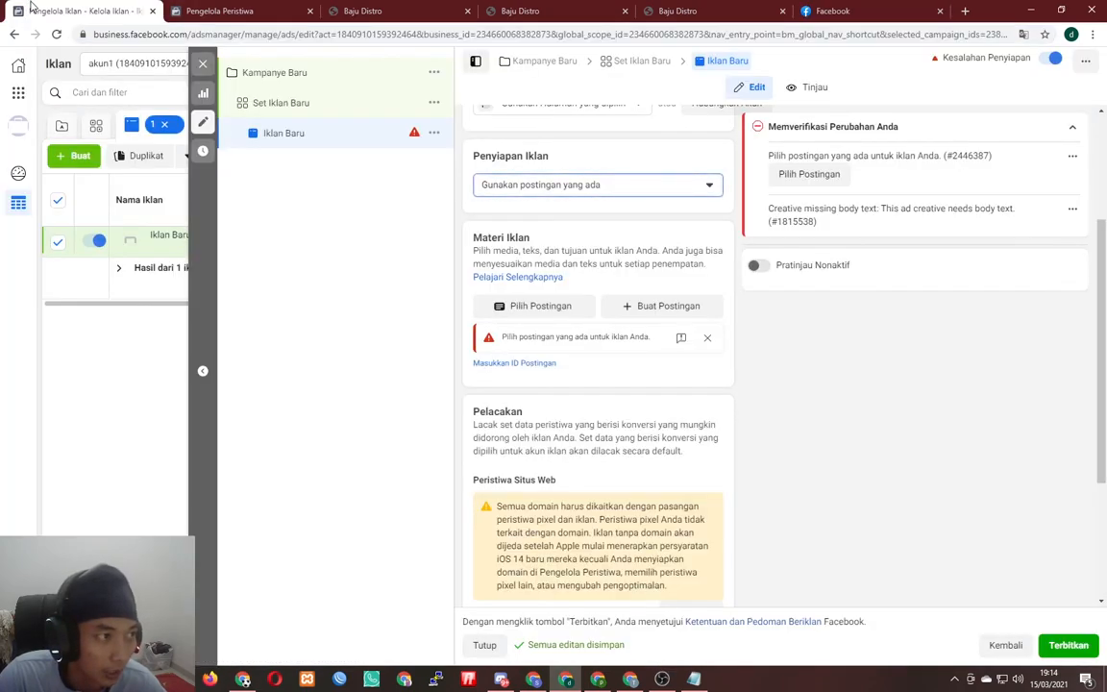
pyautogui.scroll(-1, 587, 328)
pyautogui.scroll(-2, 587, 329)
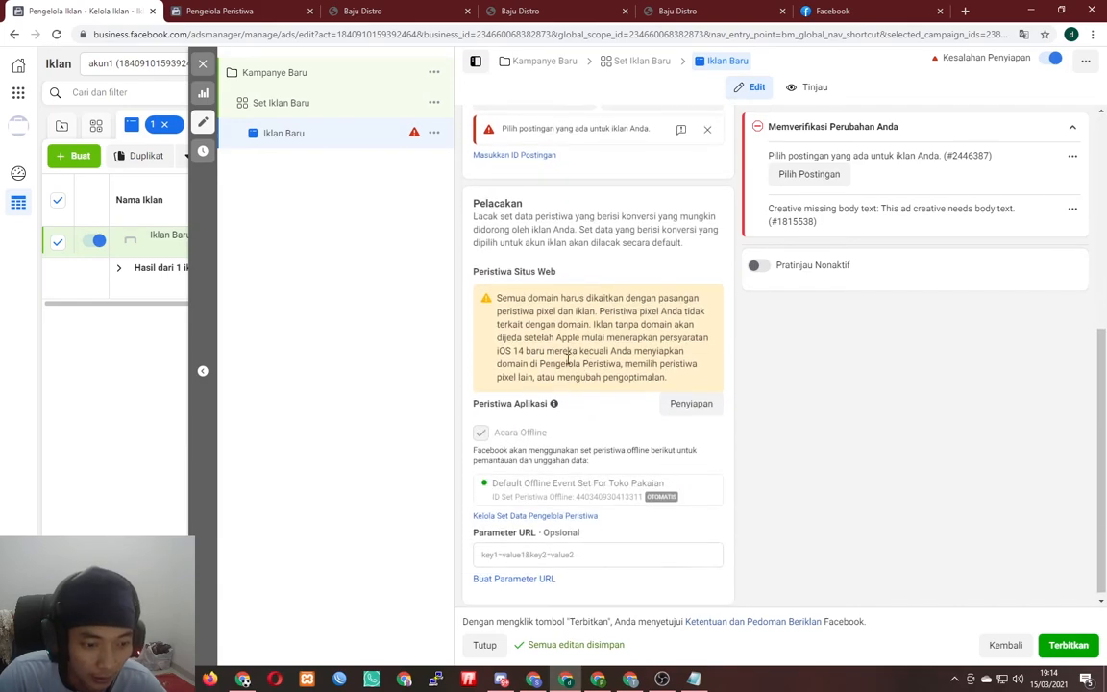
pyautogui.scroll(3, 568, 371)
pyautogui.click(532, 413)
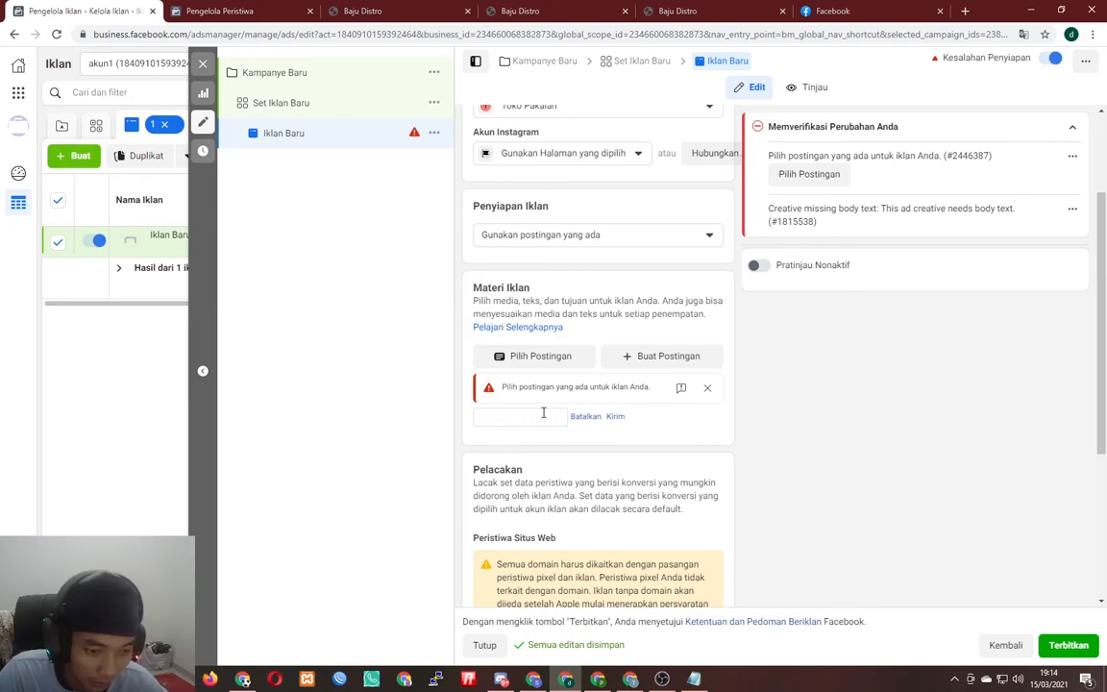
# - Change Penyiapan Iklan to Buat Iklan, keeping the Gambar atau Video Tunggal format
pyautogui.click(555, 240)
pyautogui.click(536, 264)
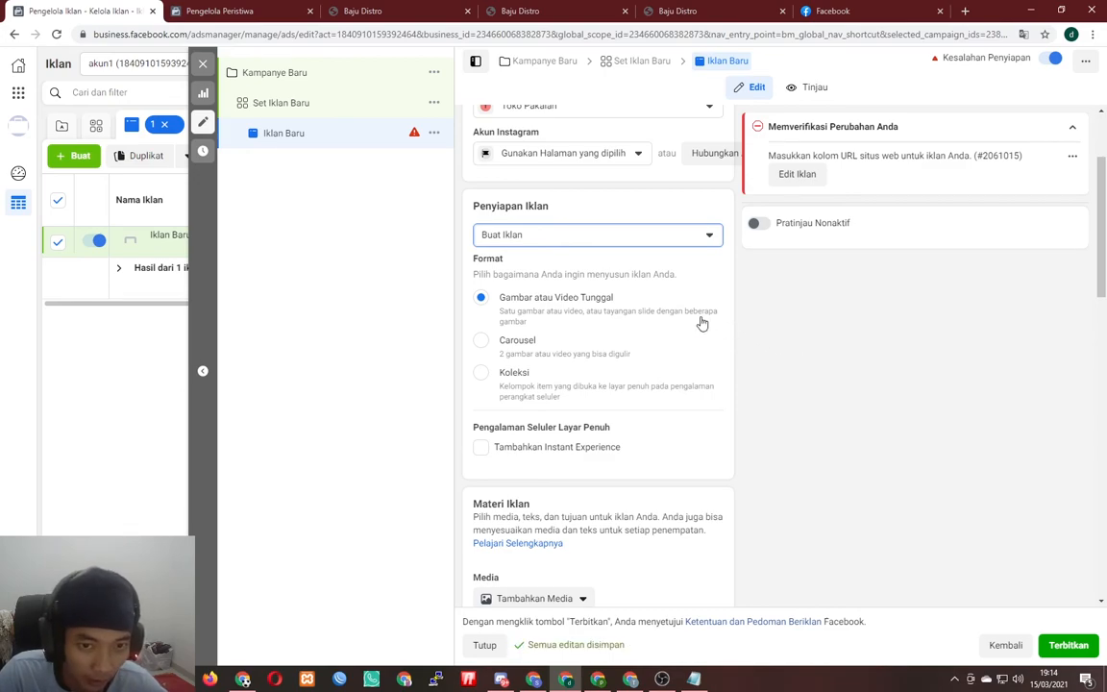
pyautogui.scroll(-1, 692, 316)
pyautogui.scroll(2, 675, 284)
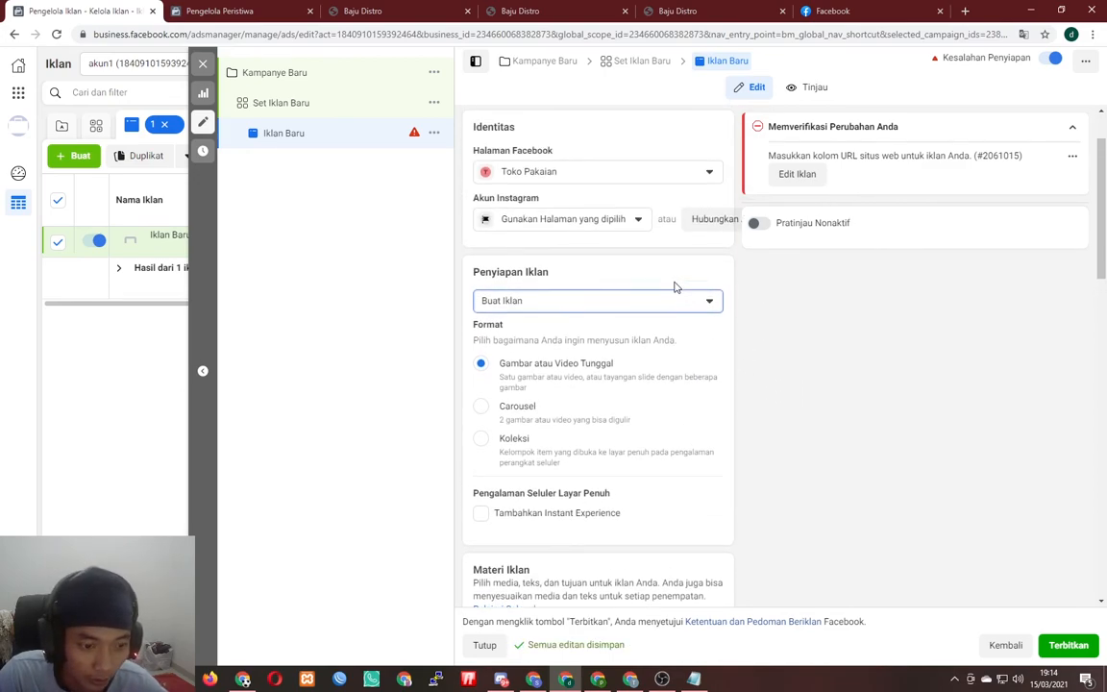
pyautogui.scroll(-5, 675, 284)
# - Add bonus1.png as the ad image and accept its placement crops
pyautogui.click(564, 233)
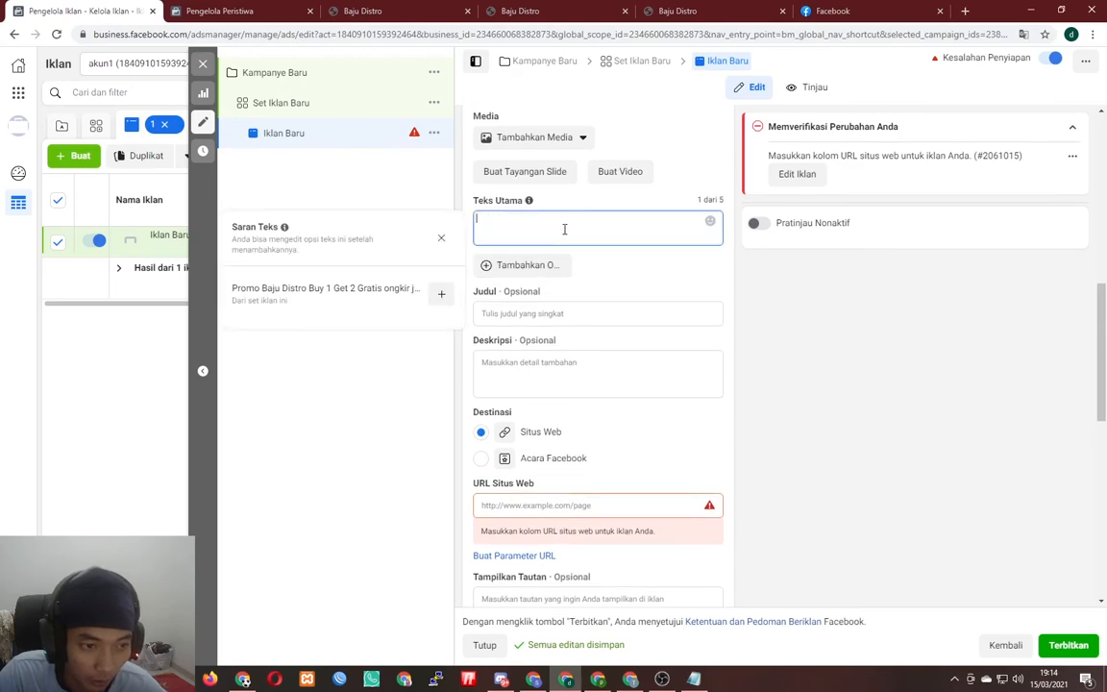
pyautogui.scroll(1, 568, 252)
pyautogui.click(541, 205)
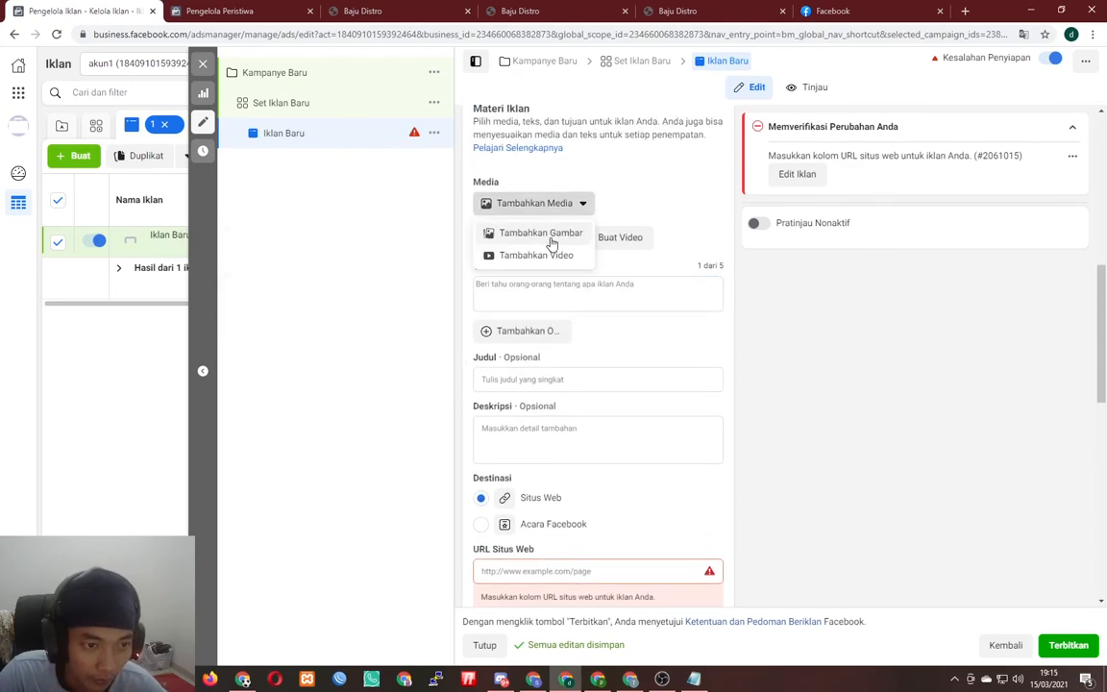
pyautogui.click(546, 238)
pyautogui.click(271, 188)
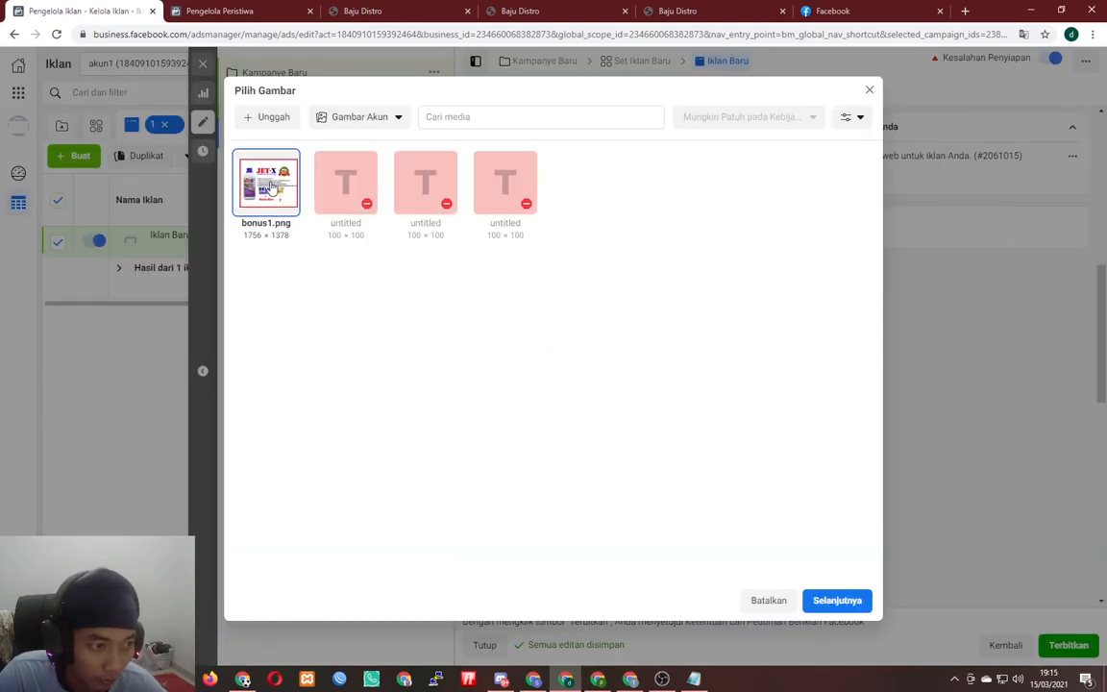
pyautogui.click(825, 600)
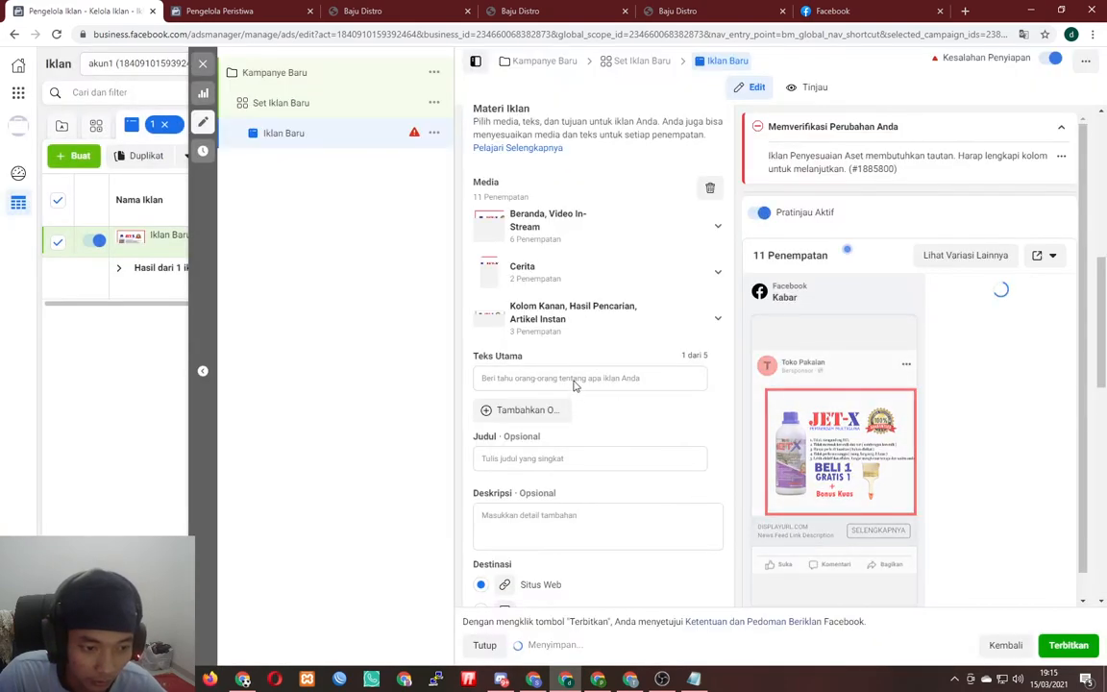
pyautogui.click(574, 379)
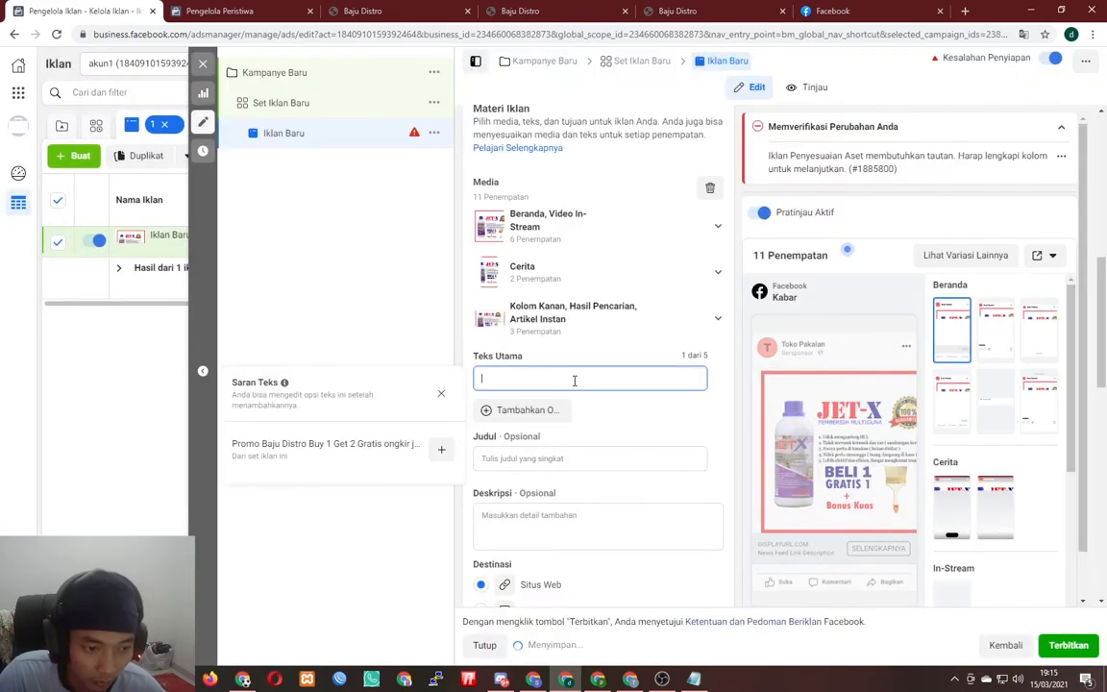
# - Enter primary text 'Beli 1 Grtais 1', headline 'Toko baju distro lampung murah' and a 'beli 1 dapat 2' description
pyautogui.write('Beli 1 G')
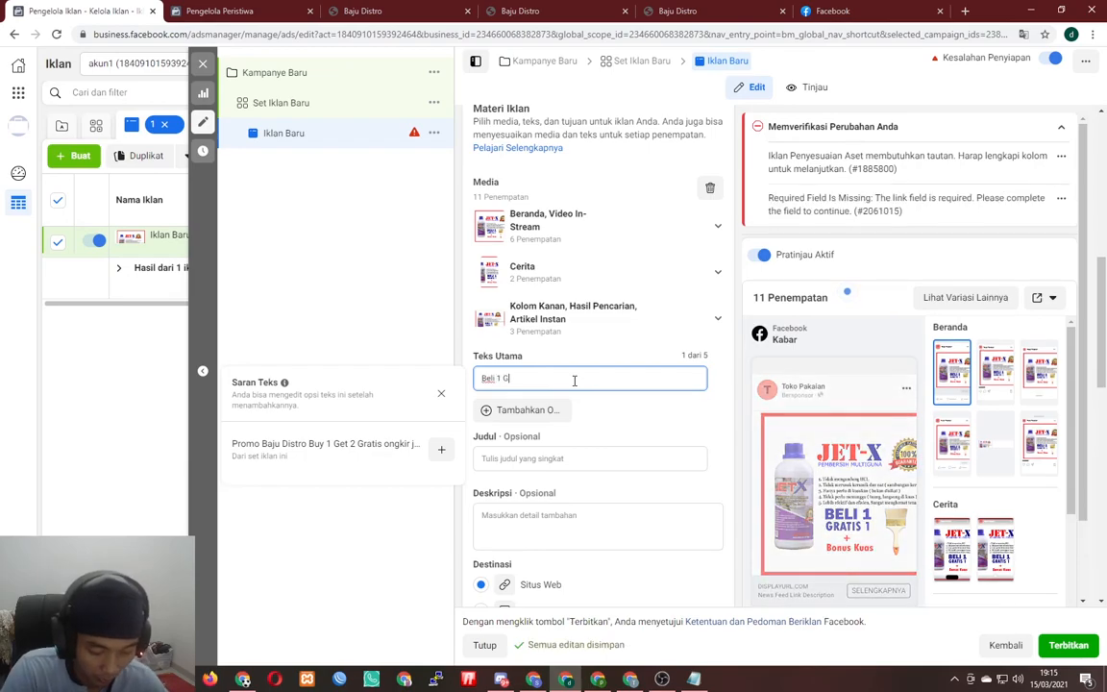
pyautogui.write('rtais 1')
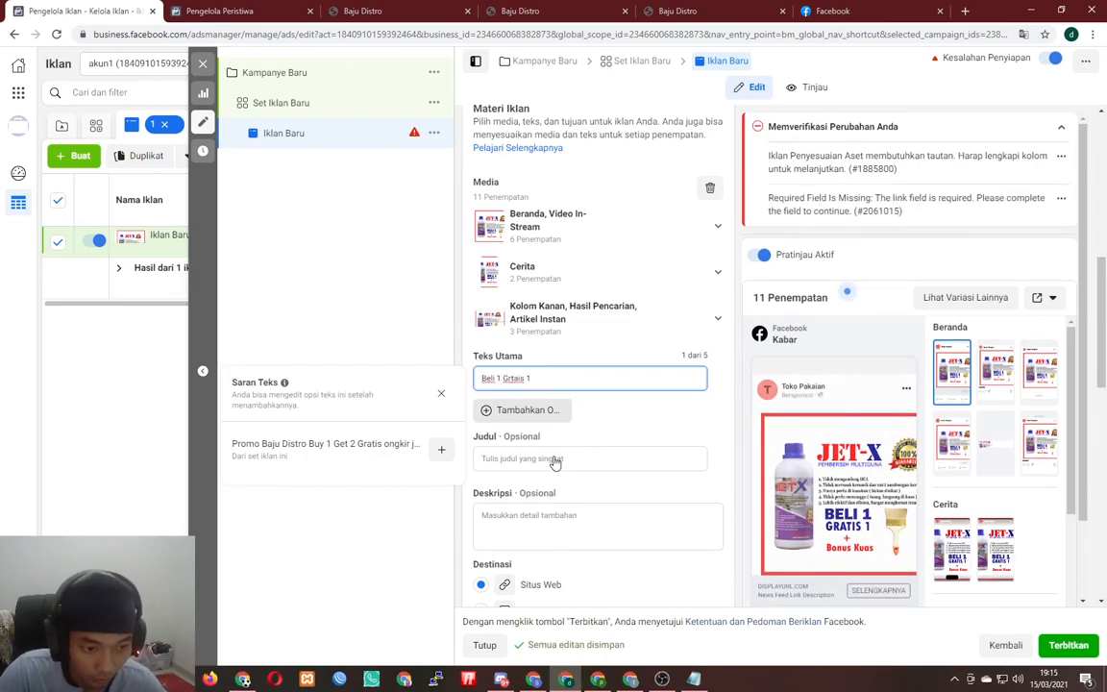
pyautogui.click(554, 458)
pyautogui.write('pem')
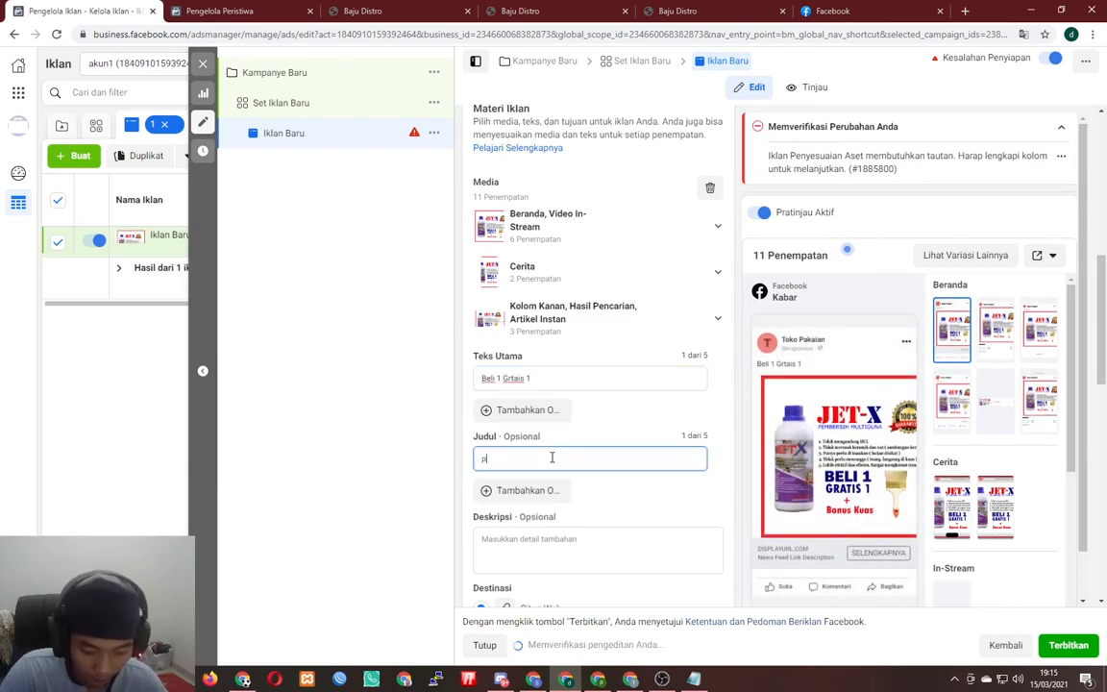
pyautogui.press('BackSpace')
pyautogui.press('BackSpace')
pyautogui.press('BackSpace')
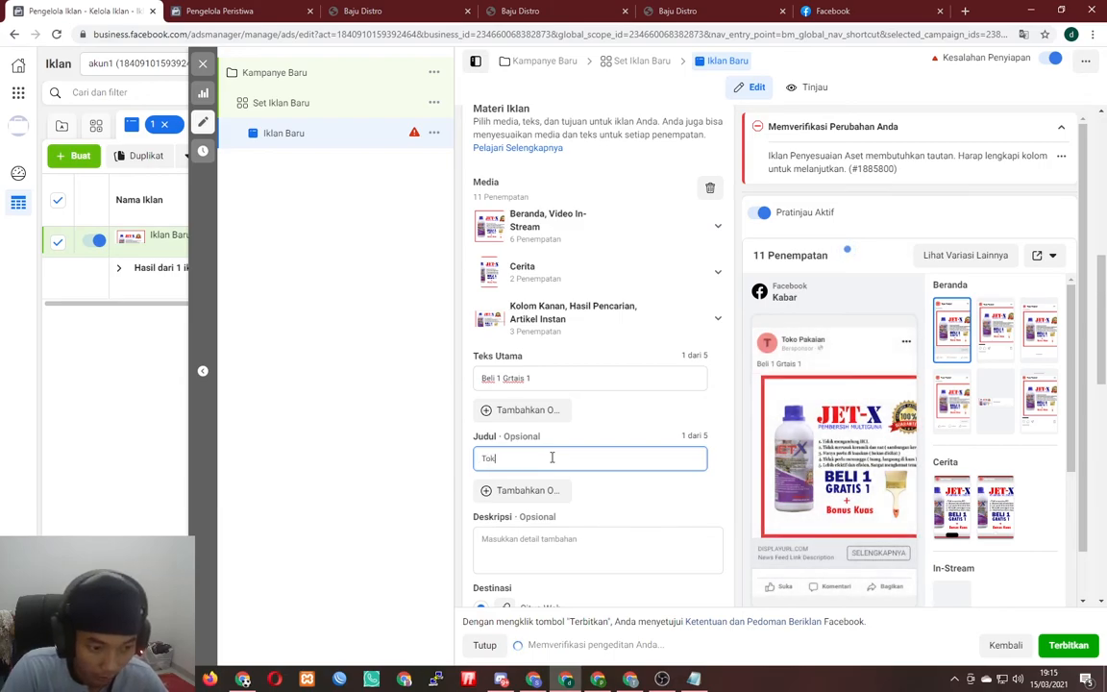
pyautogui.write('Toko baju saya')
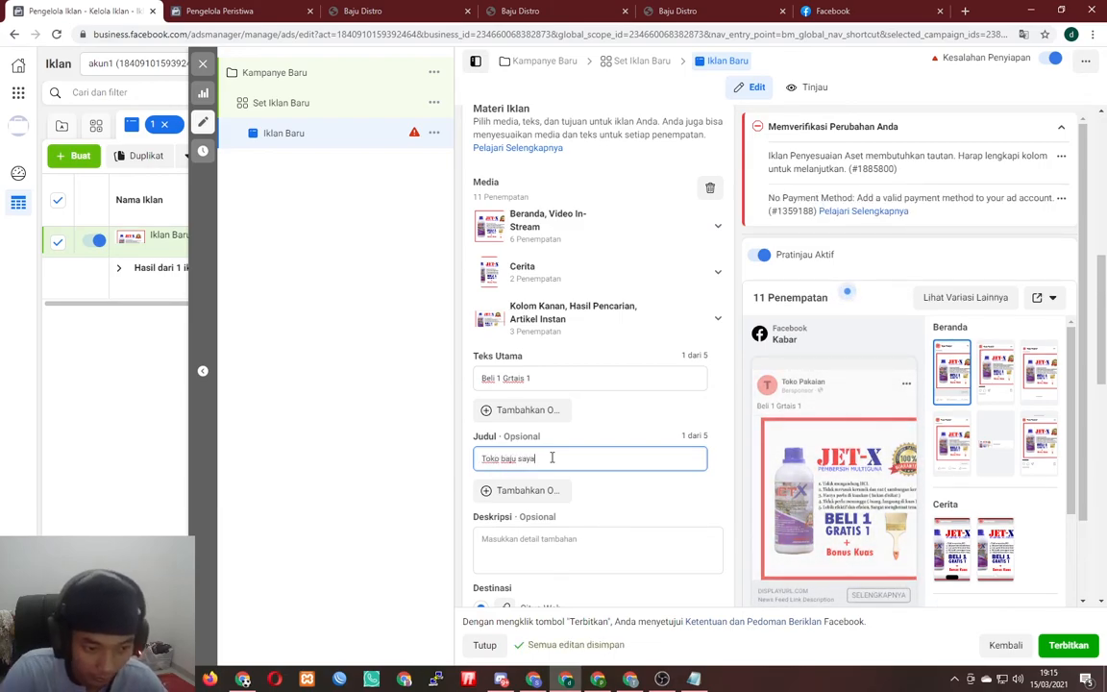
pyautogui.hotkey('ctrl', 'shift', 'Left')
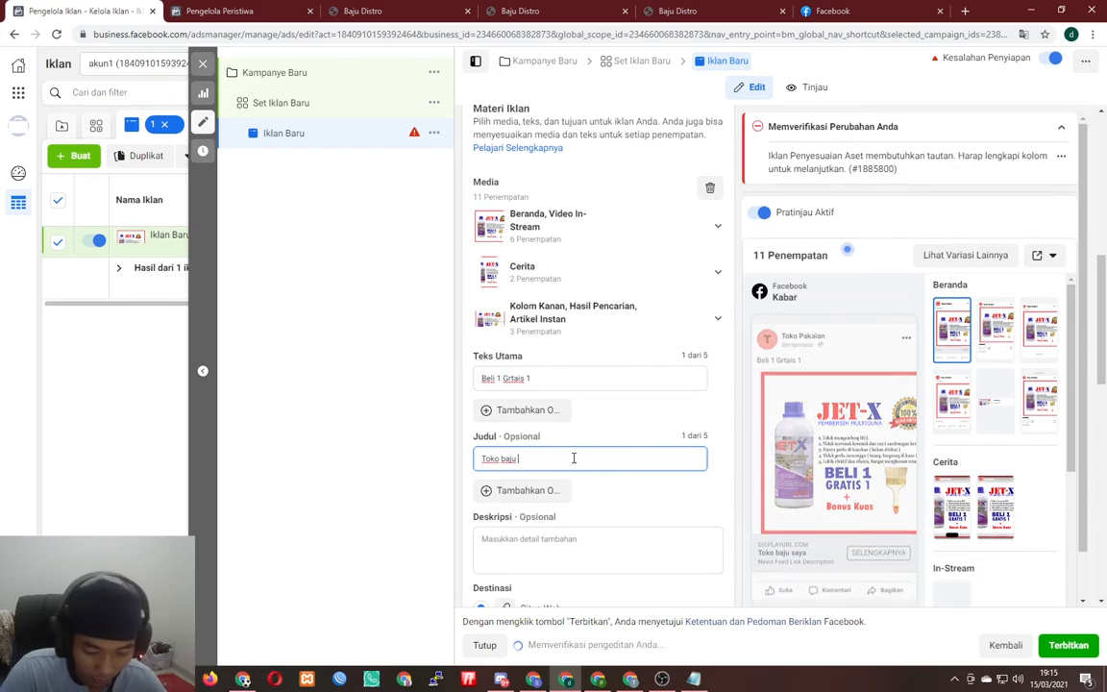
pyautogui.write('distro lamp')
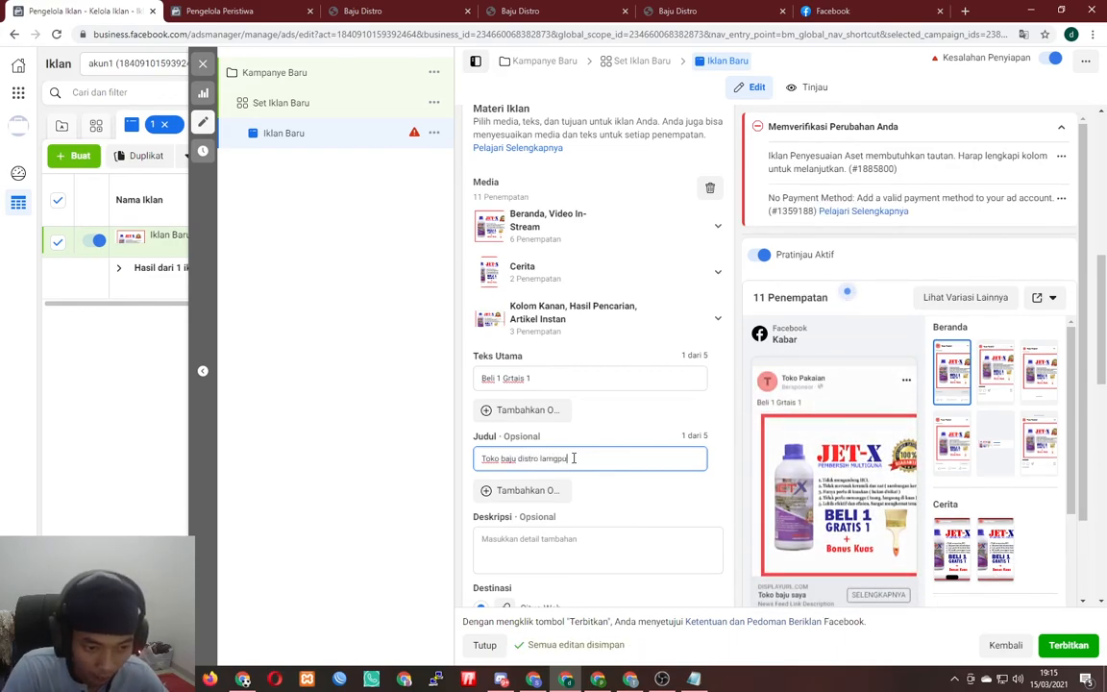
pyautogui.write('urah')
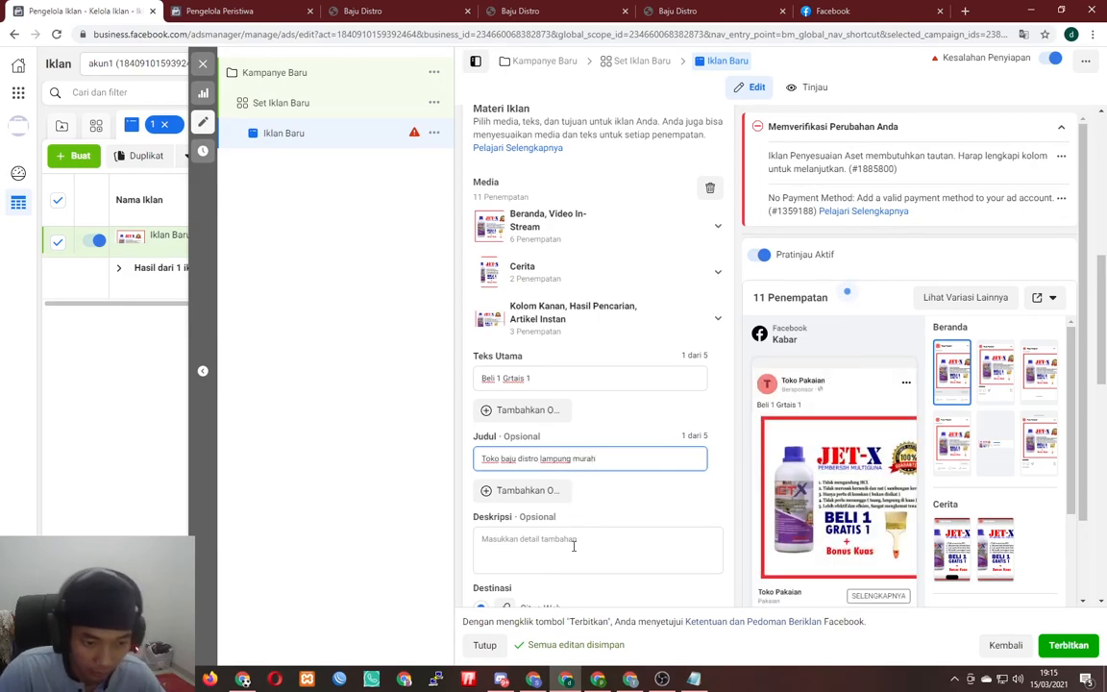
pyautogui.click(574, 545)
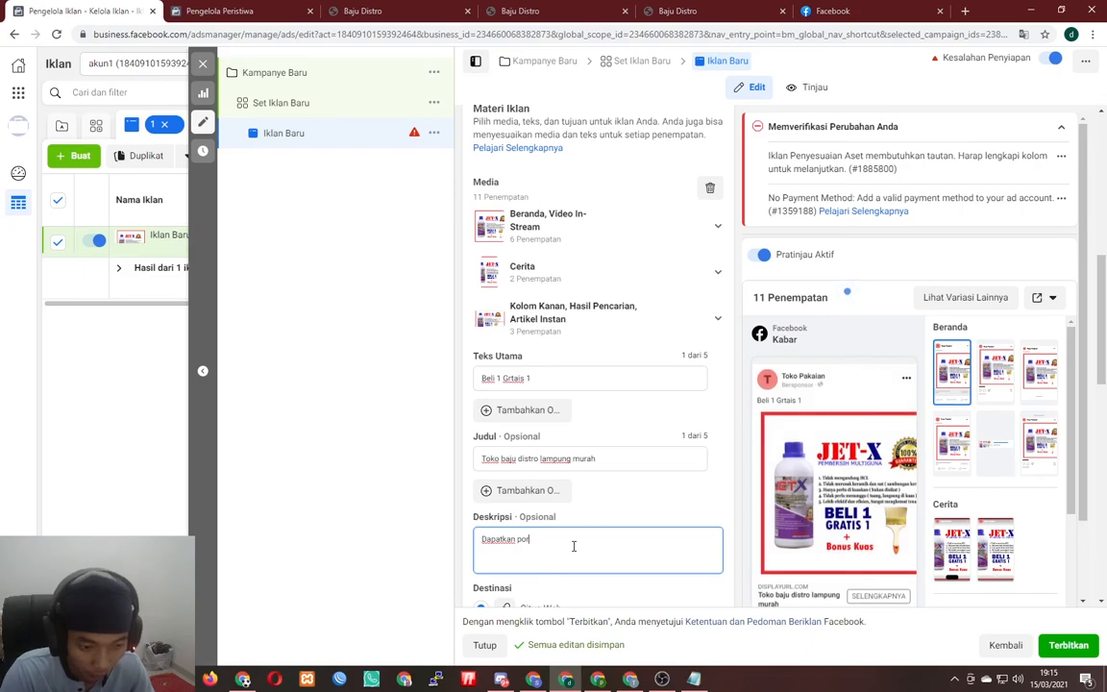
pyautogui.write('beli 1')
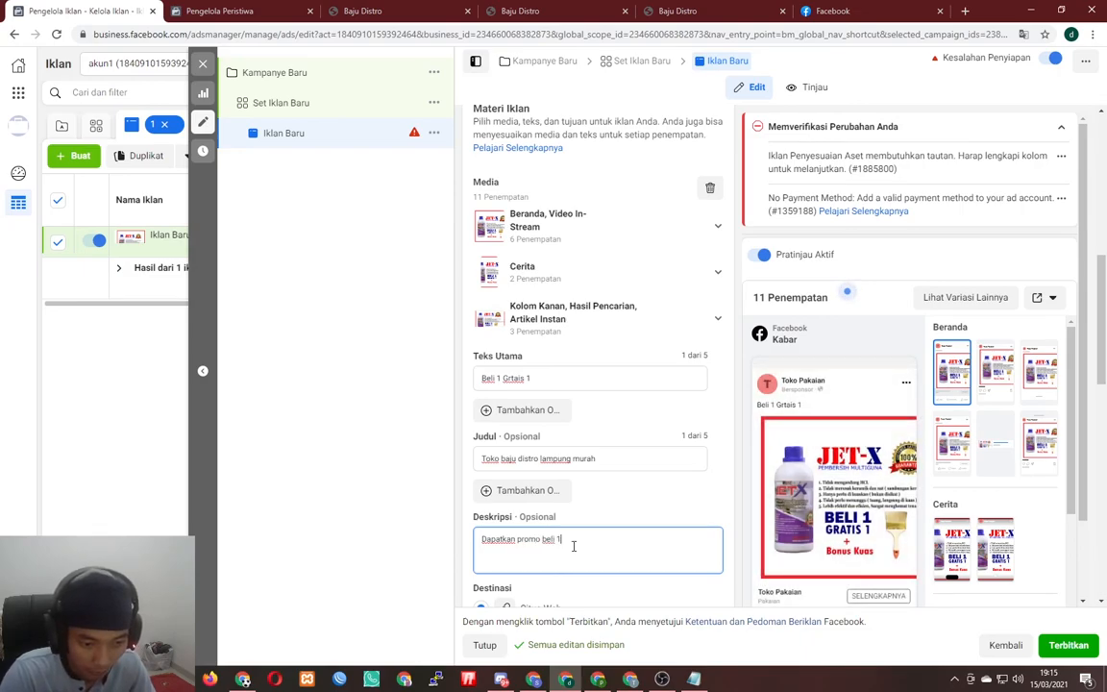
pyautogui.write(' dapat 2 dengan harga 100.000')
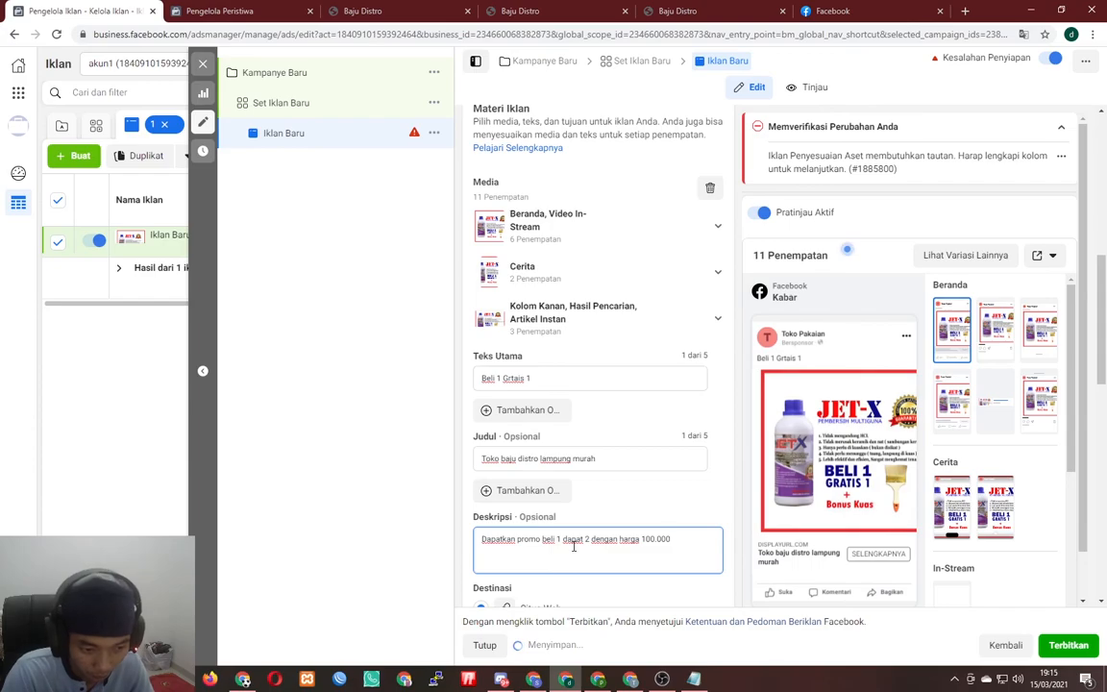
pyautogui.click(408, 463)
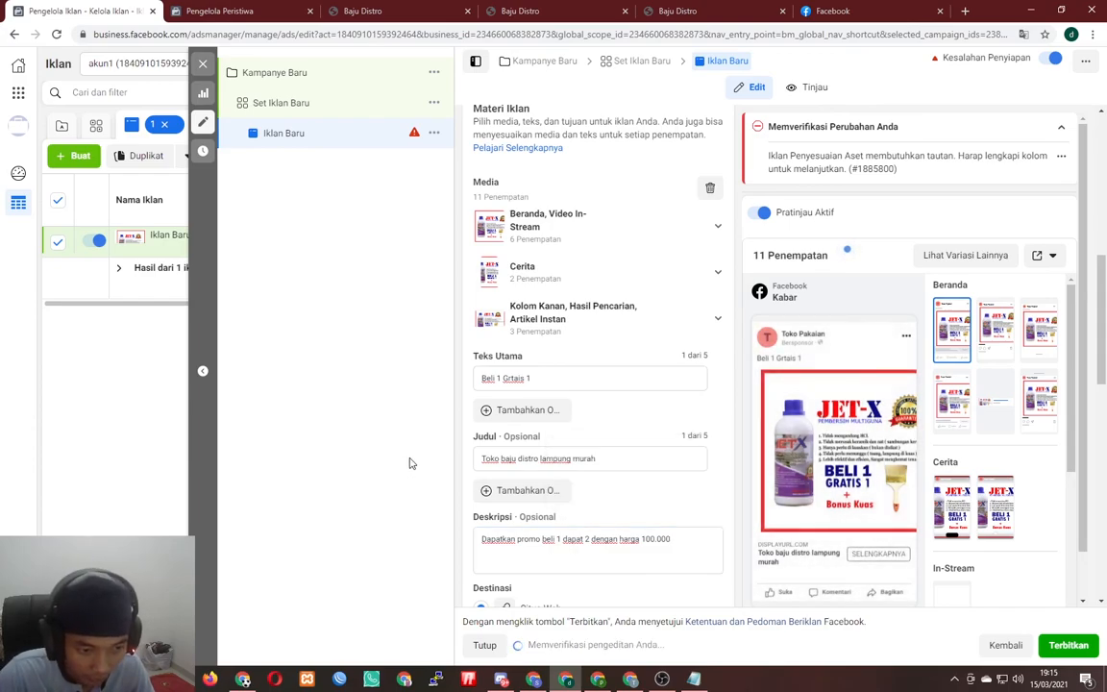
pyautogui.scroll(-3, 576, 432)
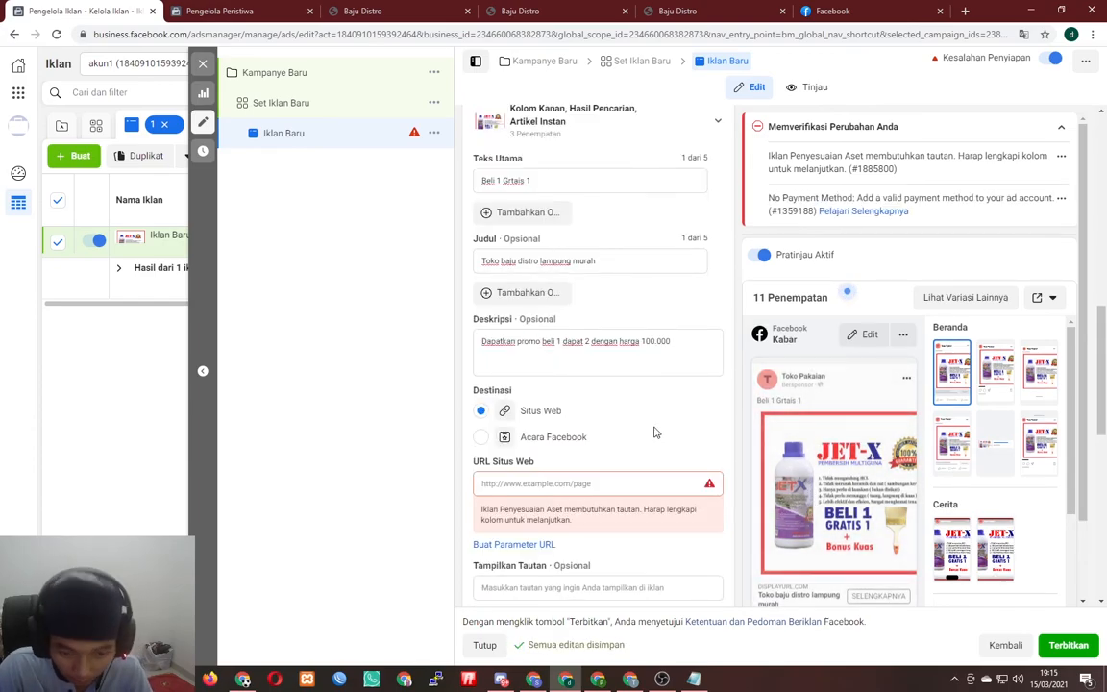
pyautogui.scroll(-2, 577, 411)
pyautogui.click(546, 354)
pyautogui.click(591, 8)
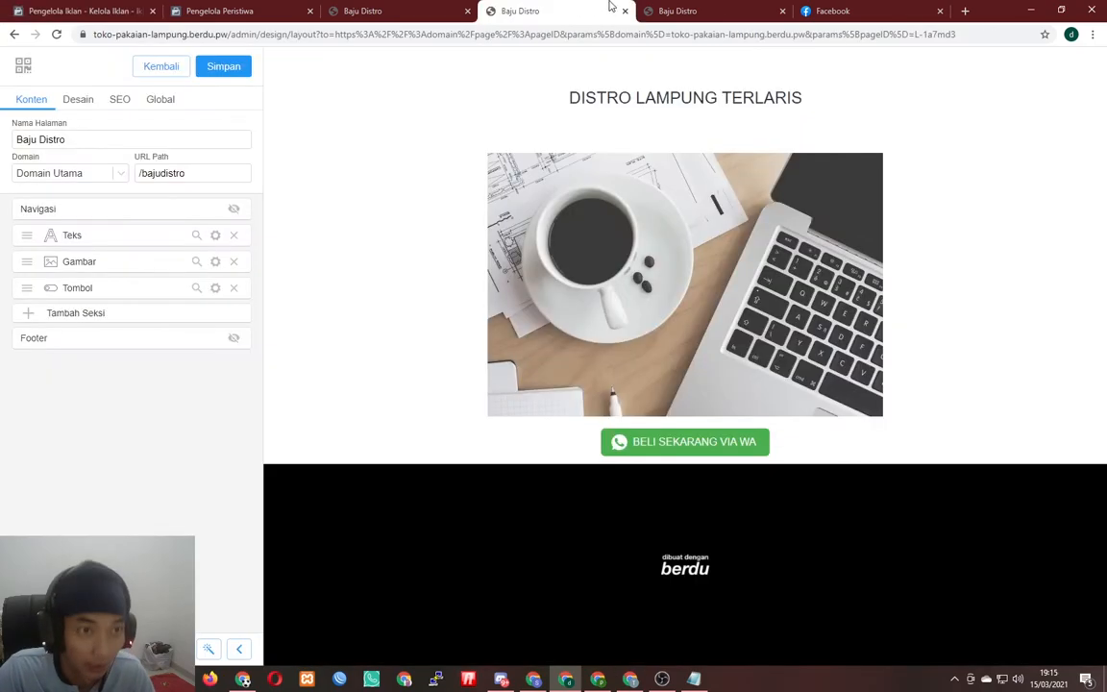
pyautogui.click(650, 8)
pyautogui.hotkey('ctrl', 'c')
pyautogui.click(87, 11)
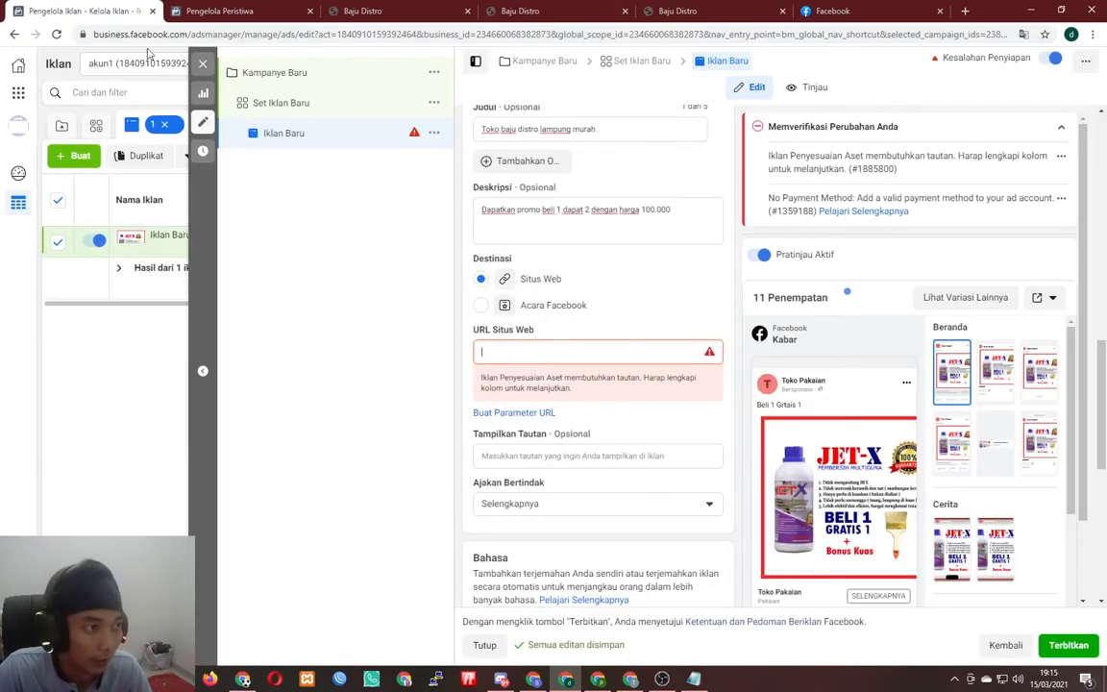
pyautogui.hotkey('ctrl', 'v')
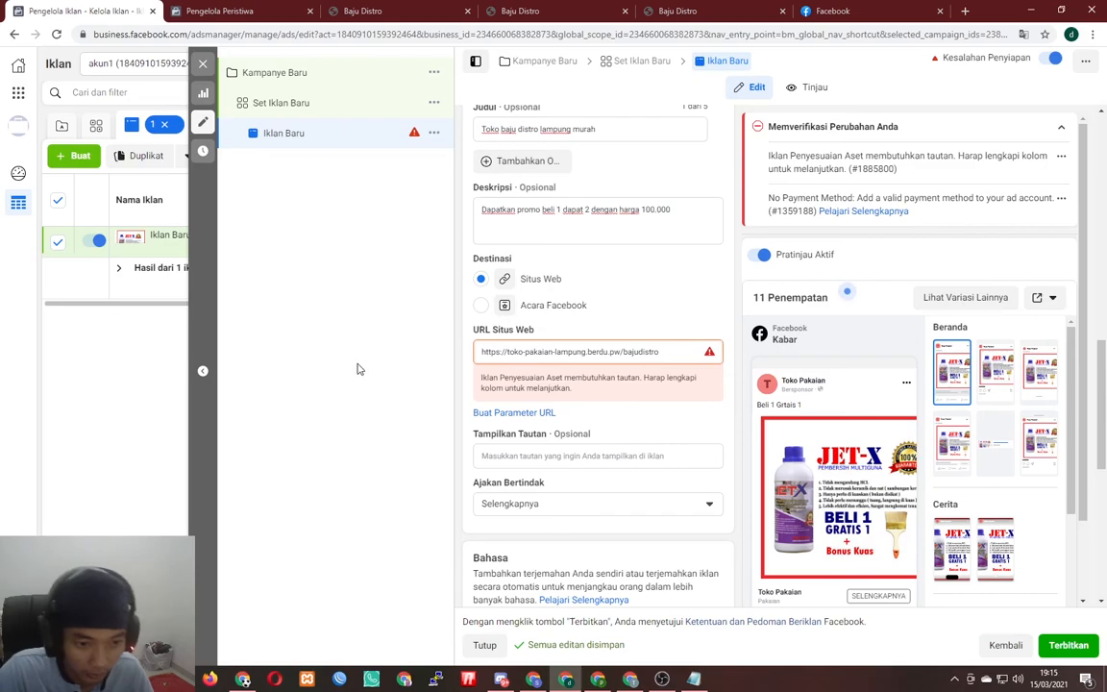
pyautogui.click(560, 432)
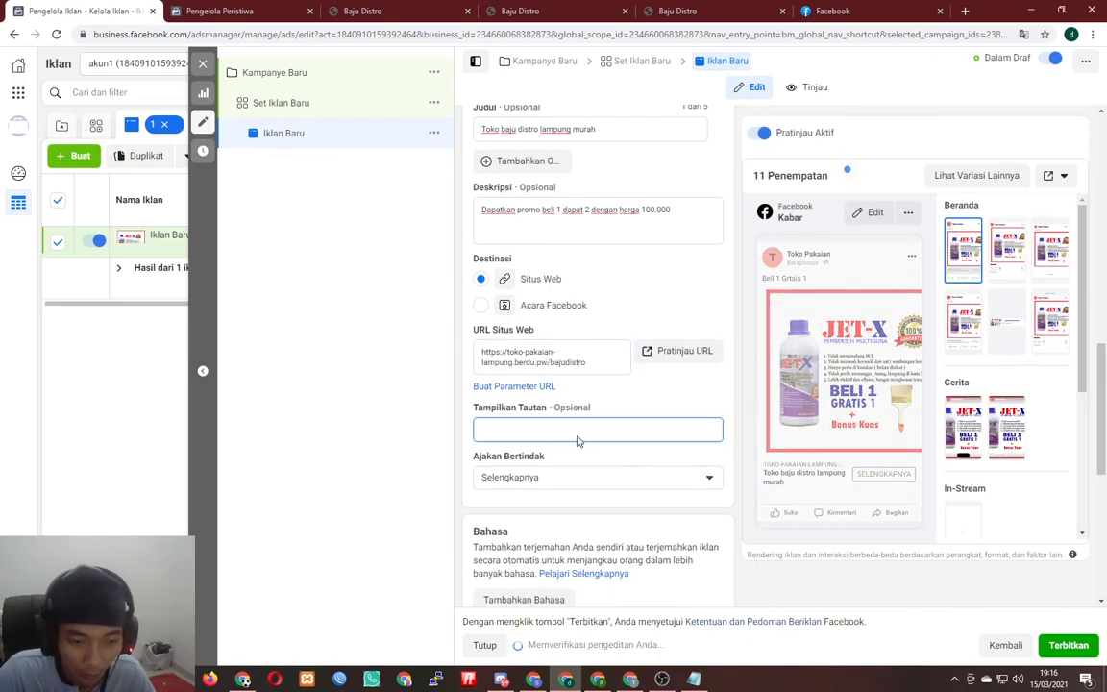
pyautogui.write('www')
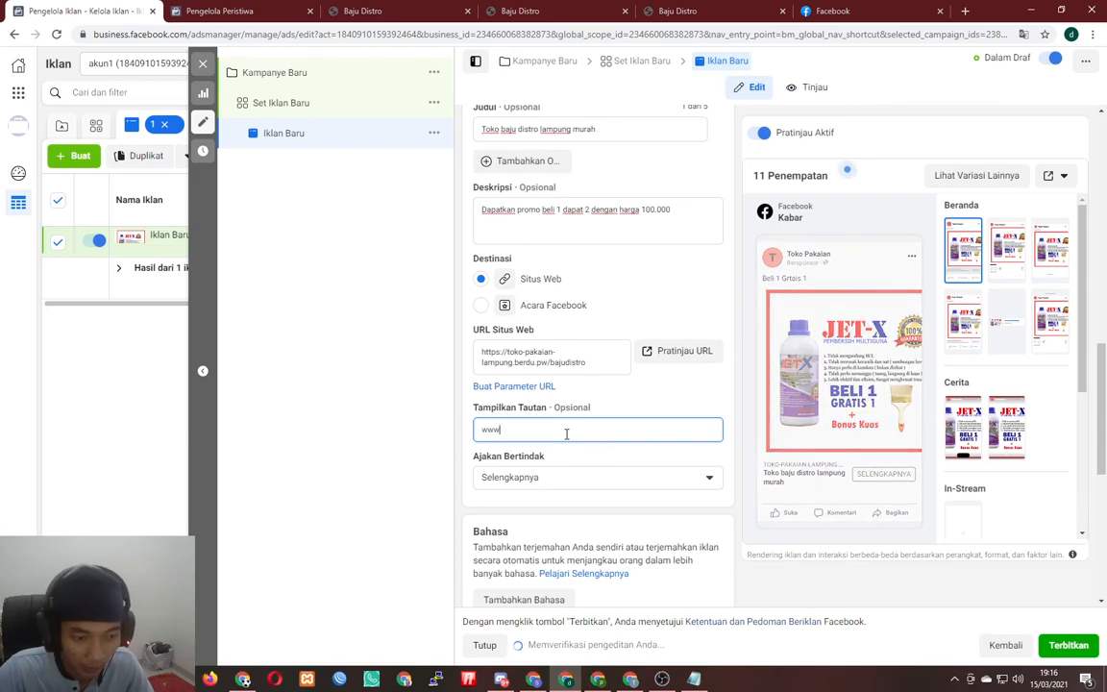
pyautogui.write('.to')
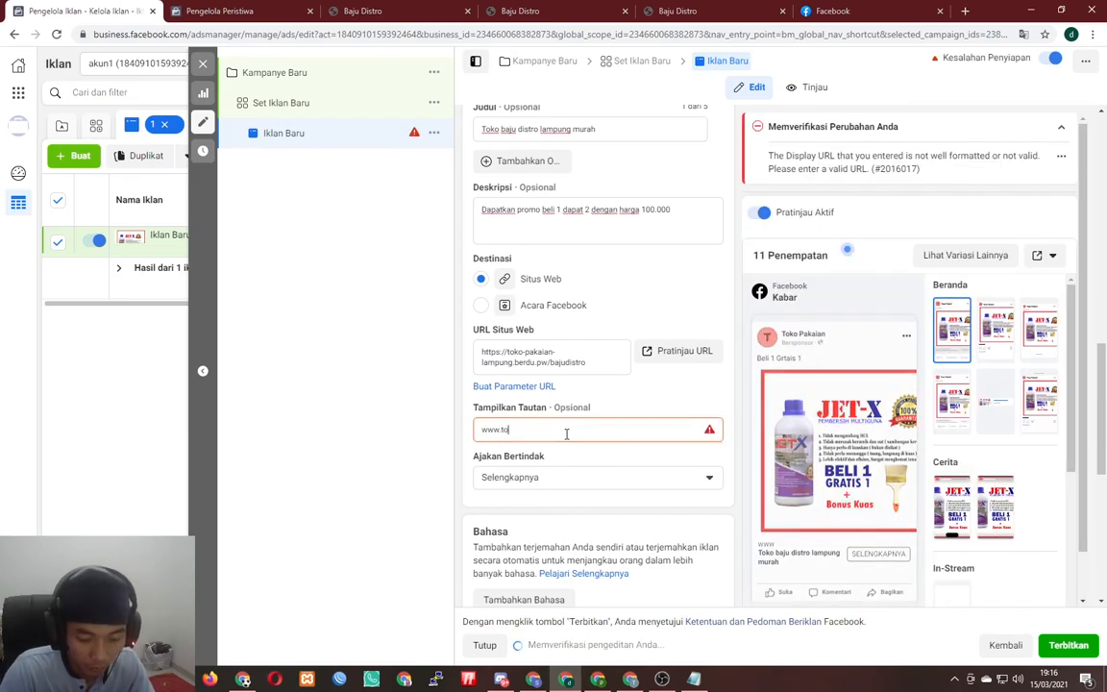
pyautogui.write('kobaju')
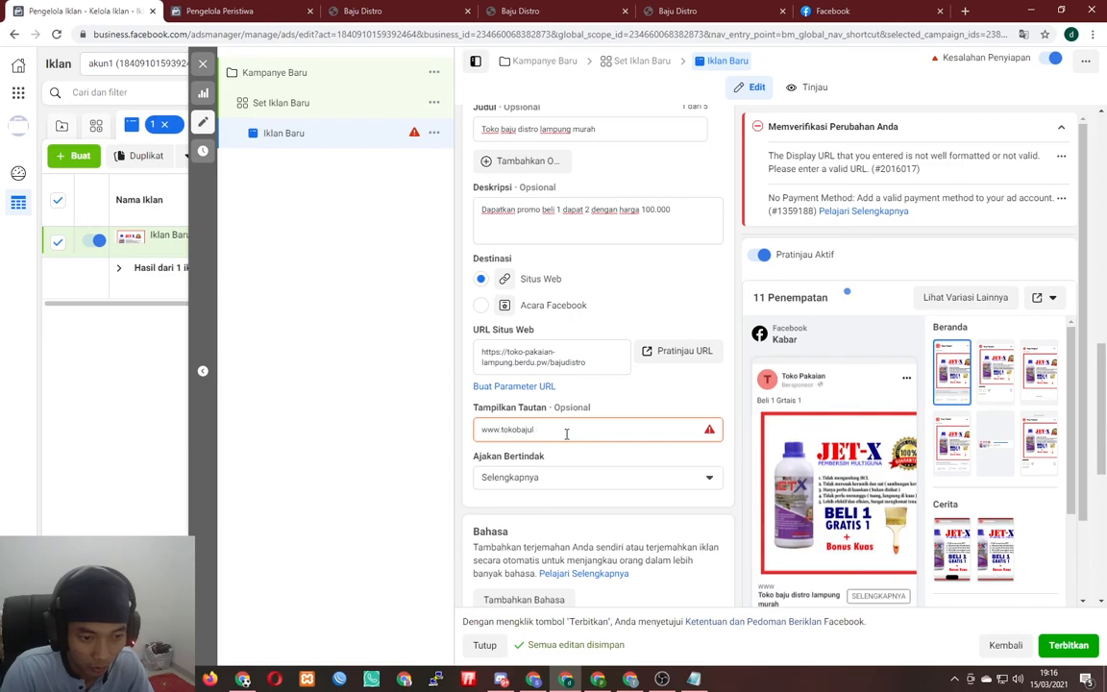
pyautogui.write('distrolampung.com')
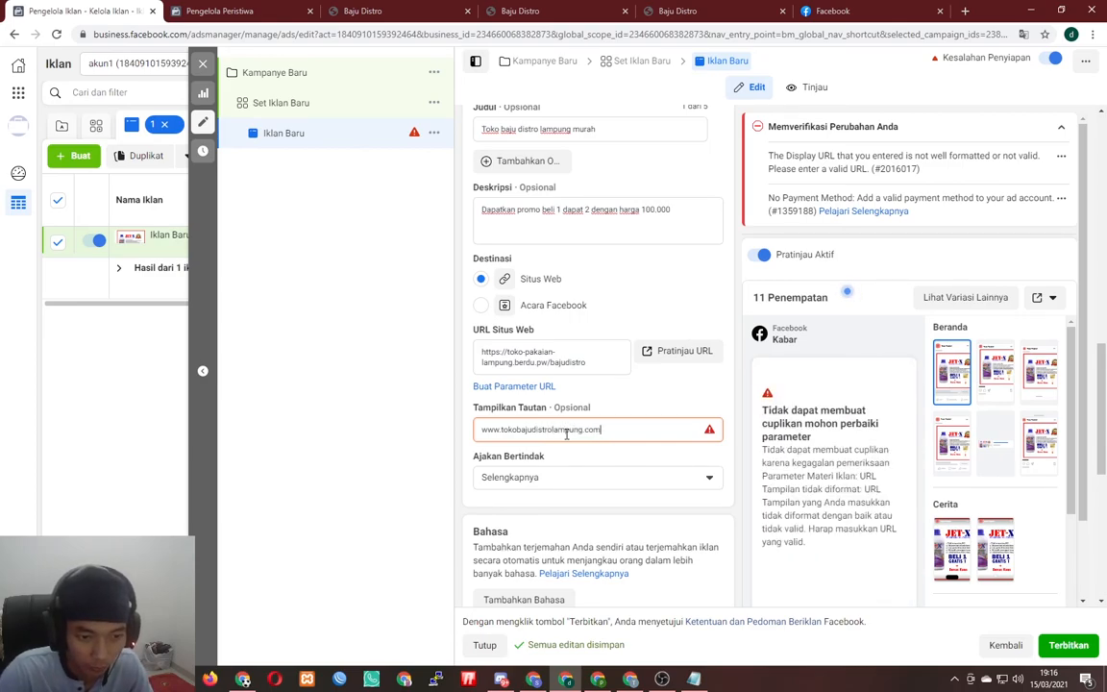
# - Pick Ambil Promo in the Ajakan Bertindak list and review the finished ad
pyautogui.click(560, 475)
pyautogui.scroll(-2, 555, 390)
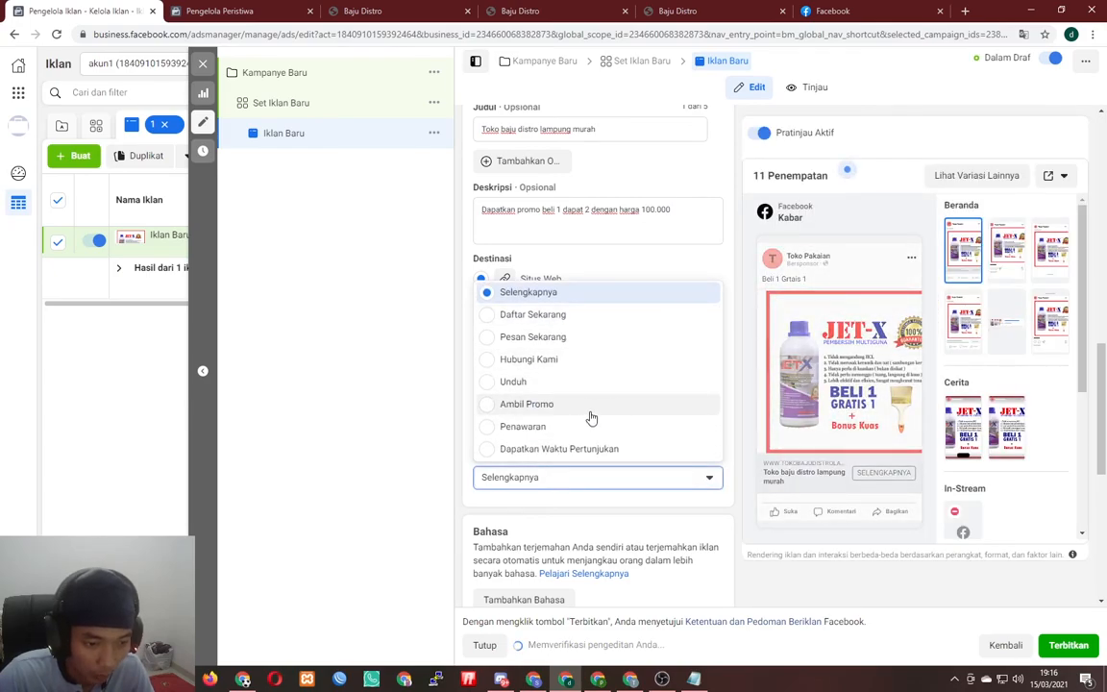
pyautogui.scroll(1, 596, 411)
pyautogui.scroll(-1, 576, 423)
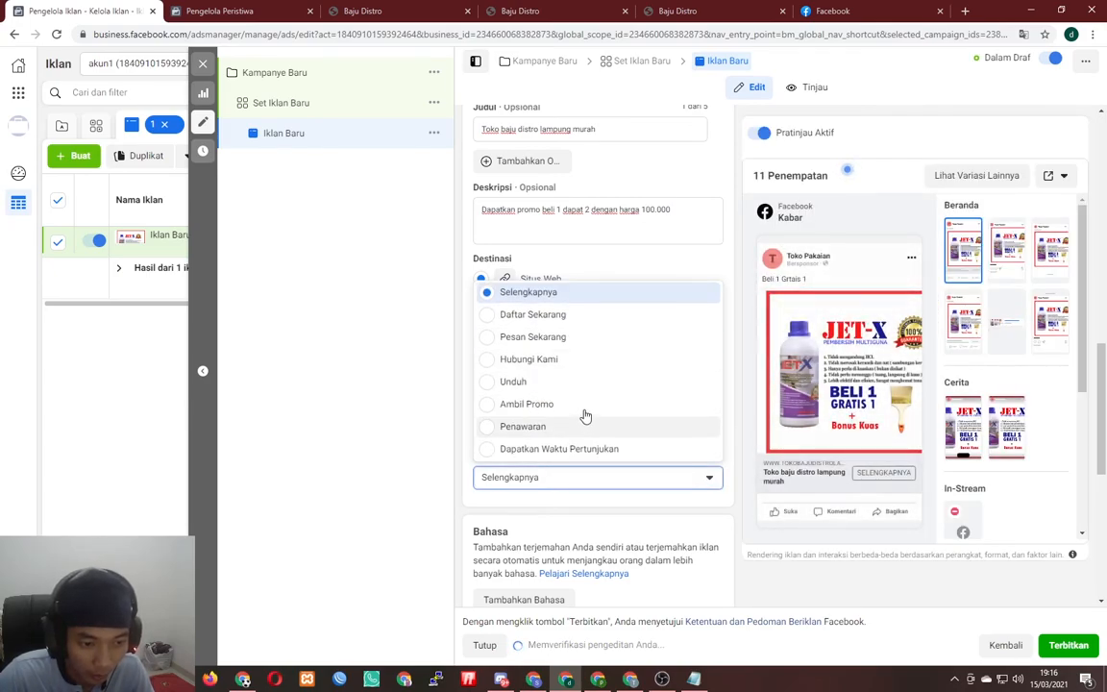
pyautogui.click(574, 412)
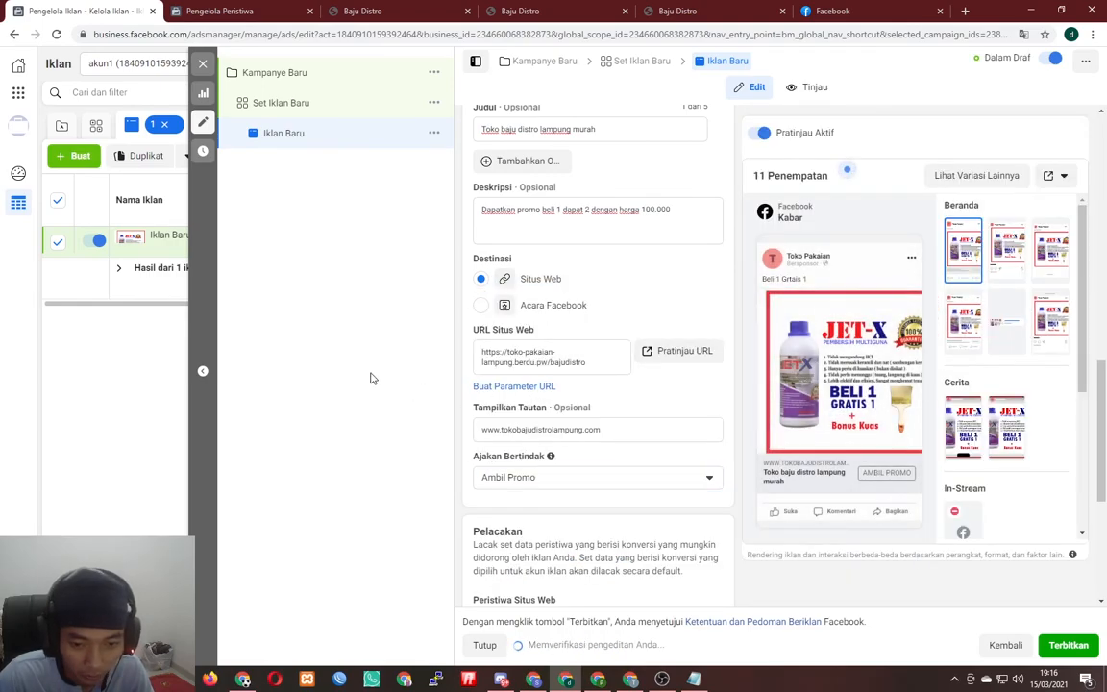
pyautogui.scroll(-3, 625, 423)
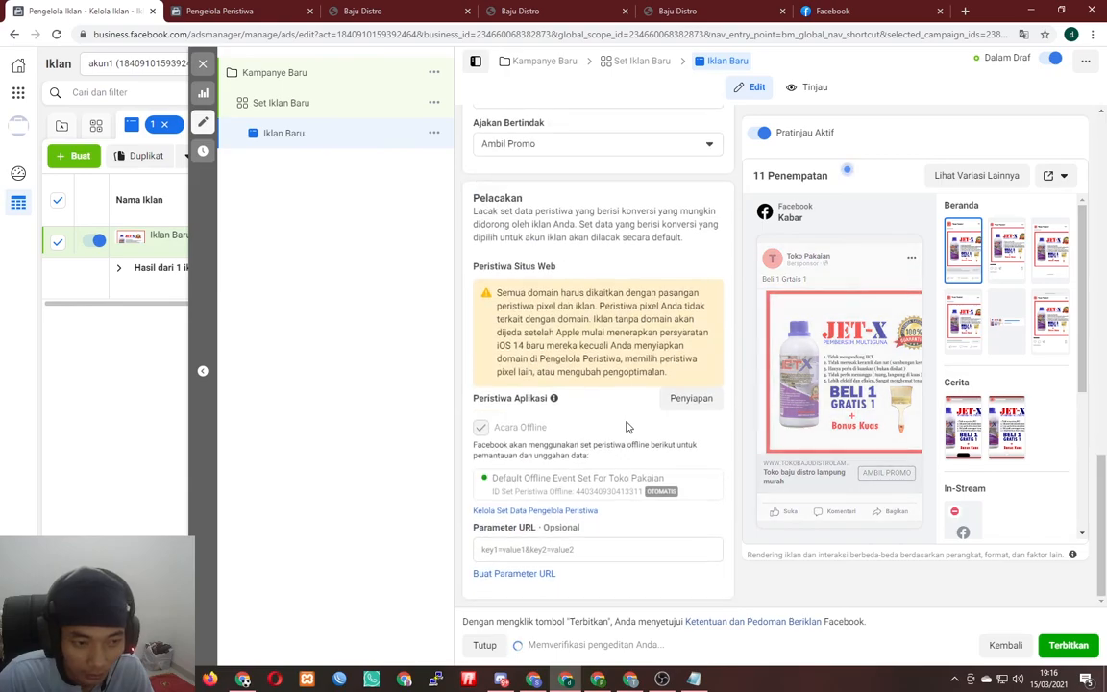
pyautogui.scroll(10, 626, 426)
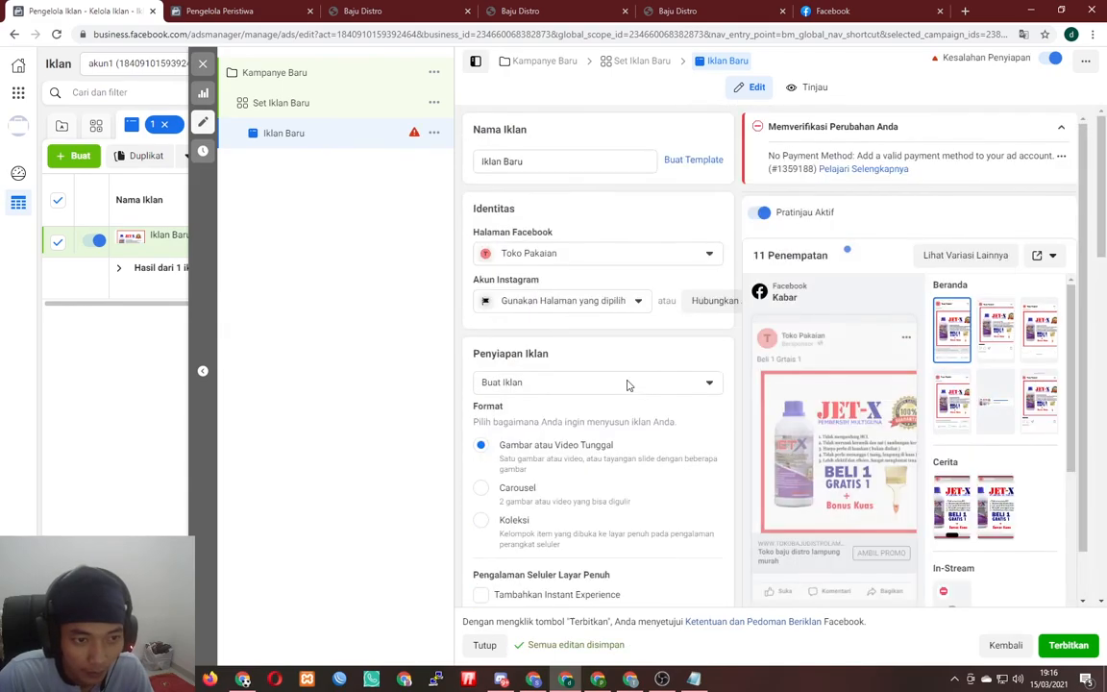
pyautogui.scroll(-5, 626, 390)
pyautogui.scroll(-10, 625, 390)
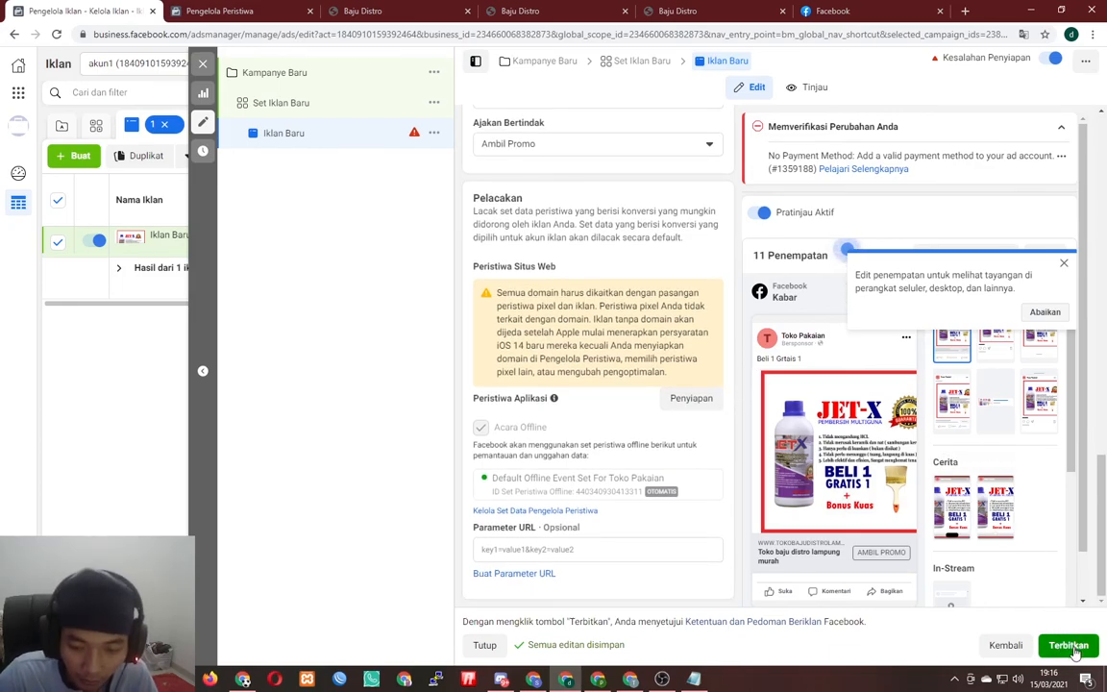
# - Publish the draft with Terbitkan, dismissing the ad-account prompt and confirming Terbitkan Item Konsep
pyautogui.click(1075, 652)
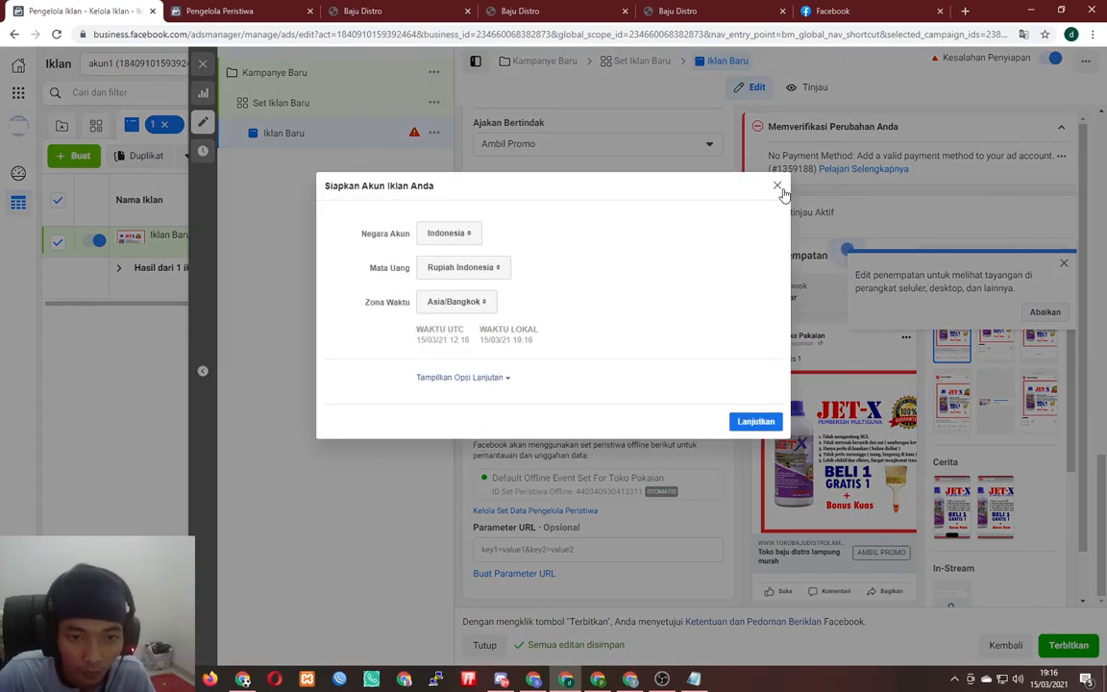
pyautogui.click(777, 187)
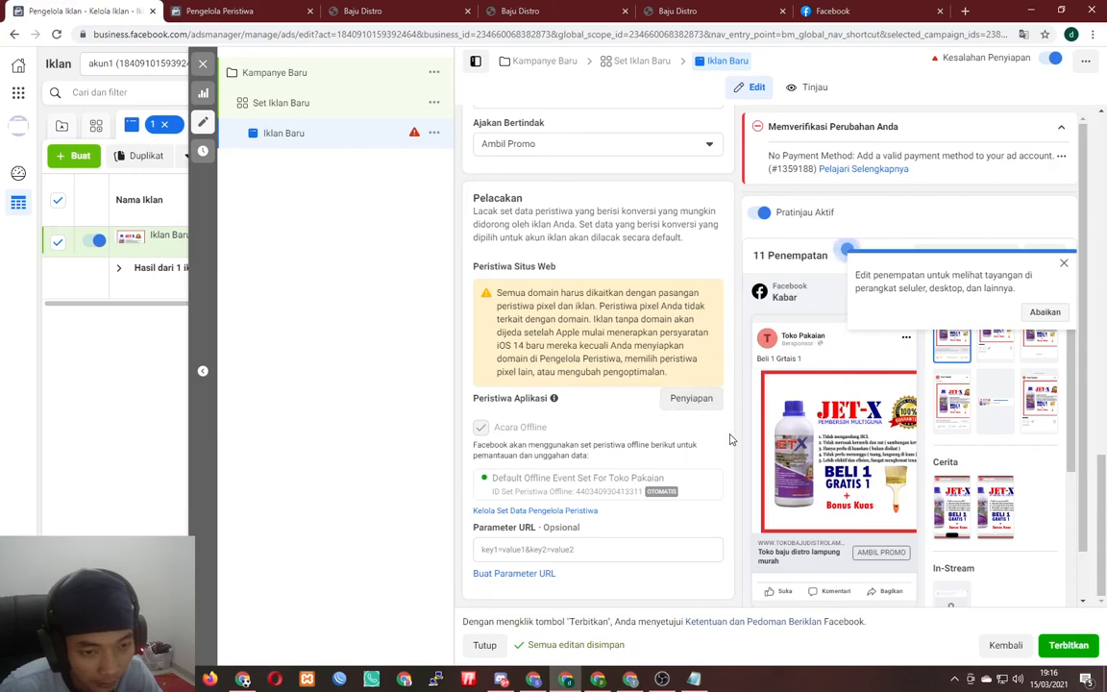
pyautogui.click(203, 63)
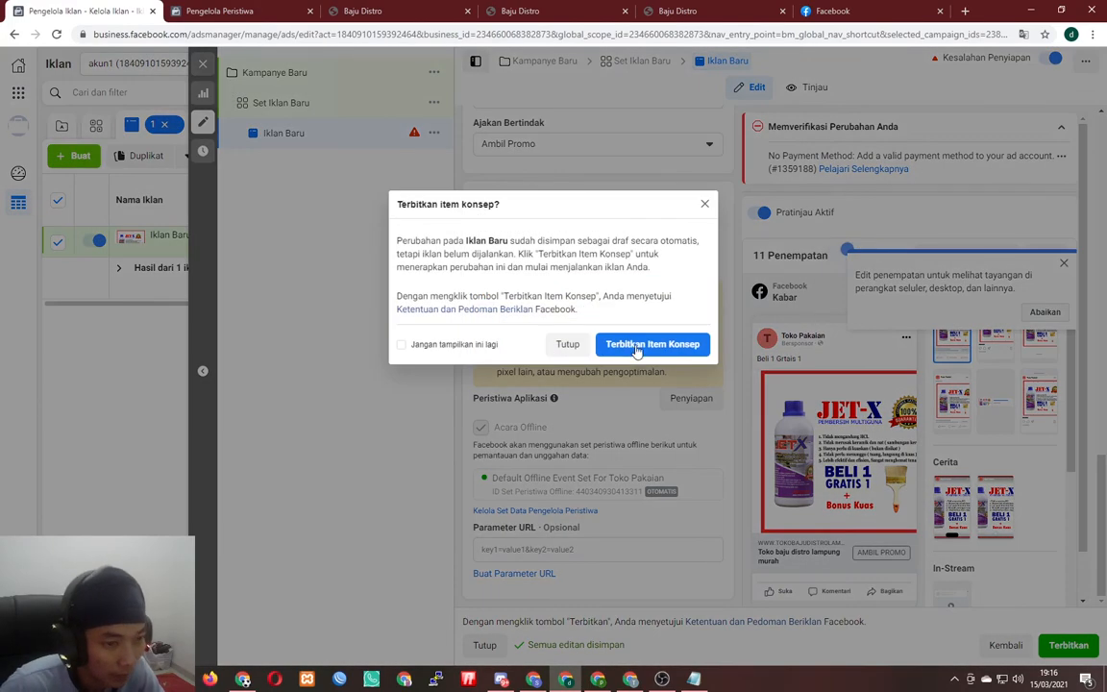
pyautogui.click(574, 353)
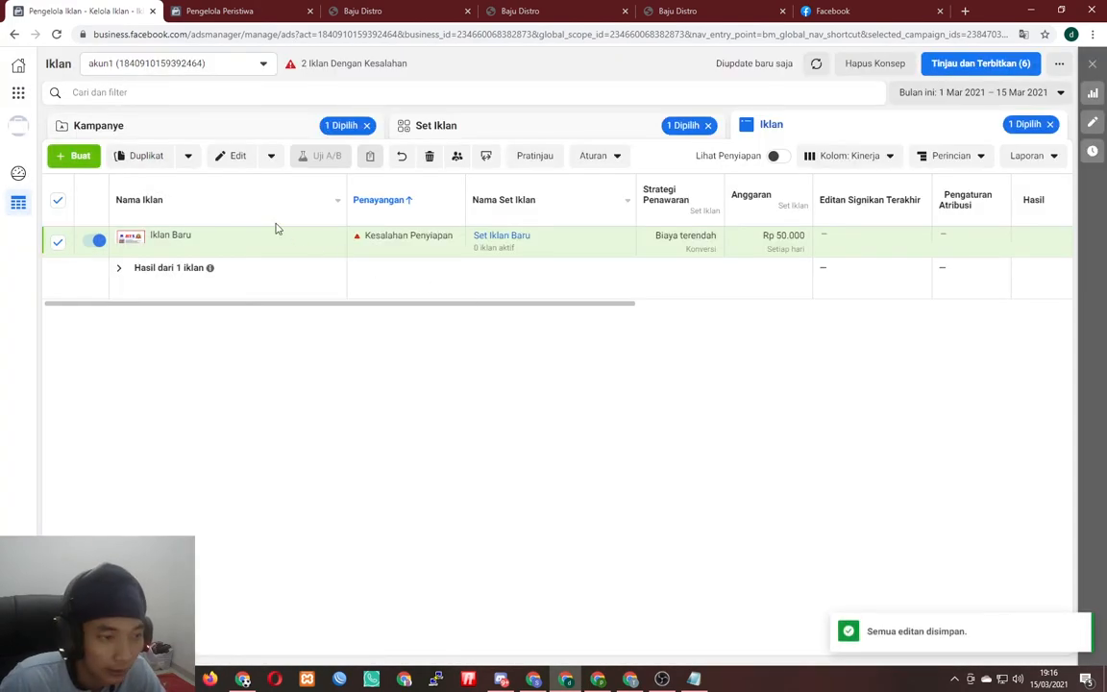
# - Show the campaigns table and scroll across its columns to review Kampanye Baru and Interaksi baju distro drafts
pyautogui.click(201, 140)
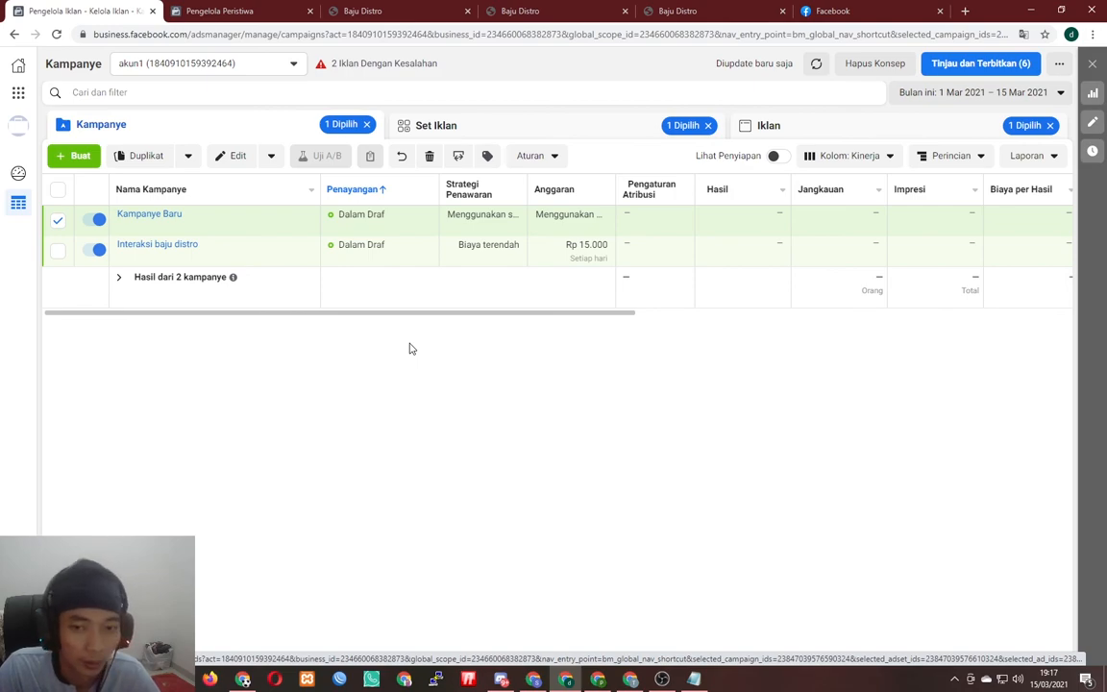
pyautogui.moveTo(455, 314); pyautogui.dragTo(321, 344)
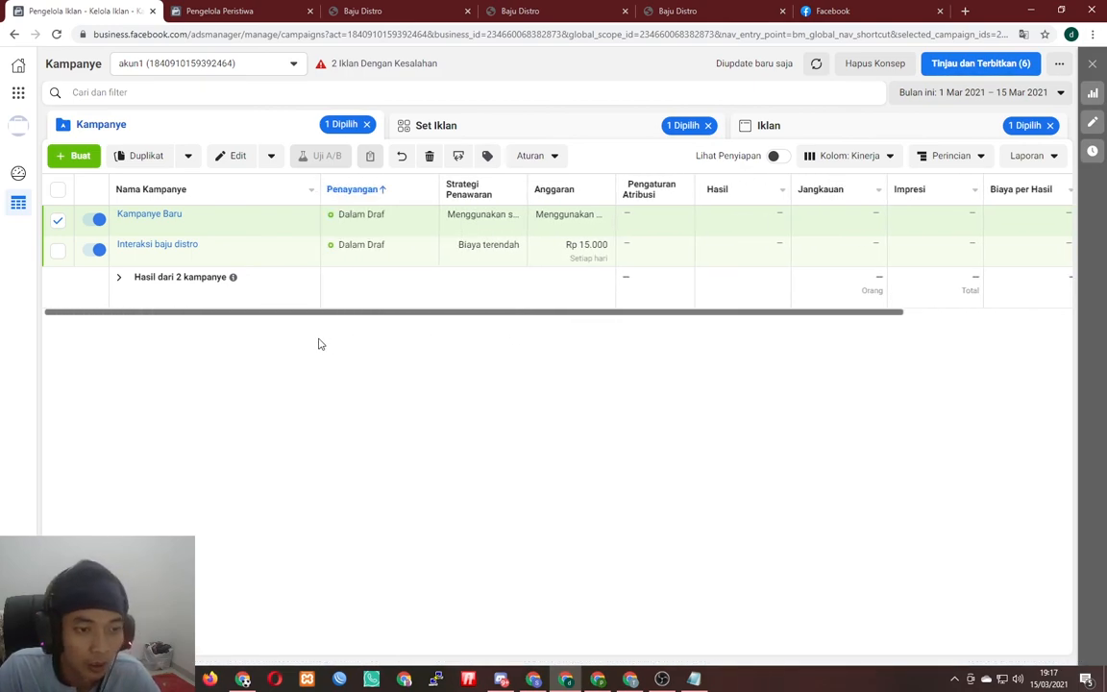
# - In the Berdu editor, set the BELI SEKARANG VIA WA button's link target to WhatsApp
pyautogui.click(365, 9)
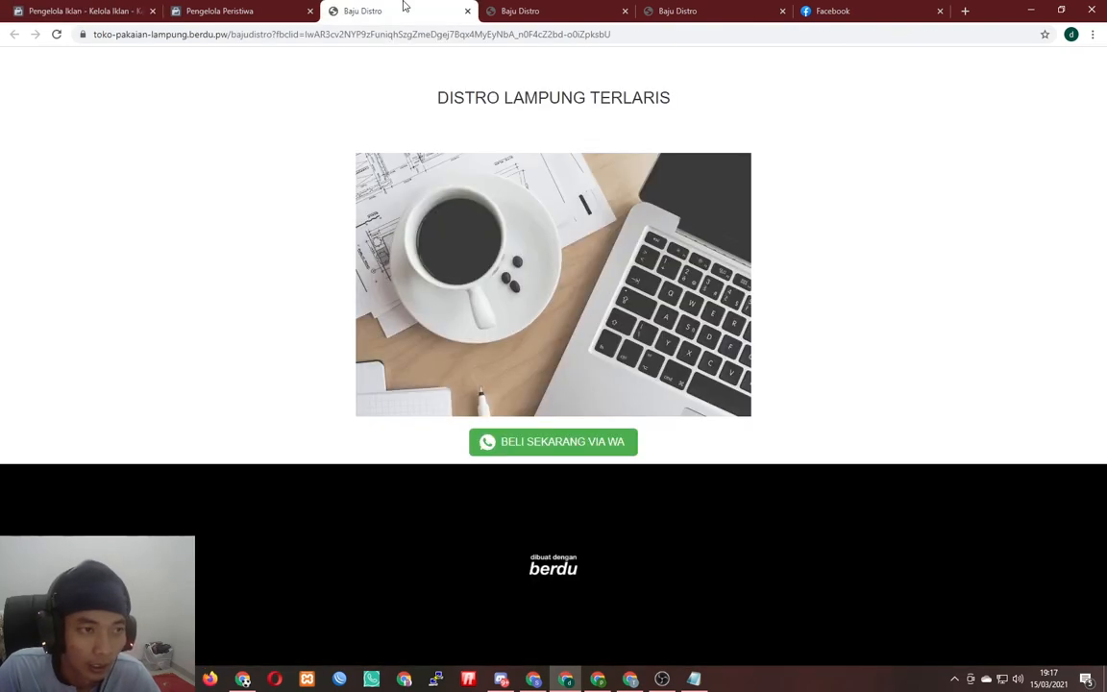
pyautogui.click(527, 7)
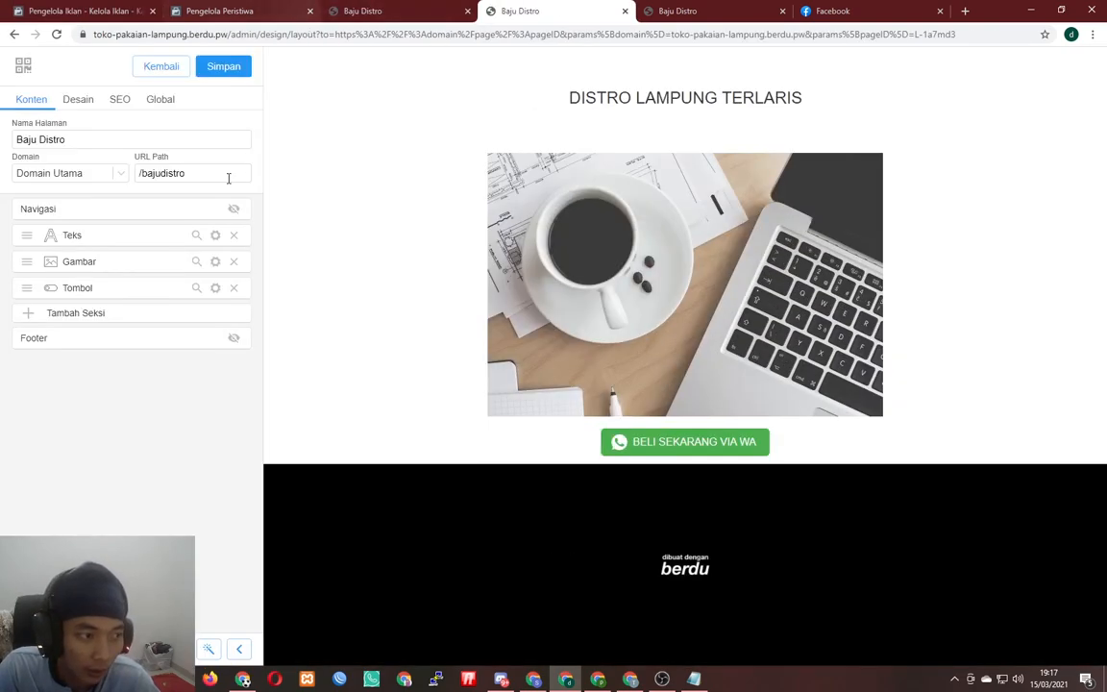
pyautogui.click(214, 289)
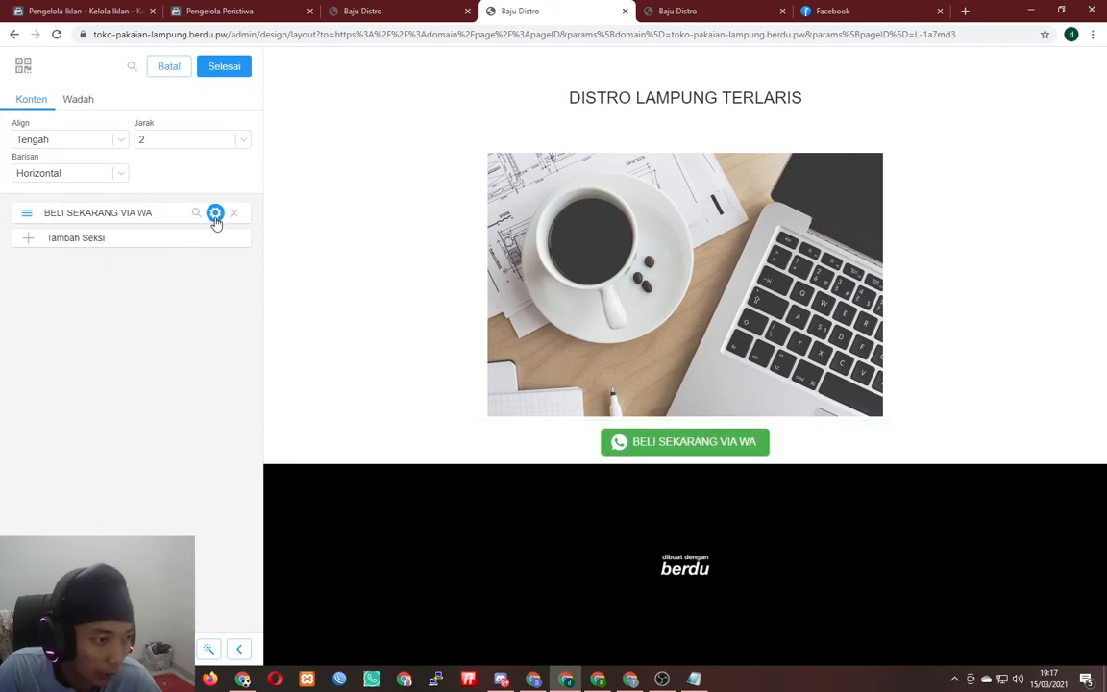
pyautogui.click(216, 212)
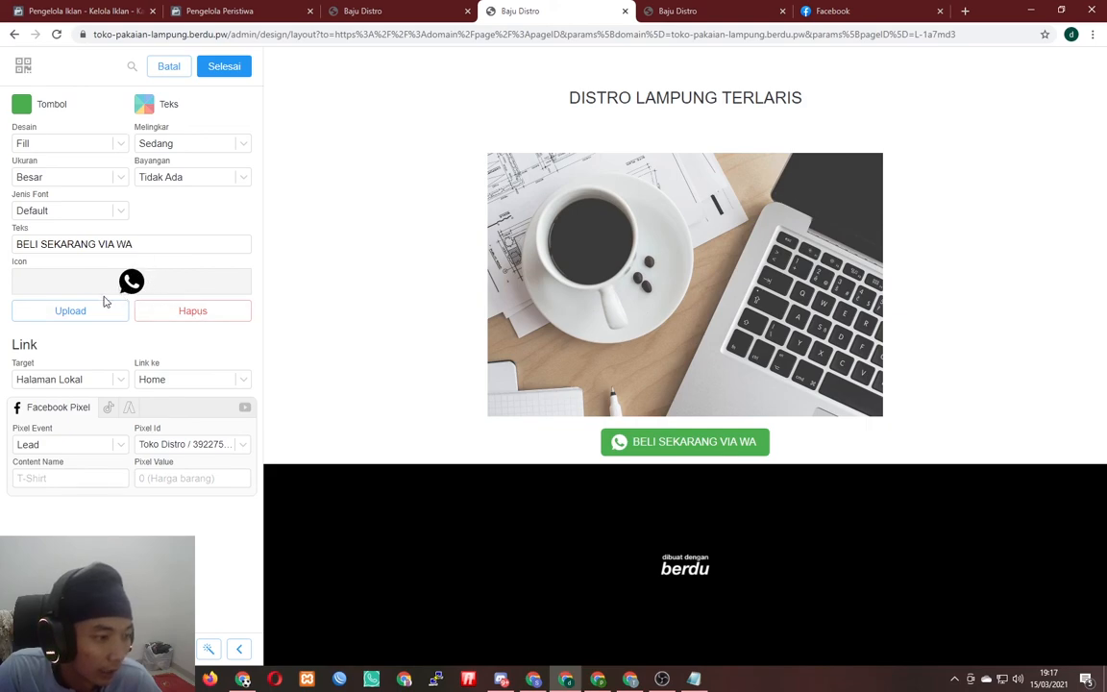
pyautogui.click(83, 380)
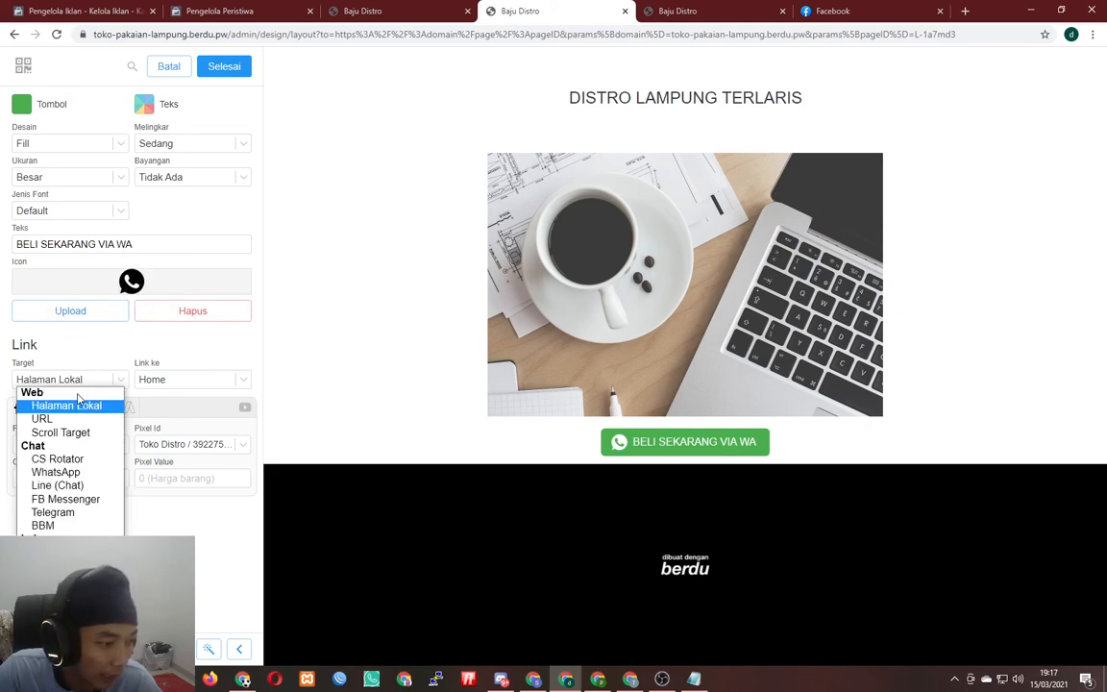
pyautogui.click(78, 472)
# - Enter the shop's WhatsApp number and message 'Halo kak saya tertarik dengan promo beli 1 gratis 1 nya', then save
pyautogui.click(187, 379)
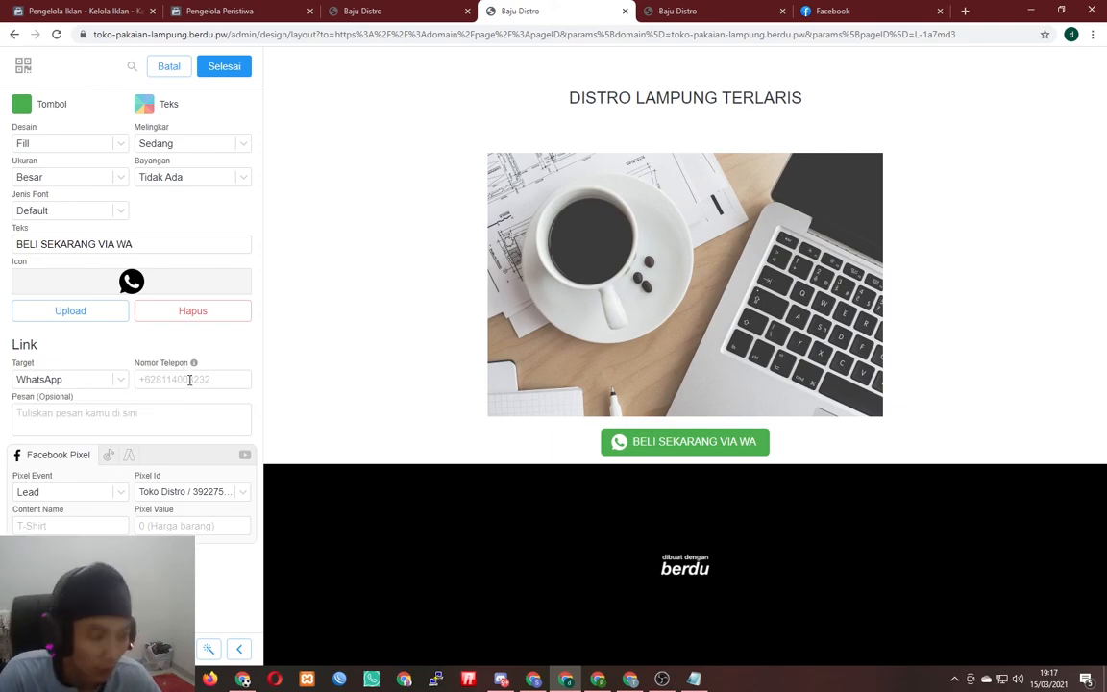
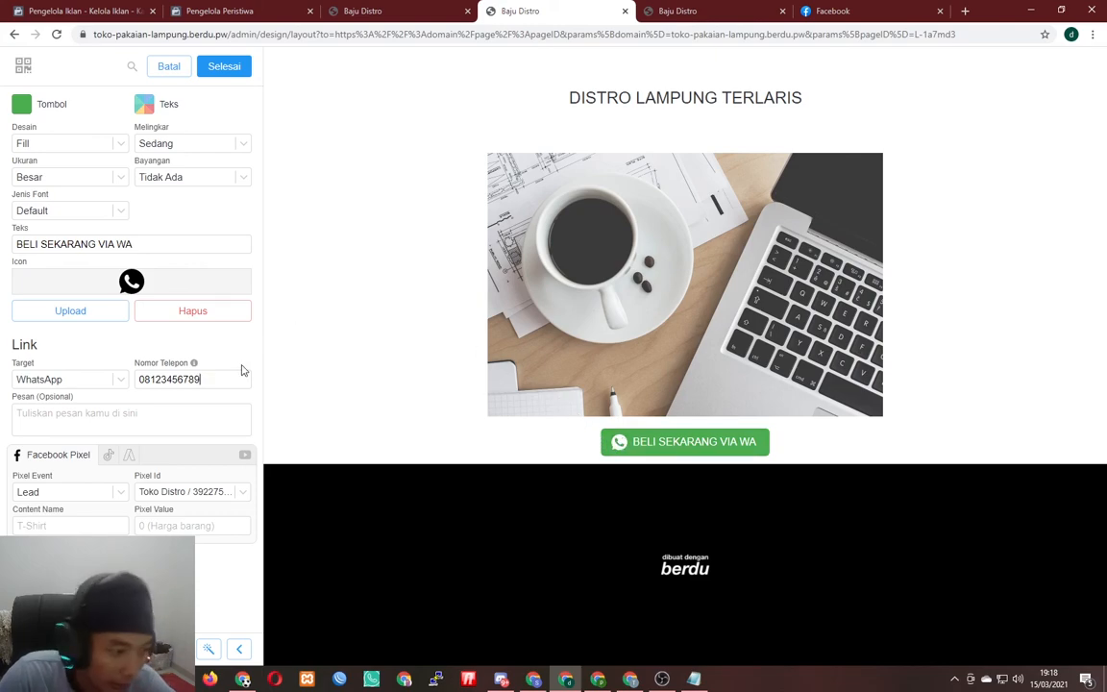
pyautogui.click(137, 416)
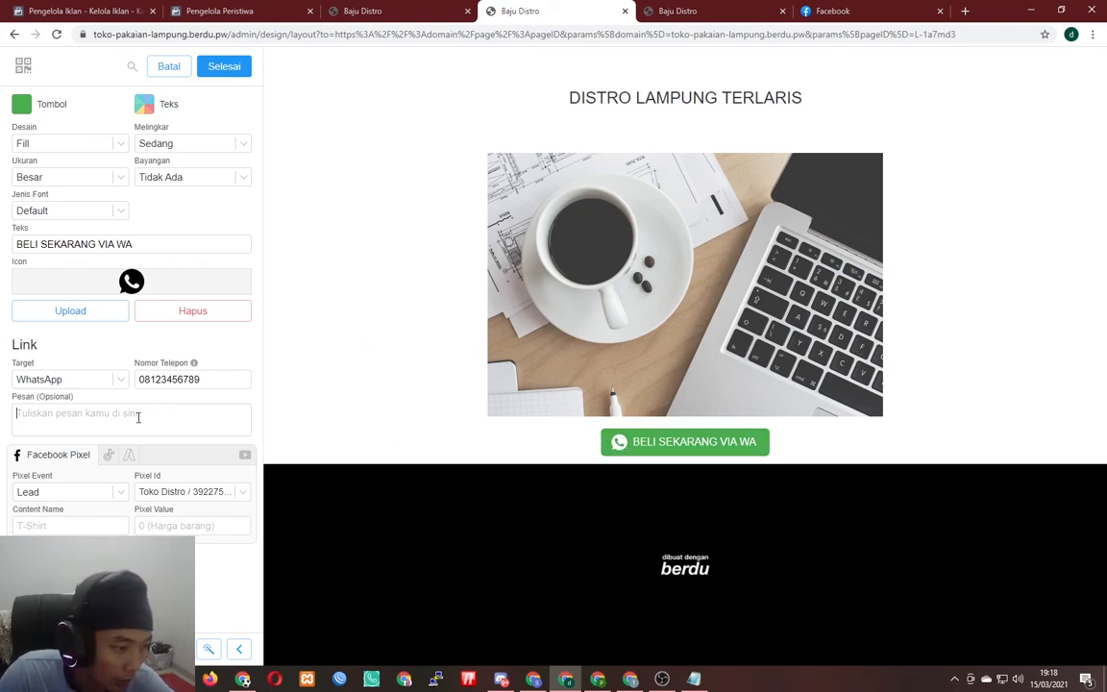
pyautogui.write('Halo kak saya tertarik dengan promo')
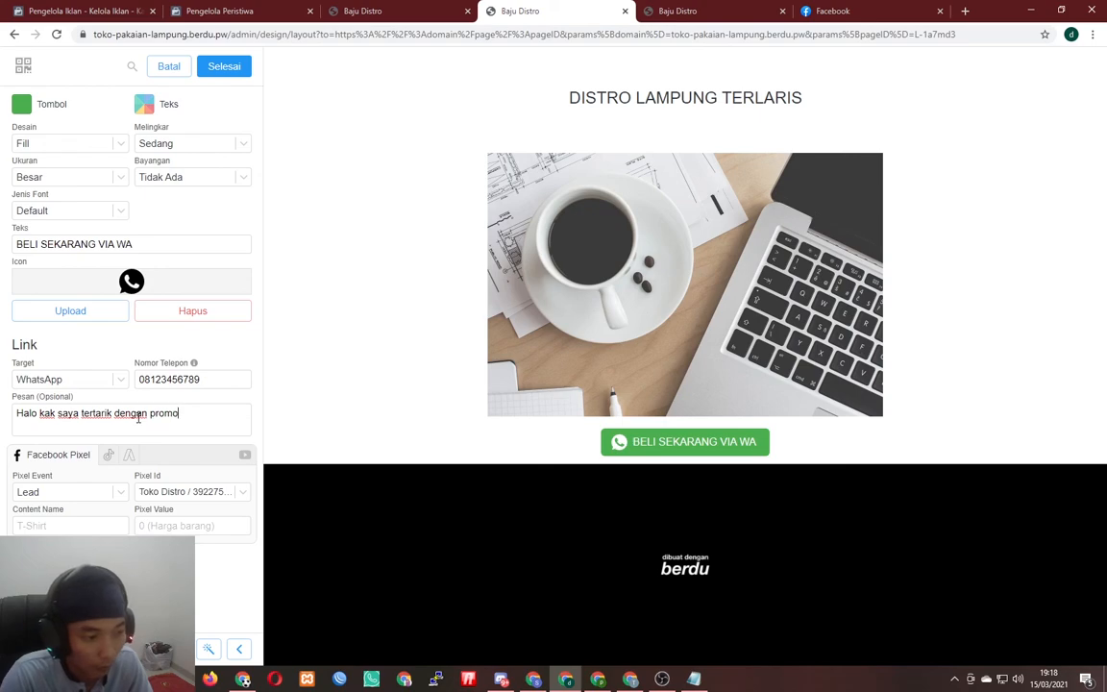
pyautogui.write(' beli 1 gratis 1 nya')
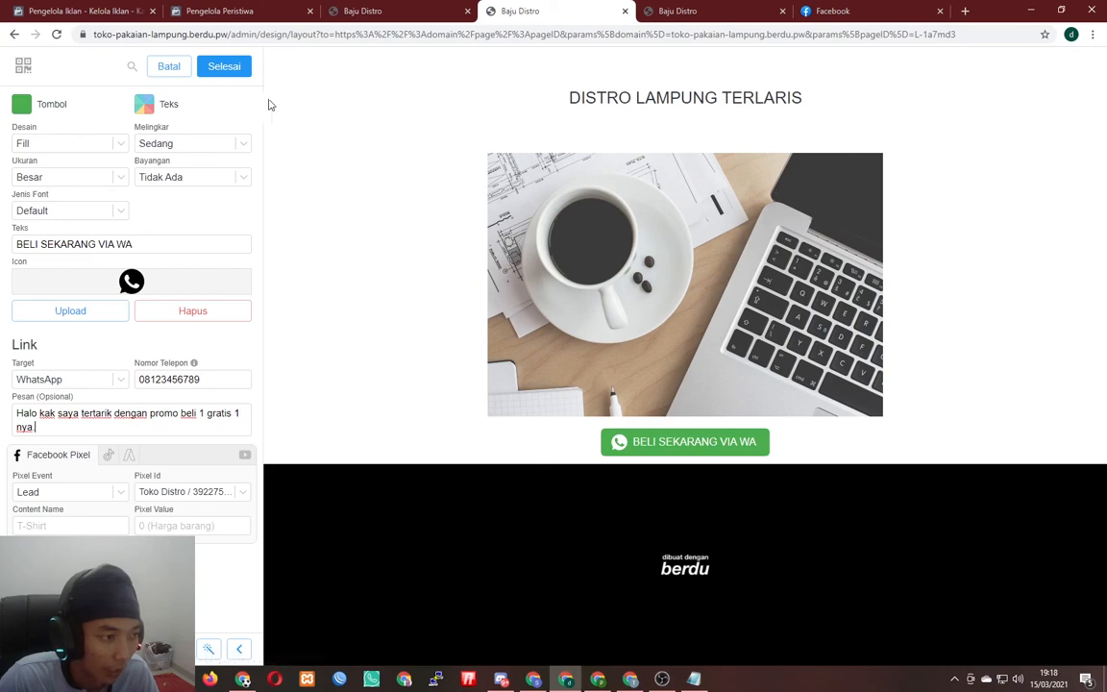
pyautogui.click(238, 68)
pyautogui.click(238, 68)
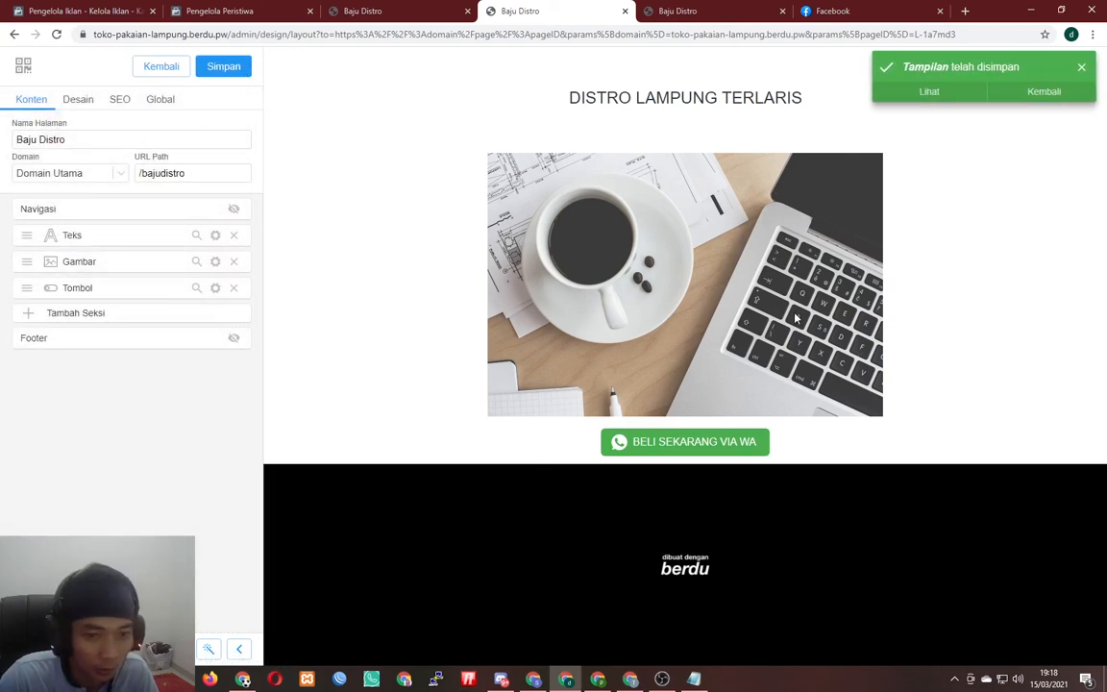